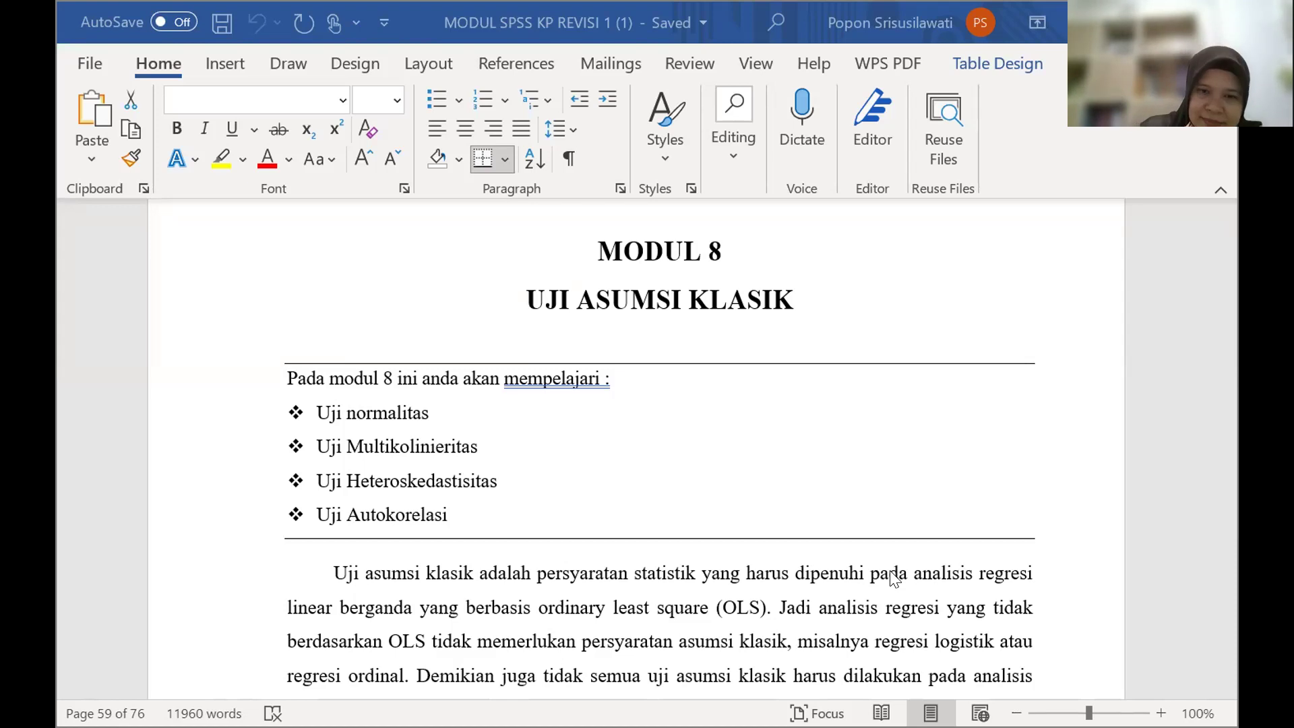
# Examine the Modul 8 classical assumption test topics, introduction and the Periode, Pembiayaan, Margin and Laba data table
pyautogui.scroll(-1, 787, 613)
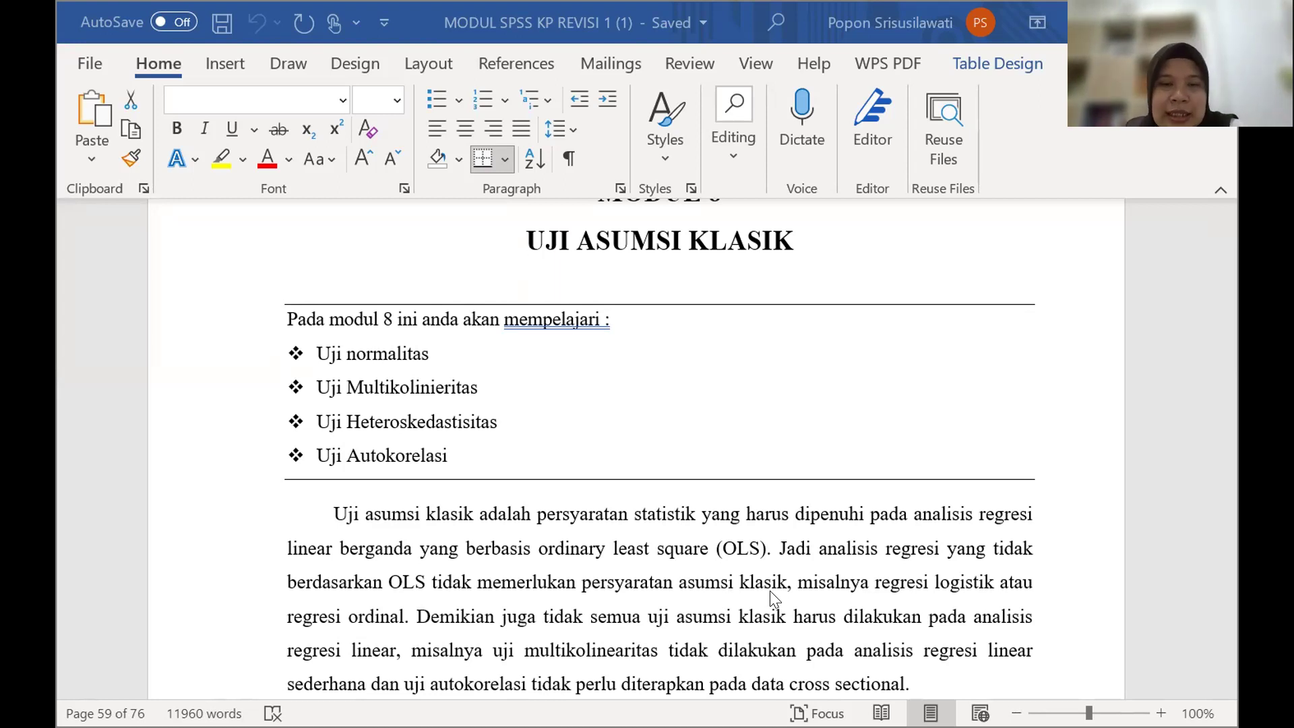
pyautogui.scroll(-3, 839, 573)
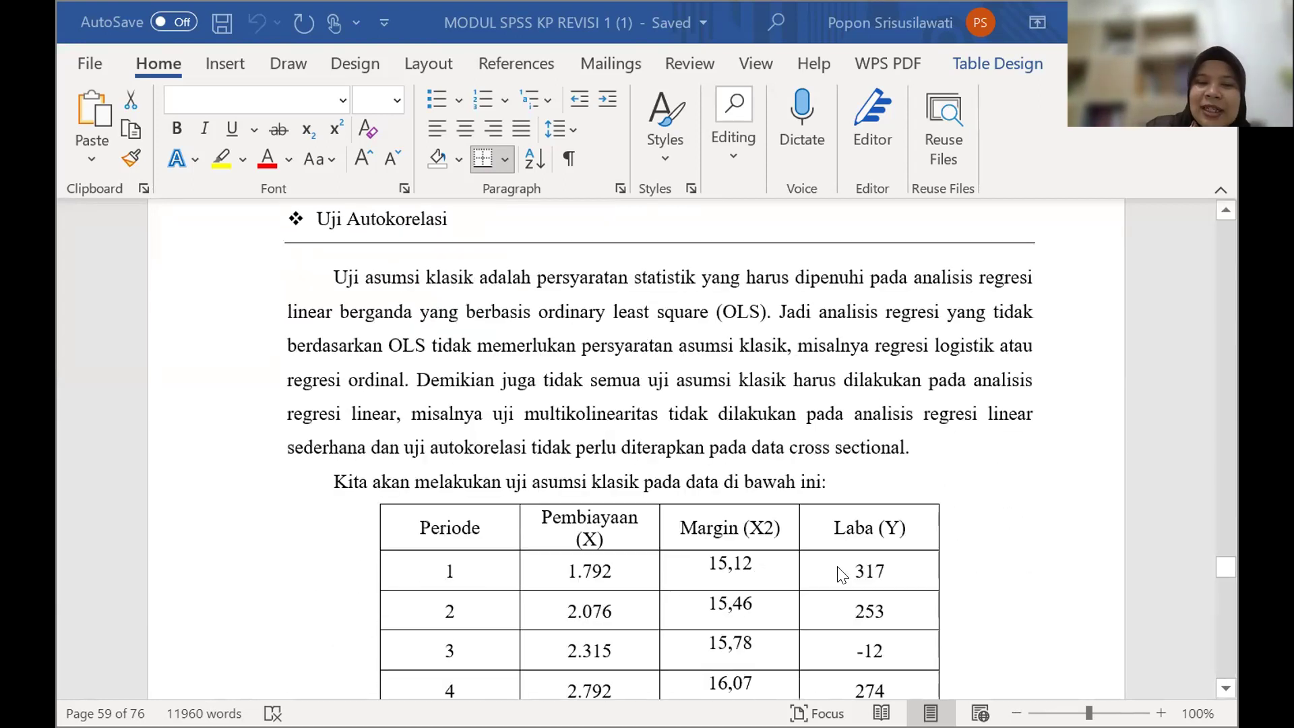
pyautogui.scroll(-2, 815, 570)
pyautogui.scroll(-2, 812, 567)
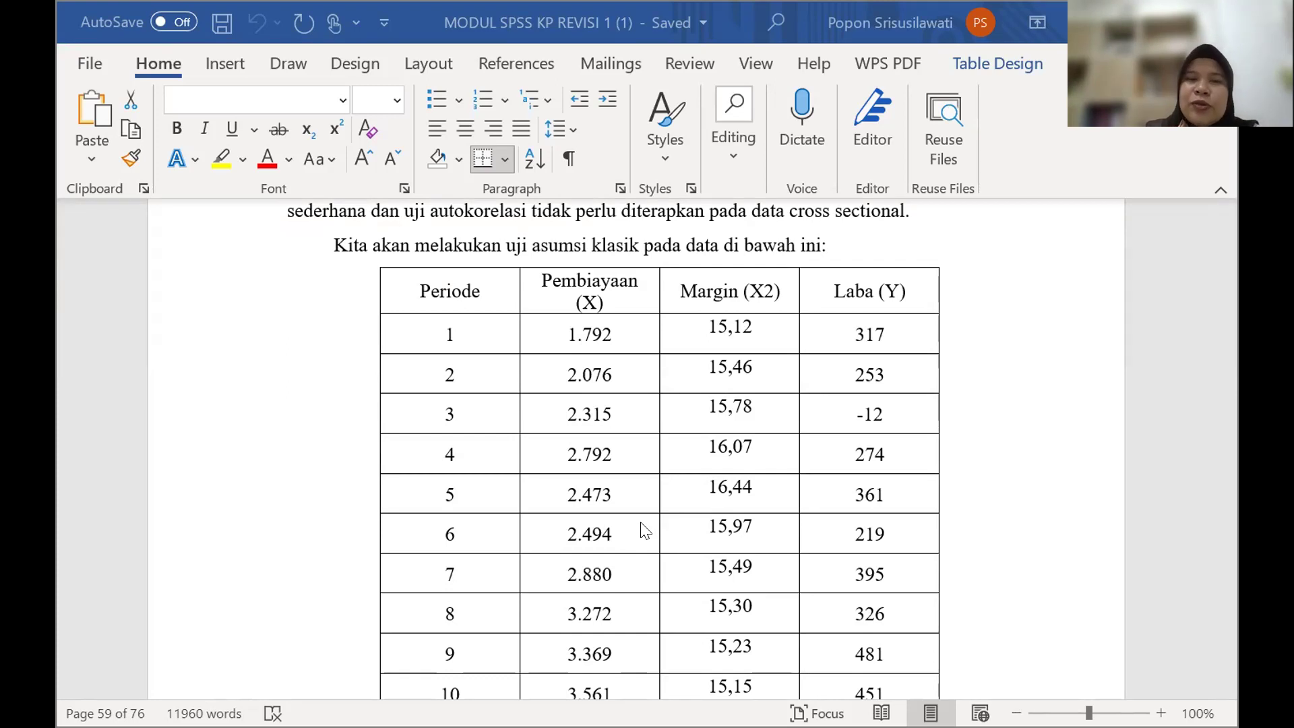
pyautogui.scroll(-5, 627, 442)
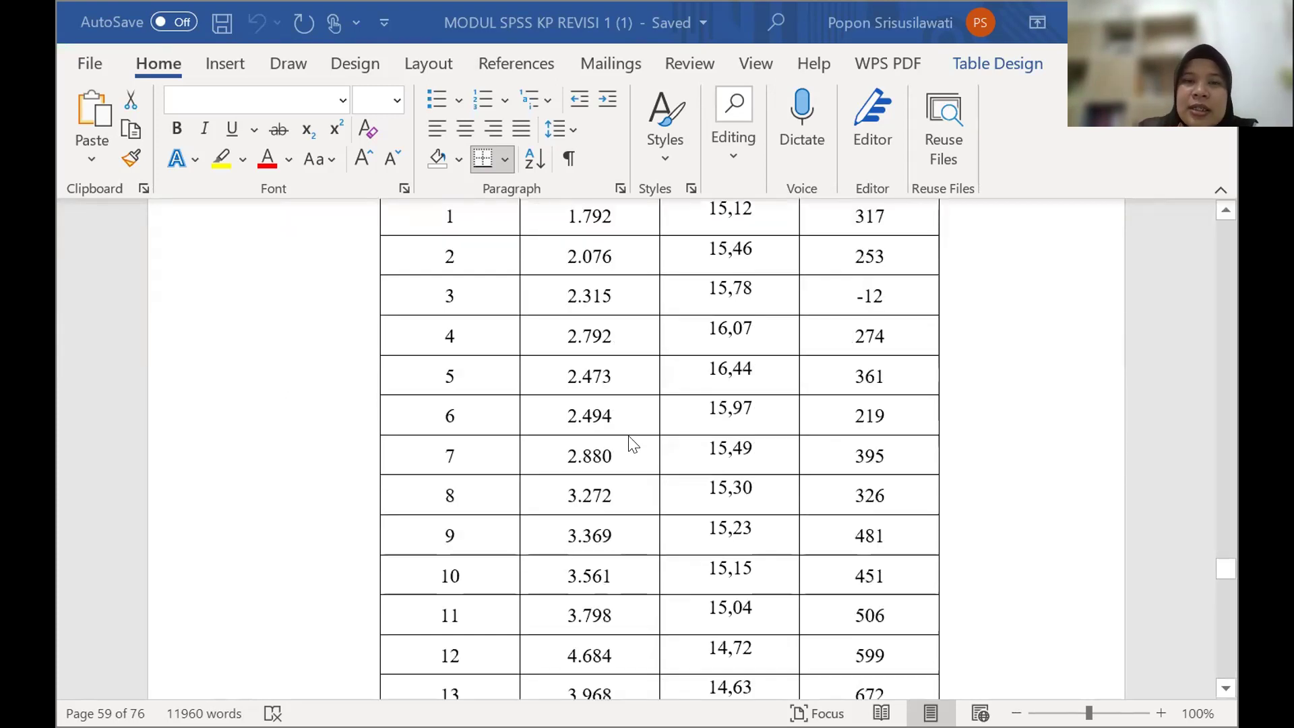
pyautogui.scroll(10, 632, 446)
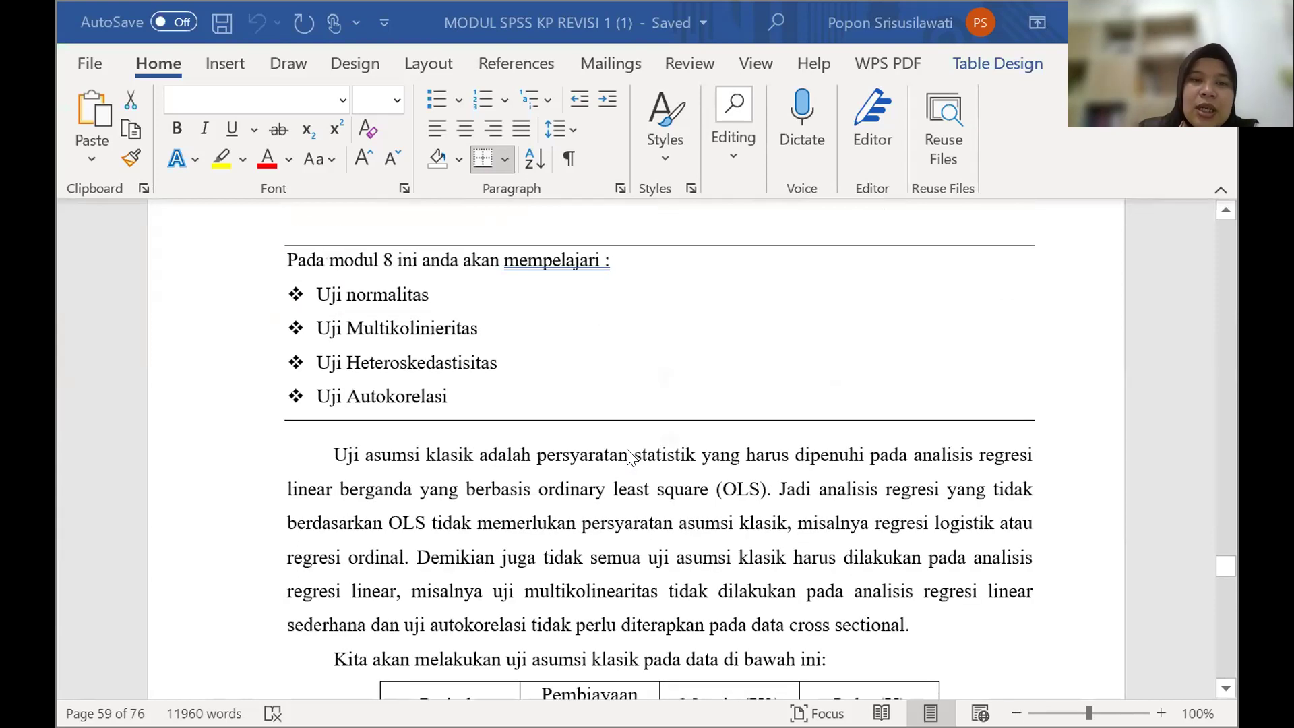
pyautogui.scroll(-3, 629, 456)
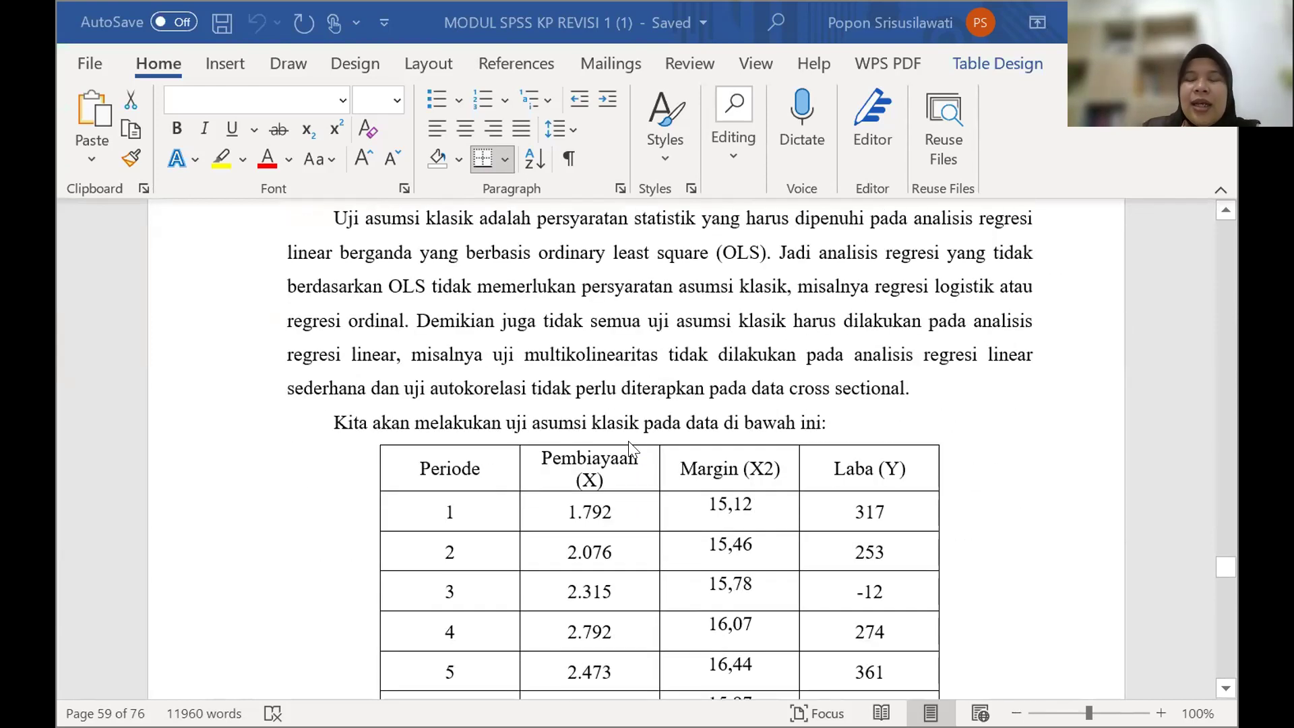
pyautogui.scroll(-2, 640, 452)
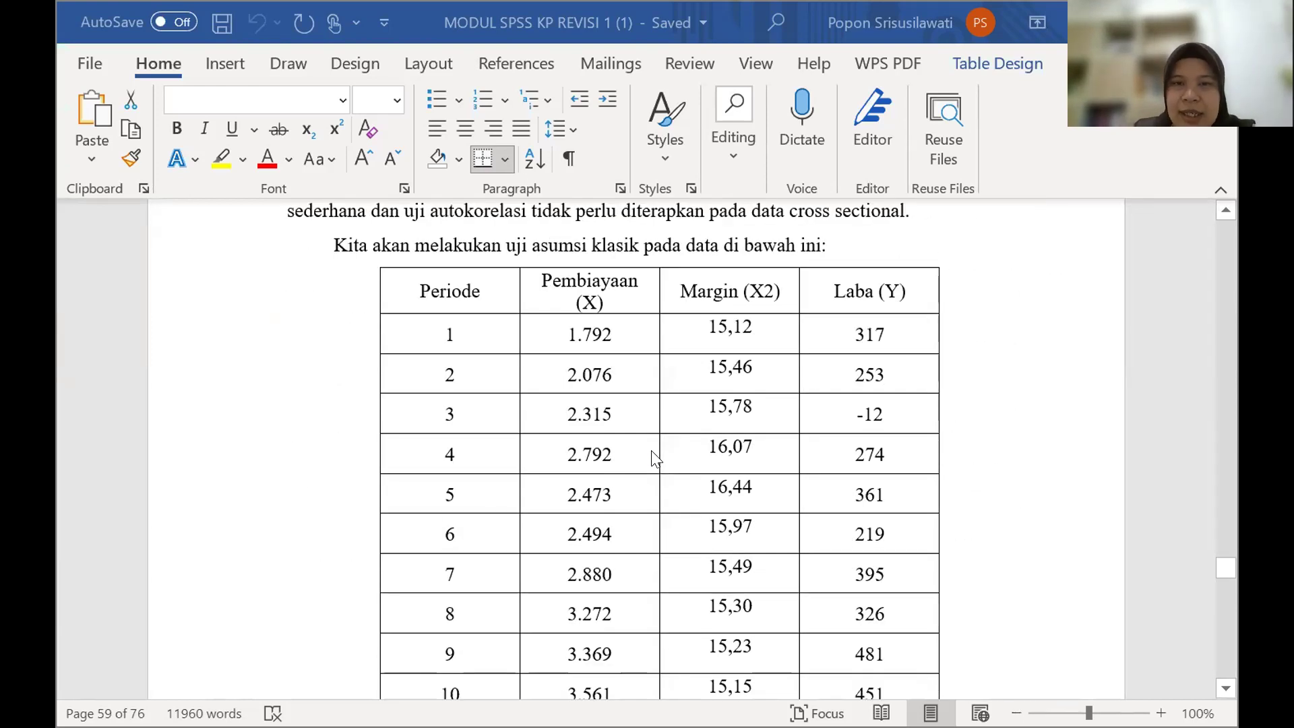
pyautogui.scroll(-4, 651, 465)
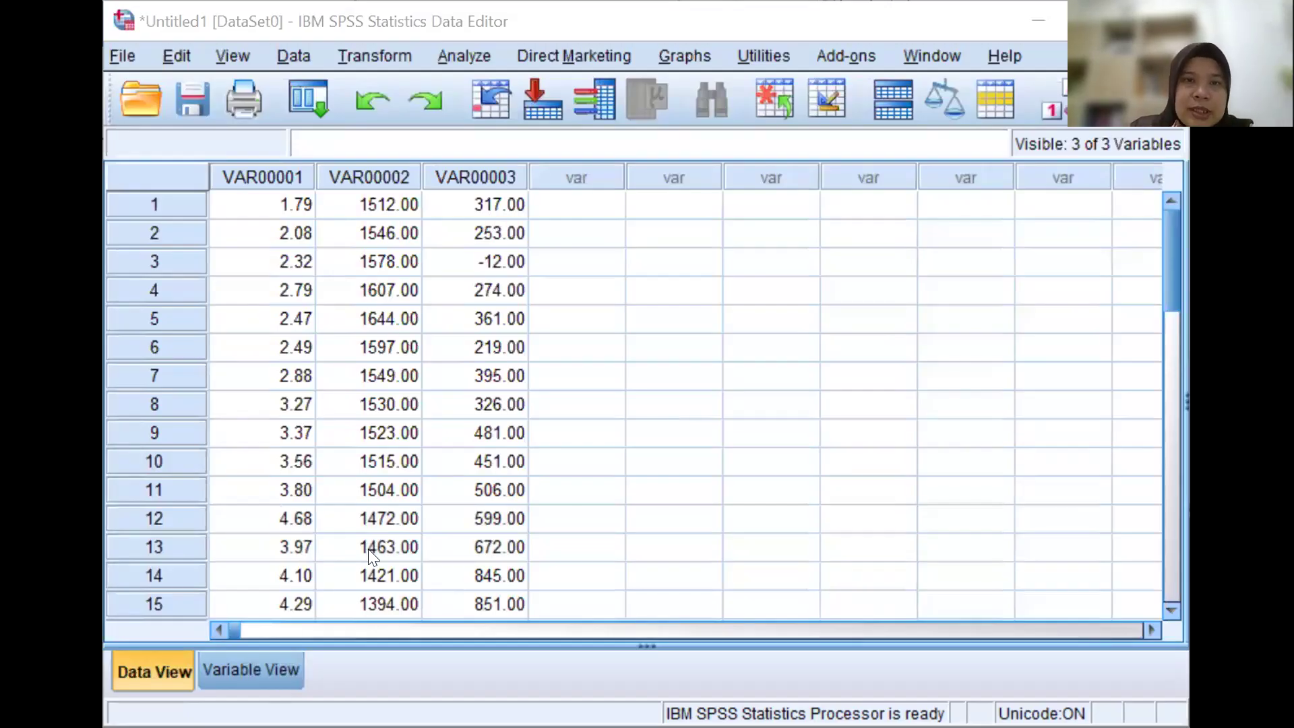
# In SPSS, rename the three variables as X1, X2 and Y in the variable definitions
pyautogui.click(236, 671)
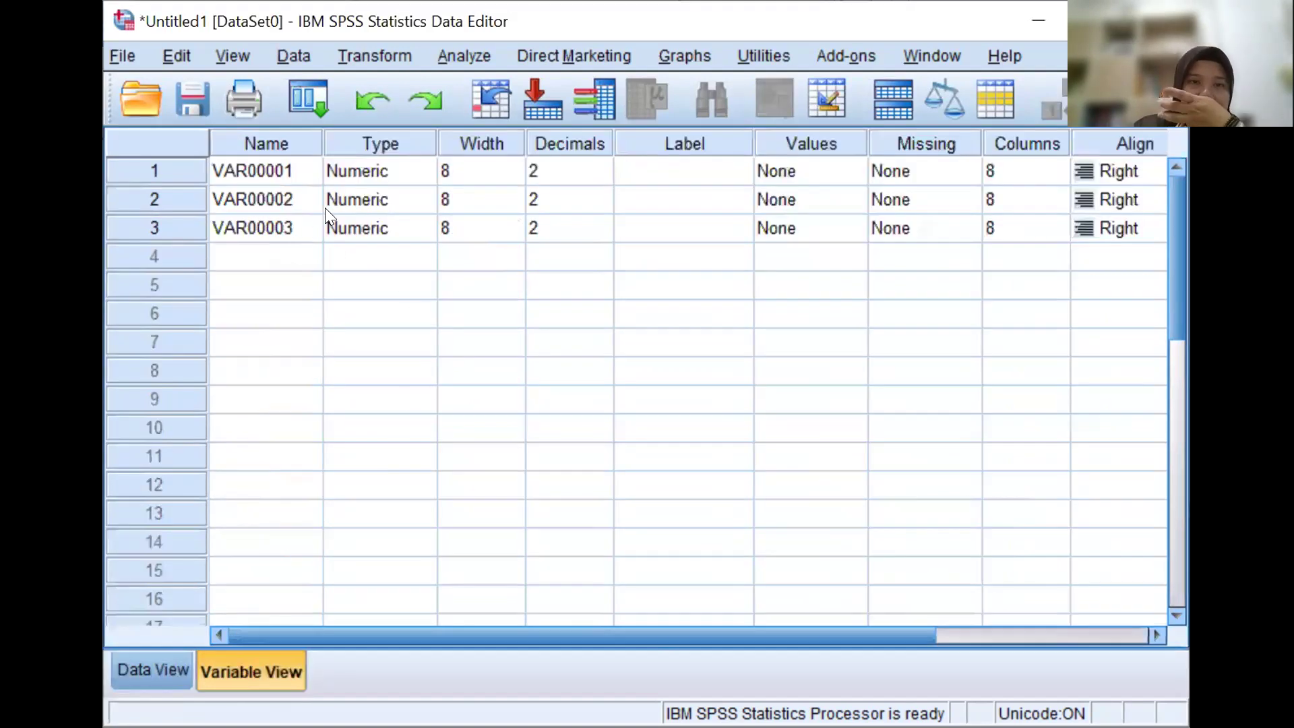
pyautogui.click(277, 171)
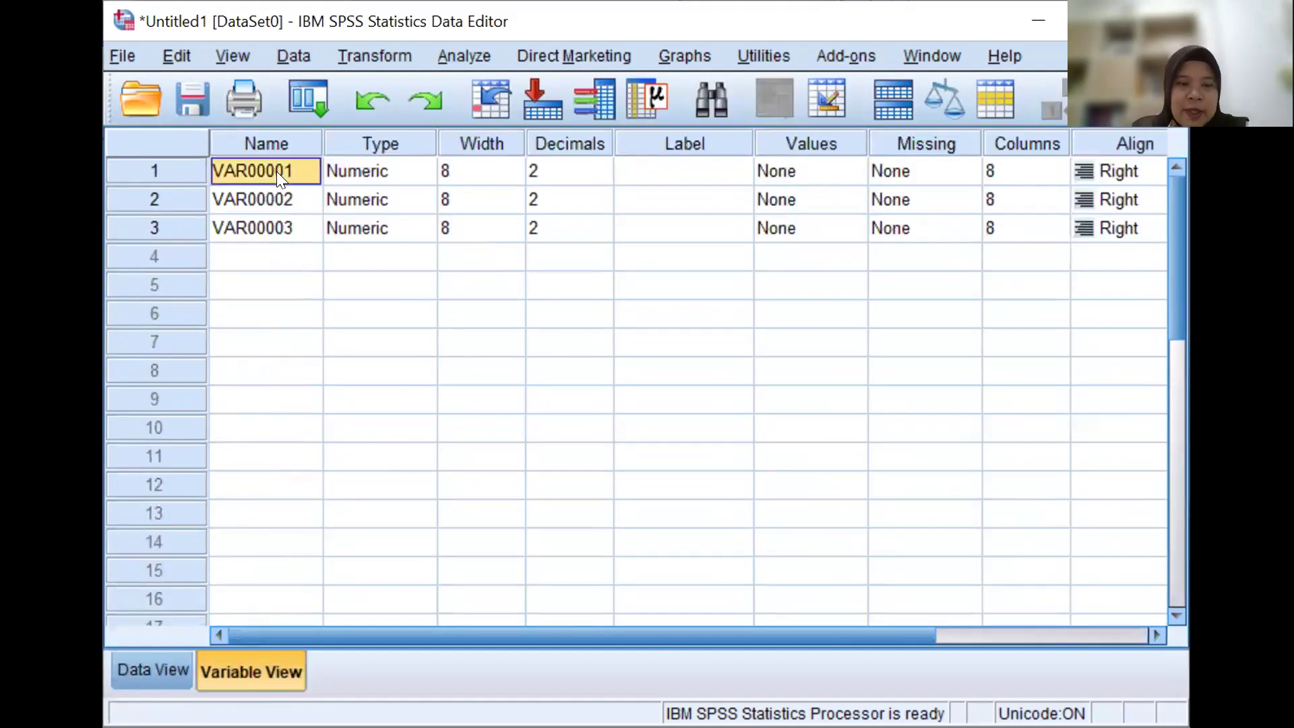
pyautogui.write('X1')
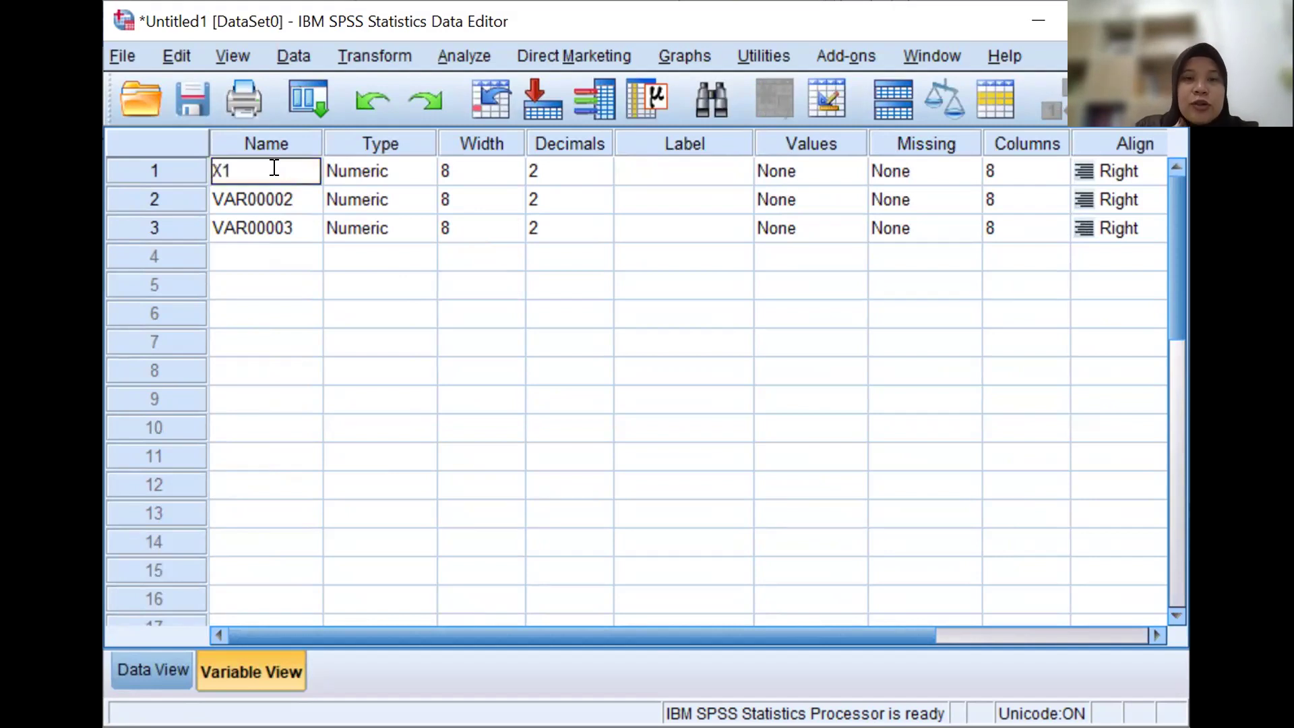
pyautogui.click(299, 197)
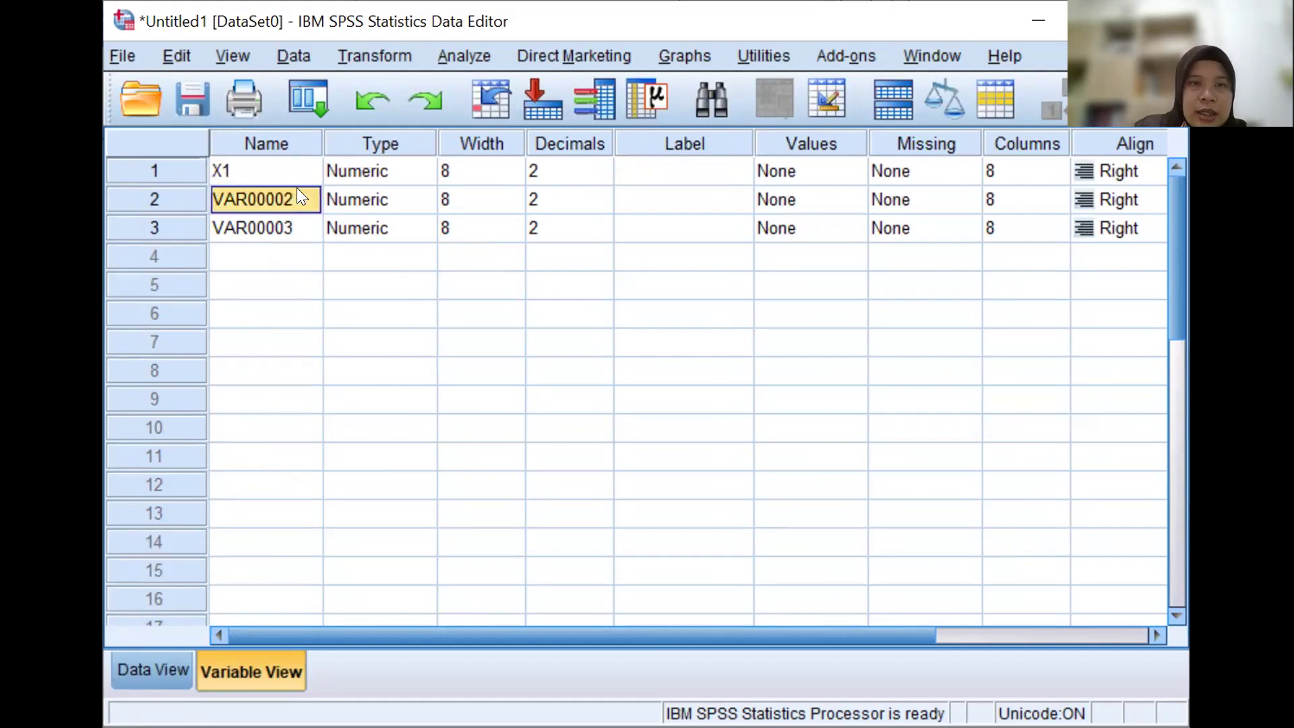
pyautogui.write('X2')
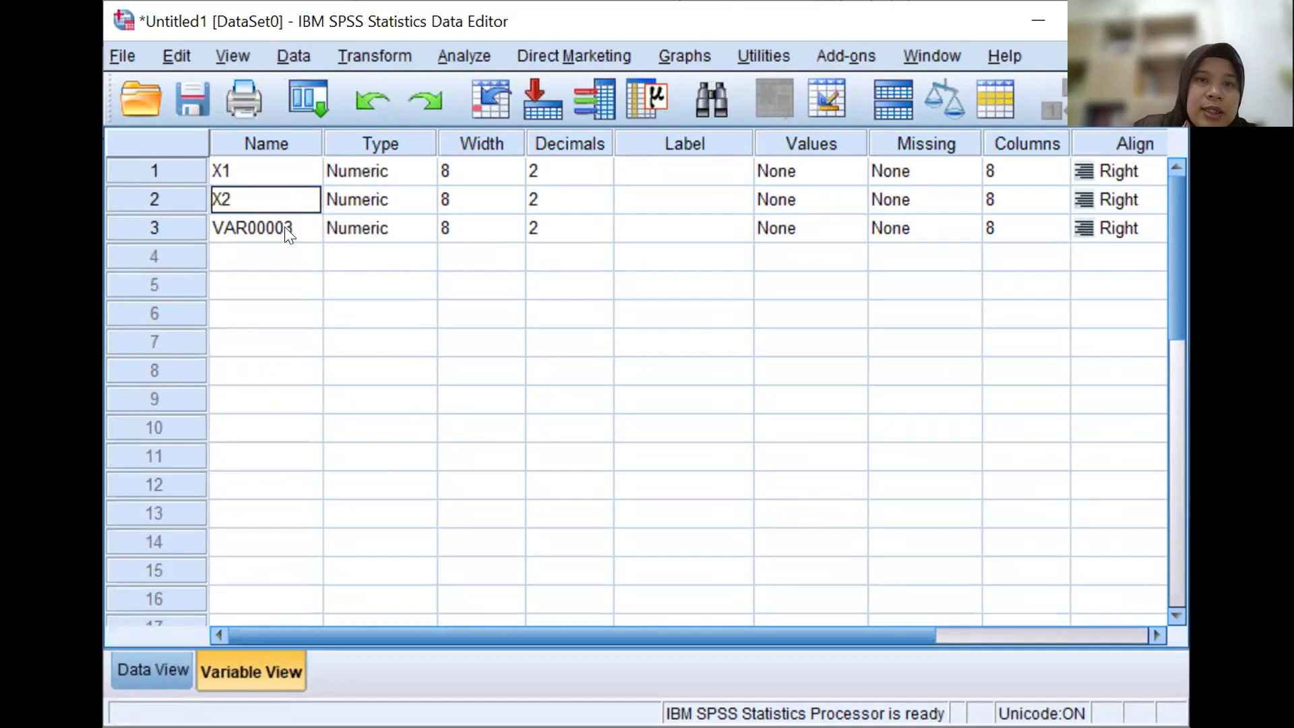
pyautogui.click(275, 227)
pyautogui.write('Y')
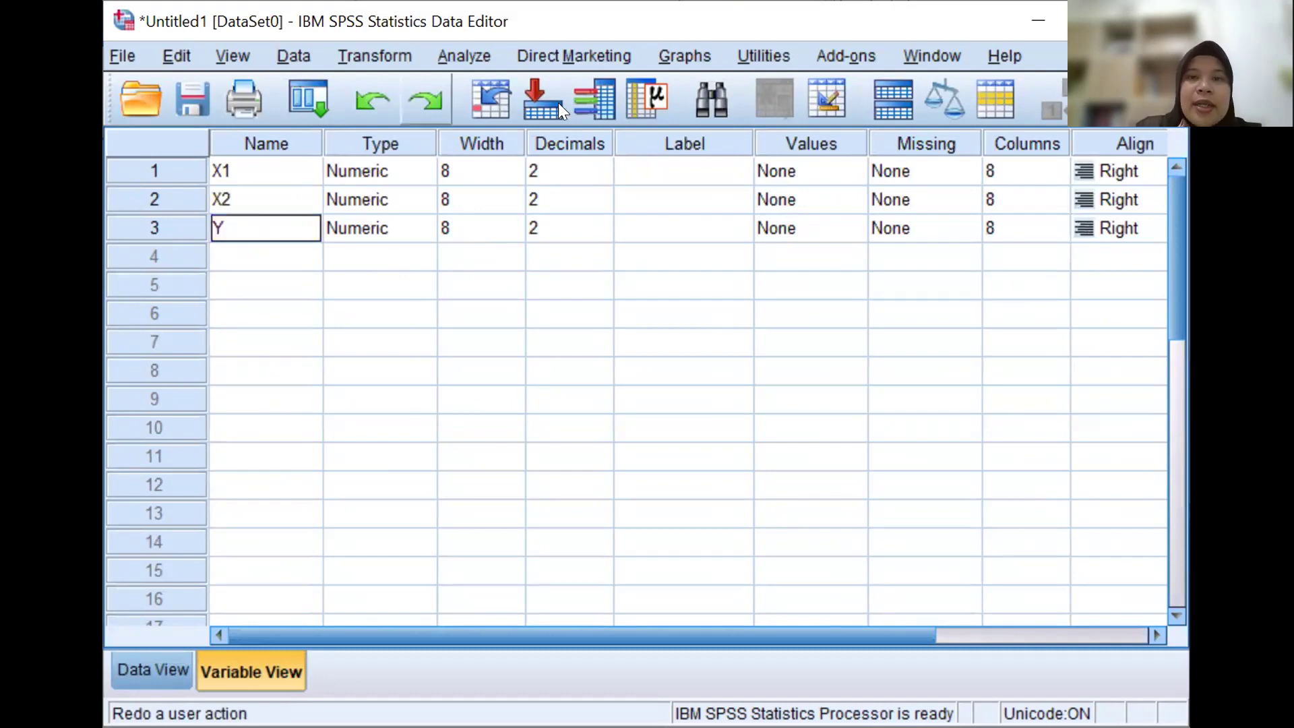
# Label variable X1 as Pembiayaan, X2 as Margin and Y as Laba
pyautogui.click(732, 165)
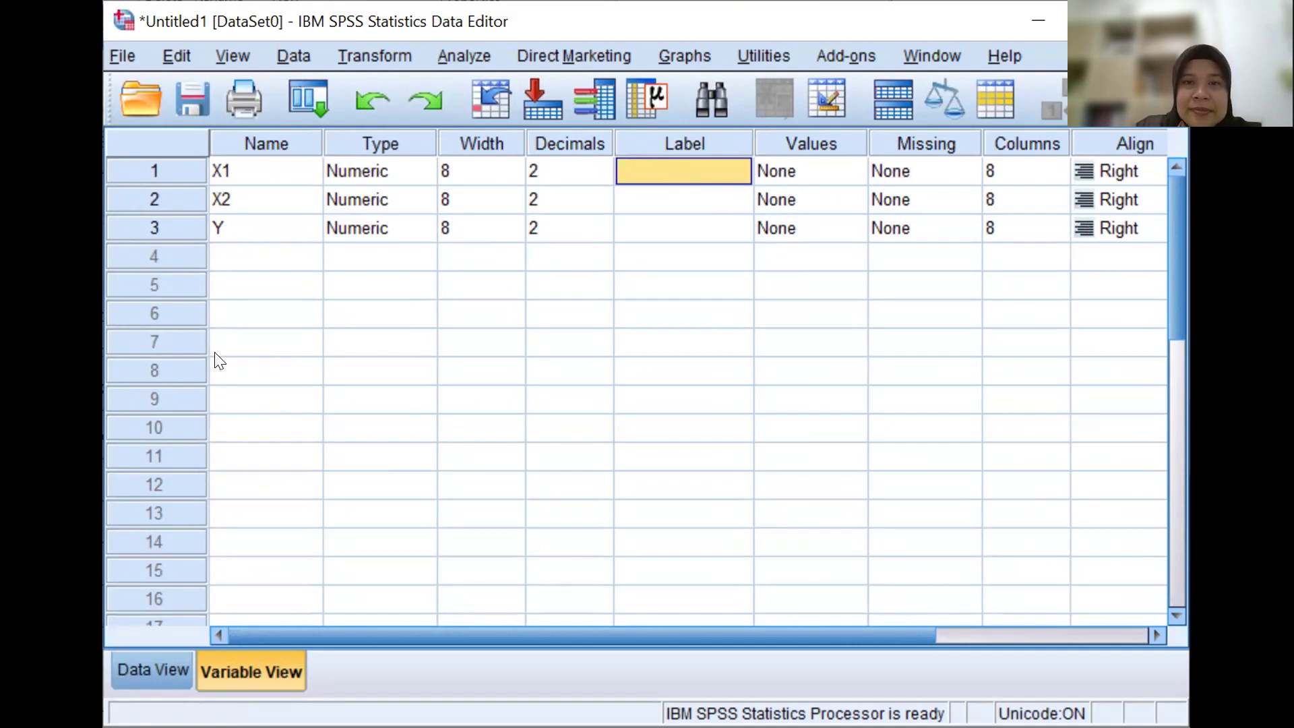
pyautogui.write('Pembiya')
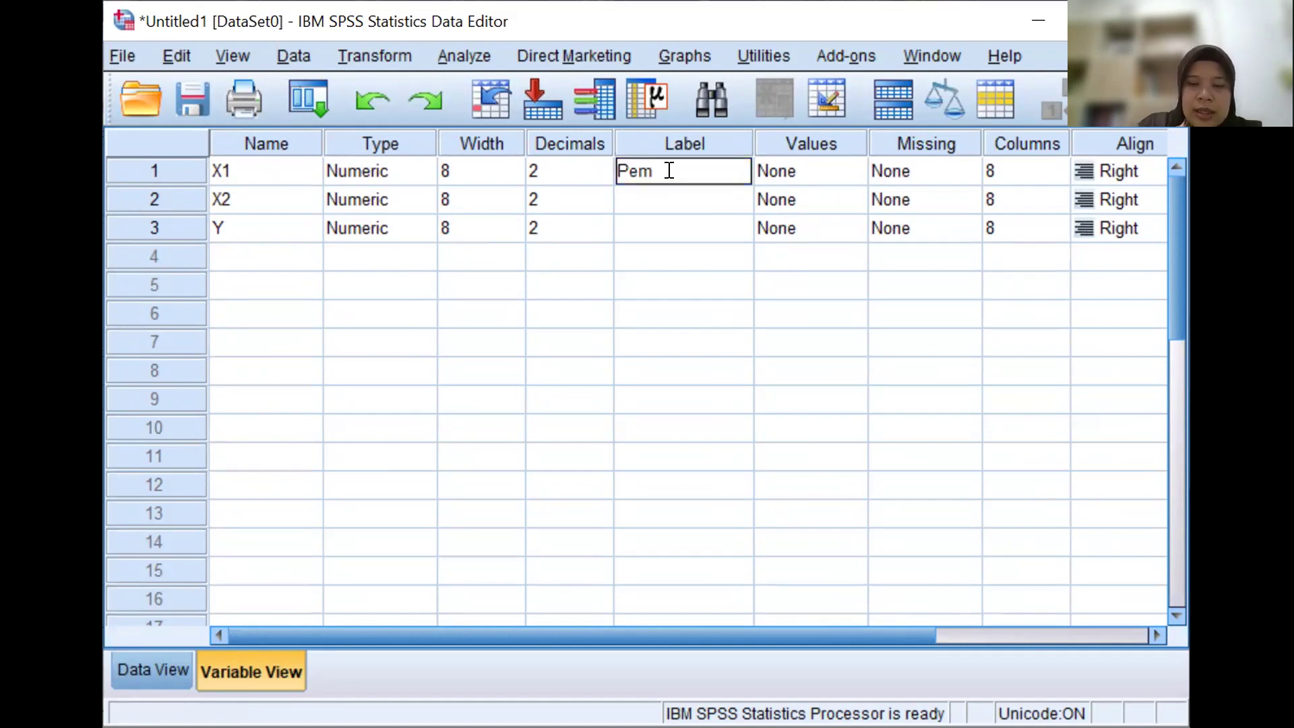
pyautogui.press('BackSpace')
pyautogui.press('BackSpace')
pyautogui.write('ayaan')
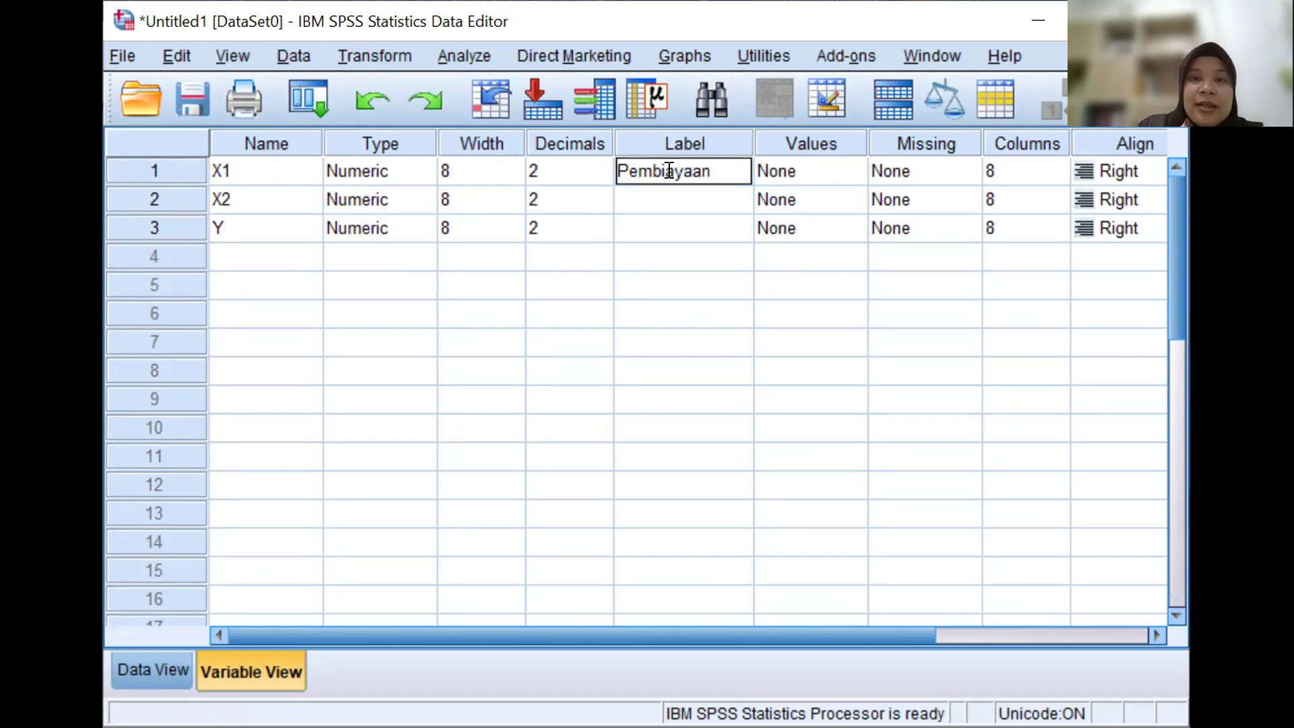
pyautogui.click(674, 198)
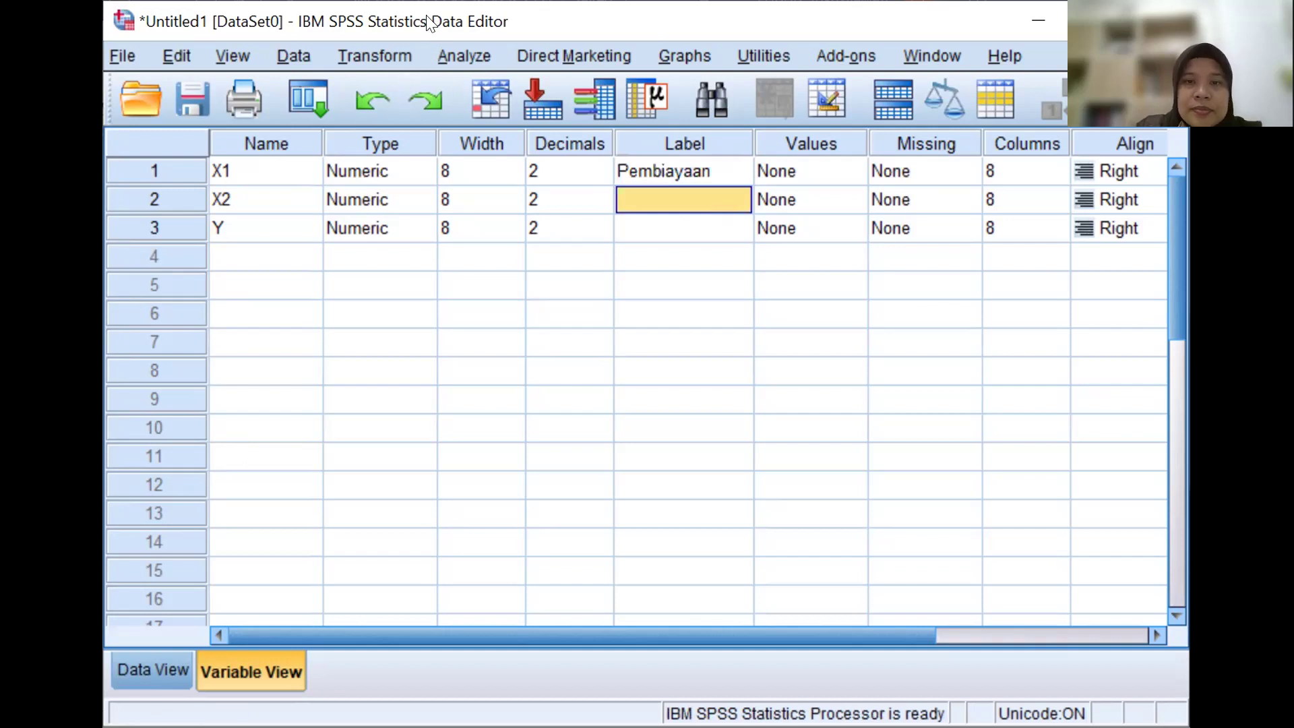
pyautogui.write('Margin')
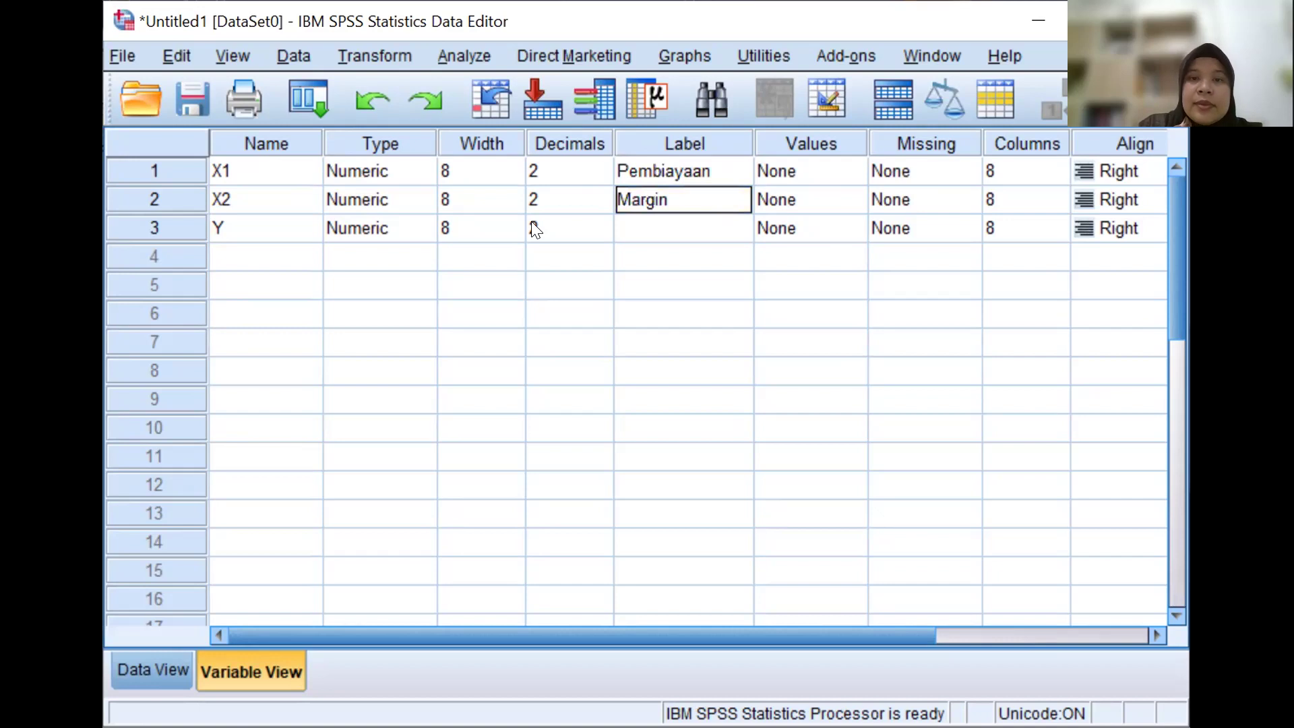
pyautogui.click(648, 225)
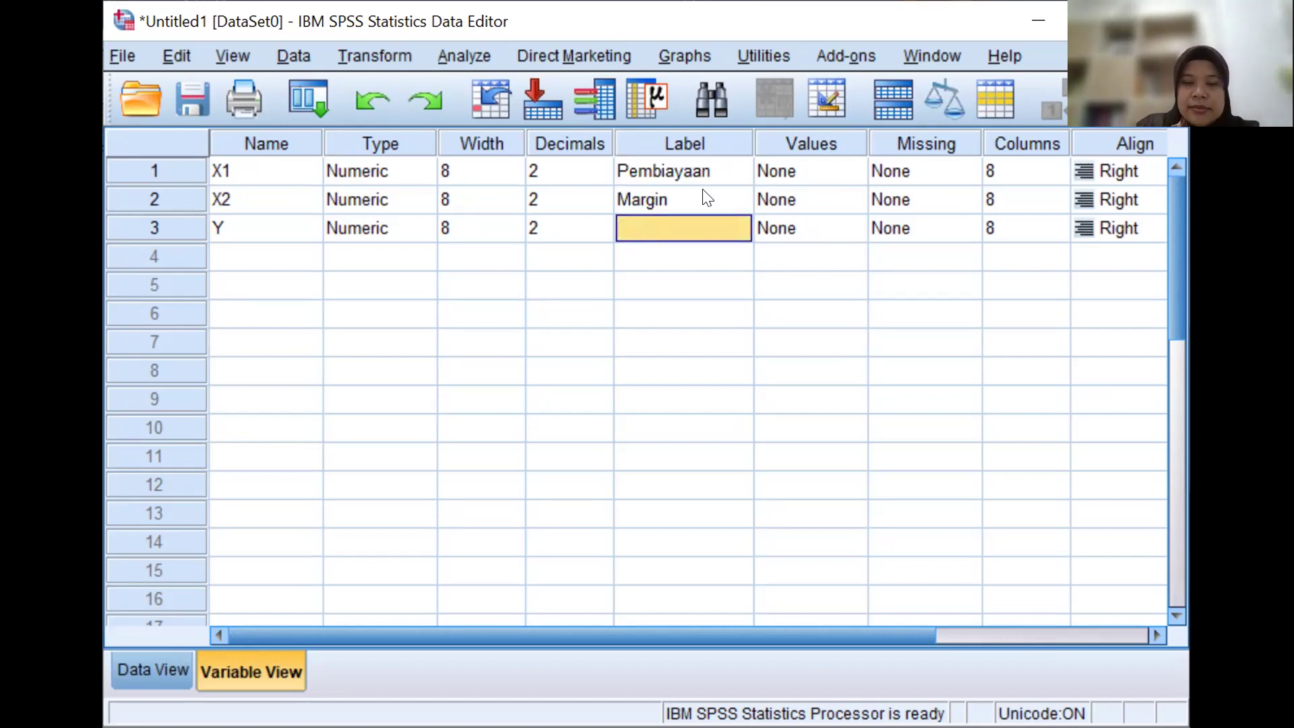
pyautogui.write('Laba')
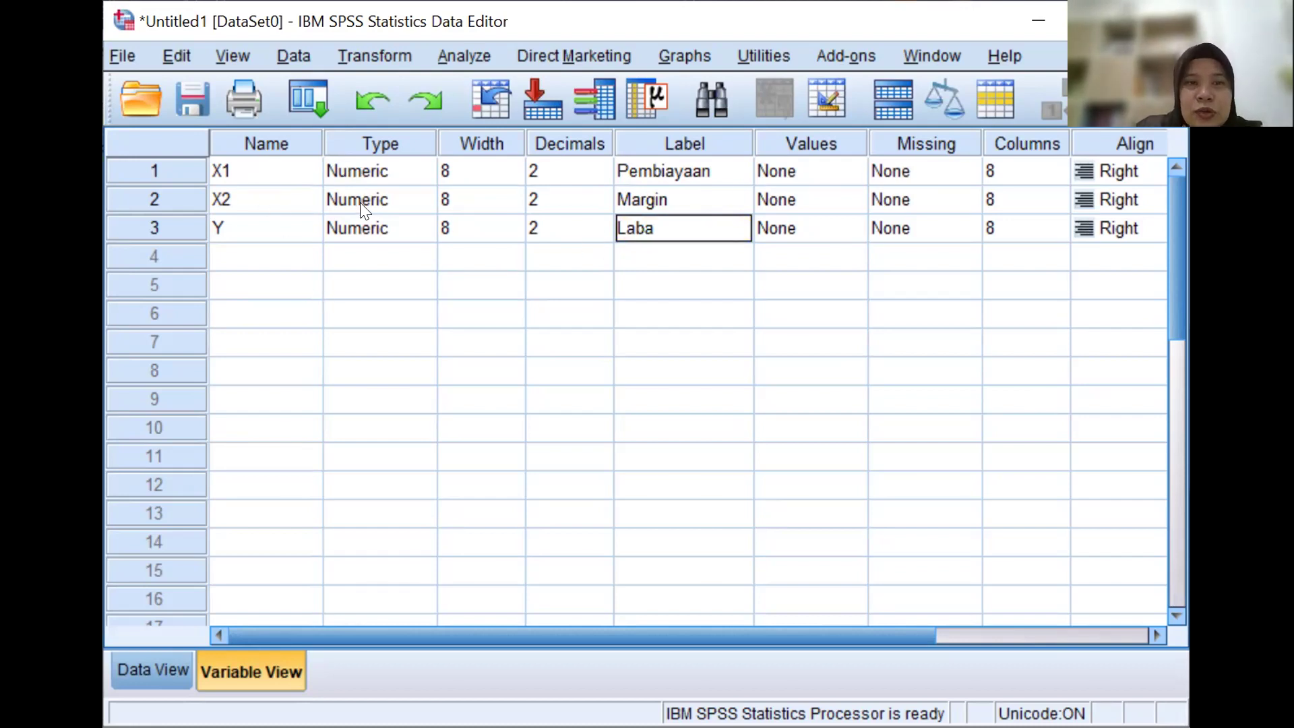
# Set the decimals of X1, X2 and Y to 0
pyautogui.click(575, 171)
pyautogui.click(593, 181)
pyautogui.click(605, 173)
pyautogui.click(604, 173)
pyautogui.click(603, 205)
pyautogui.click(602, 206)
pyautogui.click(603, 206)
pyautogui.click(603, 207)
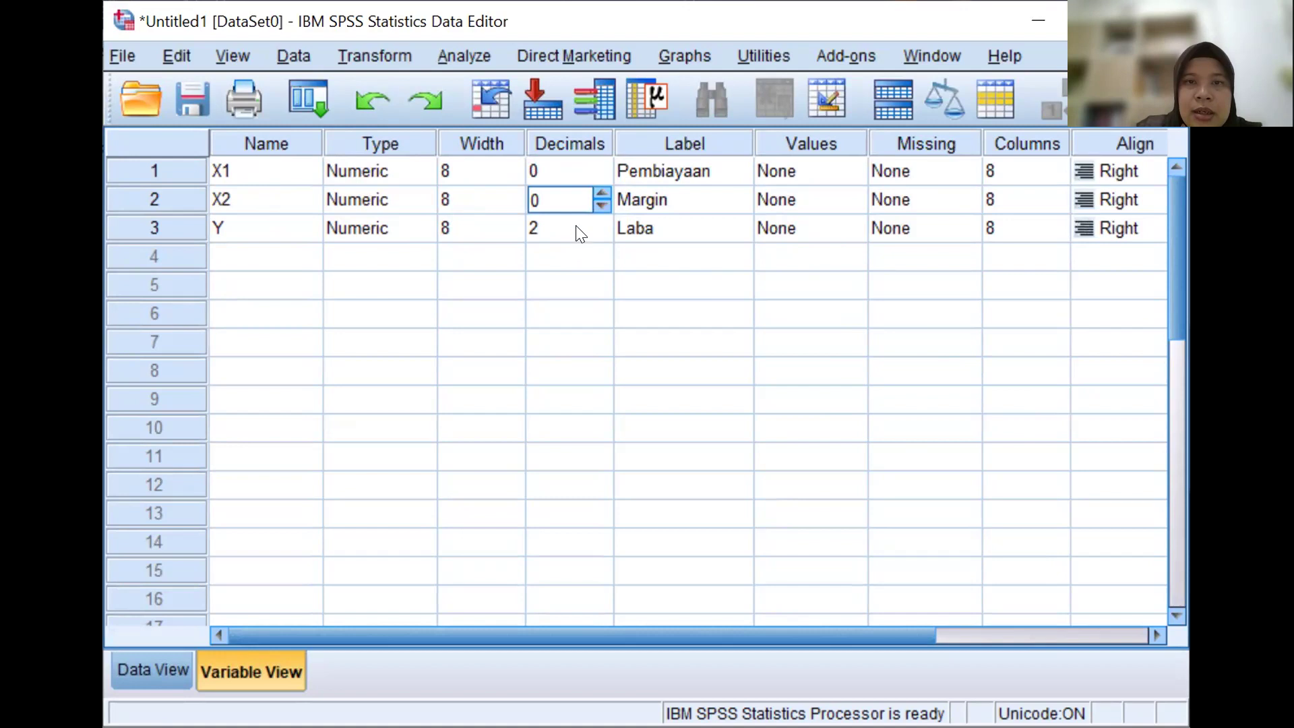
pyautogui.click(597, 234)
pyautogui.click(593, 231)
pyautogui.click(602, 235)
pyautogui.click(596, 234)
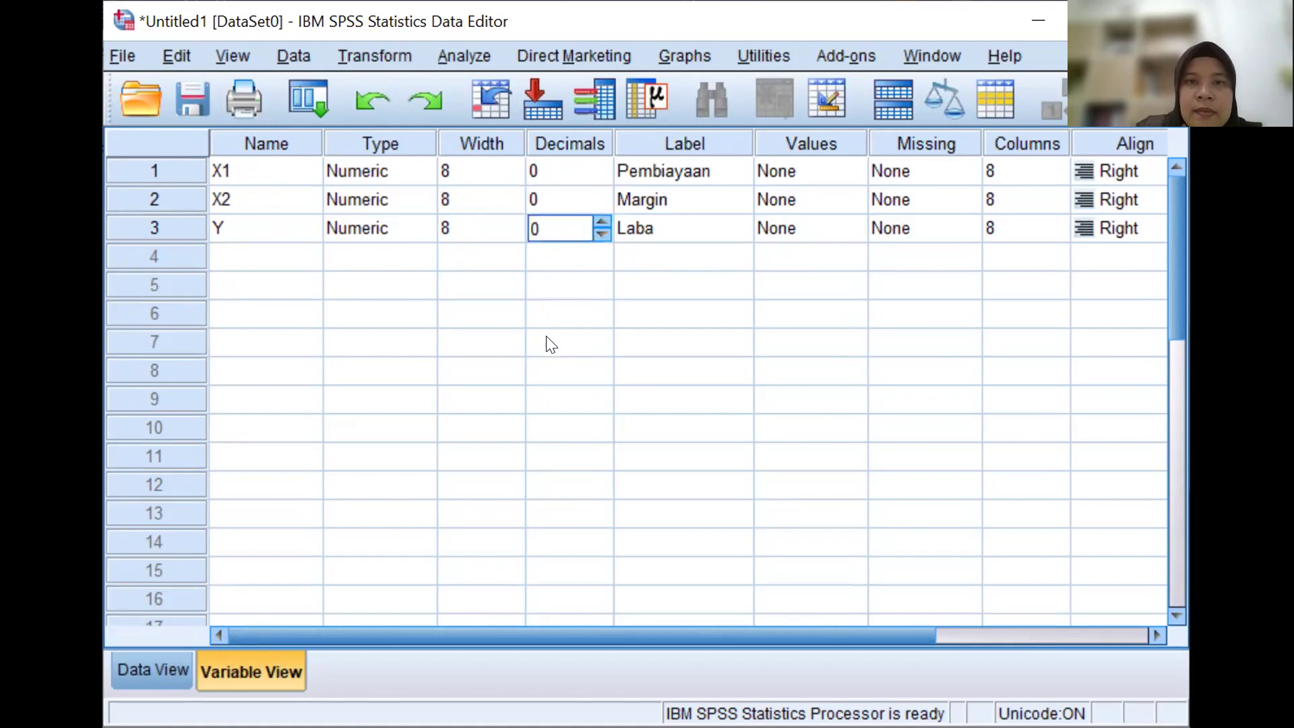
pyautogui.click(546, 343)
# Return to the data values and correct the X2 value of case 1 to 15.12
pyautogui.click(170, 677)
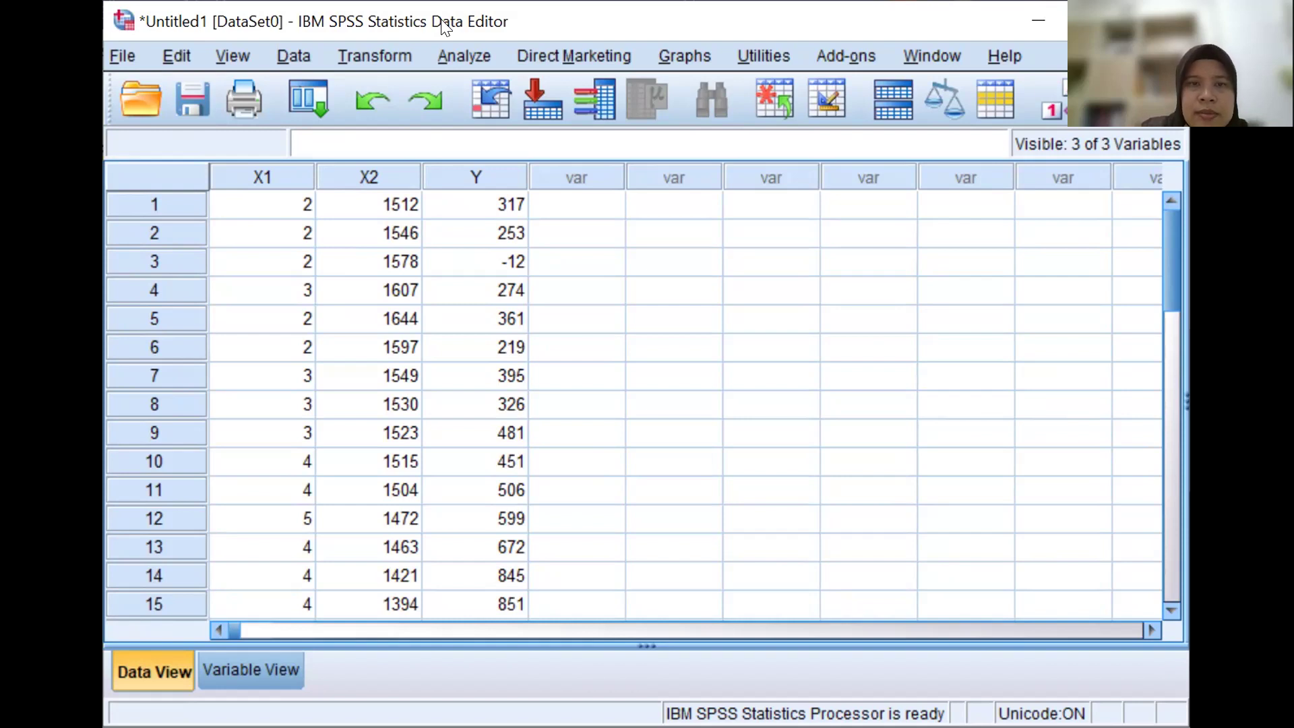
pyautogui.click(385, 202)
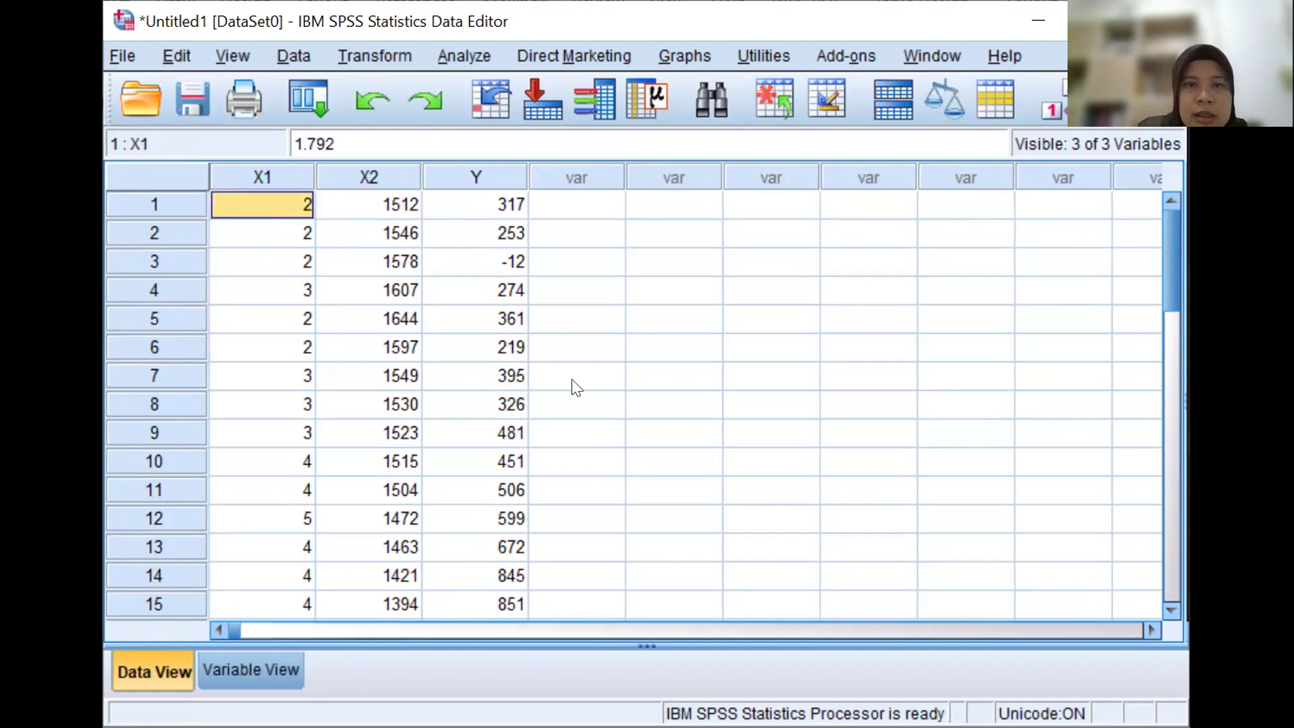
pyautogui.scroll(-6, 397, 485)
pyautogui.scroll(6, 327, 462)
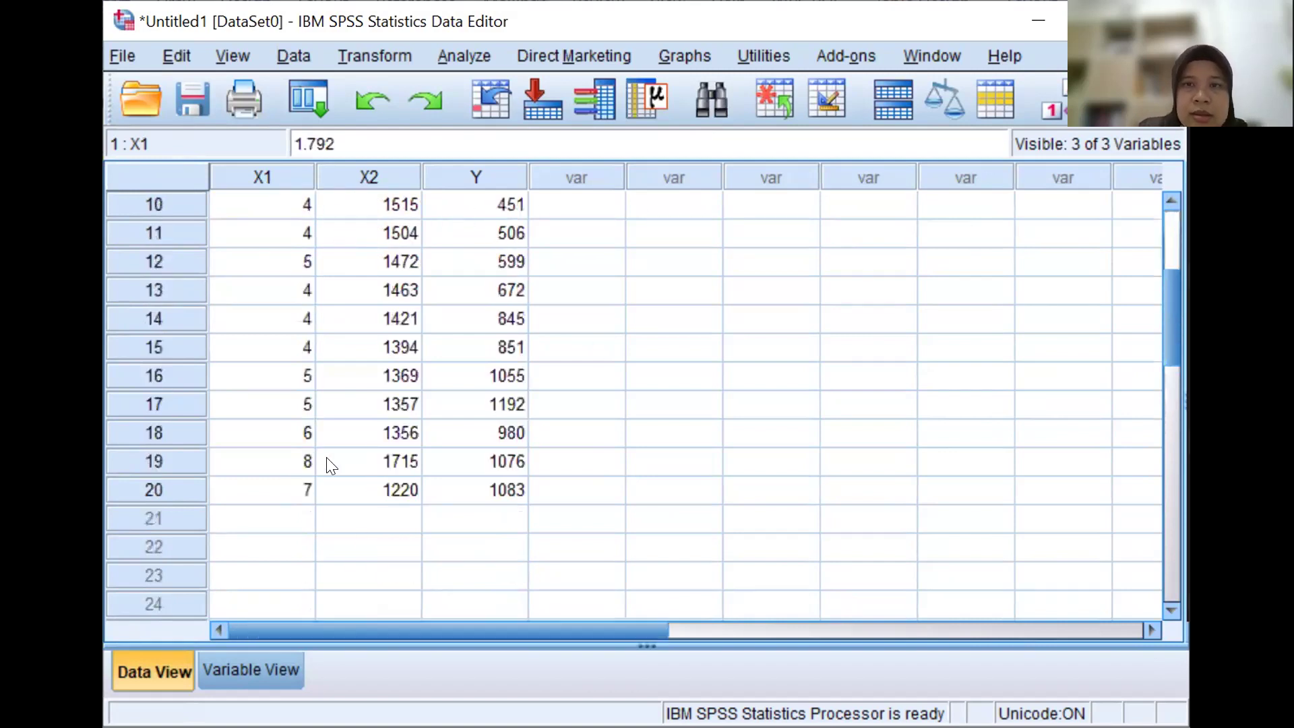
pyautogui.click(370, 201)
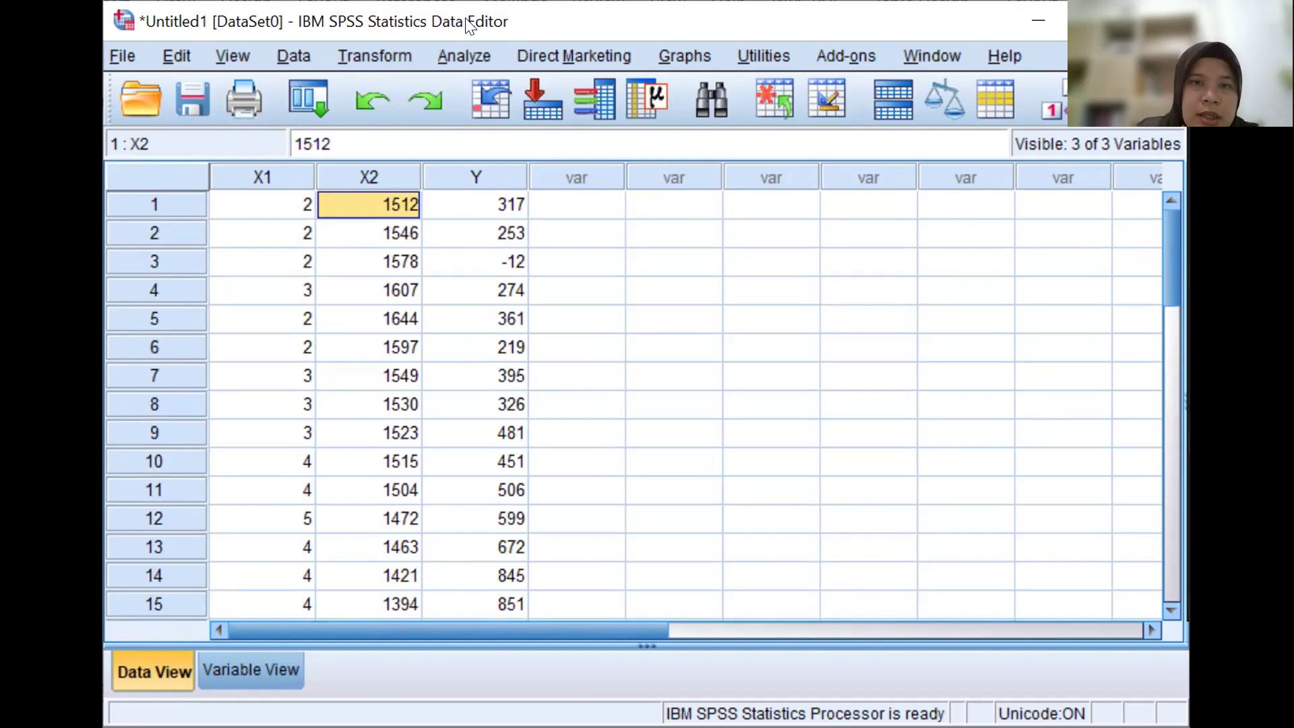
pyautogui.click(305, 143)
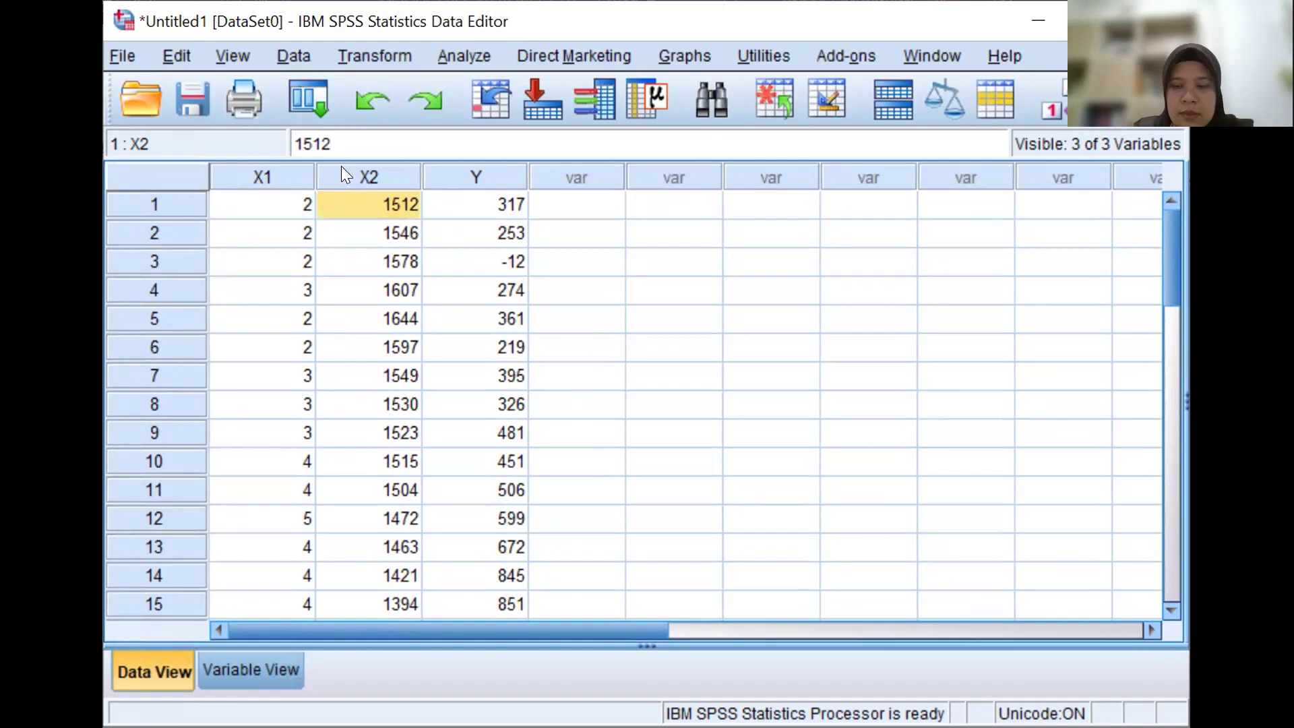
pyautogui.click(370, 223)
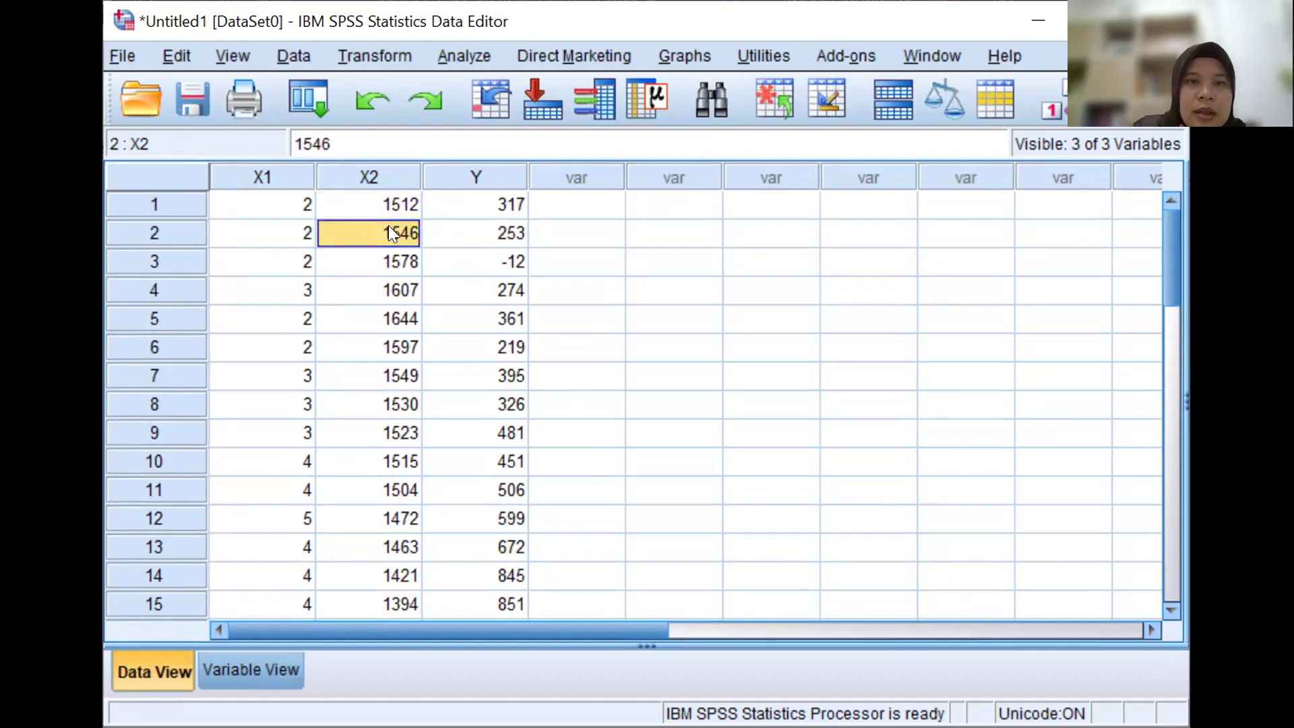
pyautogui.click(374, 197)
pyautogui.click(313, 141)
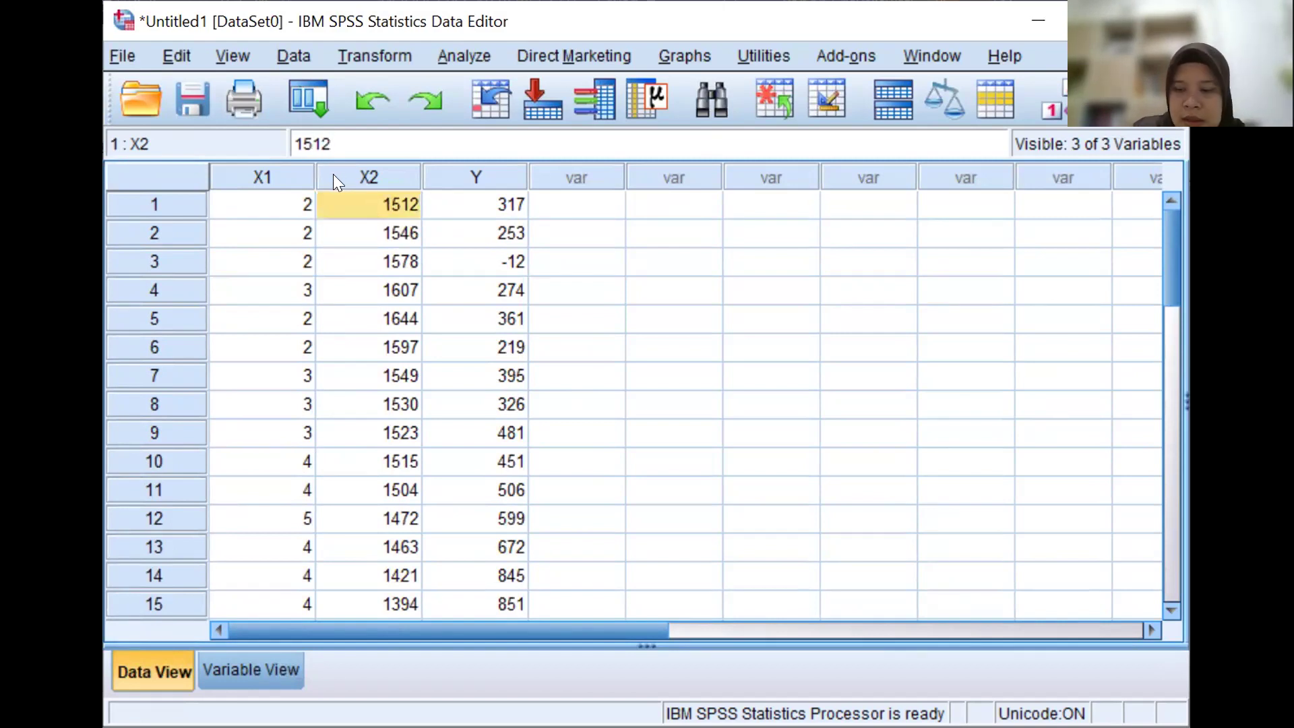
pyautogui.press('Left')
pyautogui.write('.')
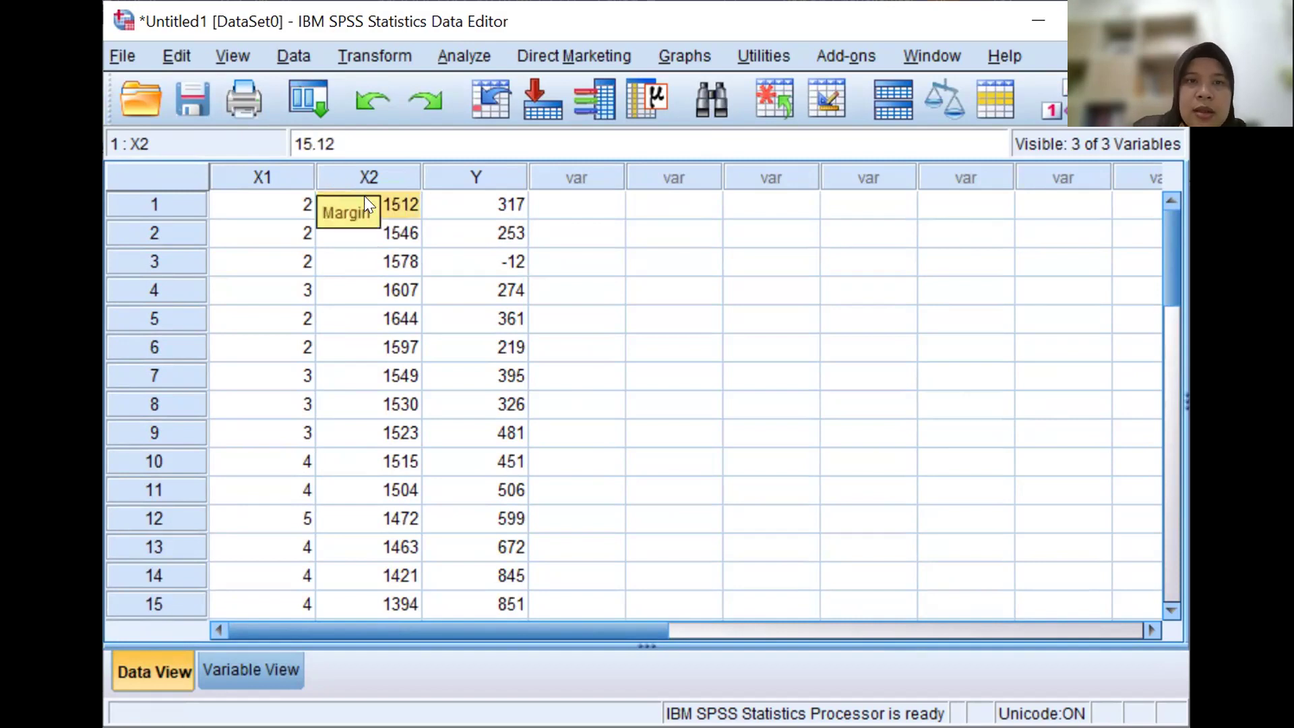
pyautogui.click(402, 236)
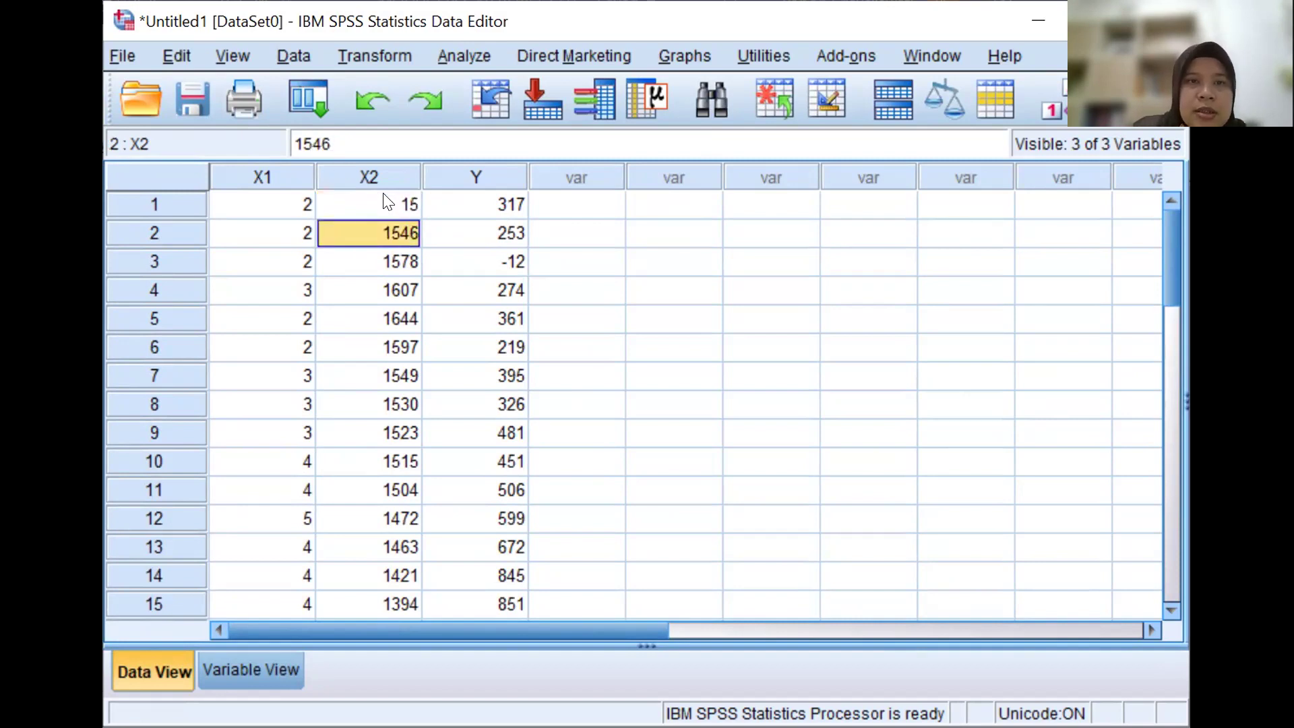
pyautogui.click(389, 204)
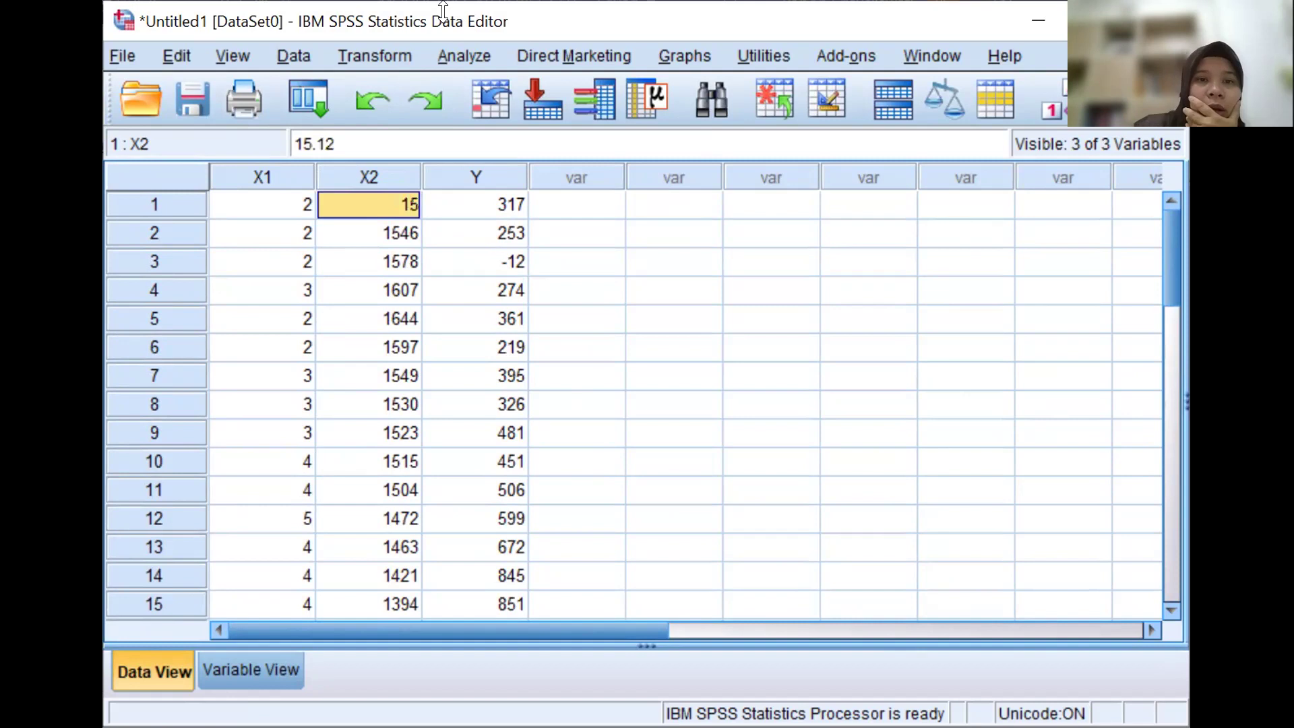
# Set the X2 value of case 2 to 15.46
pyautogui.click(371, 232)
pyautogui.click(302, 141)
pyautogui.moveTo(303, 142); pyautogui.dragTo(315, 143)
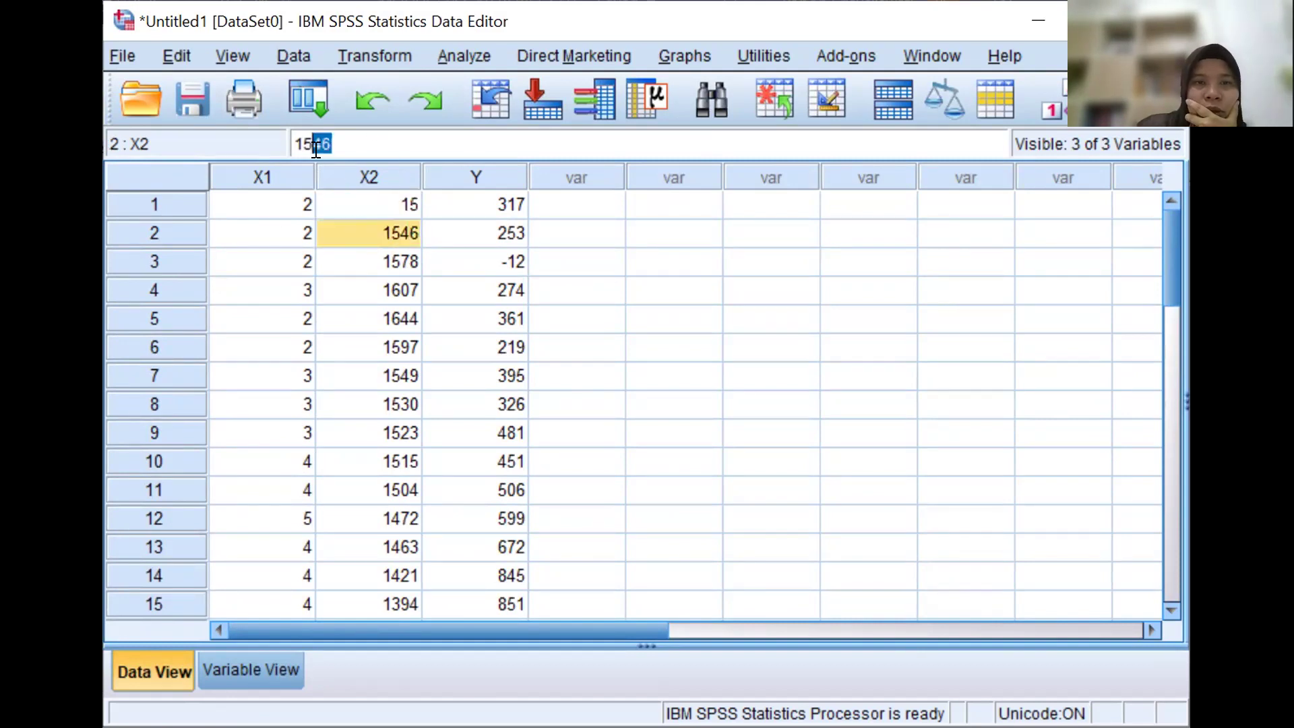
pyautogui.click(313, 144)
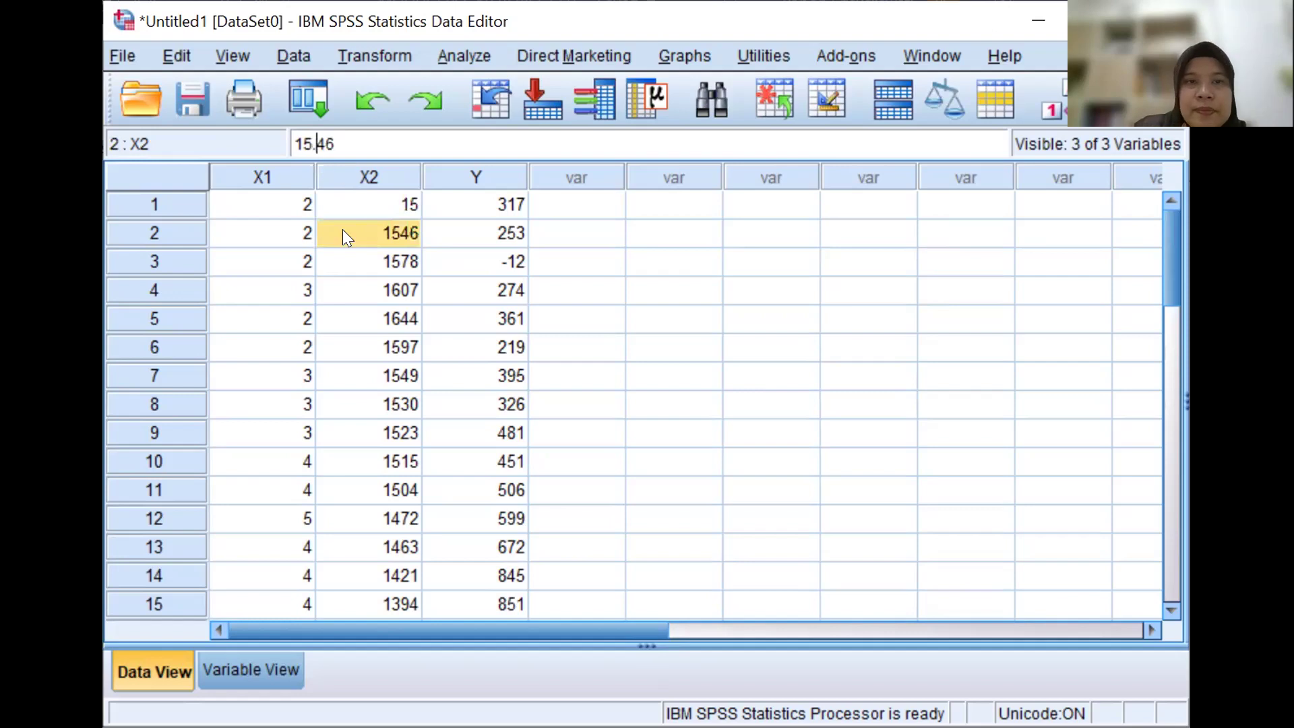
pyautogui.press('Delete')
pyautogui.press('Delete')
pyautogui.click(379, 249)
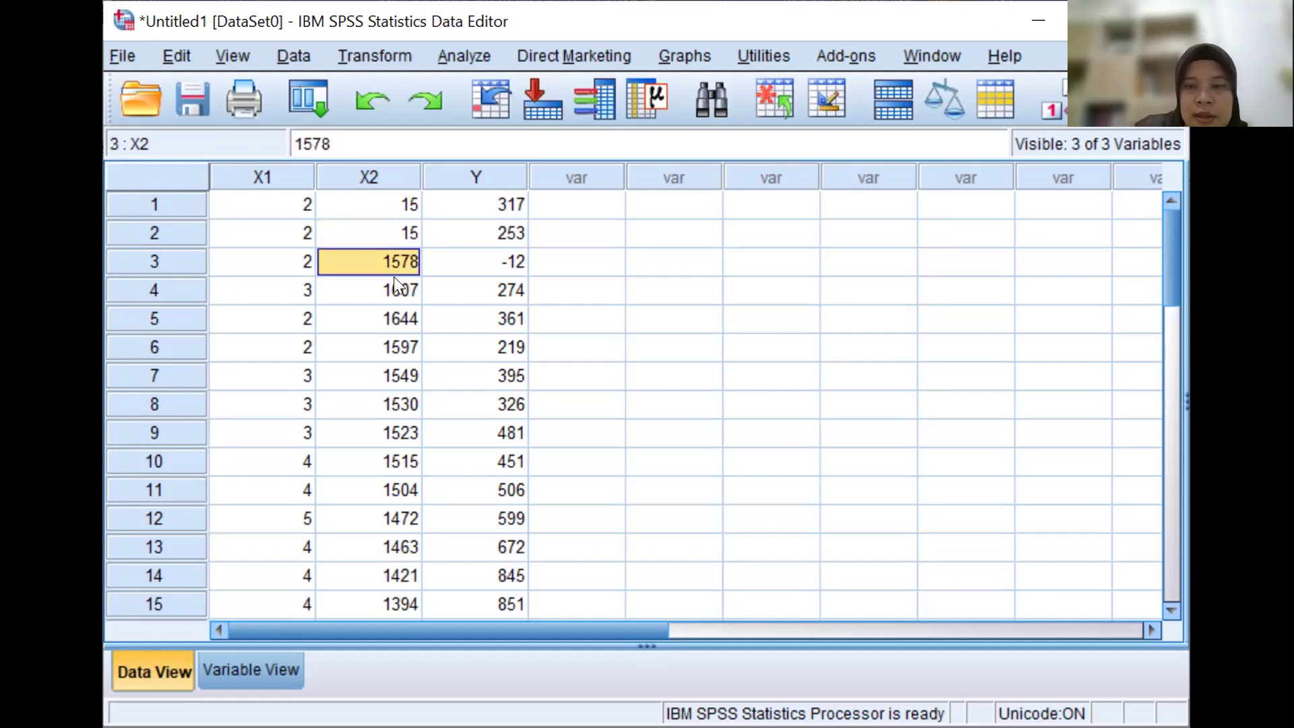
# Set the X2 value of case 3 to 15.78
pyautogui.click(304, 143)
pyautogui.click(310, 143)
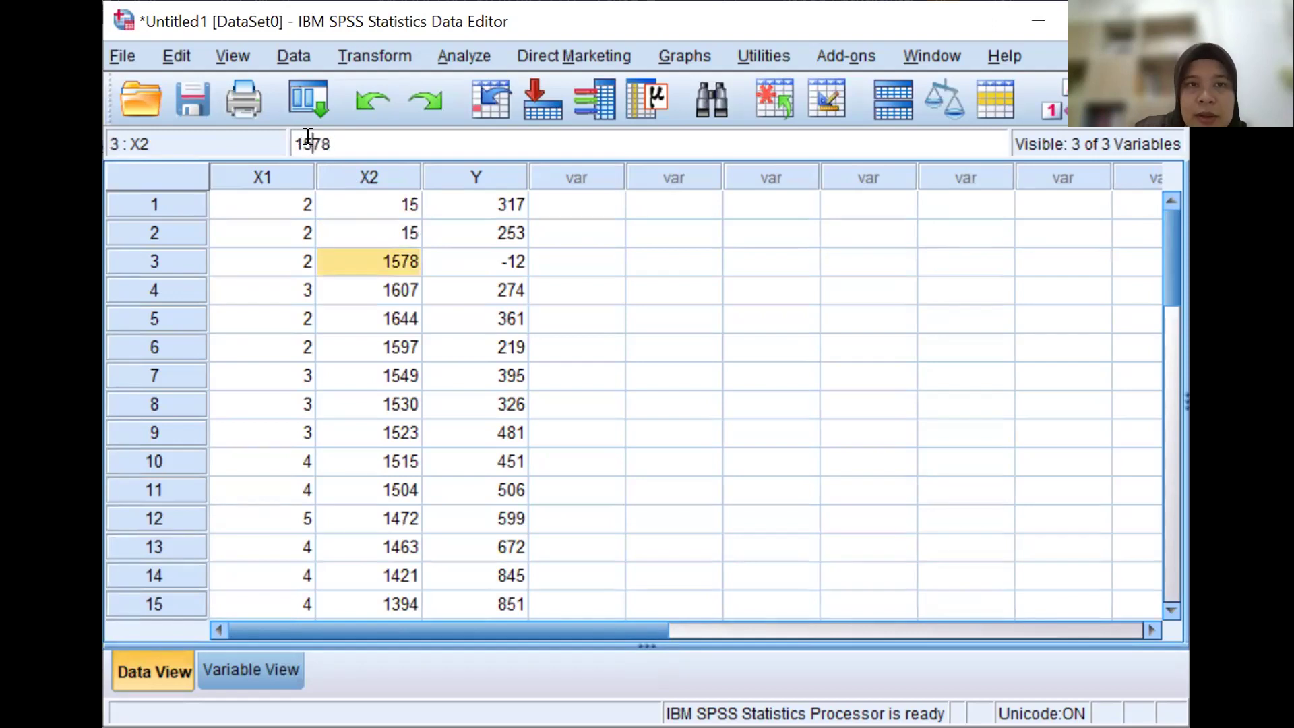
pyautogui.write('.')
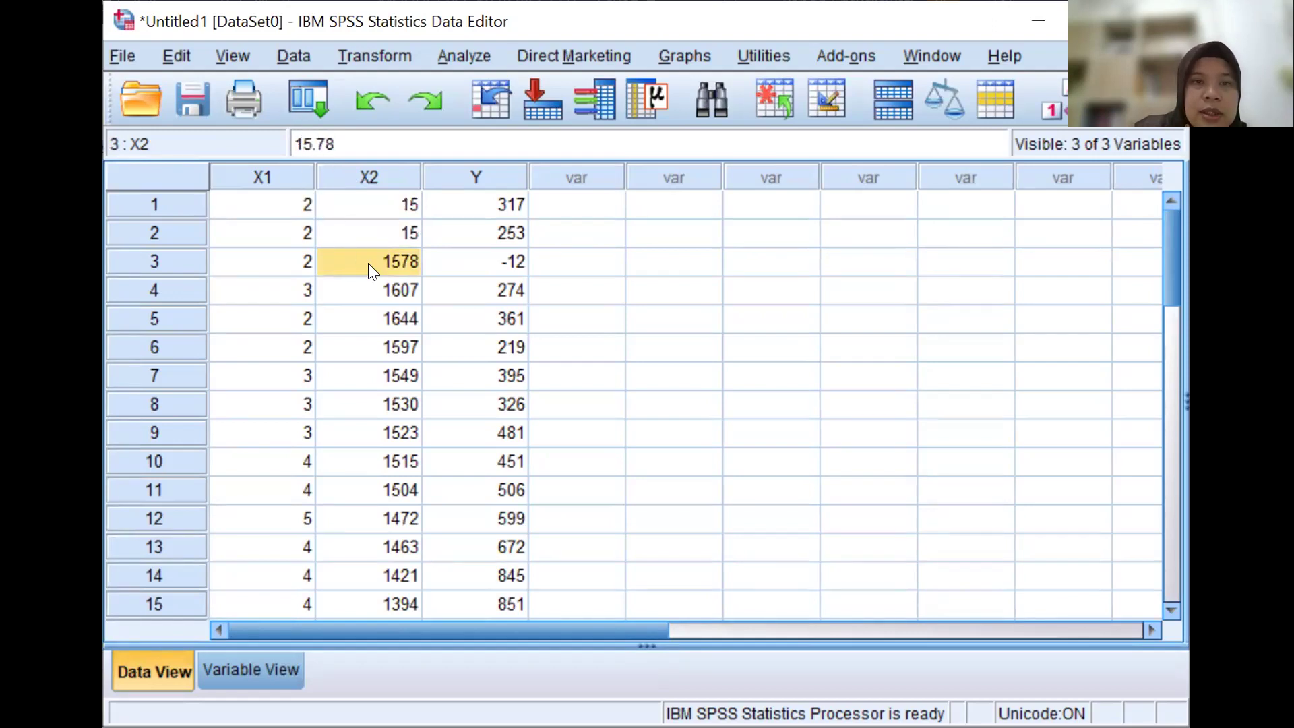
pyautogui.press('Return')
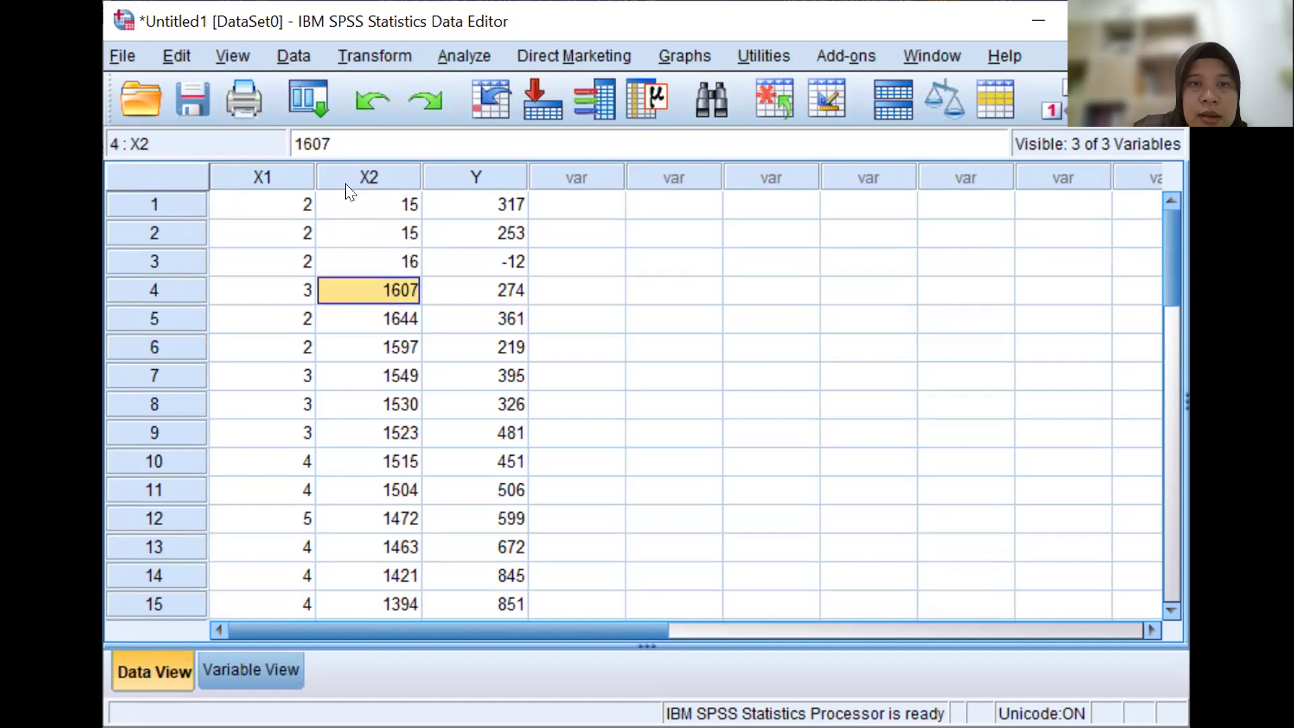
# Set the decimals of variable X2 to 2 in the variable definitions
pyautogui.click(273, 669)
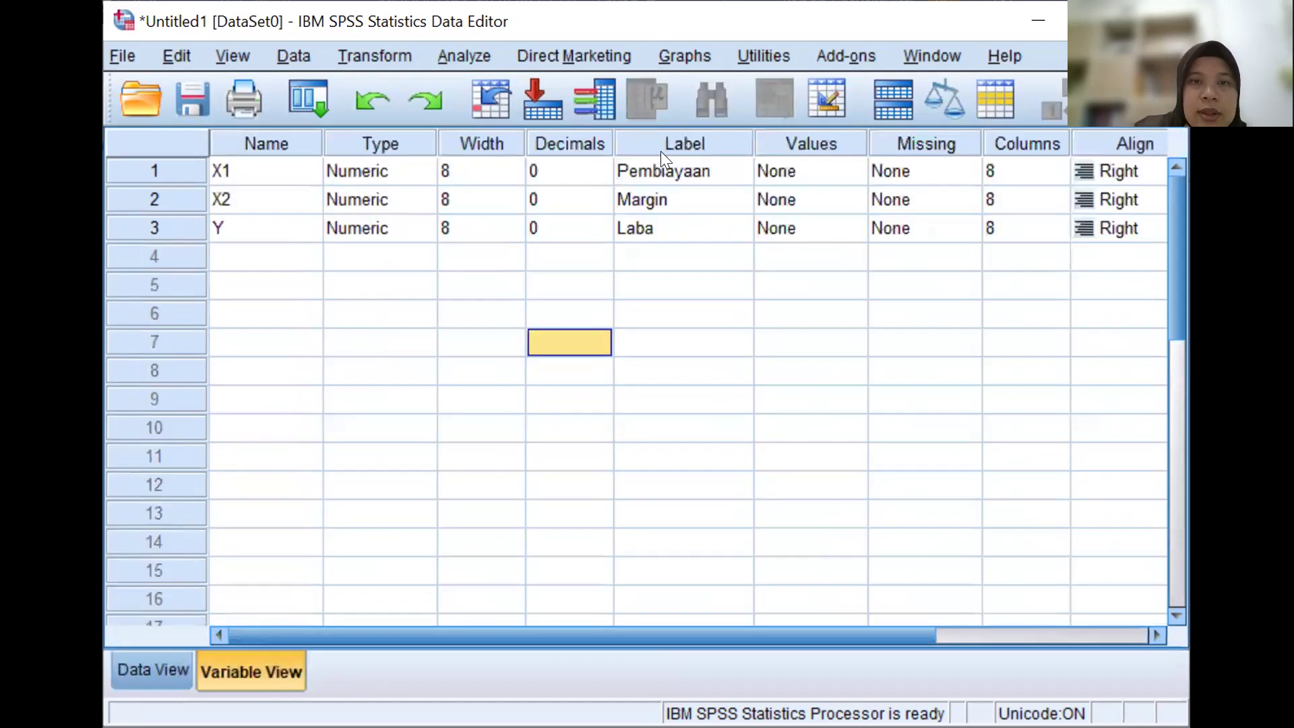
pyautogui.click(543, 199)
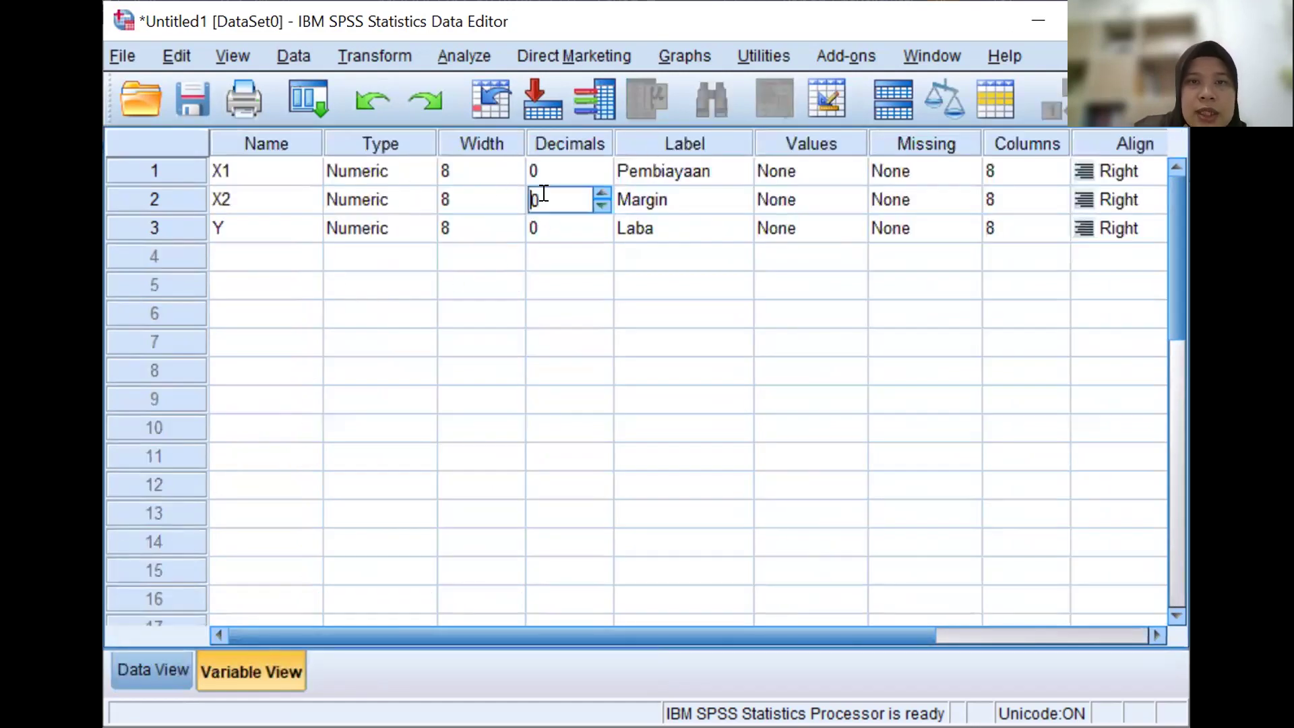
pyautogui.click(601, 190)
pyautogui.click(601, 191)
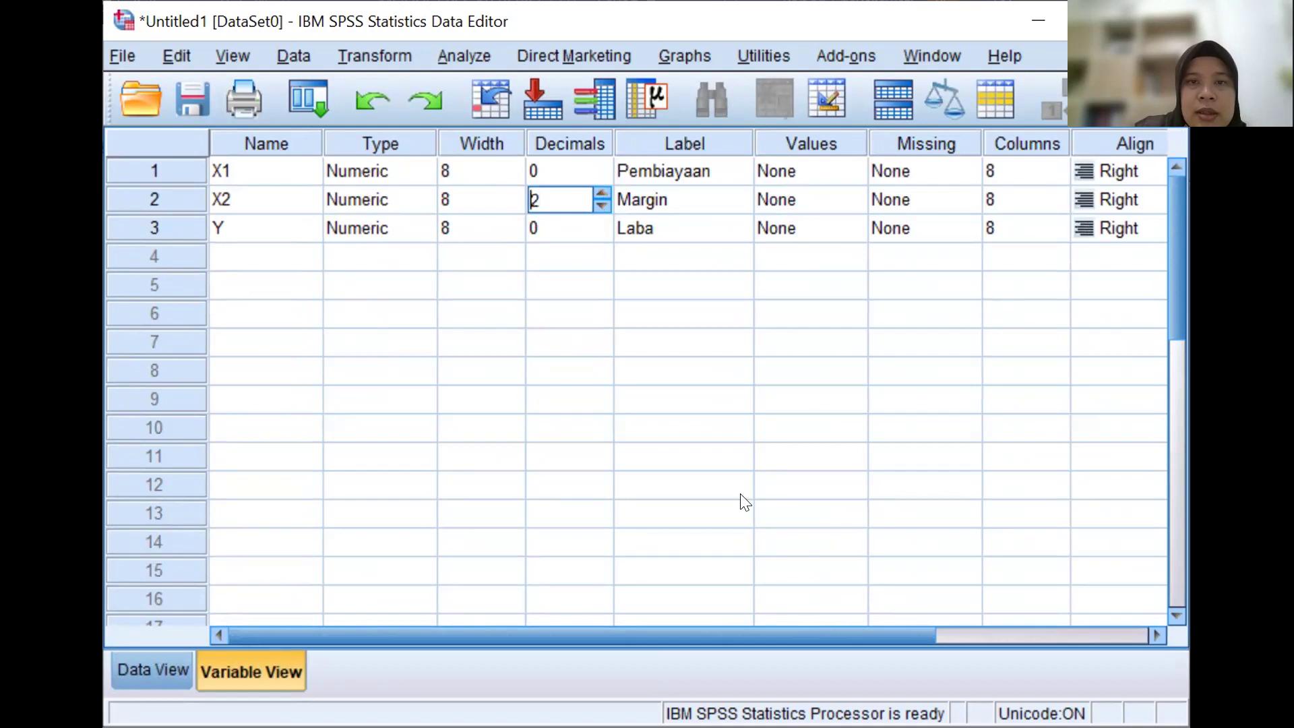
# Return to the data values and try to insert a decimal point after 16 in the X2 value of case 4
pyautogui.click(151, 662)
pyautogui.click(396, 289)
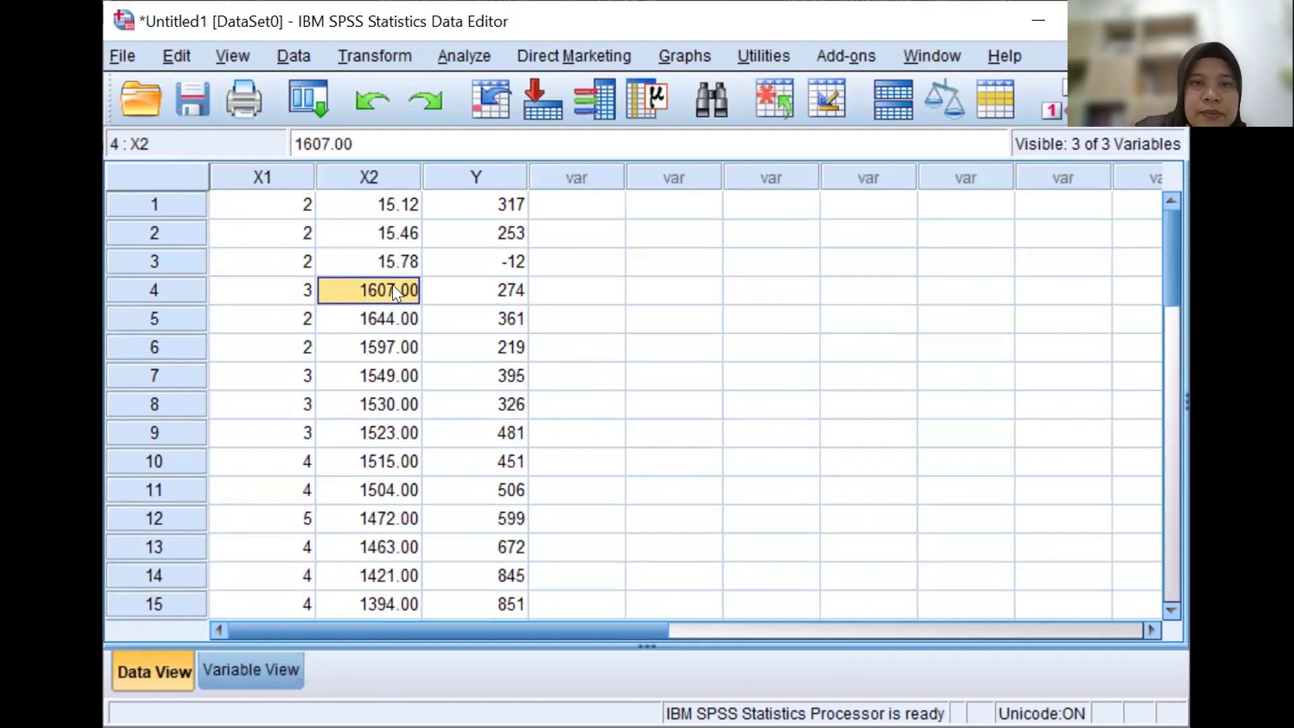
pyautogui.click(301, 139)
pyautogui.click(311, 140)
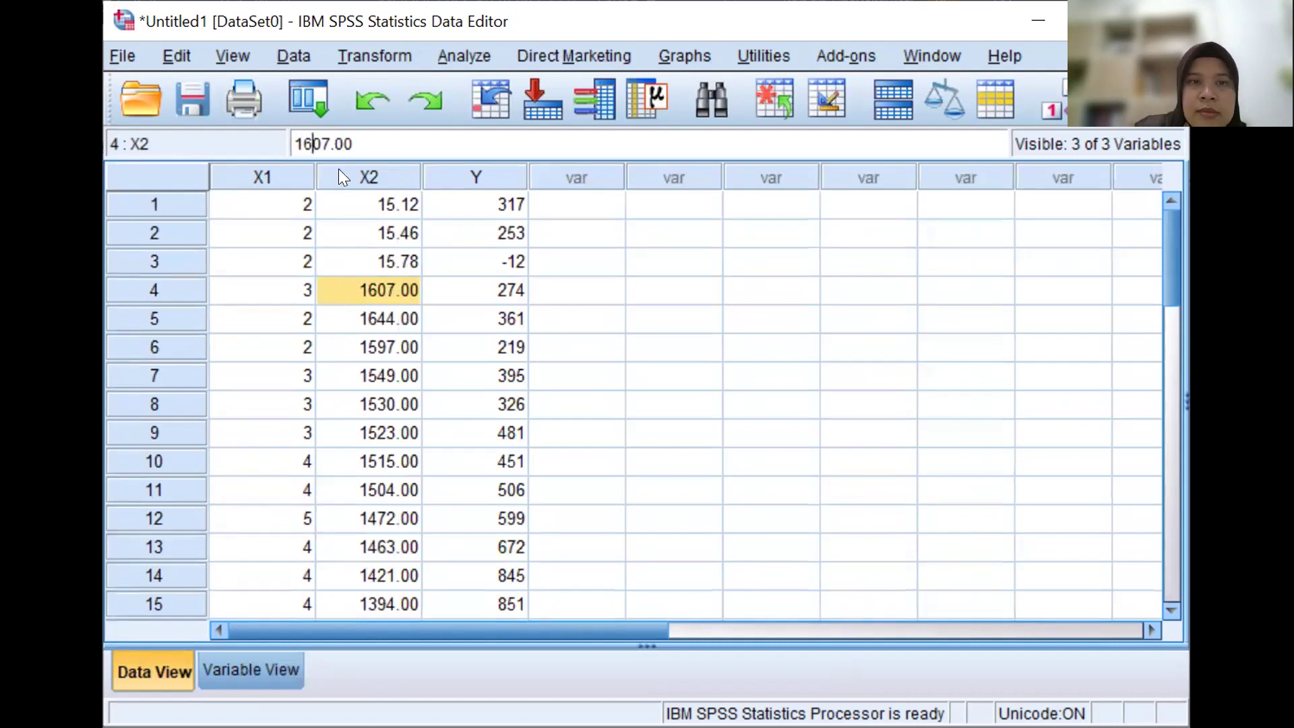
pyautogui.write('.')
pyautogui.click(384, 307)
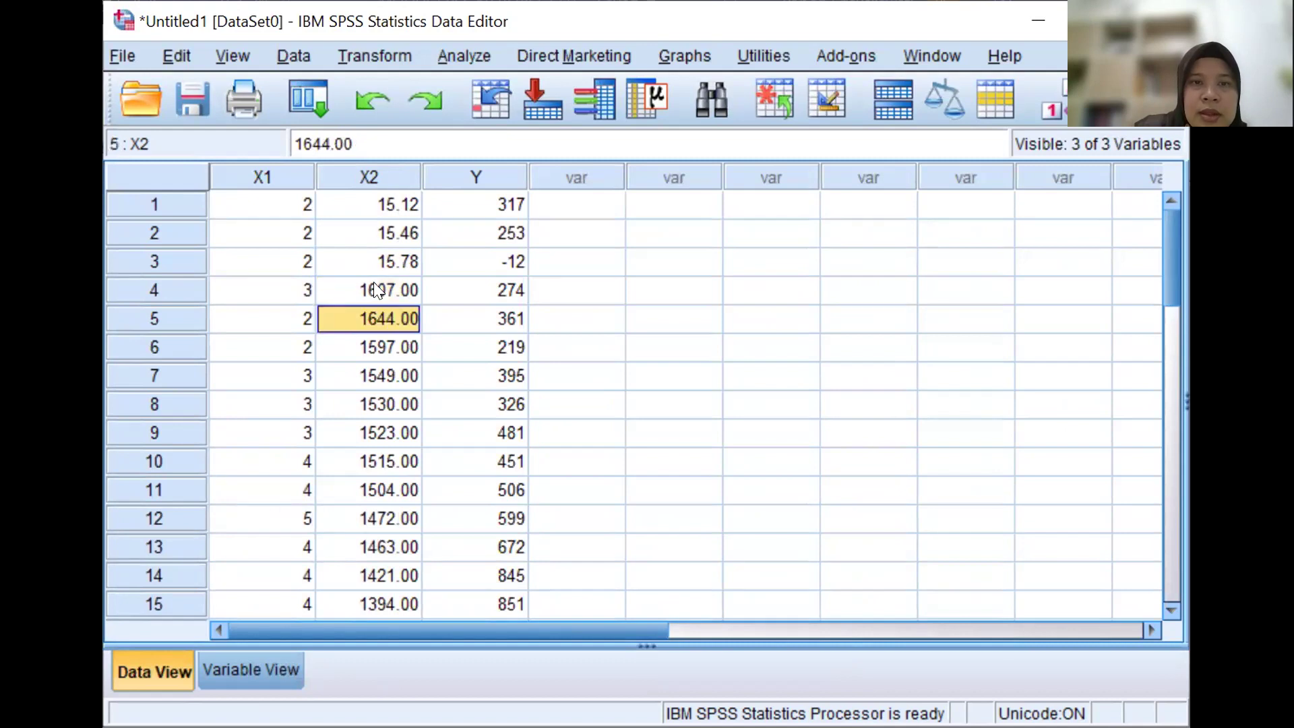
pyautogui.click(378, 290)
pyautogui.click(303, 140)
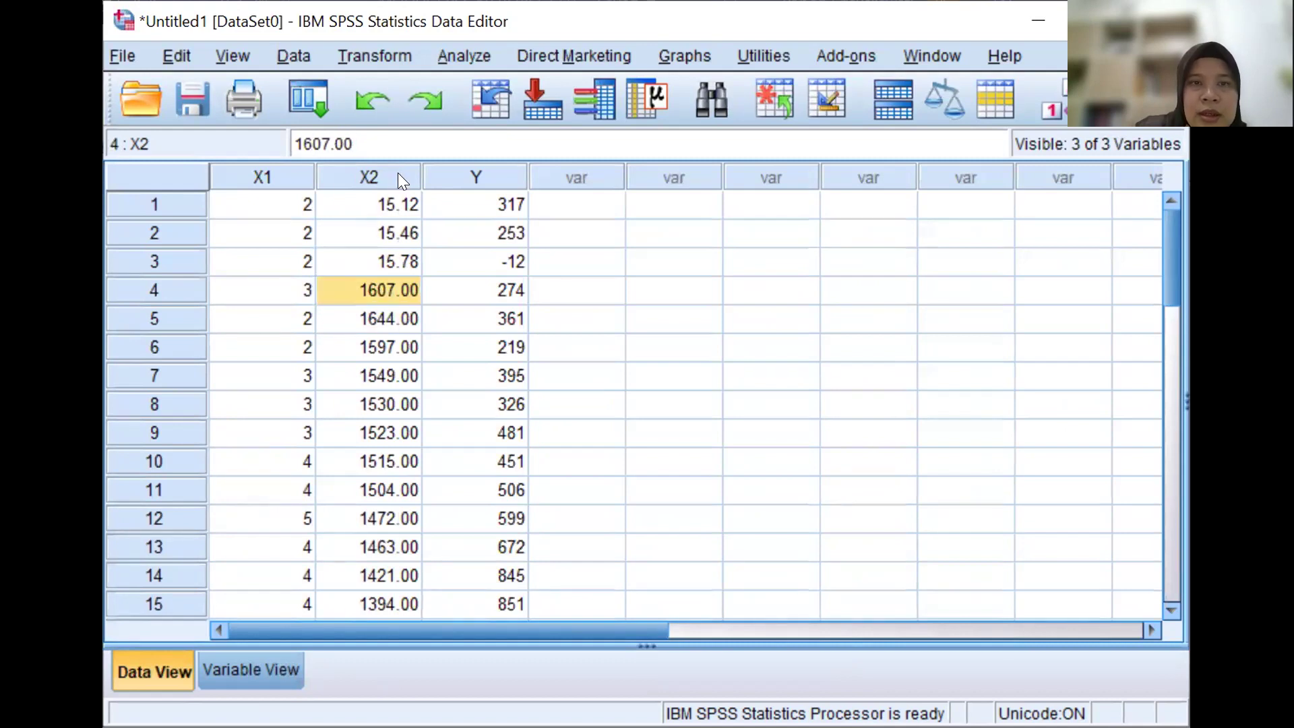
pyautogui.click(400, 255)
pyautogui.click(406, 286)
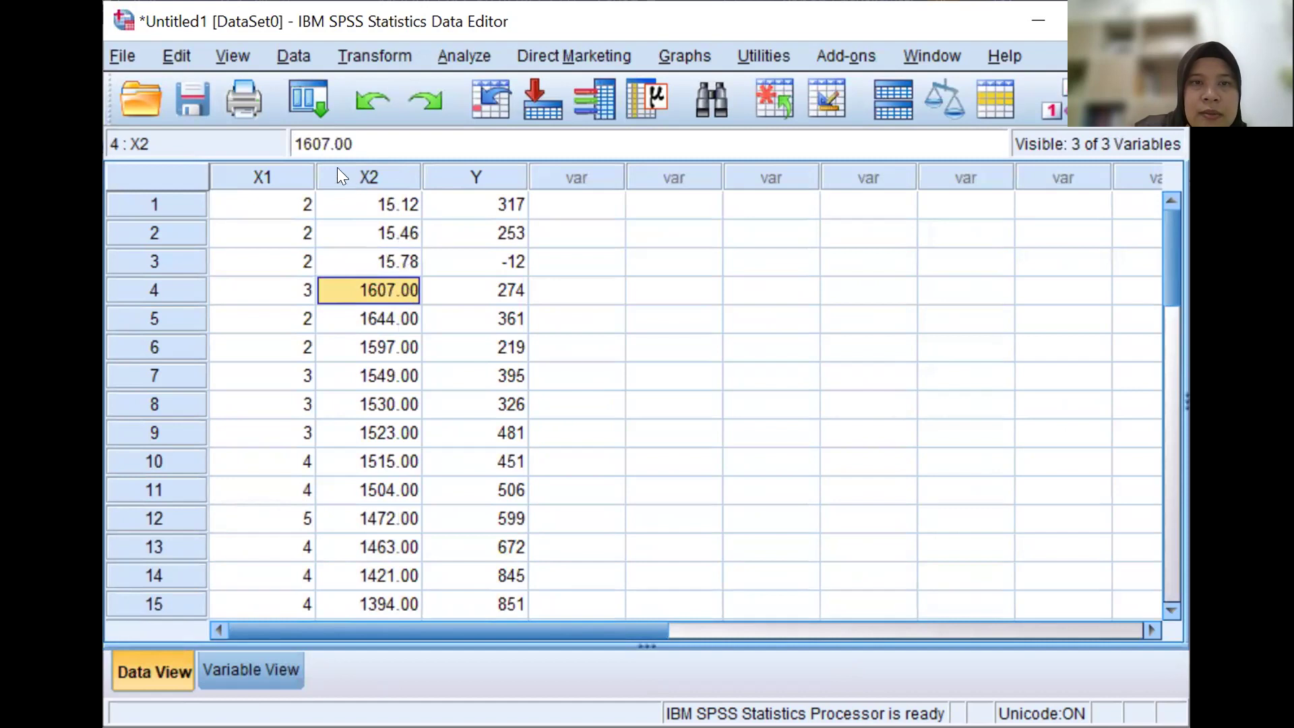
pyautogui.click(314, 144)
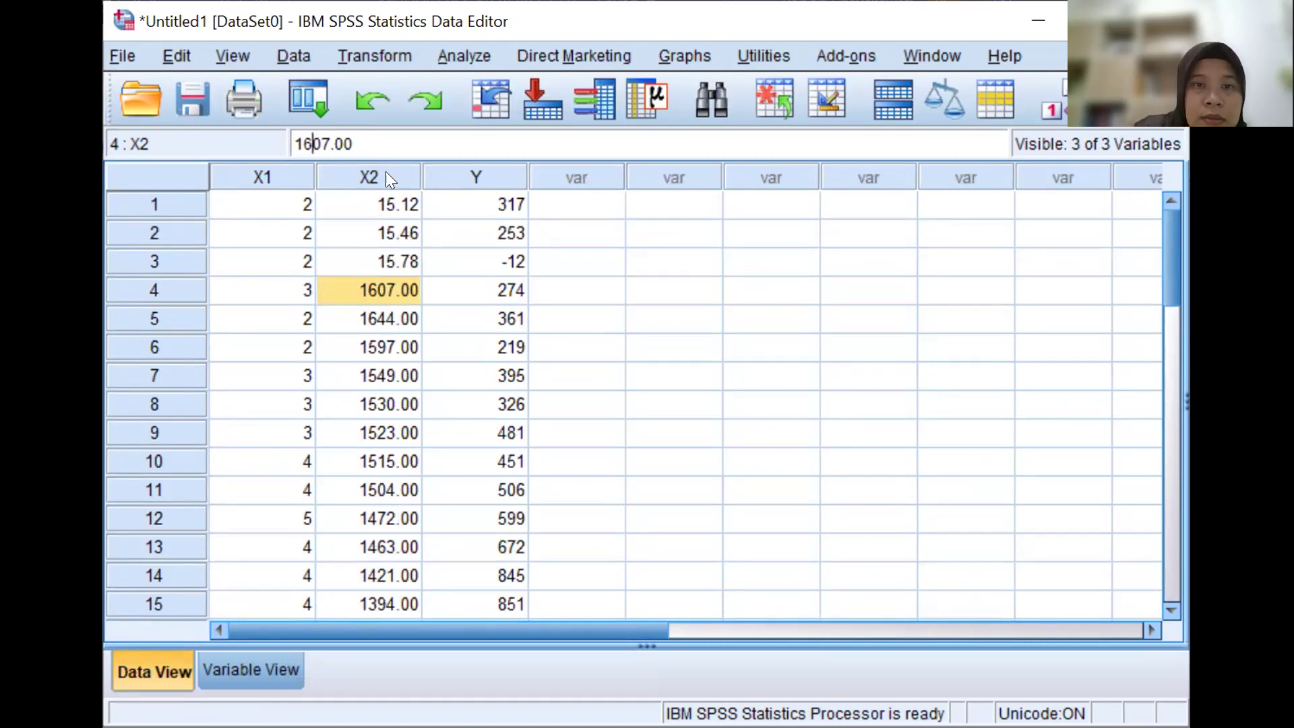
pyautogui.click(386, 289)
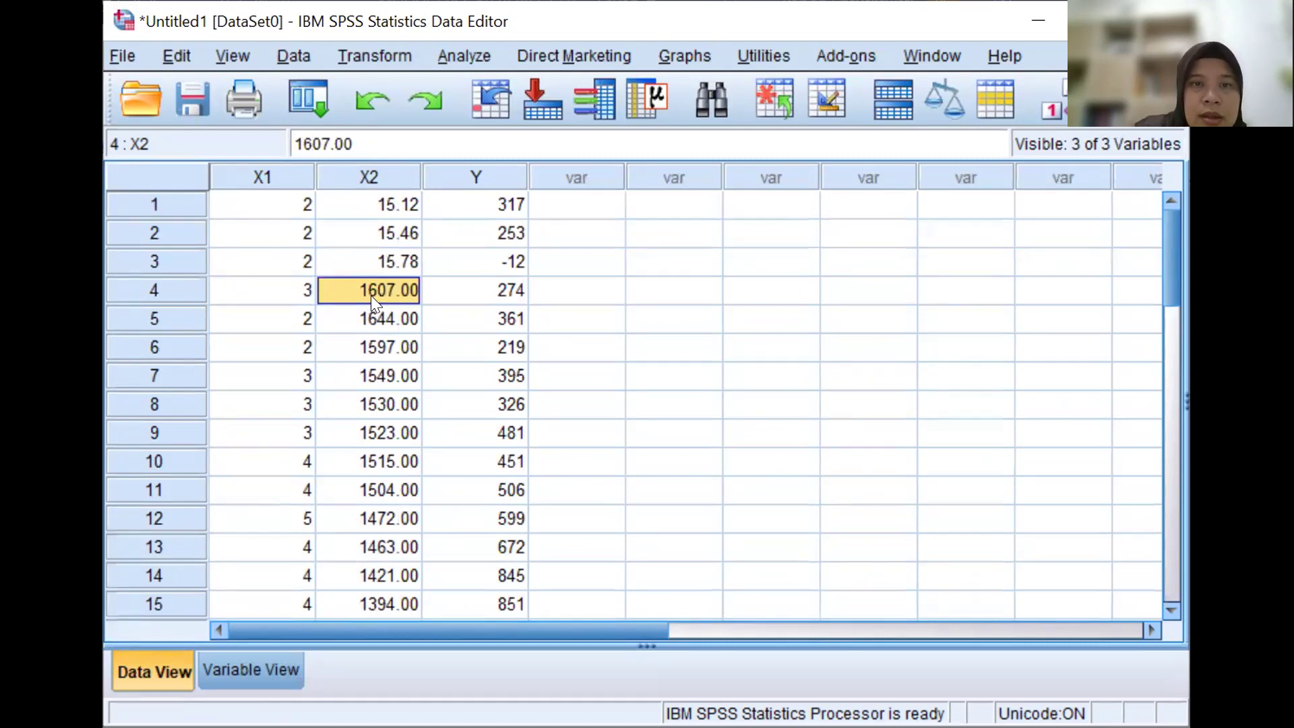
# Set the decimals of variable X2 back to 0 and return to the data values
pyautogui.click(283, 666)
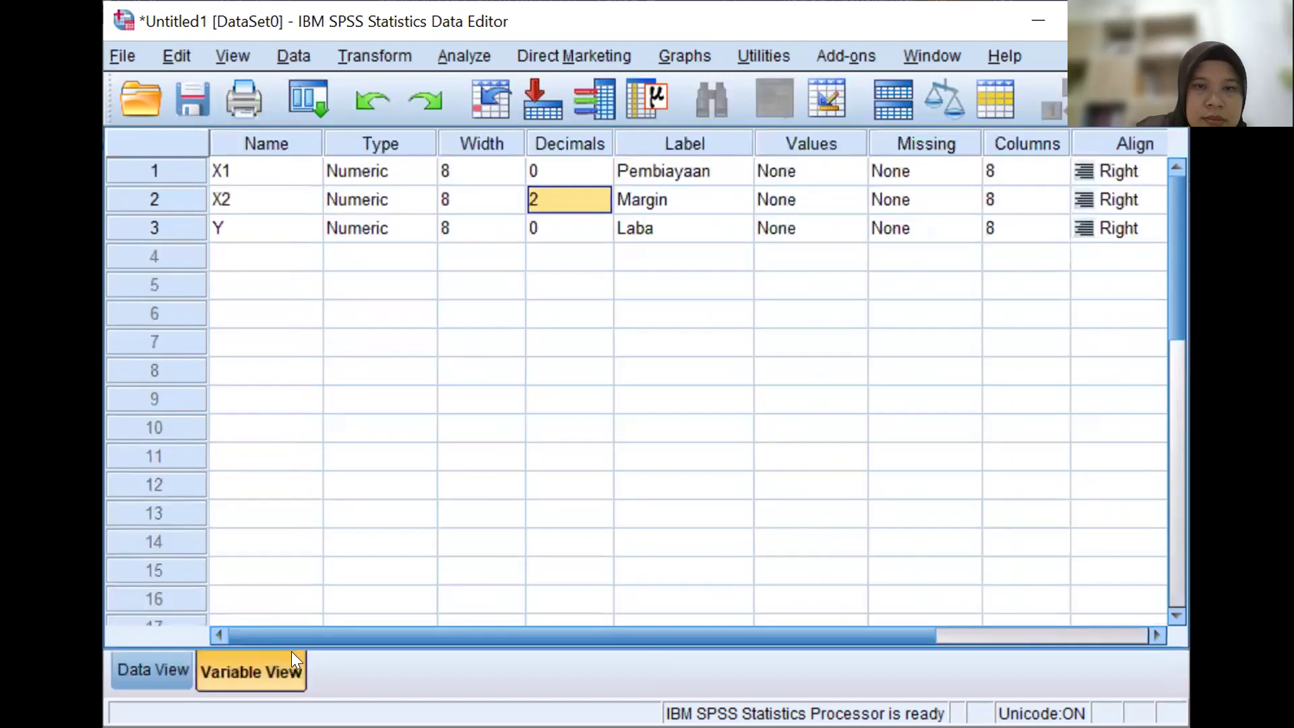
pyautogui.click(538, 202)
pyautogui.click(602, 190)
pyautogui.doubleClick(600, 201)
pyautogui.click(601, 201)
pyautogui.click(169, 666)
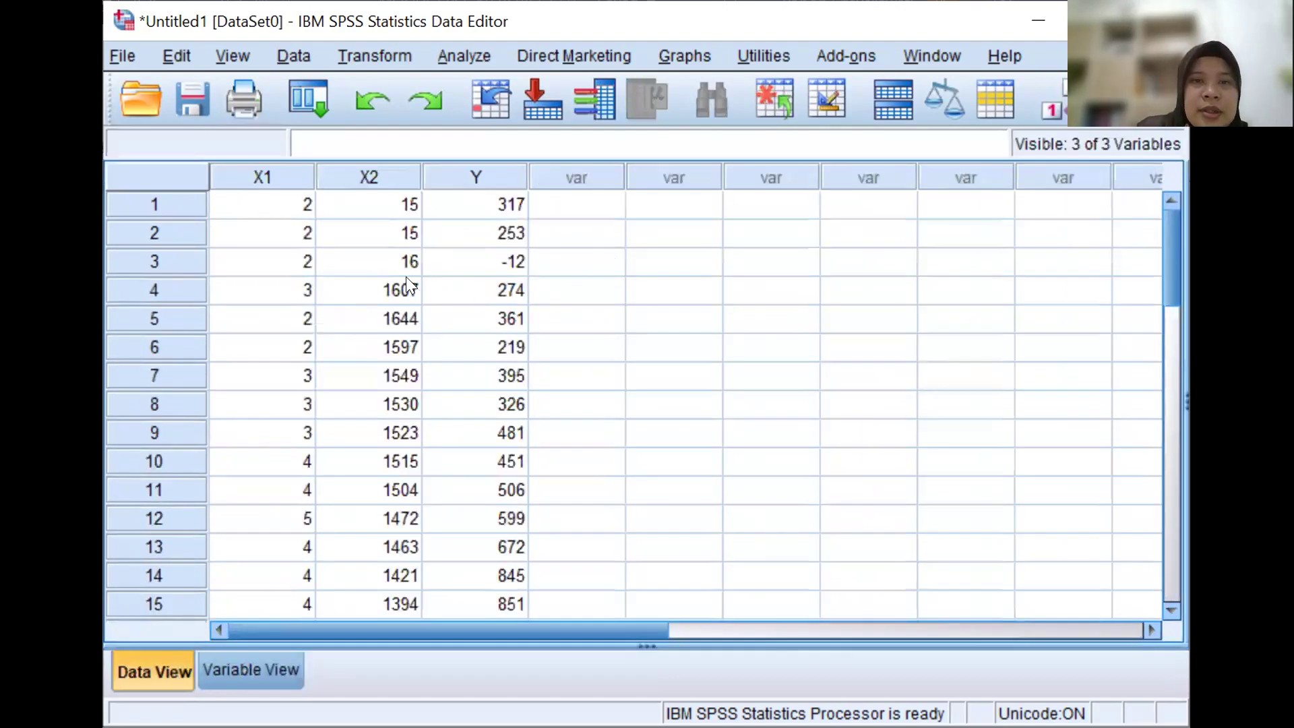
# Remove the decimal points from the X2 values of cases 1 to 3, making them 1512, 1546 and 1578
pyautogui.click(401, 203)
pyautogui.click(336, 143)
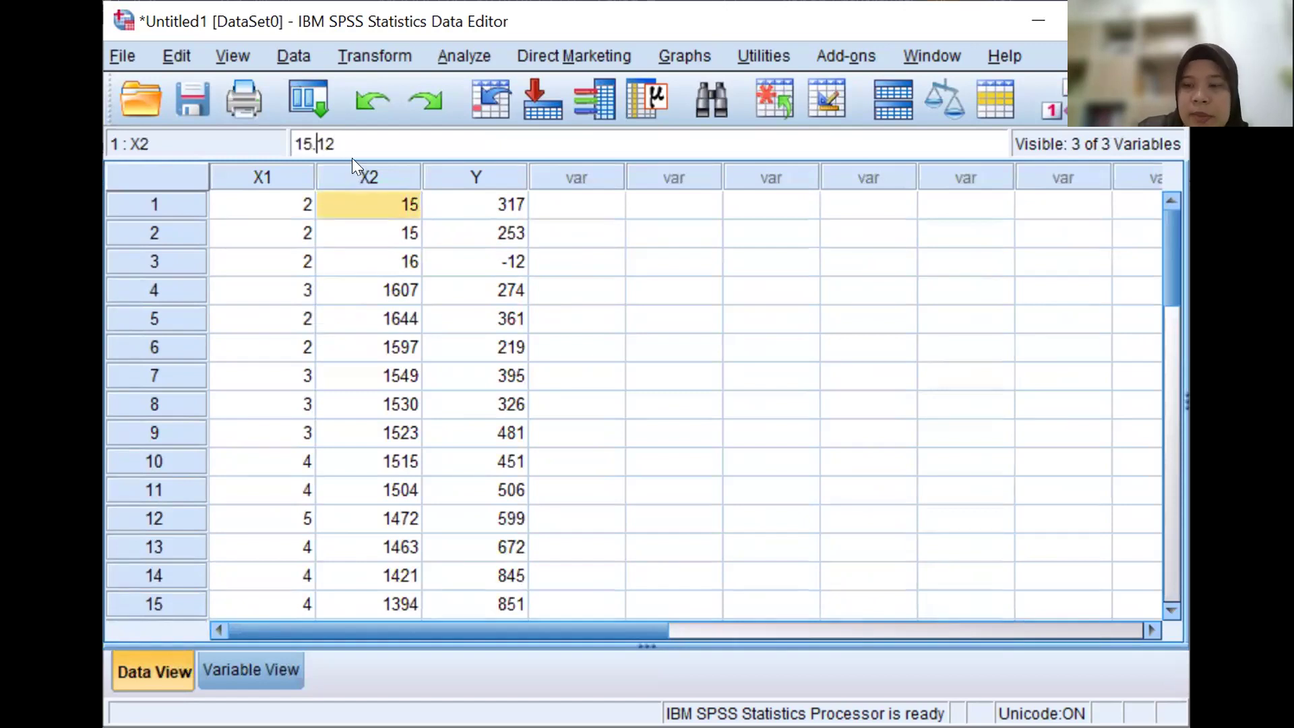
pyautogui.click(370, 228)
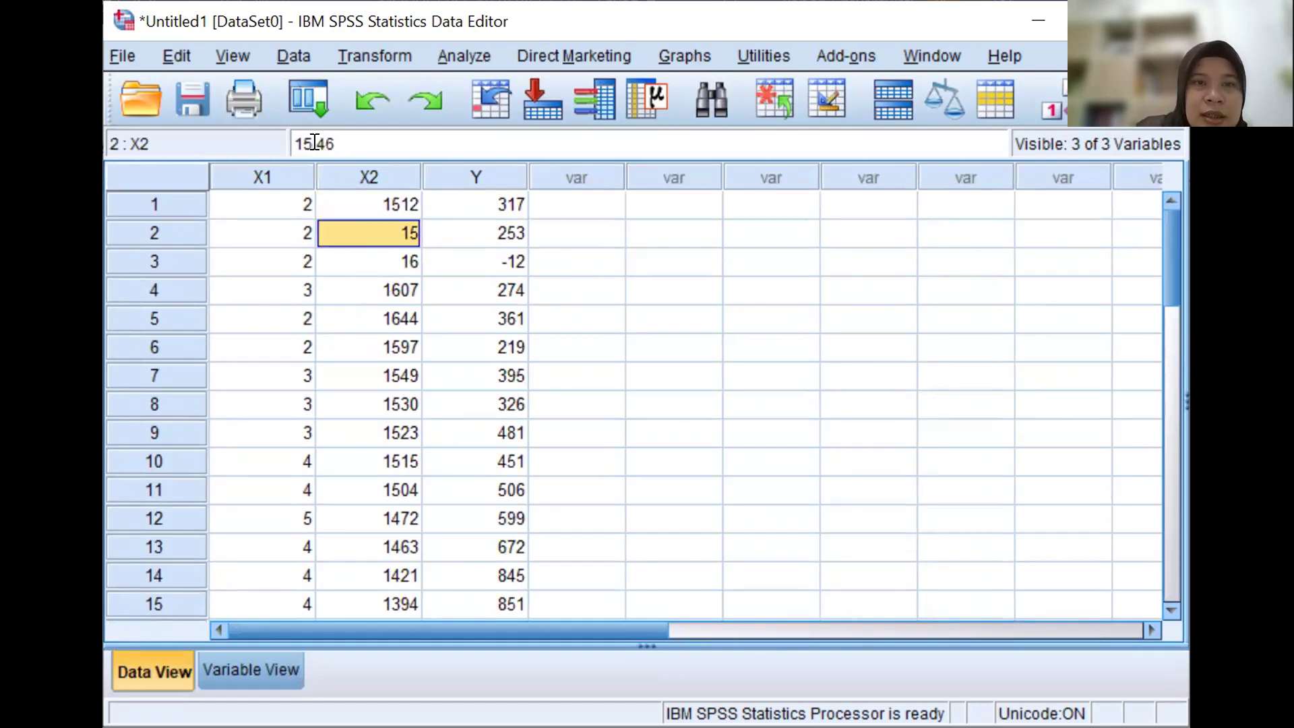
pyautogui.click(316, 138)
pyautogui.press('Left')
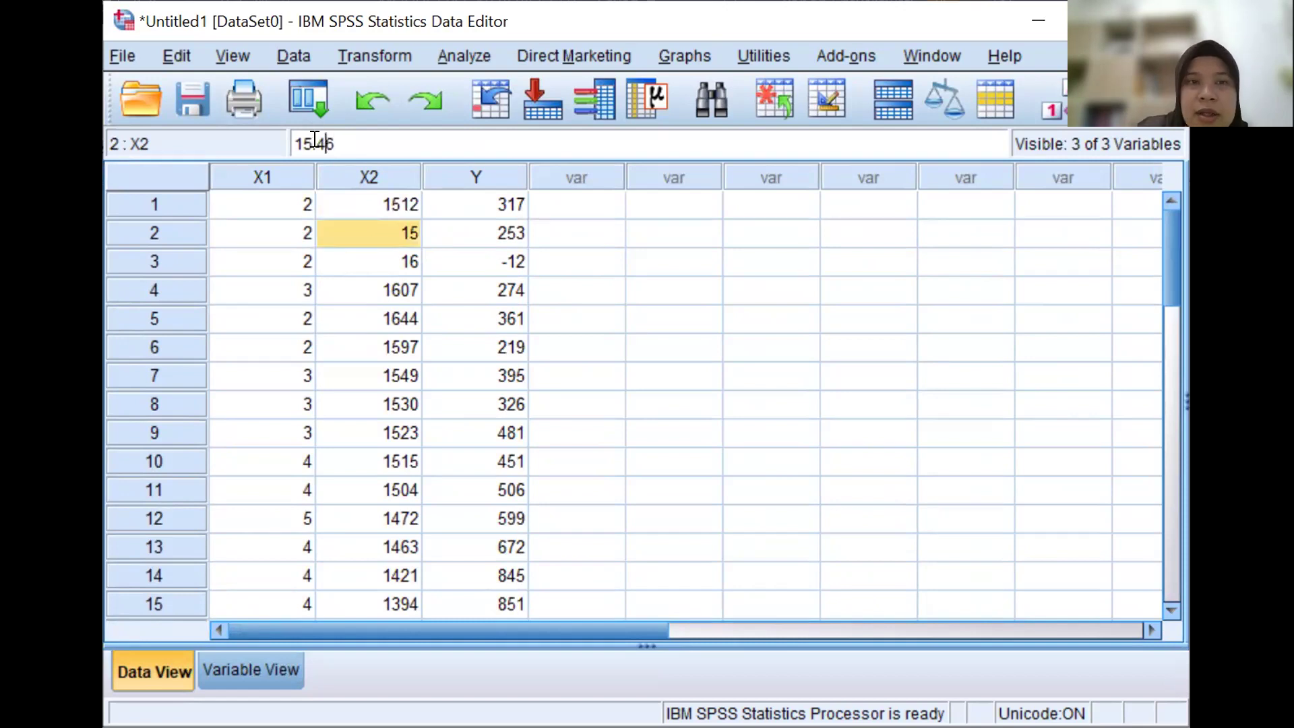
pyautogui.press('BackSpace')
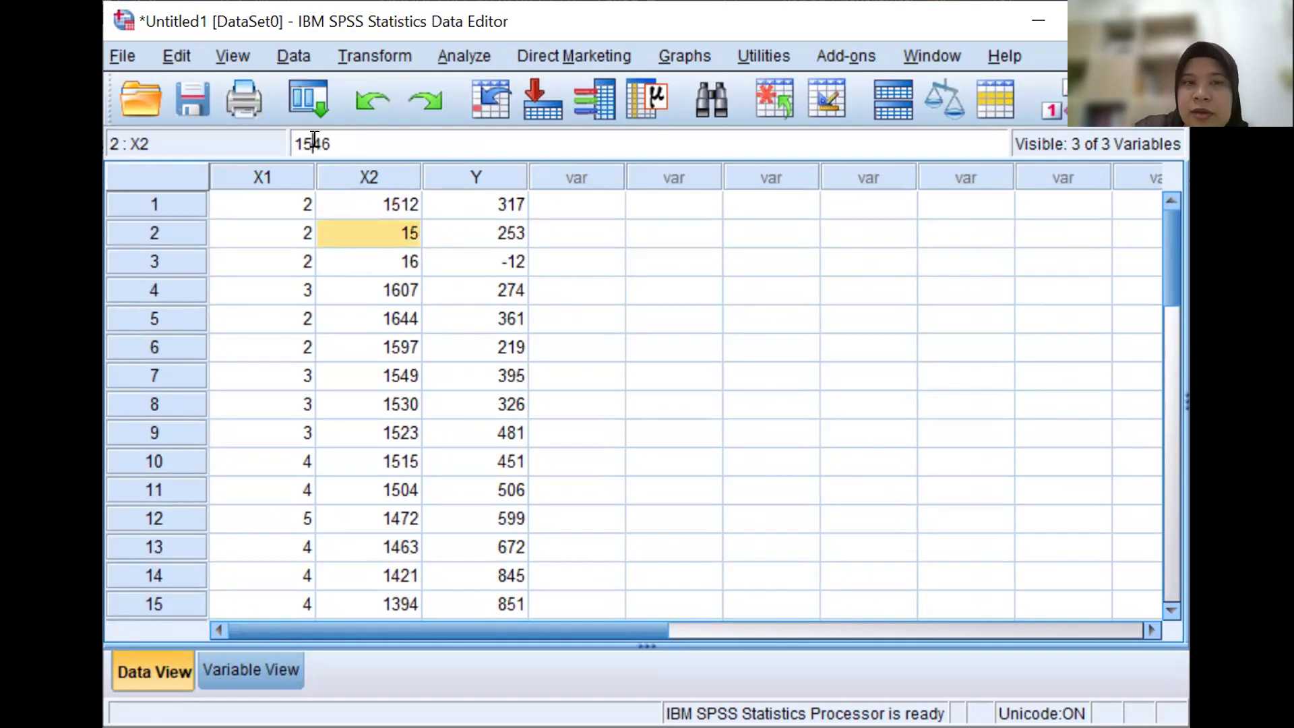
pyautogui.click(377, 258)
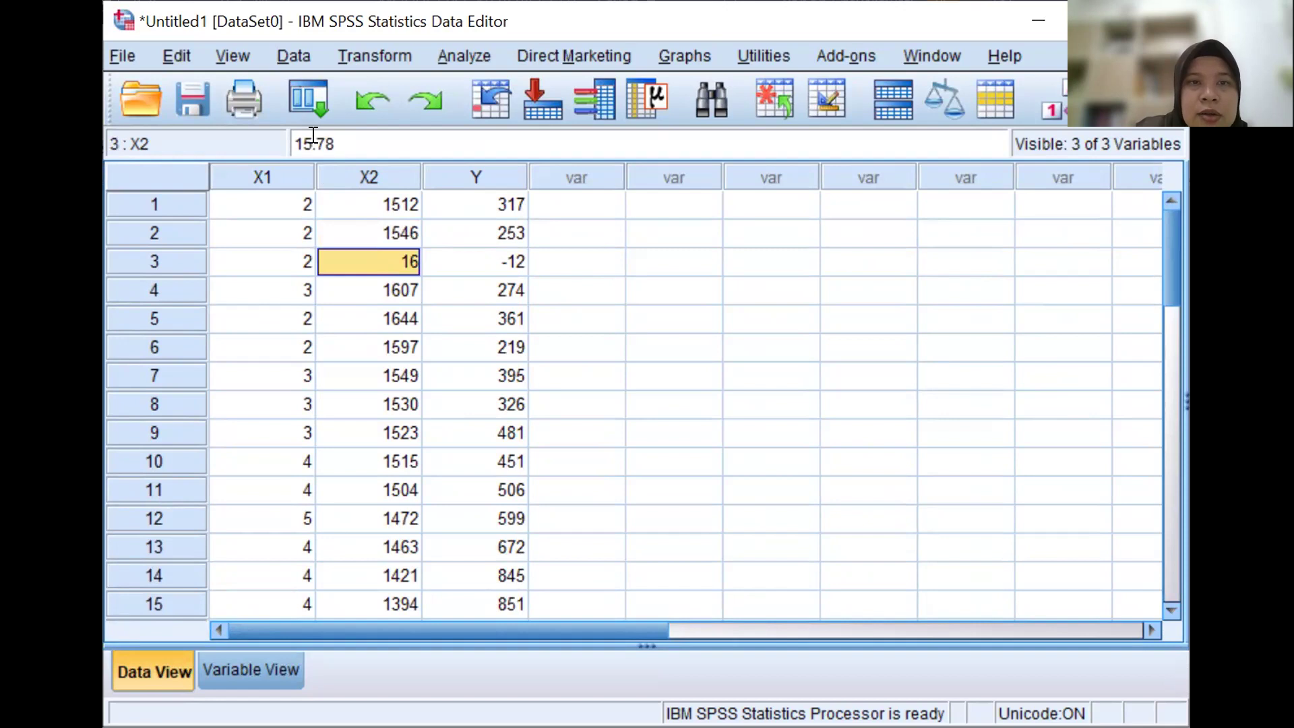
pyautogui.moveTo(312, 145); pyautogui.dragTo(322, 151)
pyautogui.press('Left')
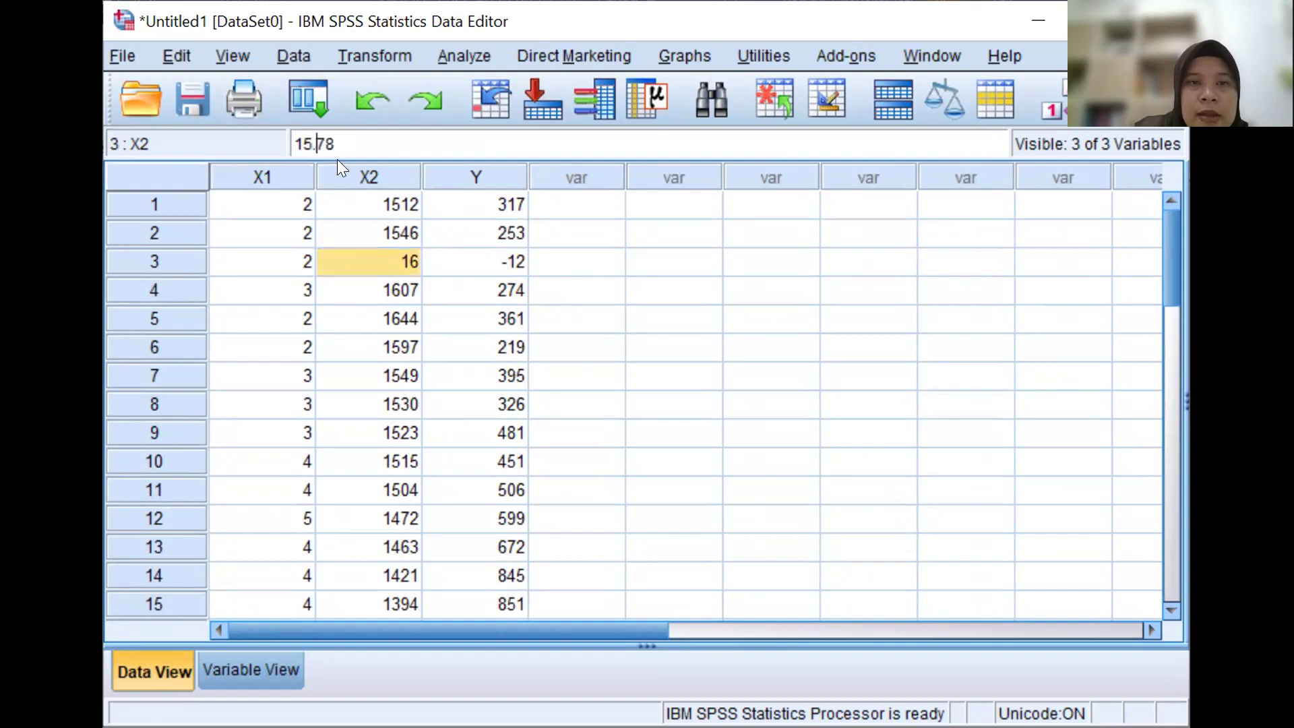
pyautogui.press('BackSpace')
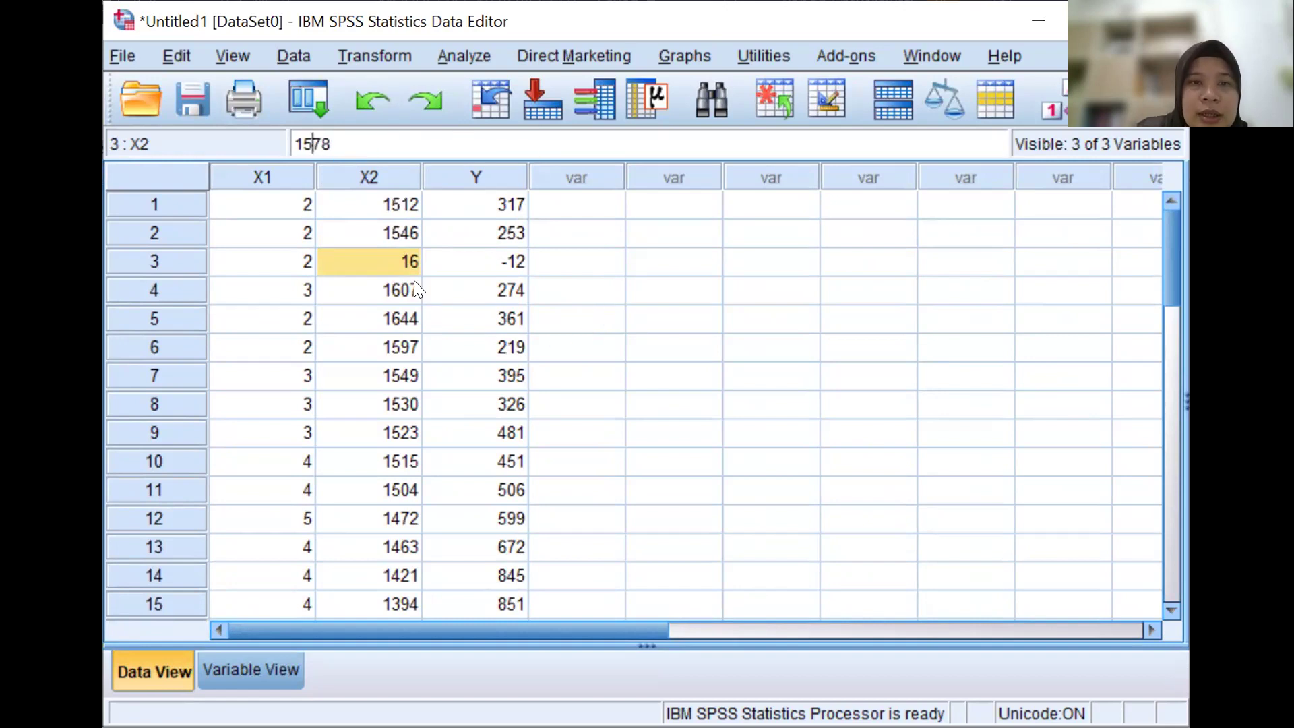
pyautogui.click(391, 290)
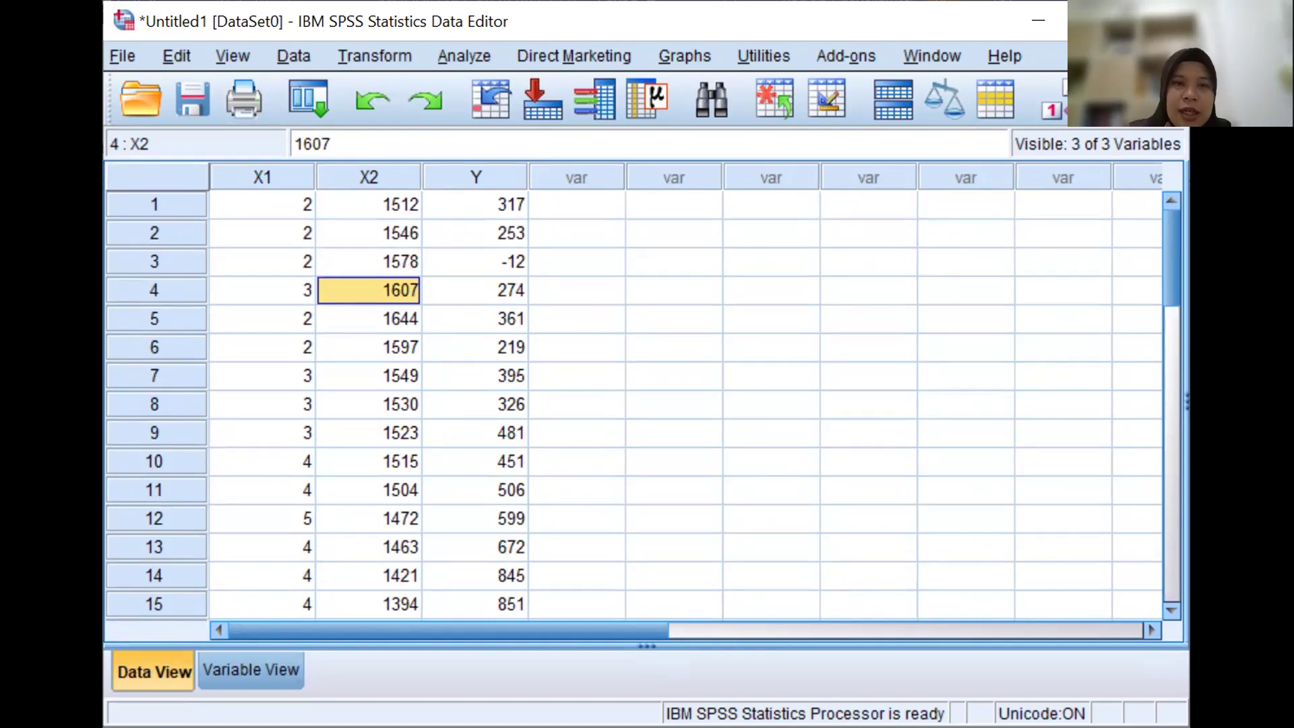
pyautogui.click(710, 357)
pyautogui.click(368, 204)
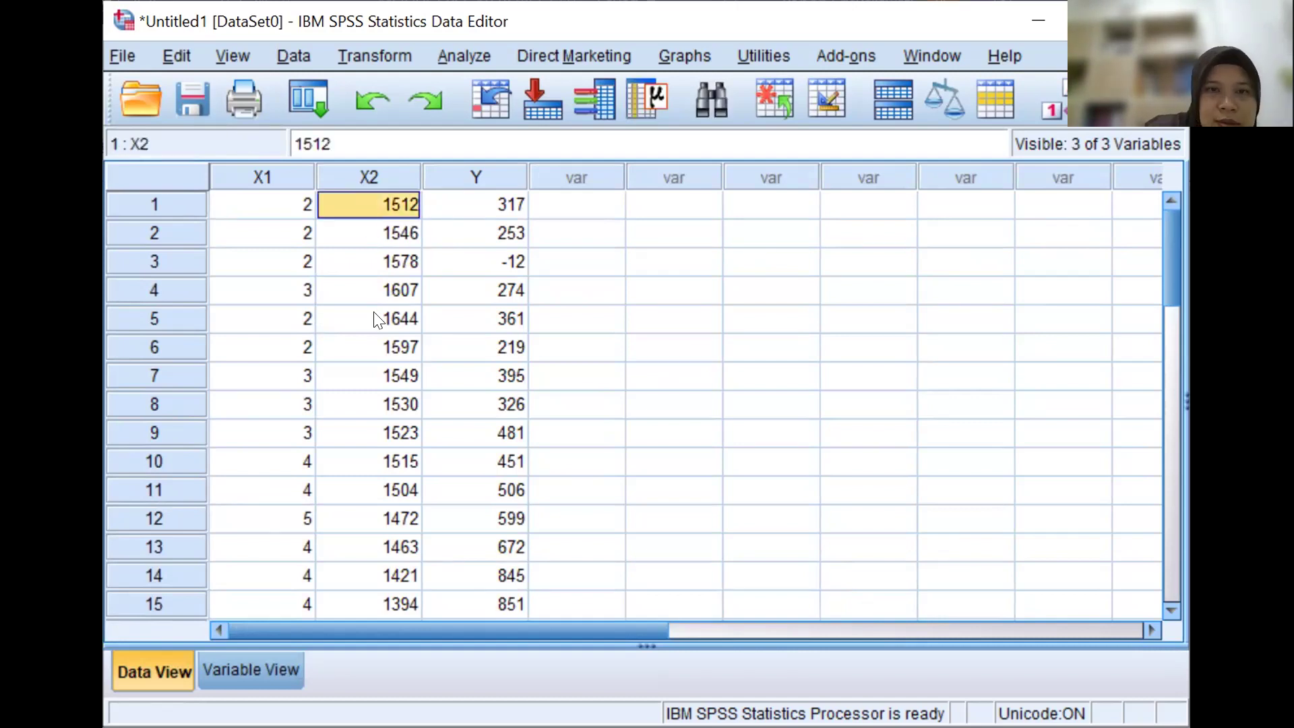
pyautogui.click(248, 665)
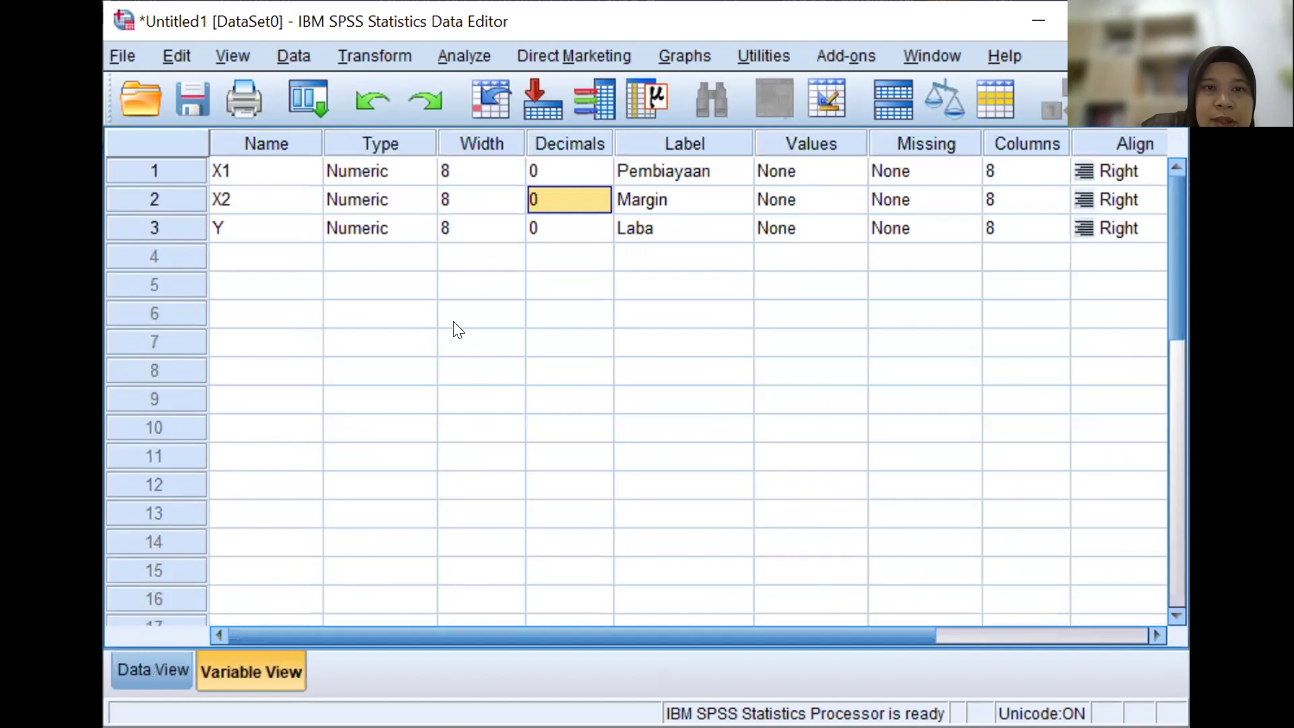
pyautogui.click(162, 671)
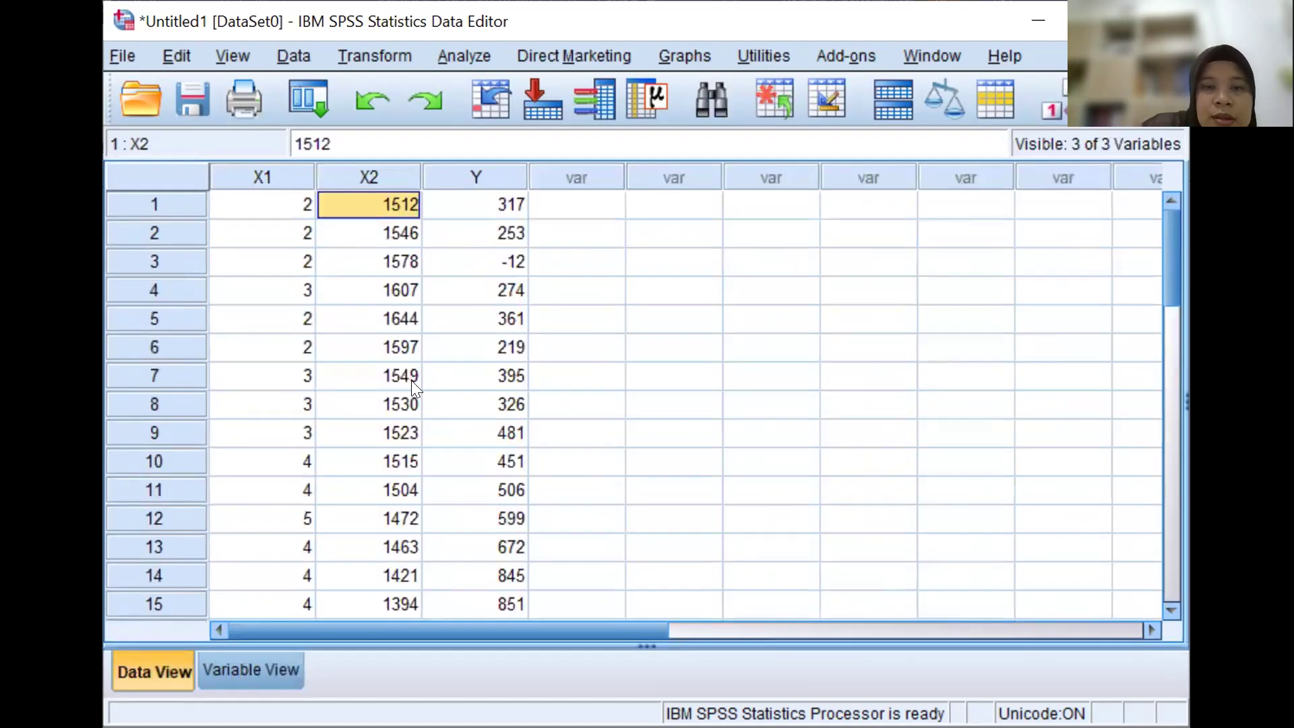
pyautogui.scroll(-4, 347, 534)
pyautogui.scroll(4, 347, 534)
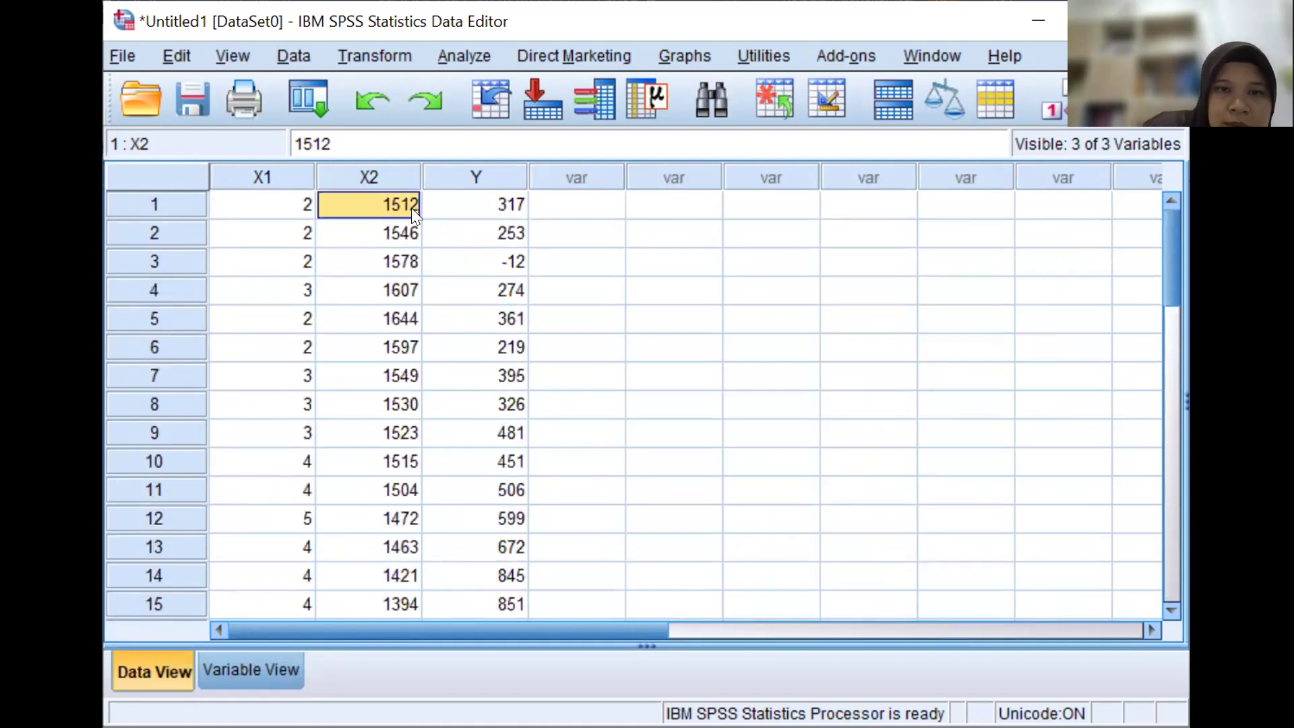
# Shorten the X2 values of cases 1, 2 and 3 to 15
pyautogui.click(352, 150)
pyautogui.press('BackSpace')
pyautogui.press('BackSpace')
pyautogui.click(385, 234)
pyautogui.click(370, 145)
pyautogui.press('BackSpace')
pyautogui.press('BackSpace')
pyautogui.click(366, 263)
pyautogui.click(355, 143)
pyautogui.press('BackSpace')
pyautogui.press('BackSpace')
# Shorten the X2 values of cases 4 and 5 to 16
pyautogui.click(372, 284)
pyautogui.click(368, 139)
pyautogui.press('BackSpace')
pyautogui.press('BackSpace')
pyautogui.click(395, 317)
pyautogui.click(356, 141)
pyautogui.press('BackSpace')
pyautogui.press('BackSpace')
# Shorten the X2 values of cases 6, 7 and 8 to 15
pyautogui.click(375, 351)
pyautogui.click(341, 141)
pyautogui.press('BackSpace')
pyautogui.press('BackSpace')
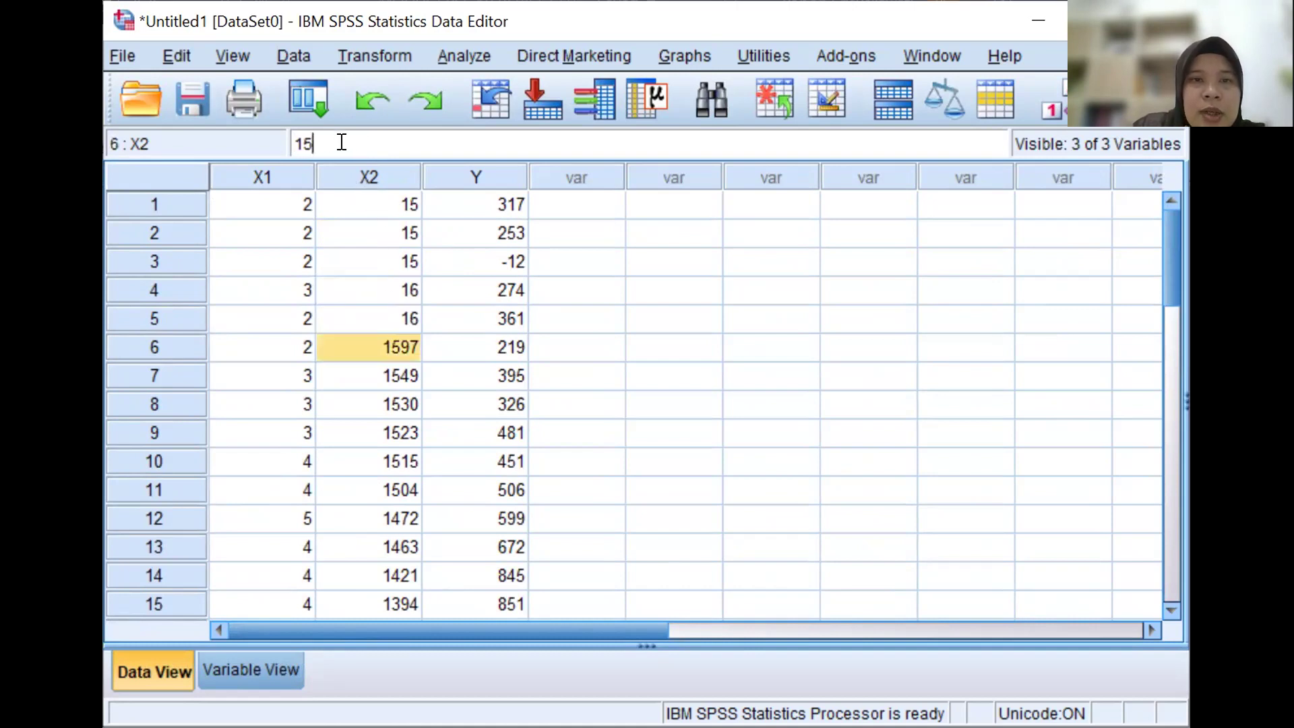
pyautogui.click(353, 375)
pyautogui.click(358, 141)
pyautogui.press('BackSpace')
pyautogui.press('BackSpace')
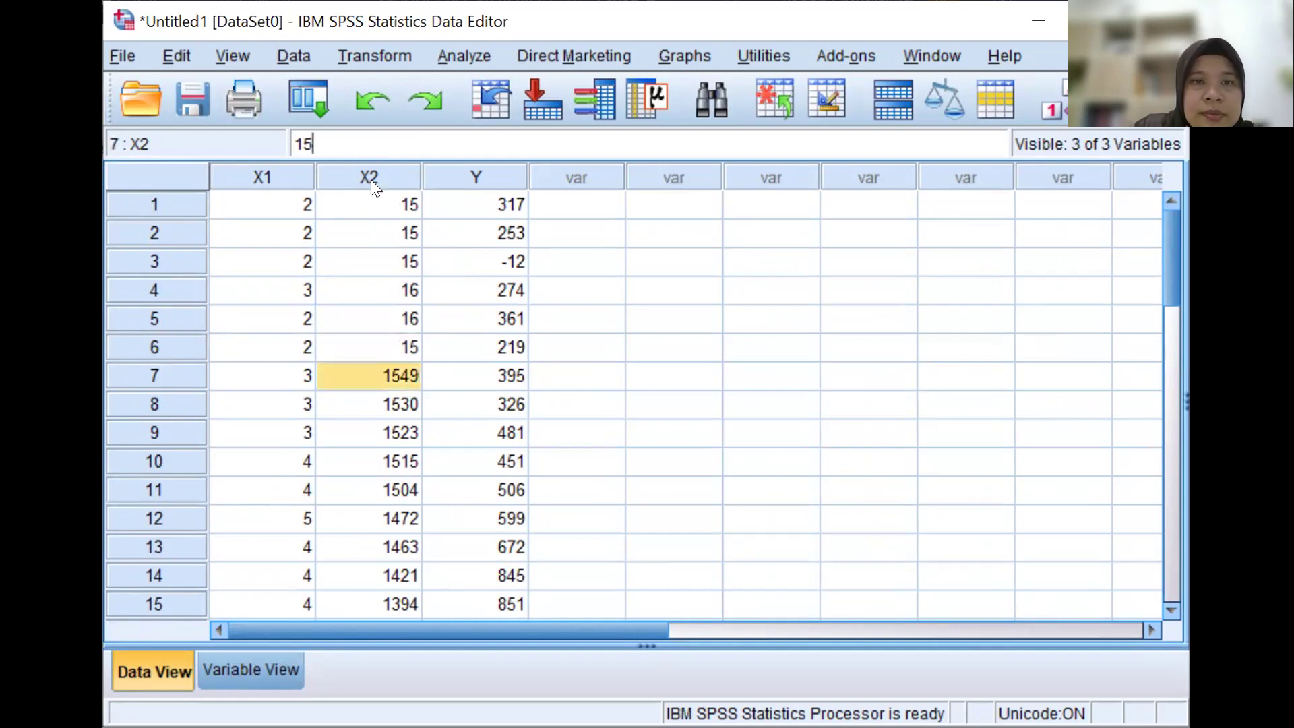
pyautogui.click(370, 401)
pyautogui.click(355, 141)
pyautogui.press('BackSpace')
pyautogui.press('BackSpace')
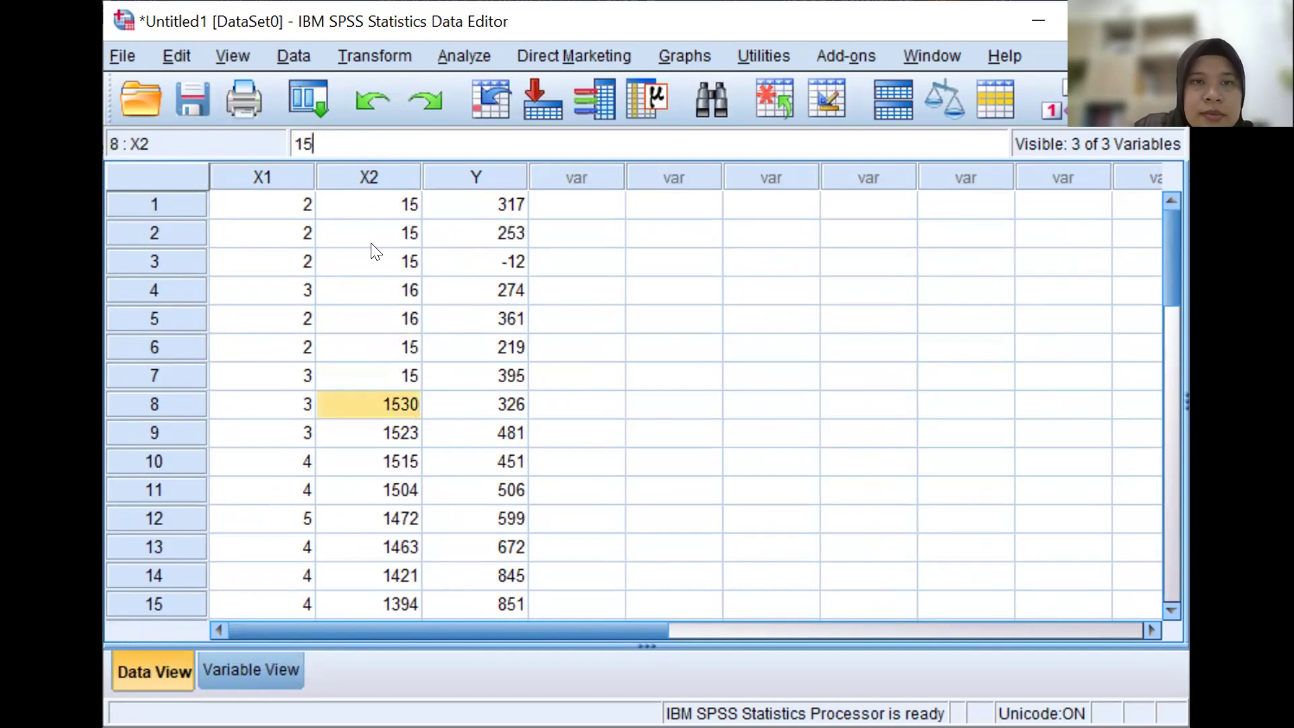
# Shorten the X2 values of cases 9, 10 and 11 to 15
pyautogui.click(397, 424)
pyautogui.click(367, 141)
pyautogui.press('BackSpace')
pyautogui.press('BackSpace')
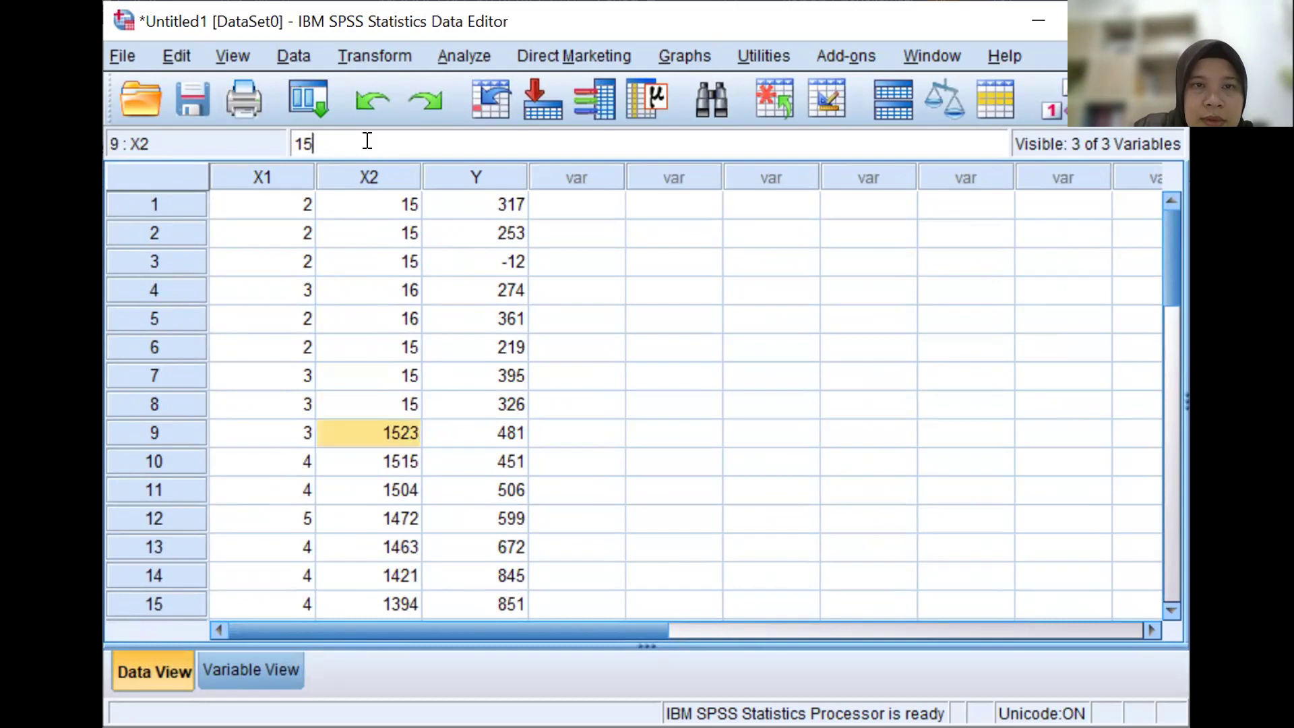
pyautogui.click(392, 463)
pyautogui.click(338, 142)
pyautogui.press('BackSpace')
pyautogui.press('BackSpace')
pyautogui.click(349, 488)
pyautogui.click(355, 138)
pyautogui.press('BackSpace')
pyautogui.press('BackSpace')
# Change the X2 values of cases 12, 13 and 14 to 14
pyautogui.click(408, 517)
pyautogui.click(350, 139)
pyautogui.press('BackSpace')
pyautogui.press('BackSpace')
pyautogui.click(388, 545)
pyautogui.click(363, 142)
pyautogui.press('BackSpace')
pyautogui.press('BackSpace')
pyautogui.click(406, 567)
pyautogui.press('BackSpace')
pyautogui.write('14')
pyautogui.scroll(-3, 442, 569)
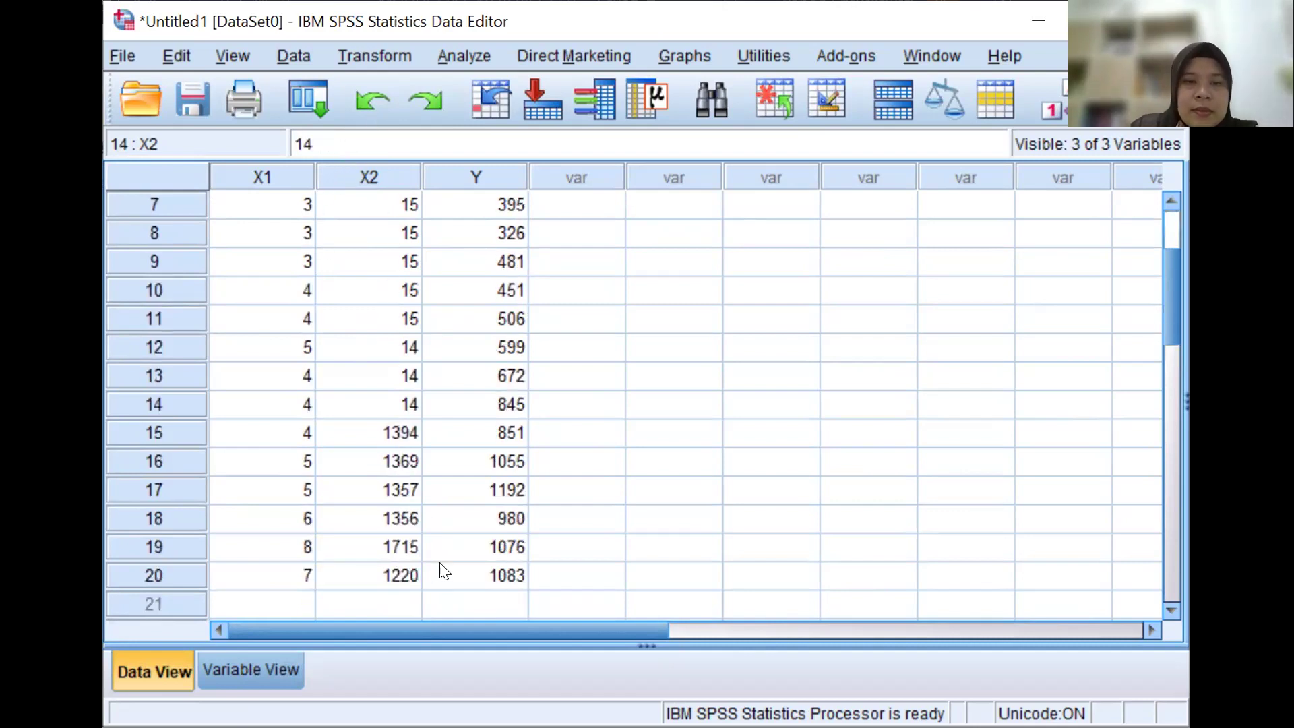
# Shorten the X2 values of cases 15 and 16 to 13
pyautogui.click(401, 347)
pyautogui.click(336, 141)
pyautogui.press('BackSpace')
pyautogui.press('BackSpace')
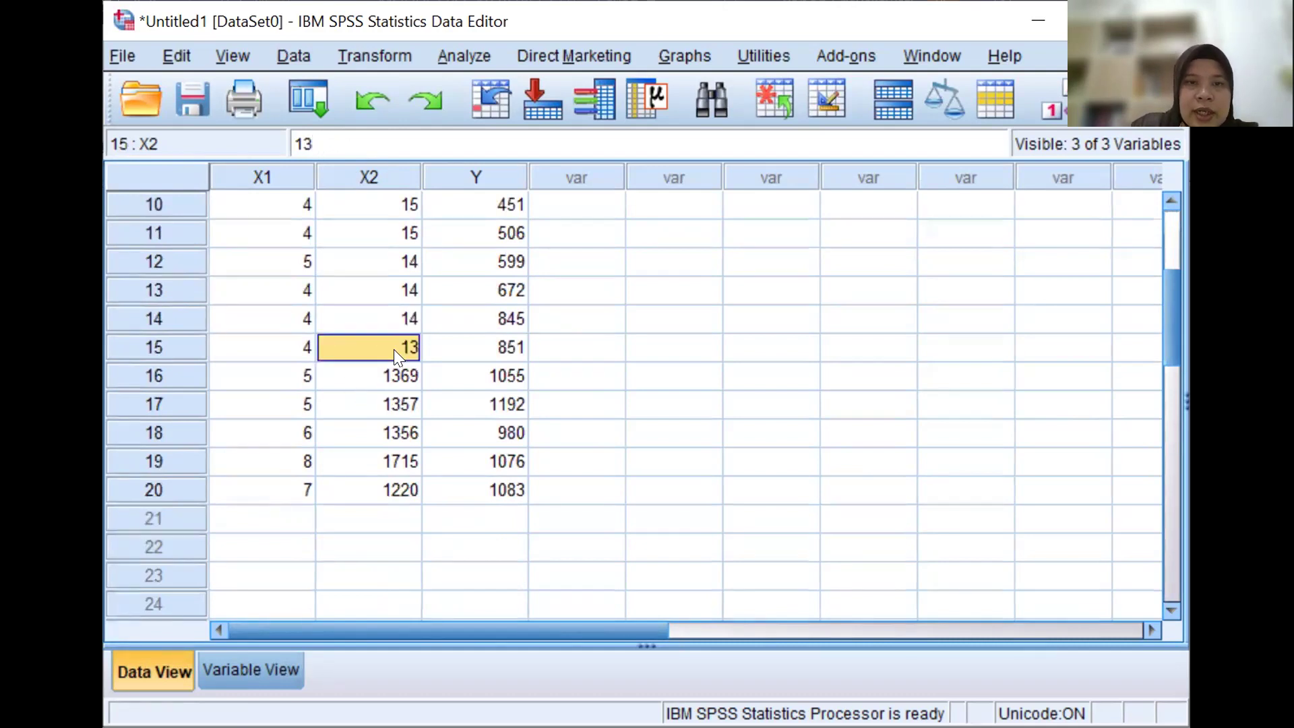
pyautogui.press('Return')
pyautogui.click(365, 132)
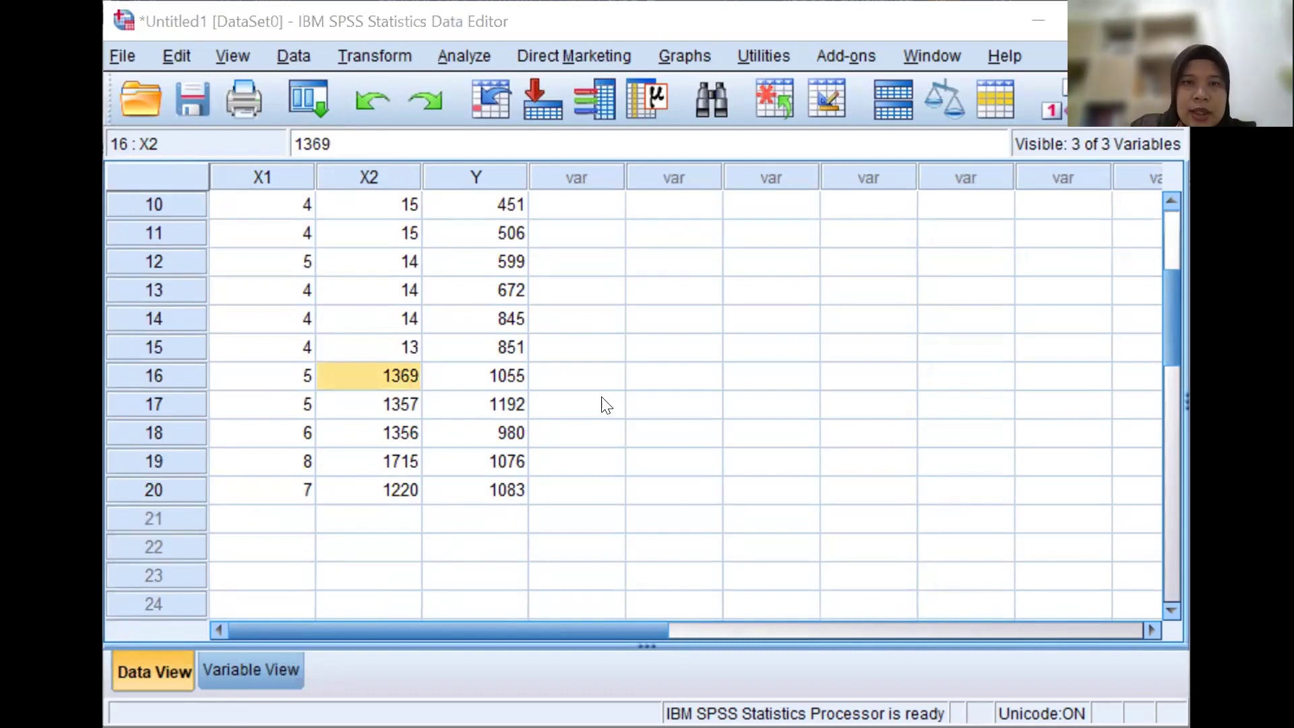
pyautogui.click(640, 404)
pyautogui.click(412, 376)
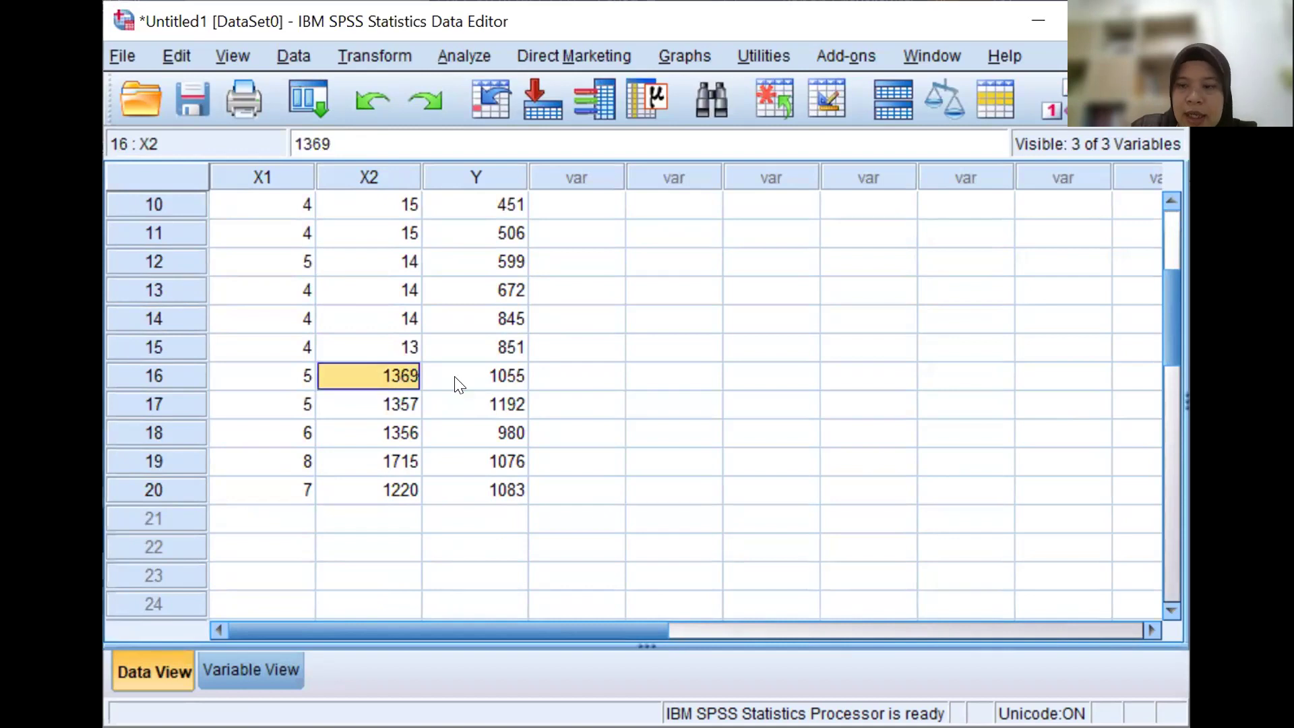
pyautogui.click(390, 130)
pyautogui.press('BackSpace')
pyautogui.press('BackSpace')
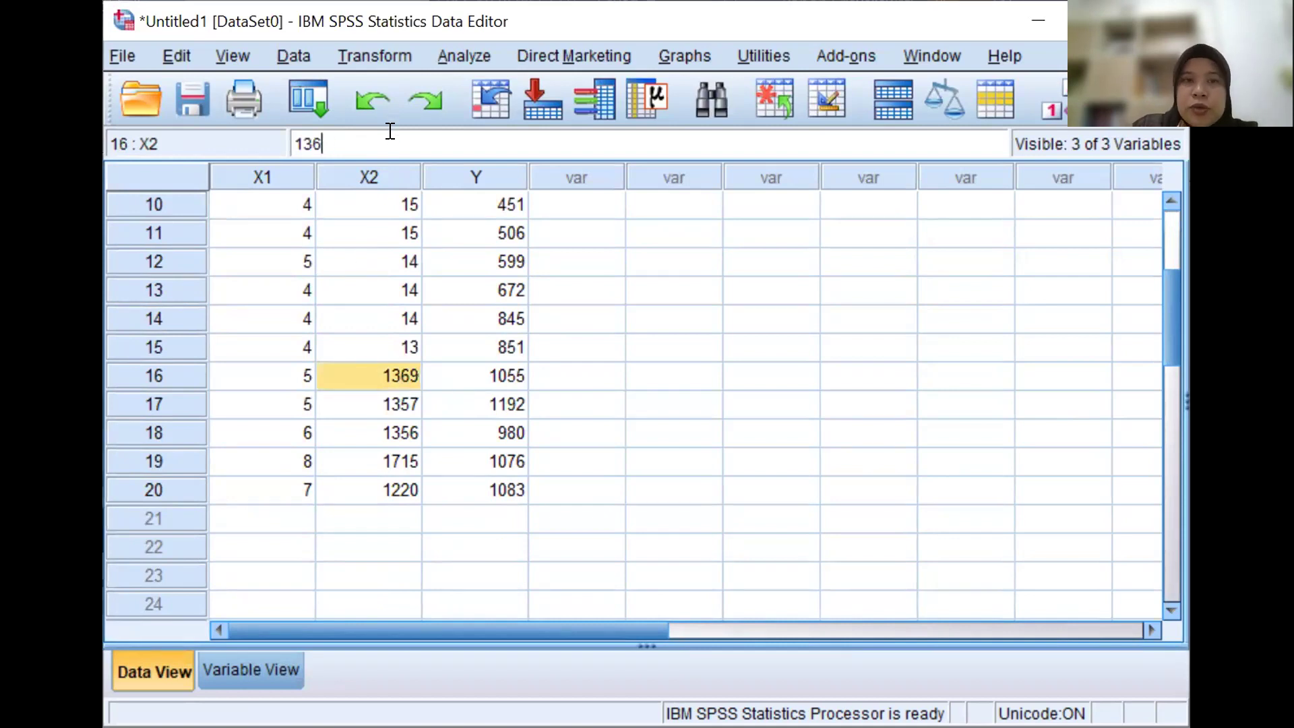
# Shorten the X2 values of cases 17 and 18 to 13
pyautogui.click(387, 398)
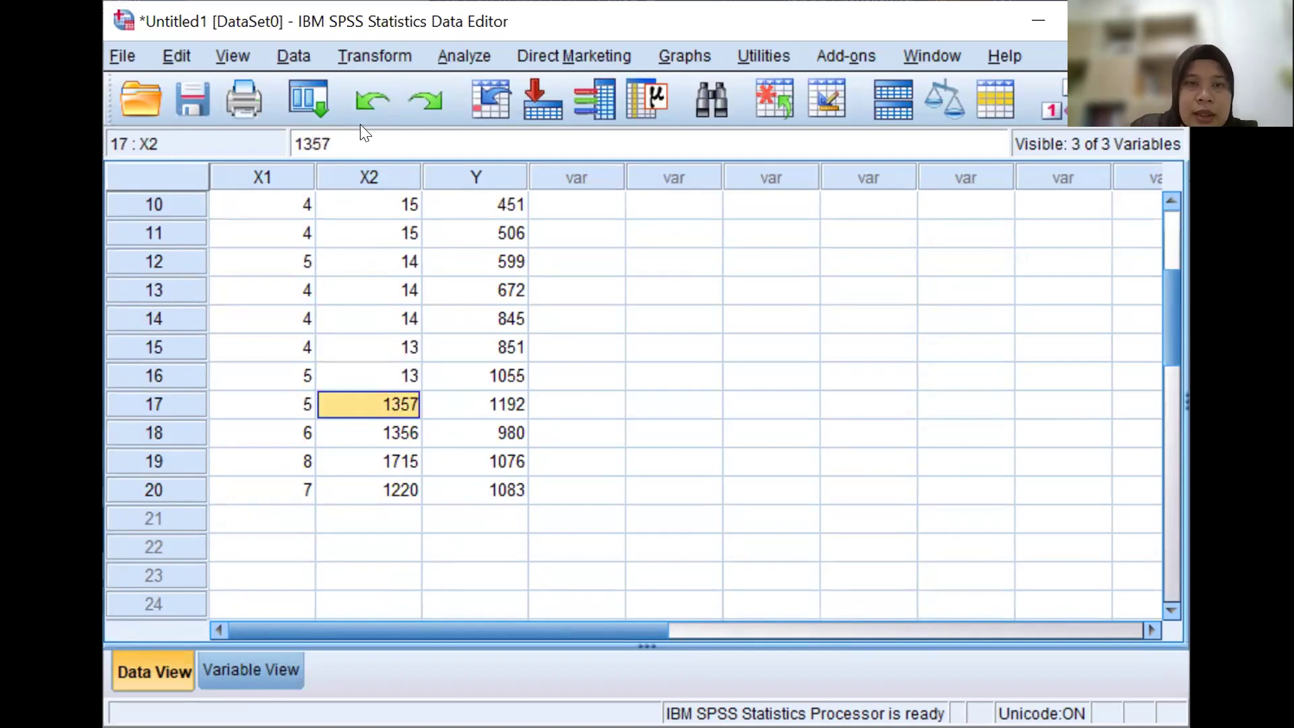
pyautogui.click(357, 139)
pyautogui.press('BackSpace')
pyautogui.press('BackSpace')
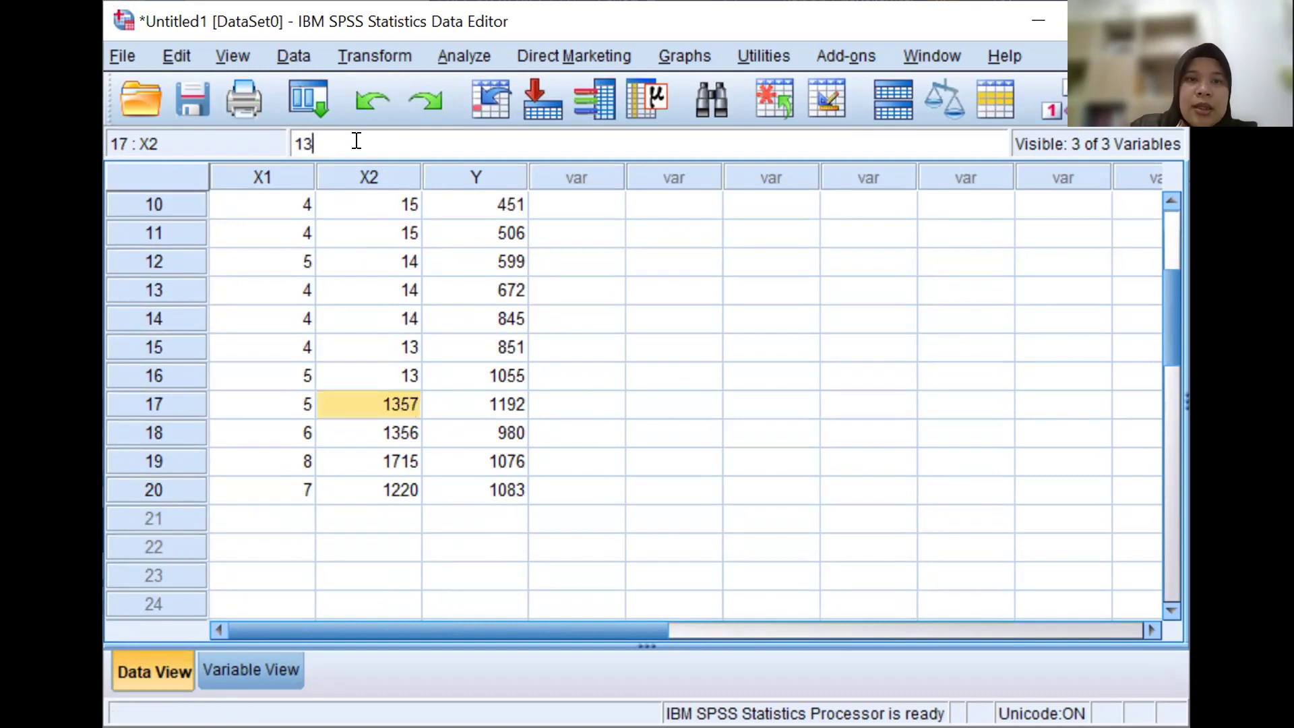
pyautogui.click(393, 432)
pyautogui.click(326, 136)
pyautogui.press('BackSpace')
pyautogui.press('BackSpace')
# Shorten the X2 value of case 19 to 17 and that of case 20 to 12
pyautogui.click(412, 461)
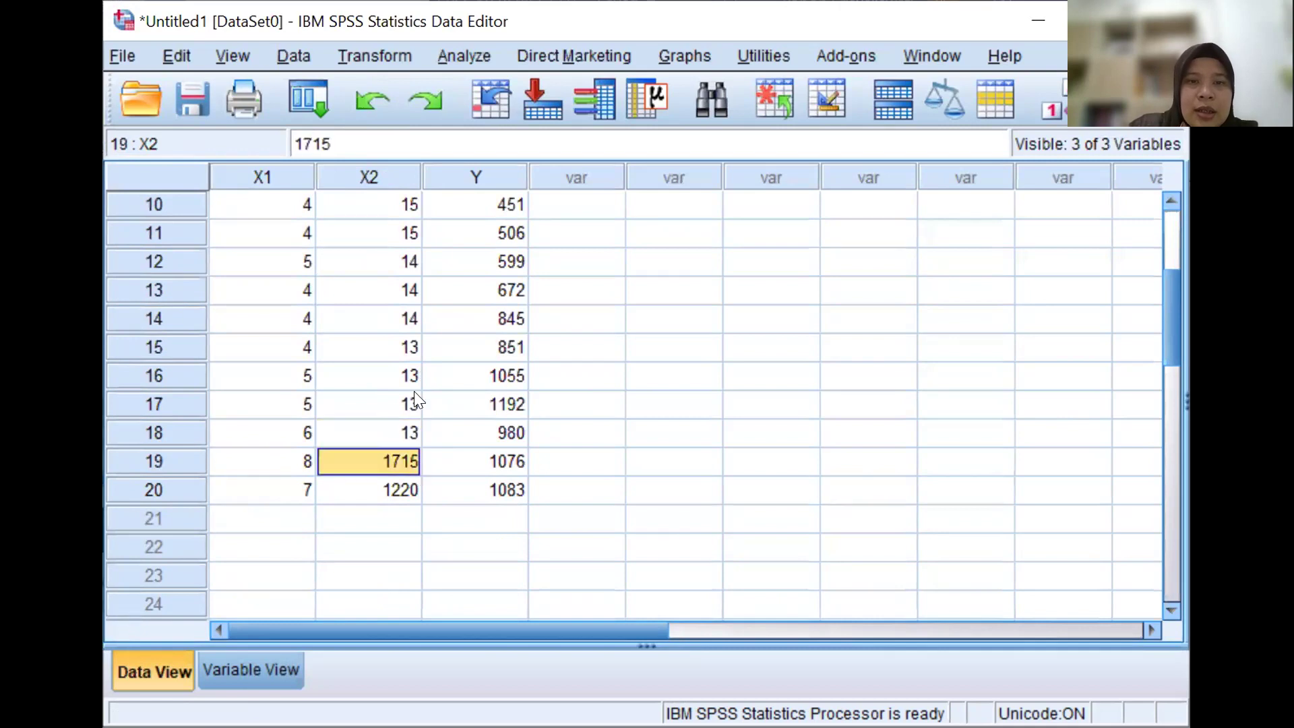
pyautogui.click(350, 138)
pyautogui.press('BackSpace')
pyautogui.press('BackSpace')
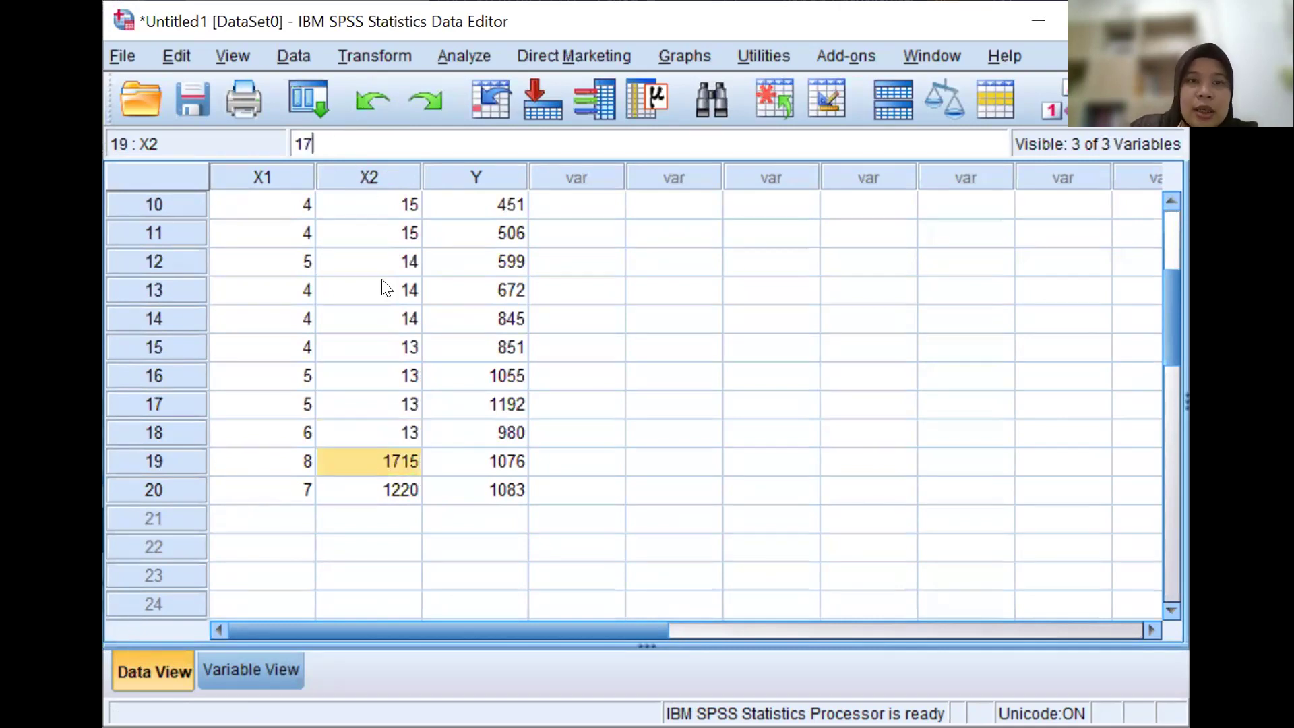
pyautogui.click(402, 497)
pyautogui.click(350, 141)
pyautogui.press('BackSpace')
pyautogui.press('BackSpace')
pyautogui.click(588, 377)
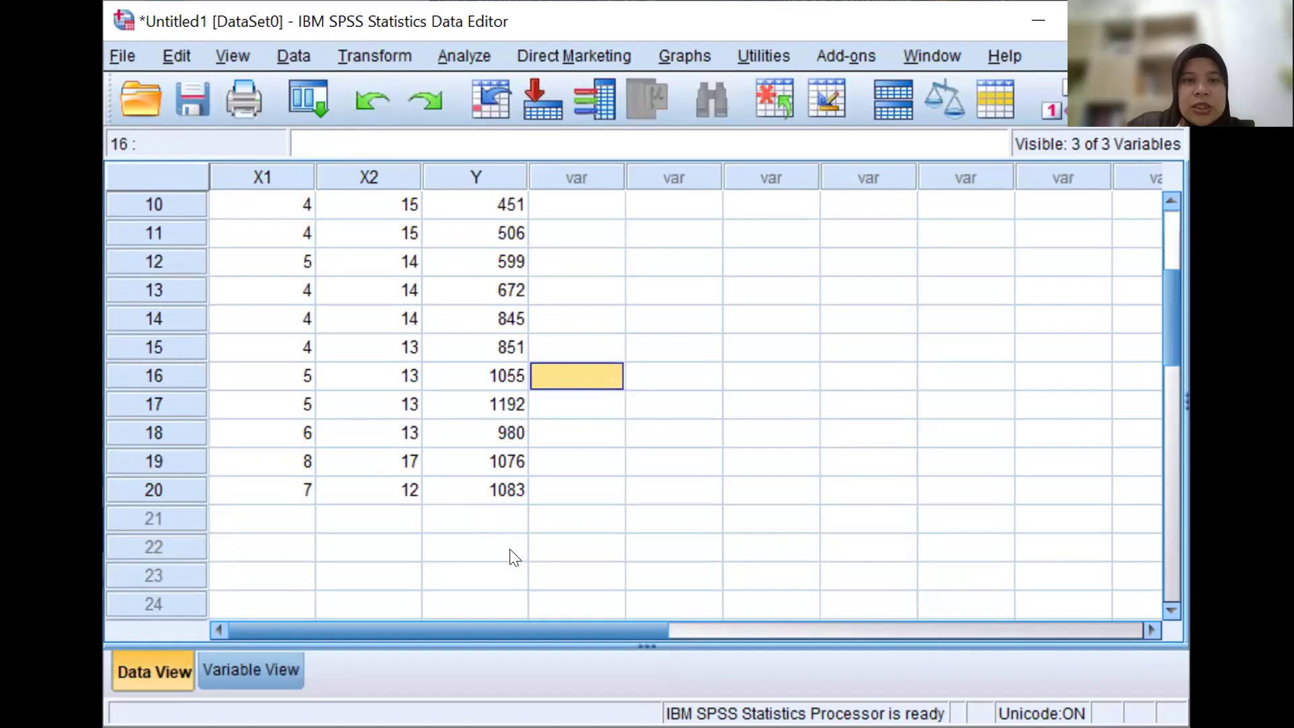
pyautogui.scroll(3, 506, 411)
pyautogui.scroll(-15, 499, 405)
pyautogui.scroll(10, 480, 413)
pyautogui.scroll(5, 480, 418)
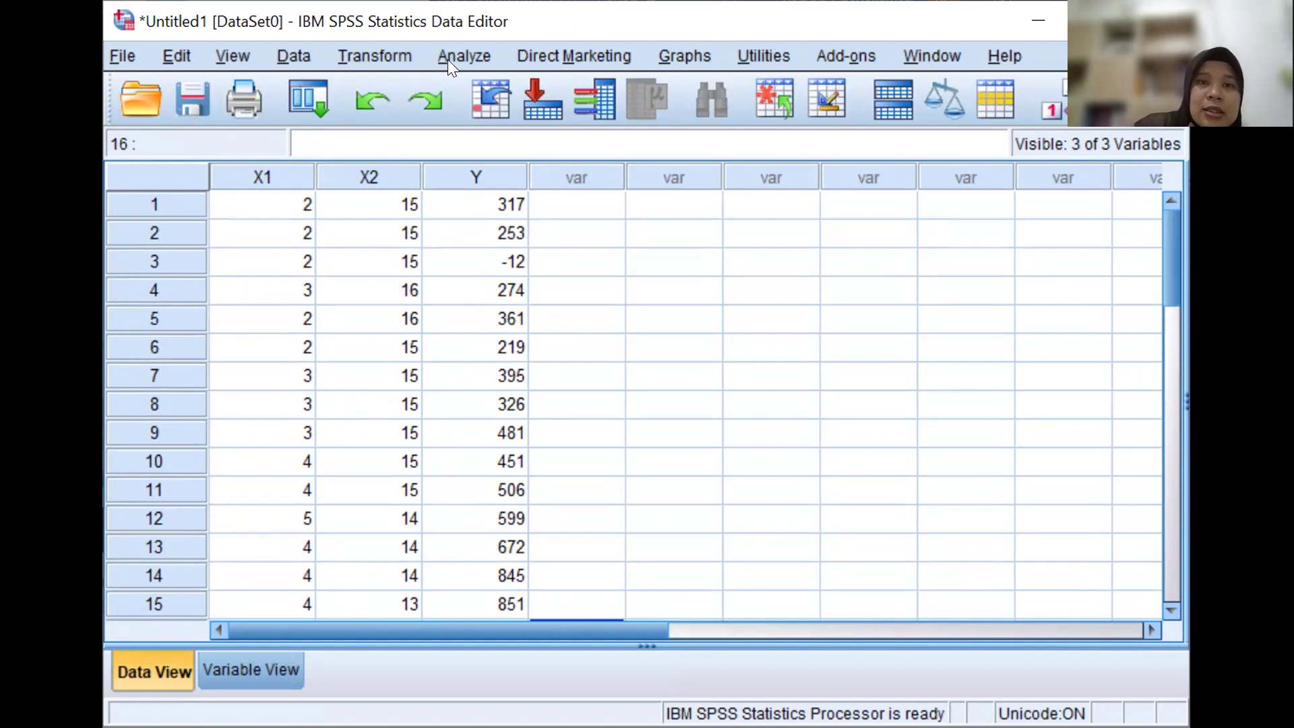
pyautogui.click(447, 59)
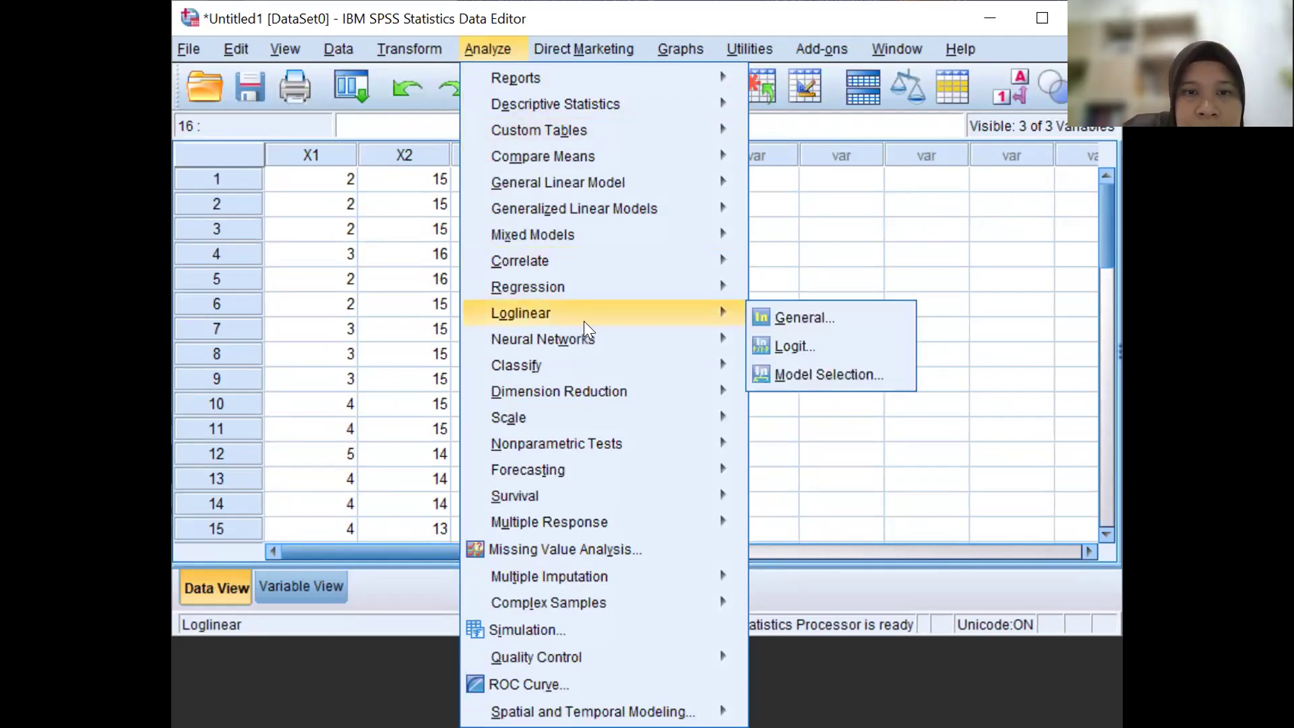
pyautogui.moveTo(588, 286)
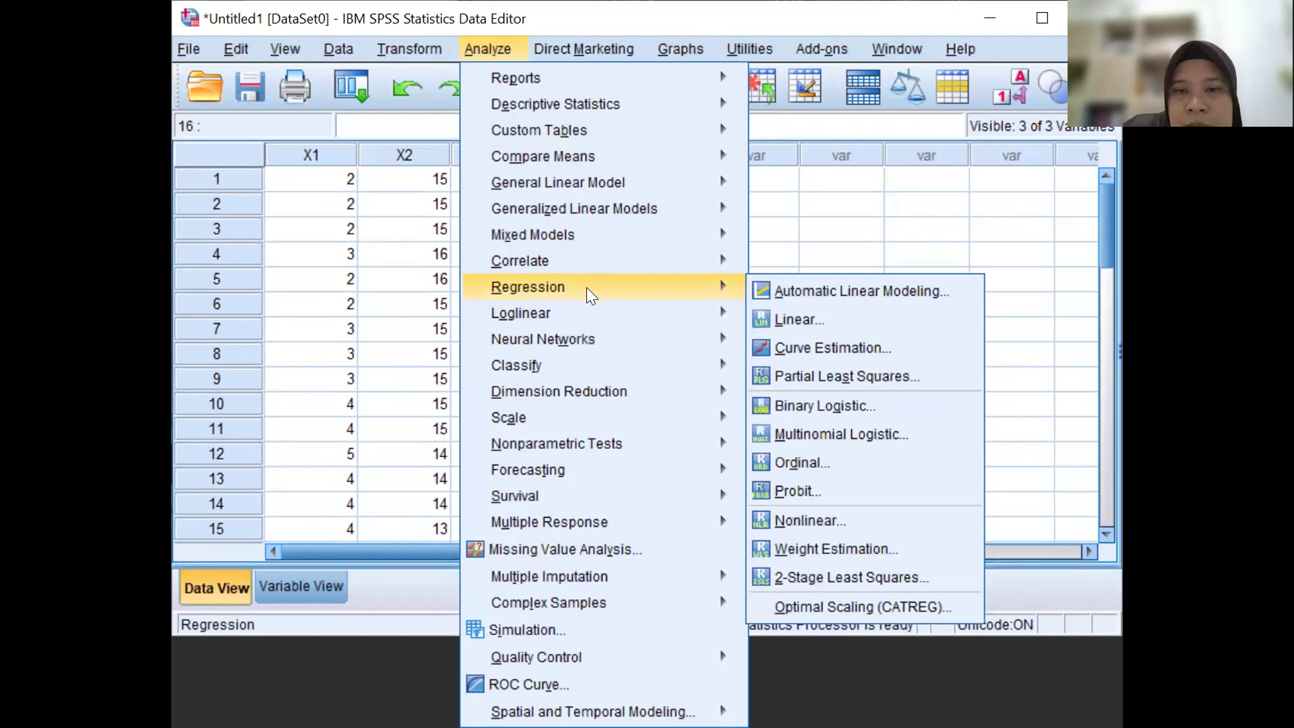
pyautogui.moveTo(587, 712)
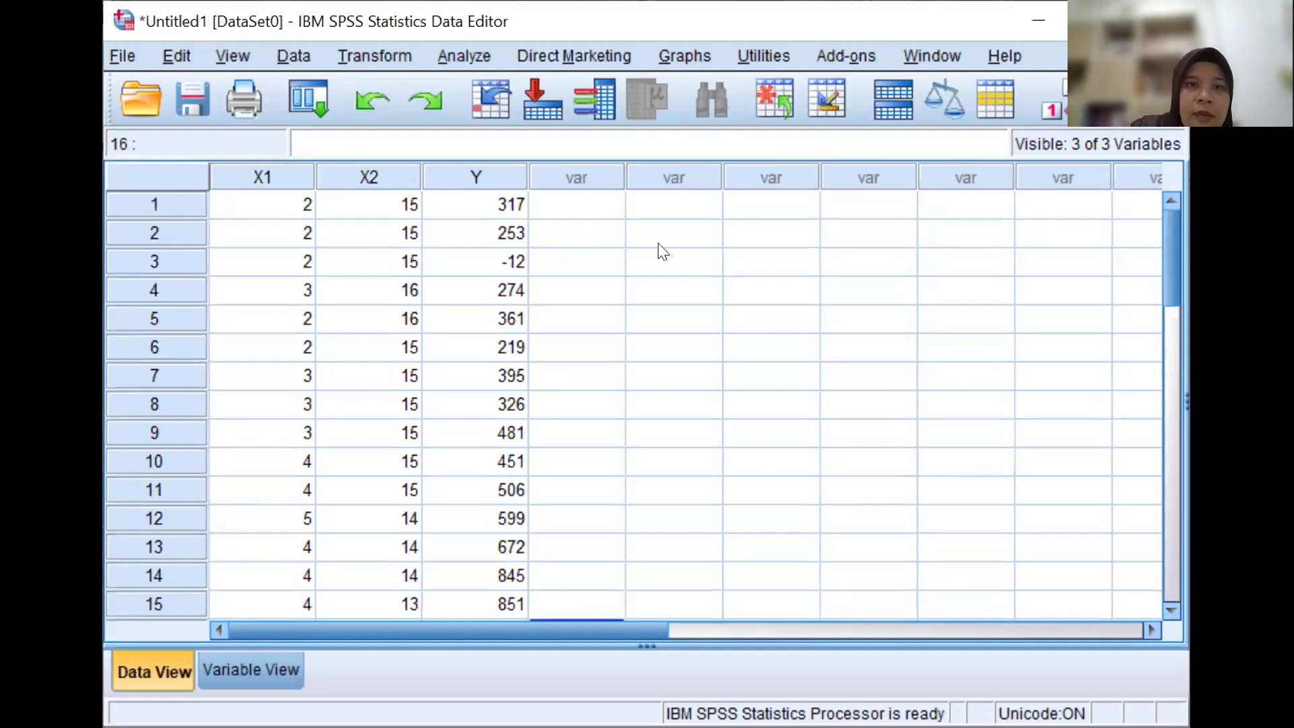
# Start a linear regression analysis and assign Laba [Y] as the dependent variable
pyautogui.click(464, 54)
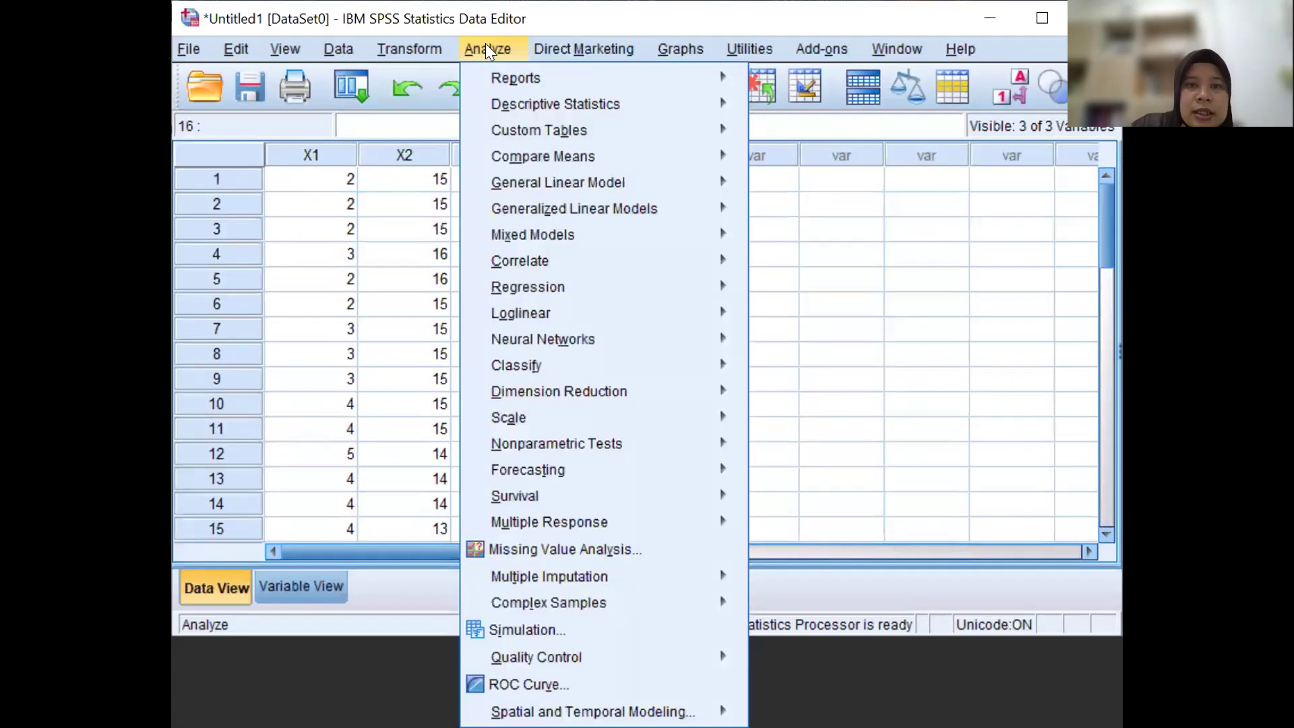
pyautogui.moveTo(699, 288)
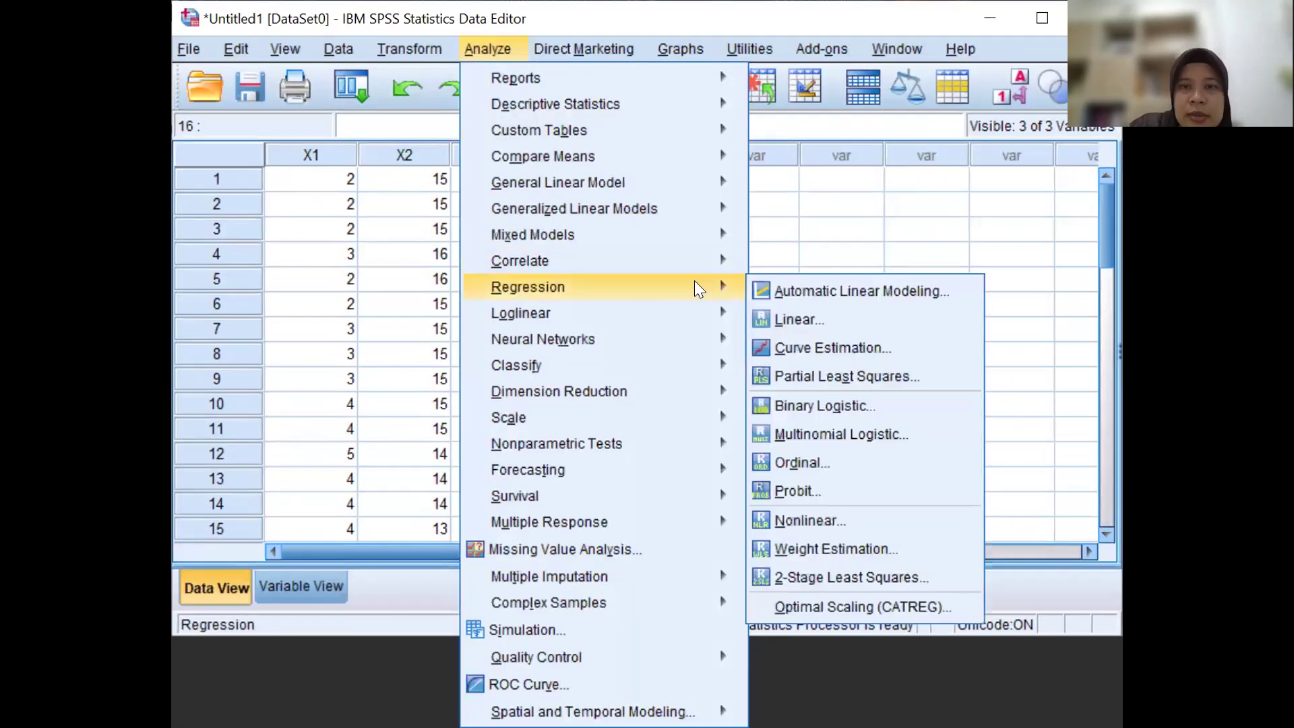
pyautogui.click(799, 320)
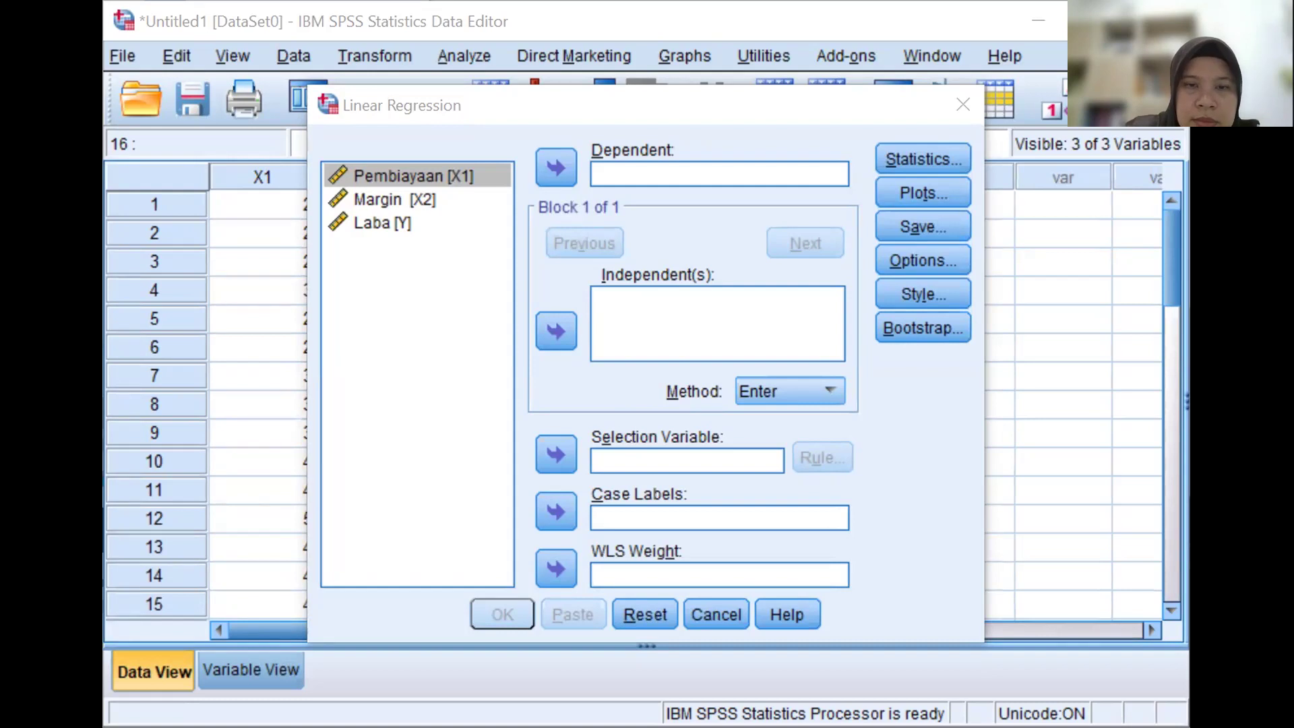
pyautogui.click(497, 171)
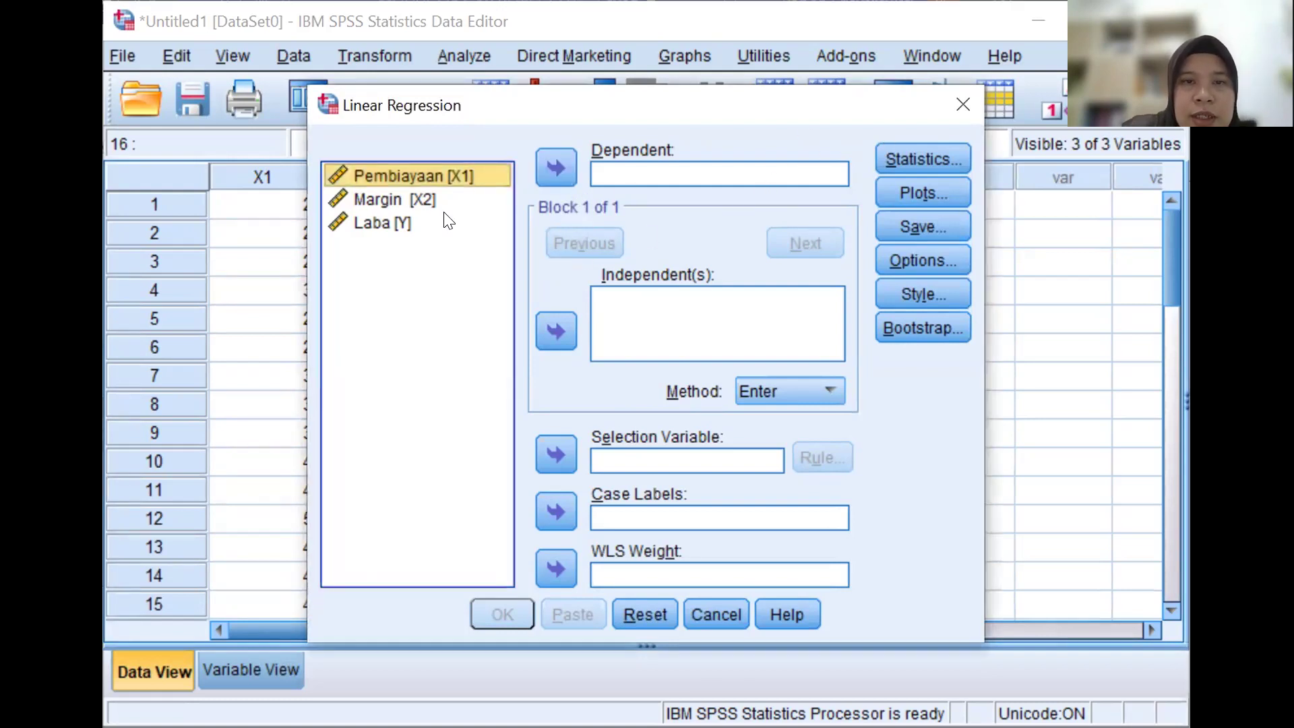
pyautogui.click(395, 223)
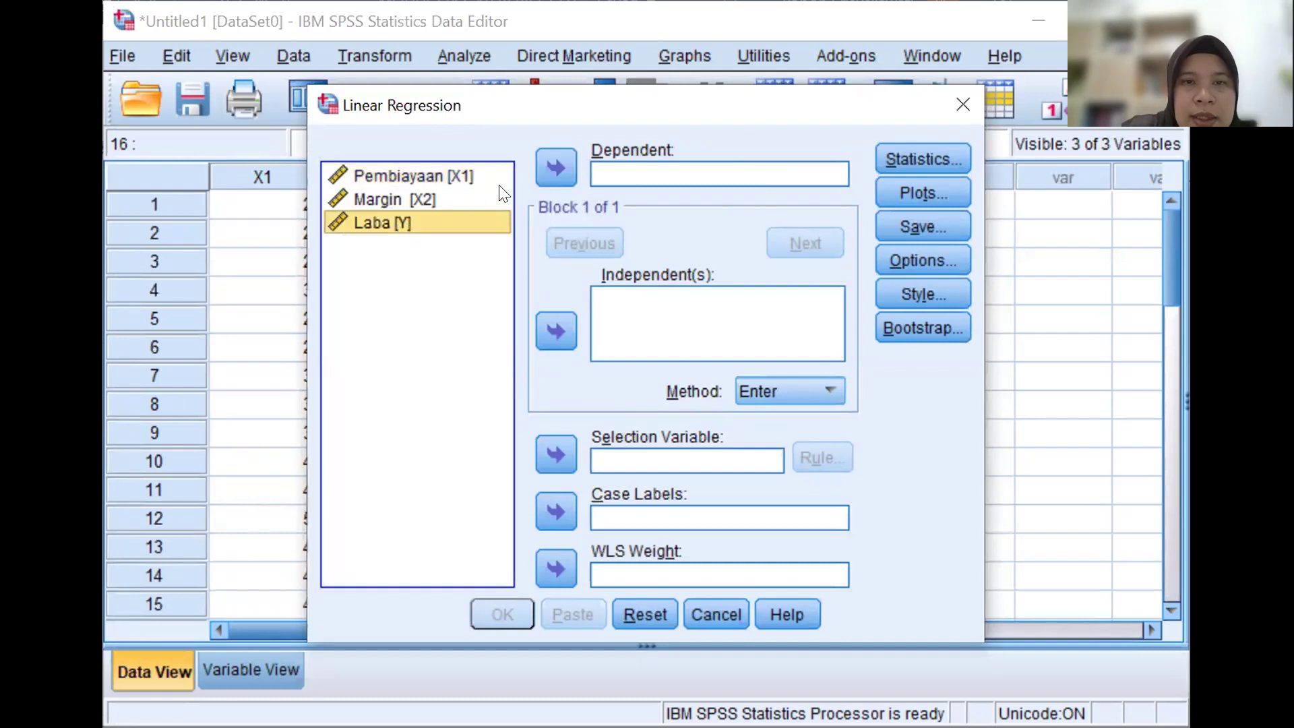
pyautogui.click(557, 168)
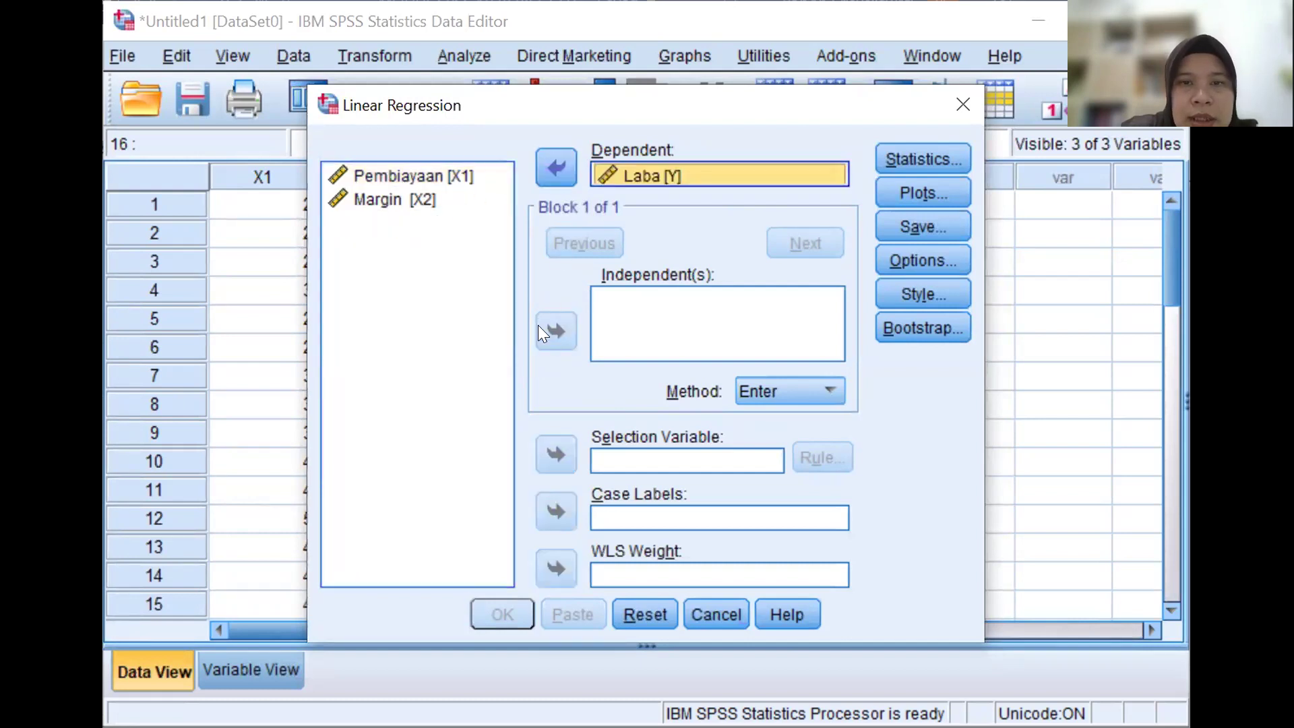
# Add Pembiayaan [X1] and Margin [X2] as the independent variables of the linear regression
pyautogui.click(464, 176)
pyautogui.click(550, 320)
pyautogui.click(412, 200)
pyautogui.click(550, 321)
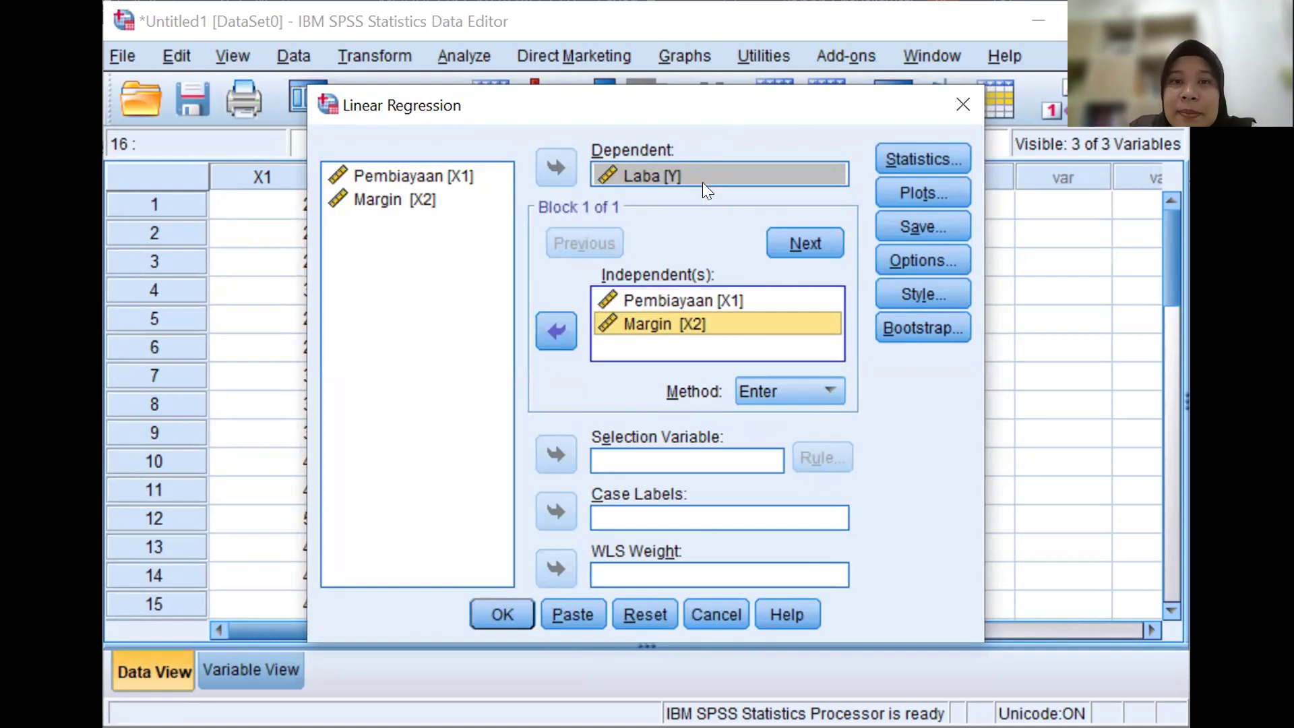
pyautogui.click(660, 323)
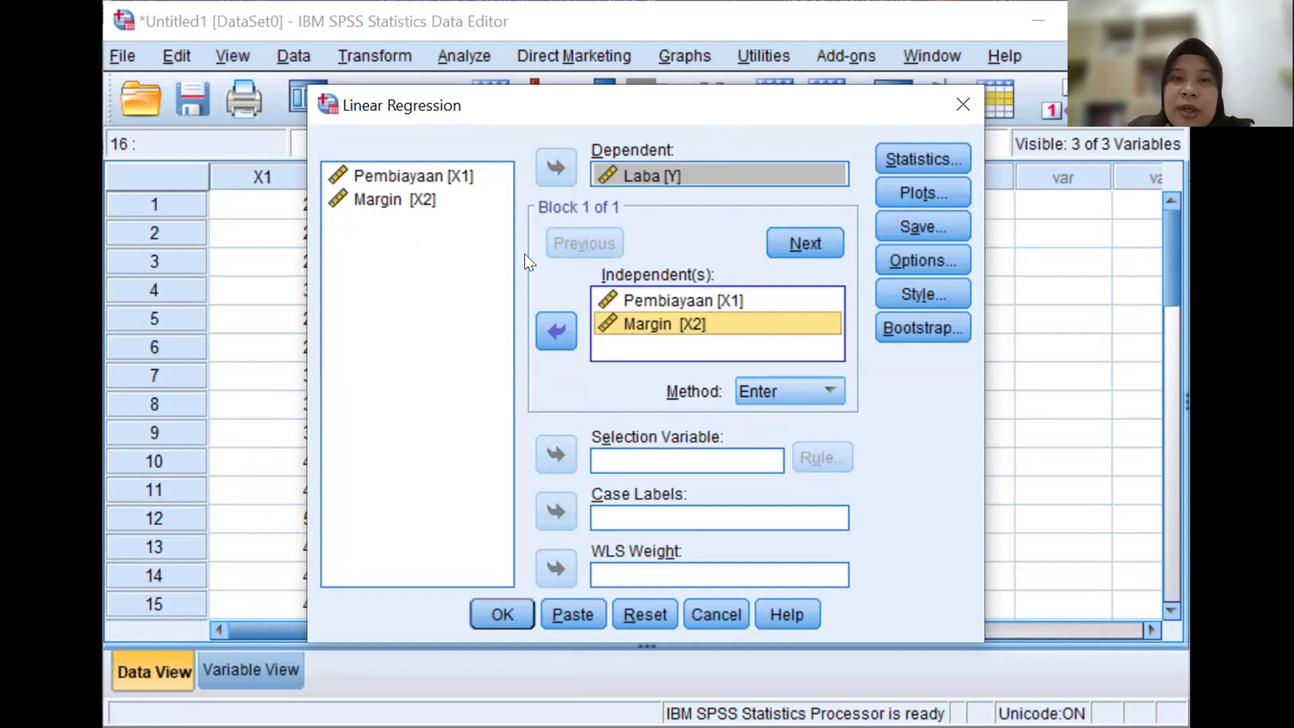
# Request a normal probability plot of the standardized residuals for the regression
pyautogui.click(934, 196)
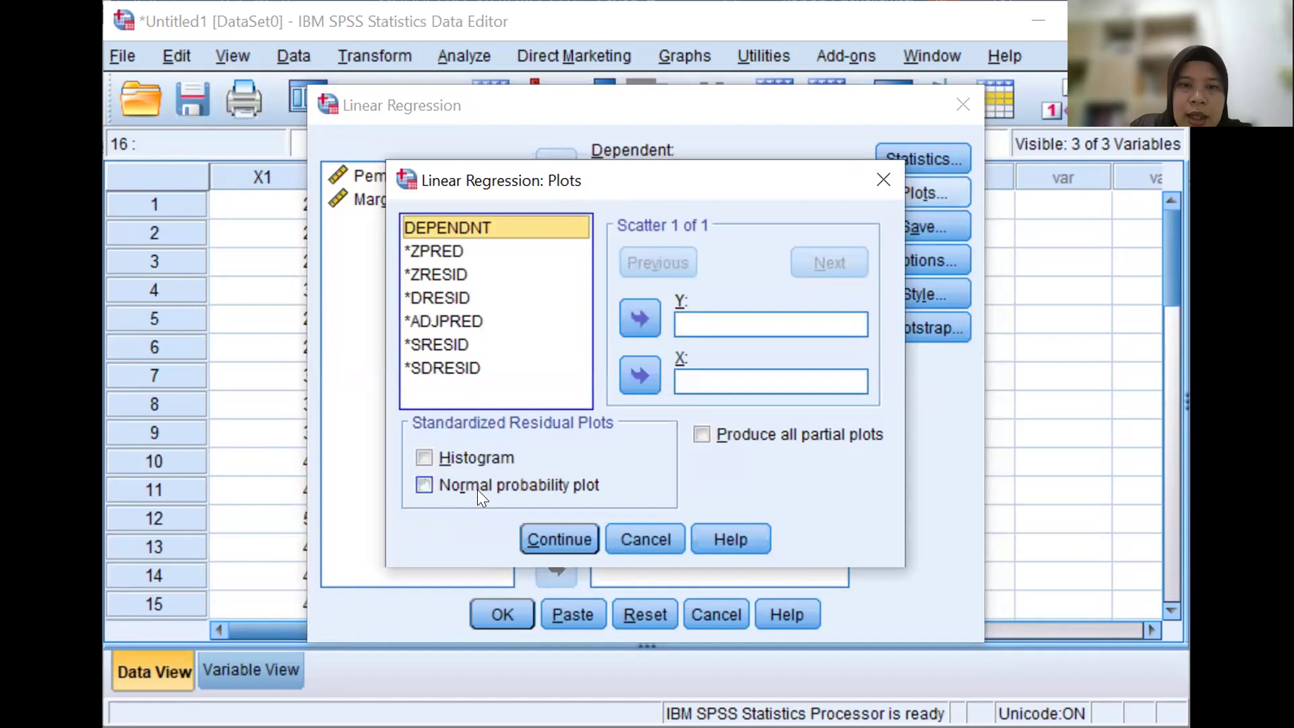
pyautogui.click(424, 484)
pyautogui.click(564, 539)
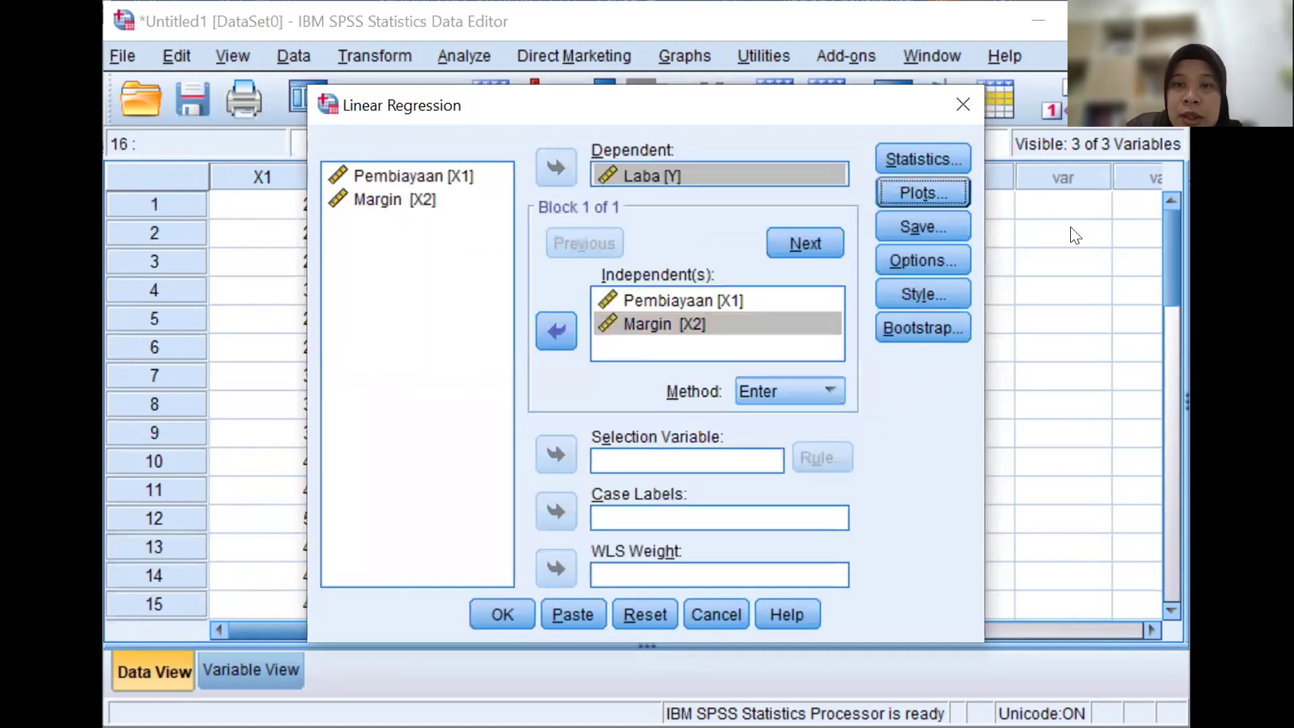
# Save the unstandardized predicted values and unstandardized residuals as new variables and run the regression
pyautogui.click(941, 228)
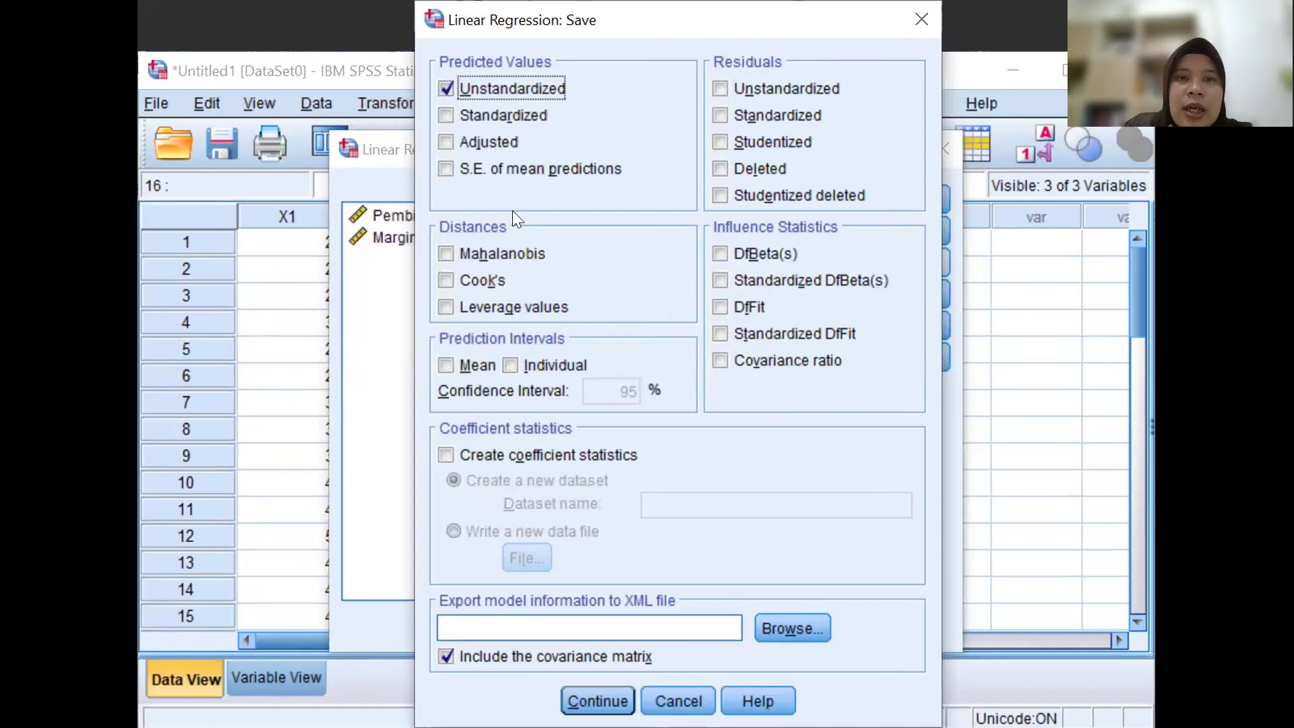
pyautogui.click(721, 88)
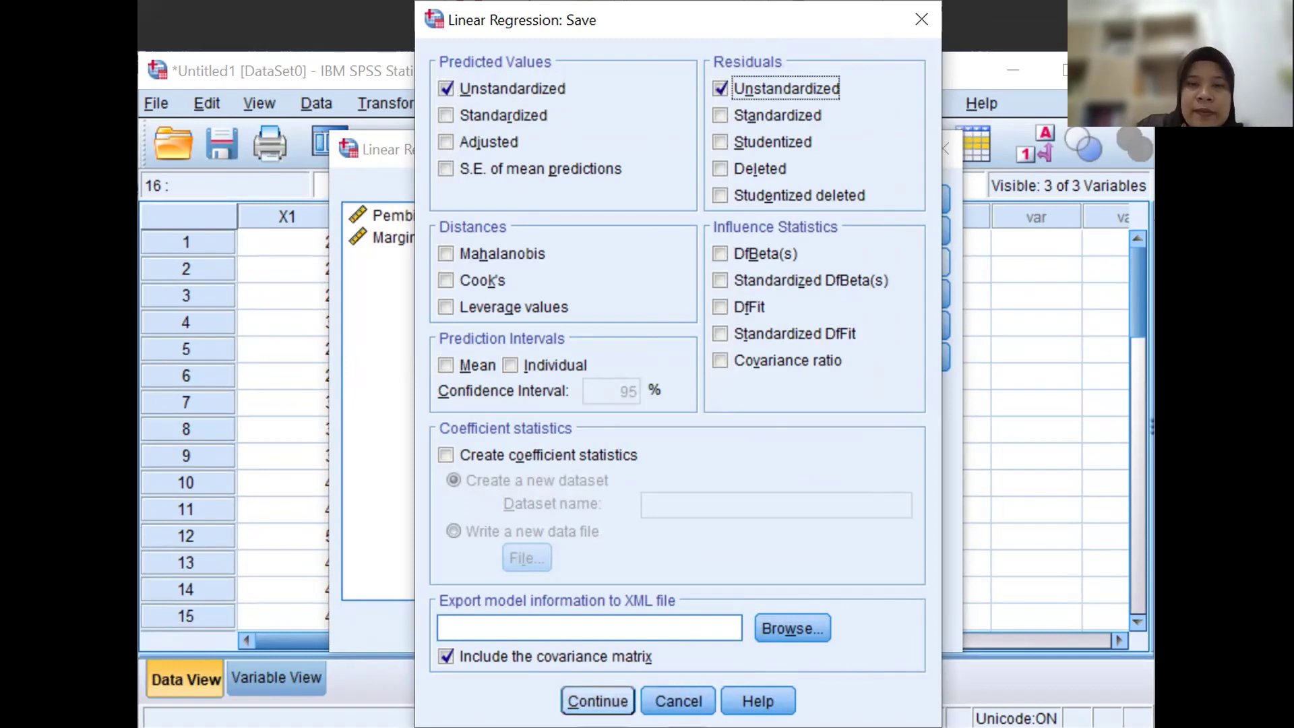
pyautogui.click(596, 701)
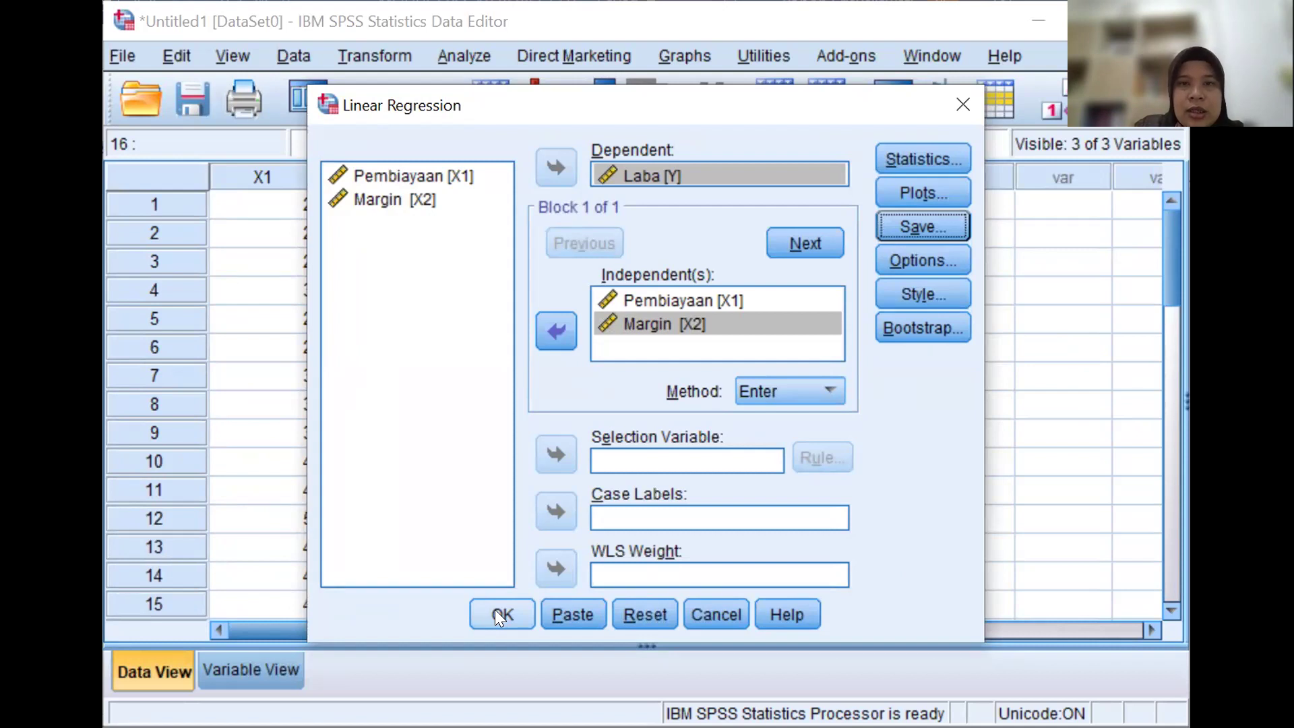
pyautogui.click(496, 613)
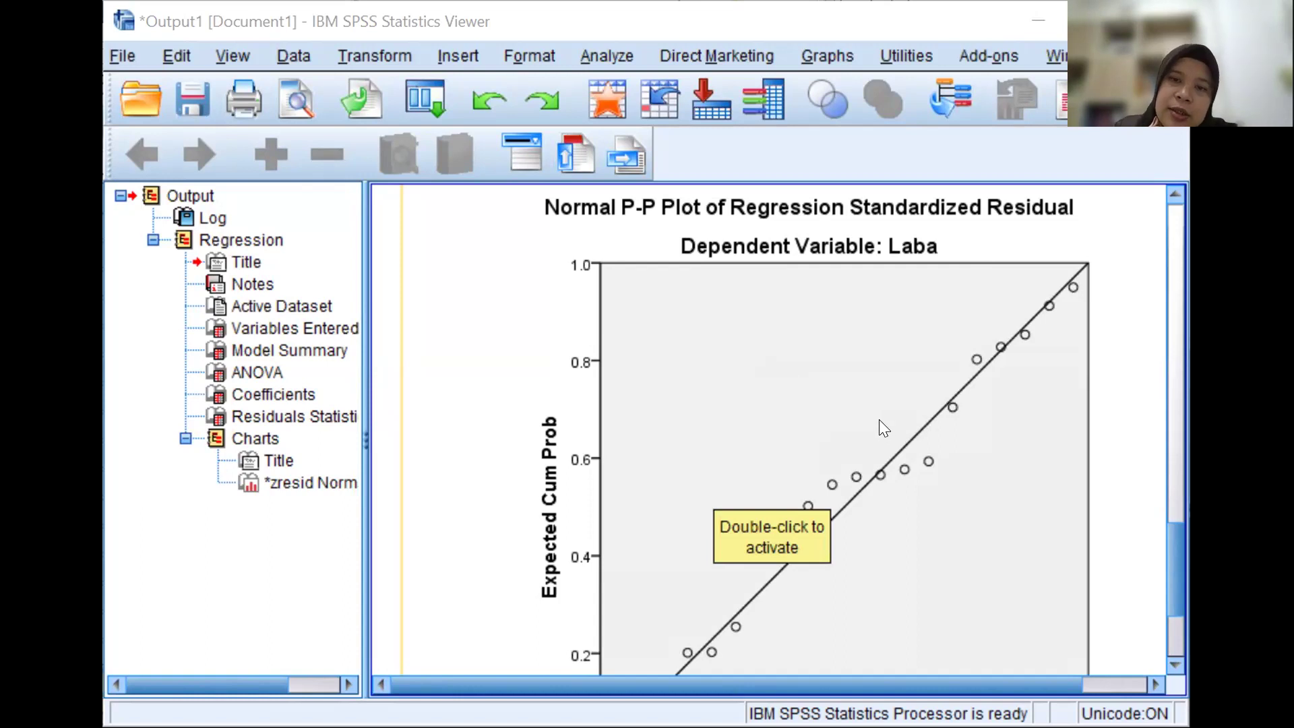
# Examine the normal P-P plot, the Residuals Statistics table and the Coefficients table in the regression output
pyautogui.scroll(-3, 879, 419)
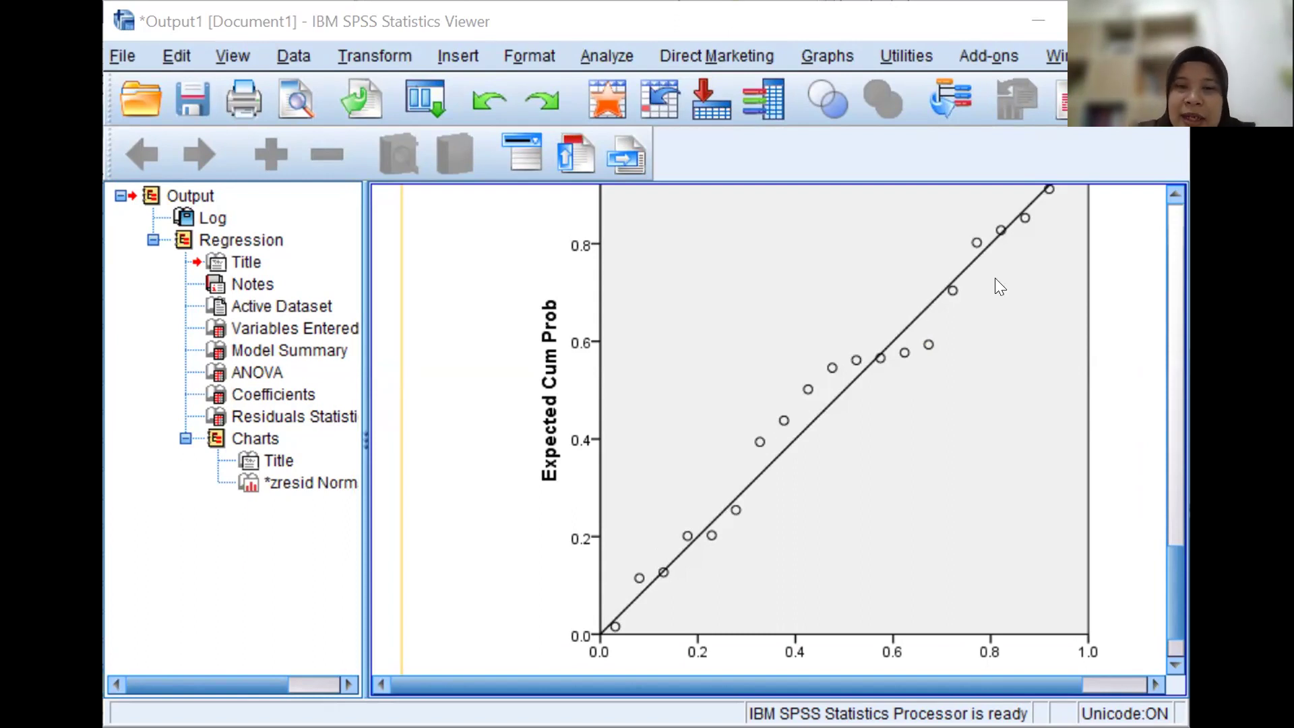
pyautogui.scroll(-1, 753, 447)
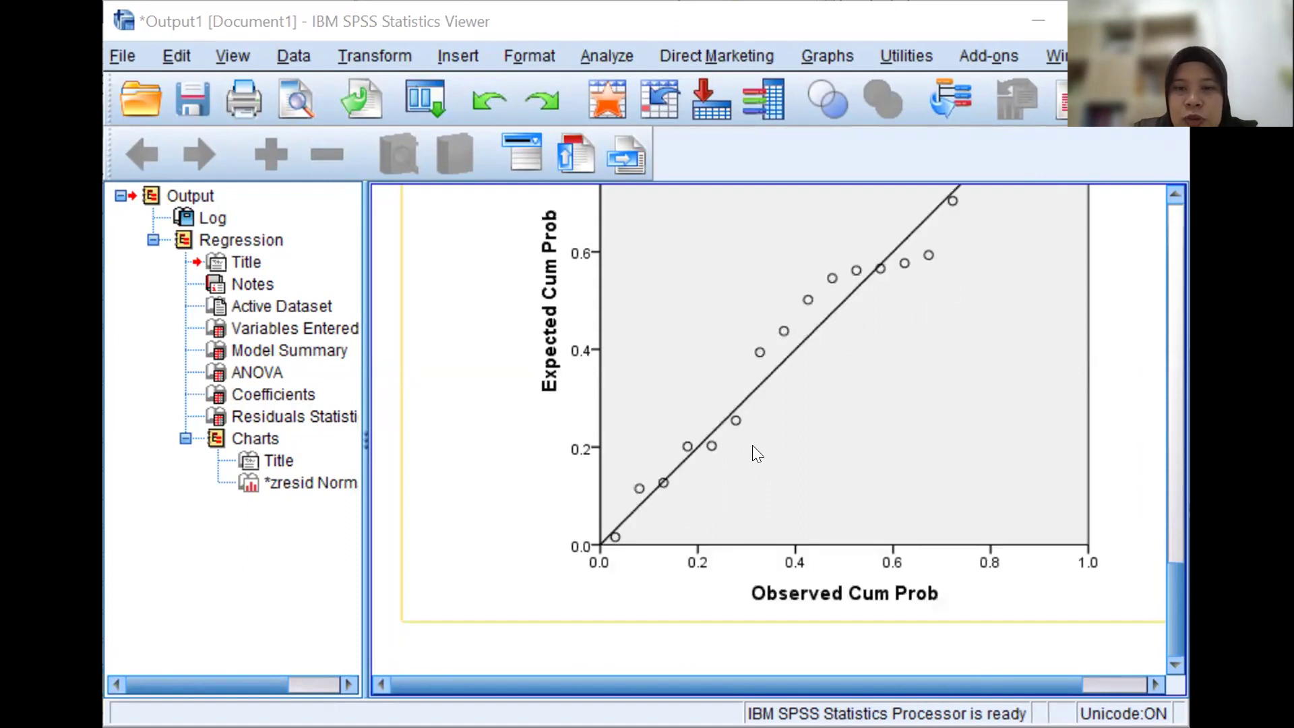
pyautogui.scroll(3, 706, 499)
pyautogui.scroll(4, 706, 499)
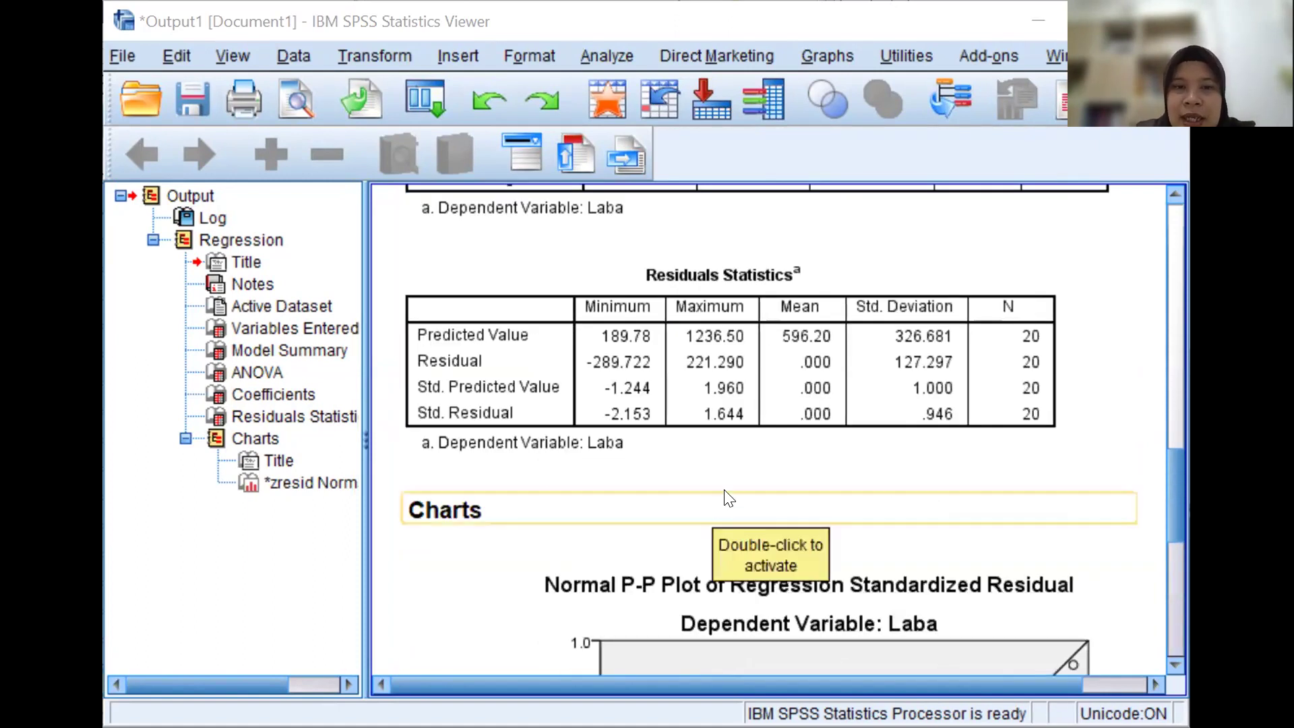
pyautogui.scroll(-1, 667, 512)
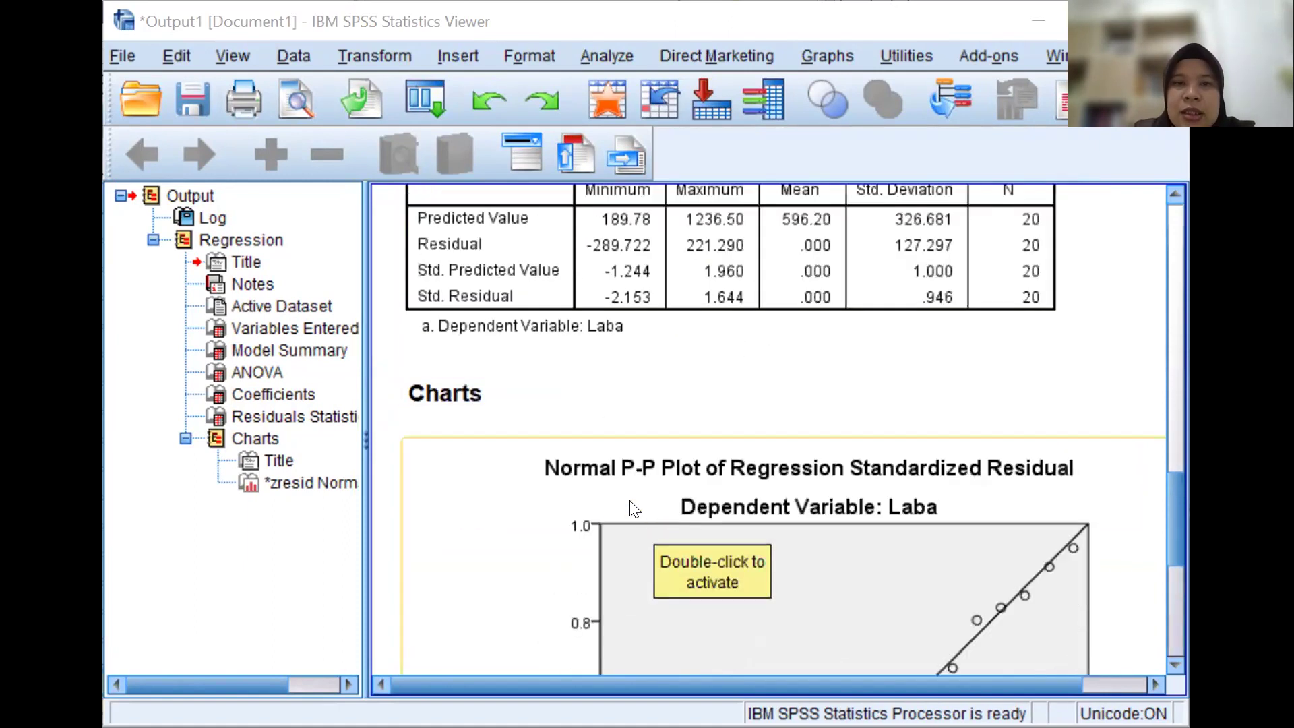
pyautogui.scroll(3, 590, 484)
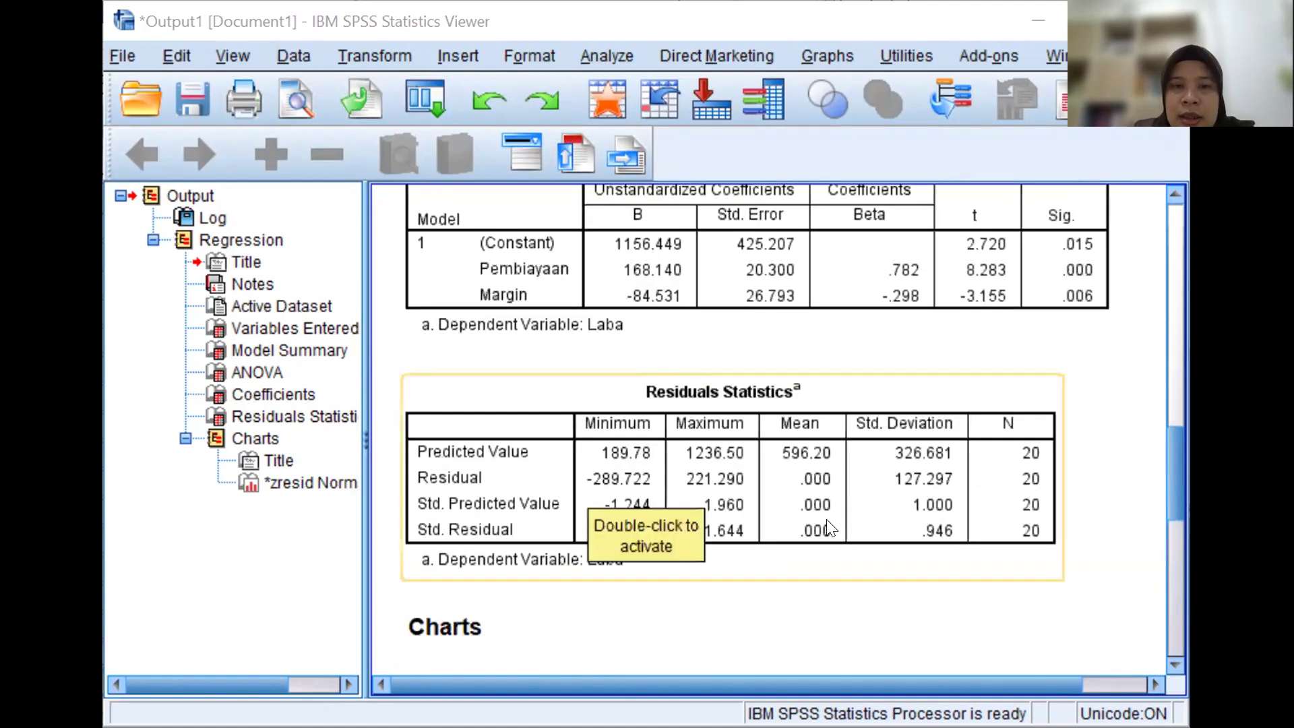
pyautogui.scroll(1, 831, 528)
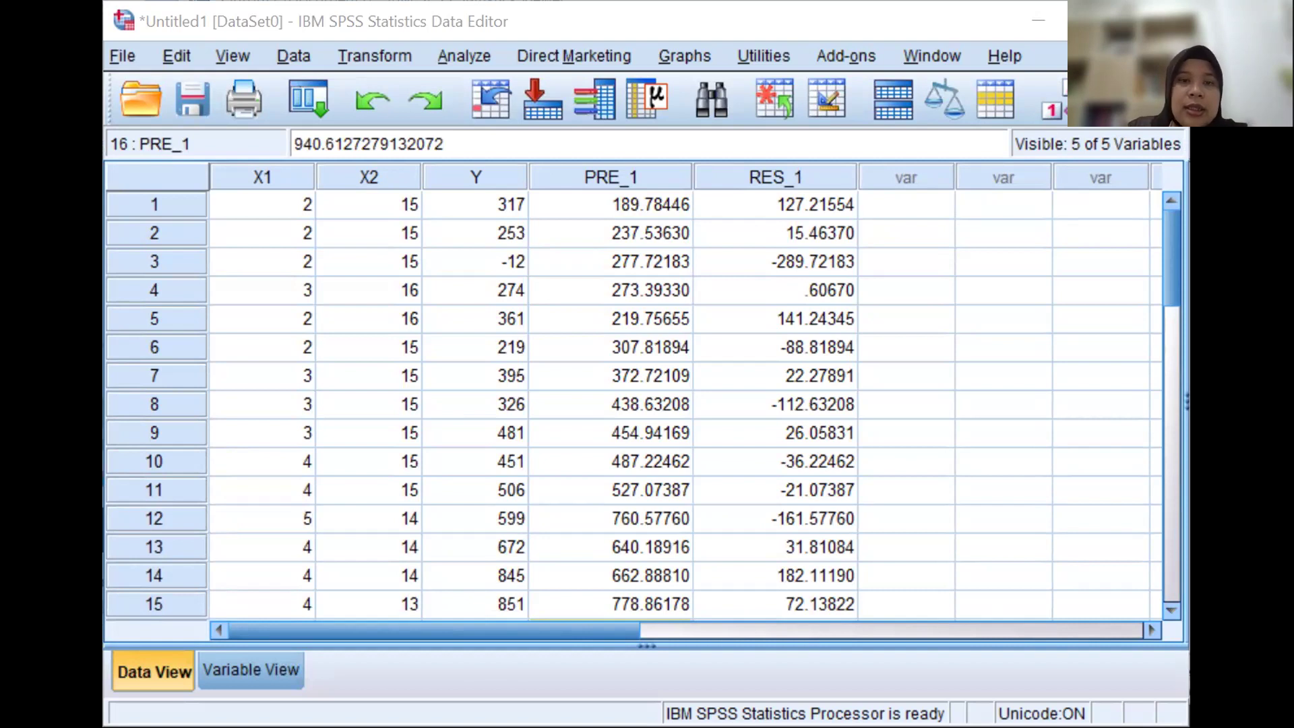
pyautogui.click(454, 47)
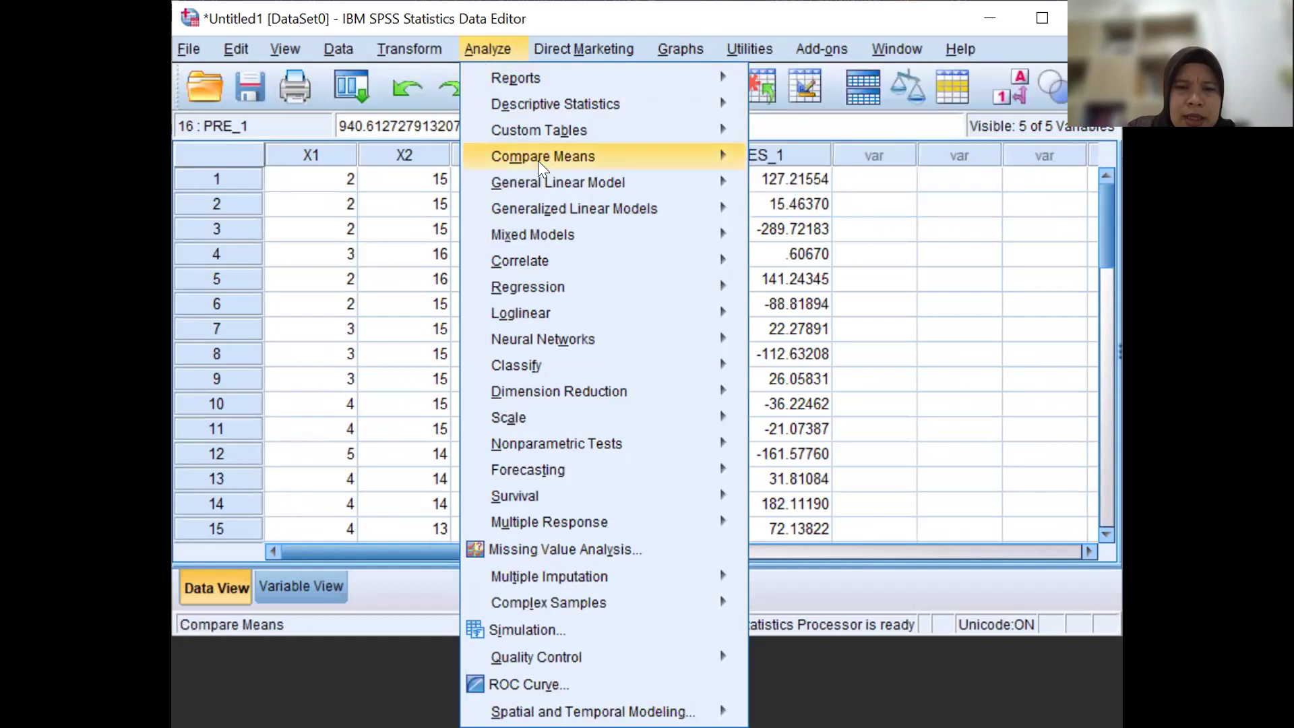
pyautogui.press('Escape')
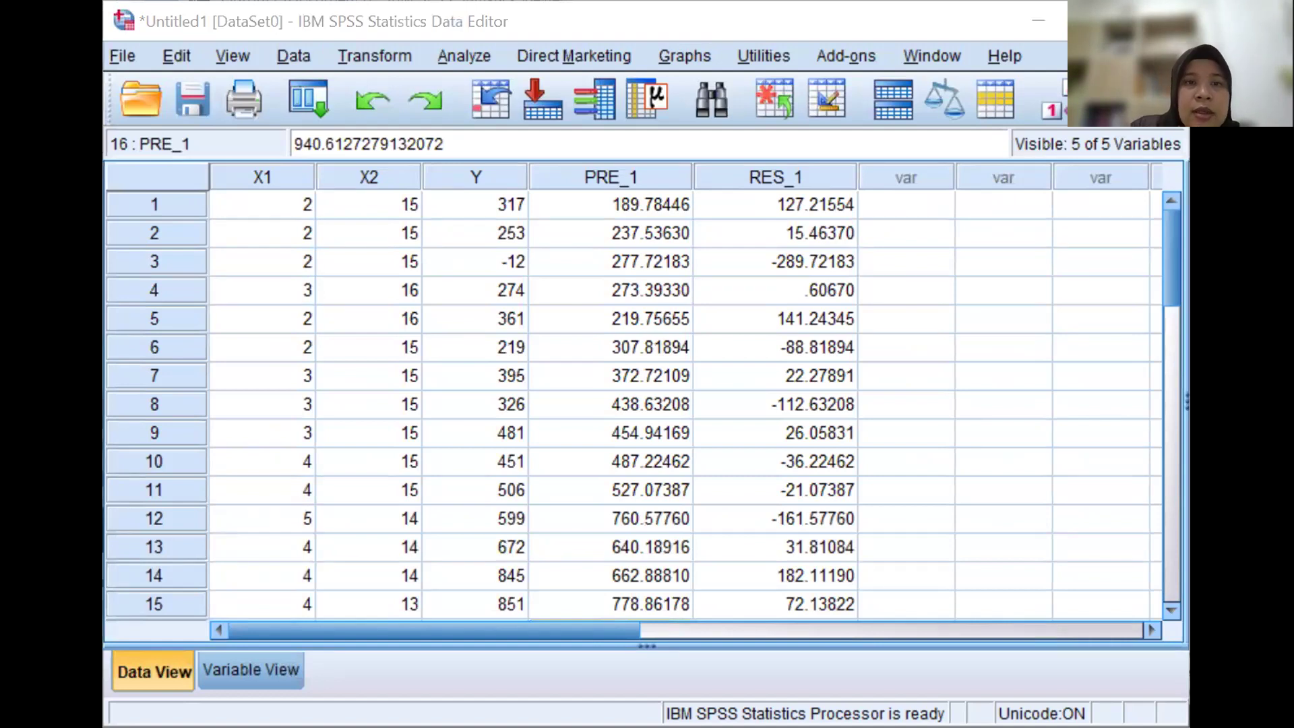
pyautogui.click(464, 54)
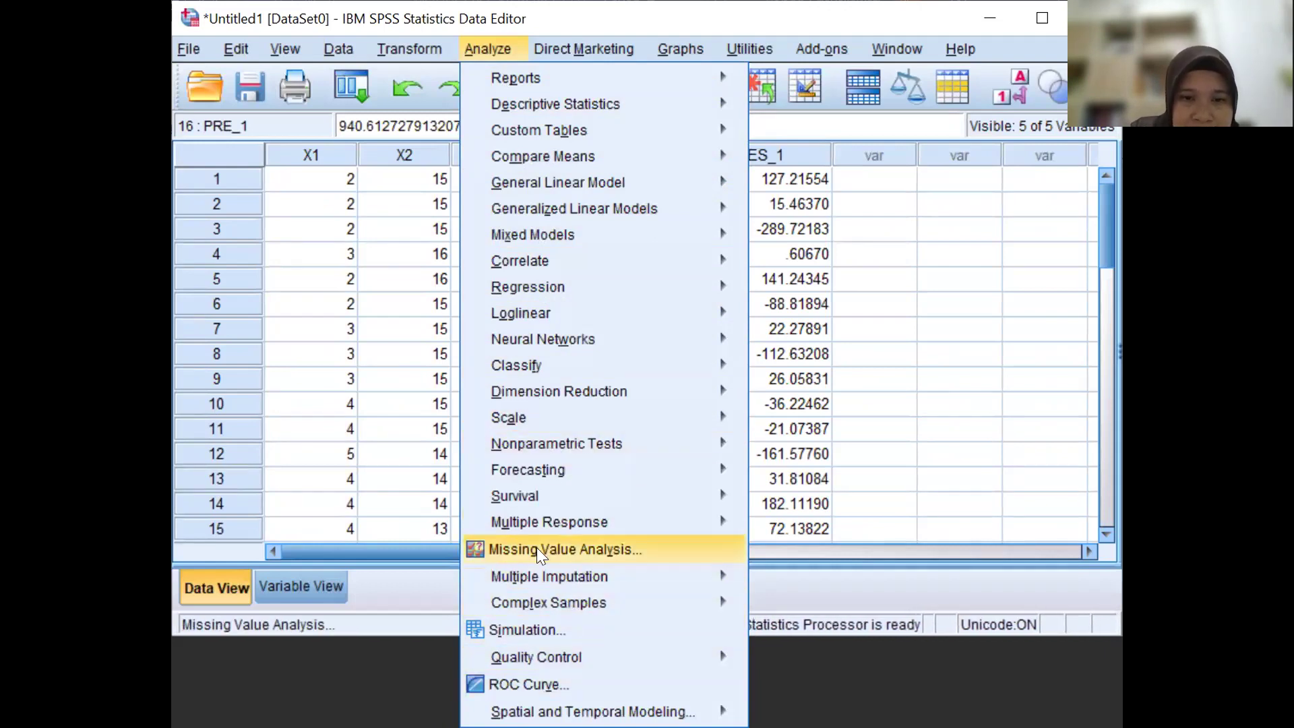
pyautogui.moveTo(620, 159)
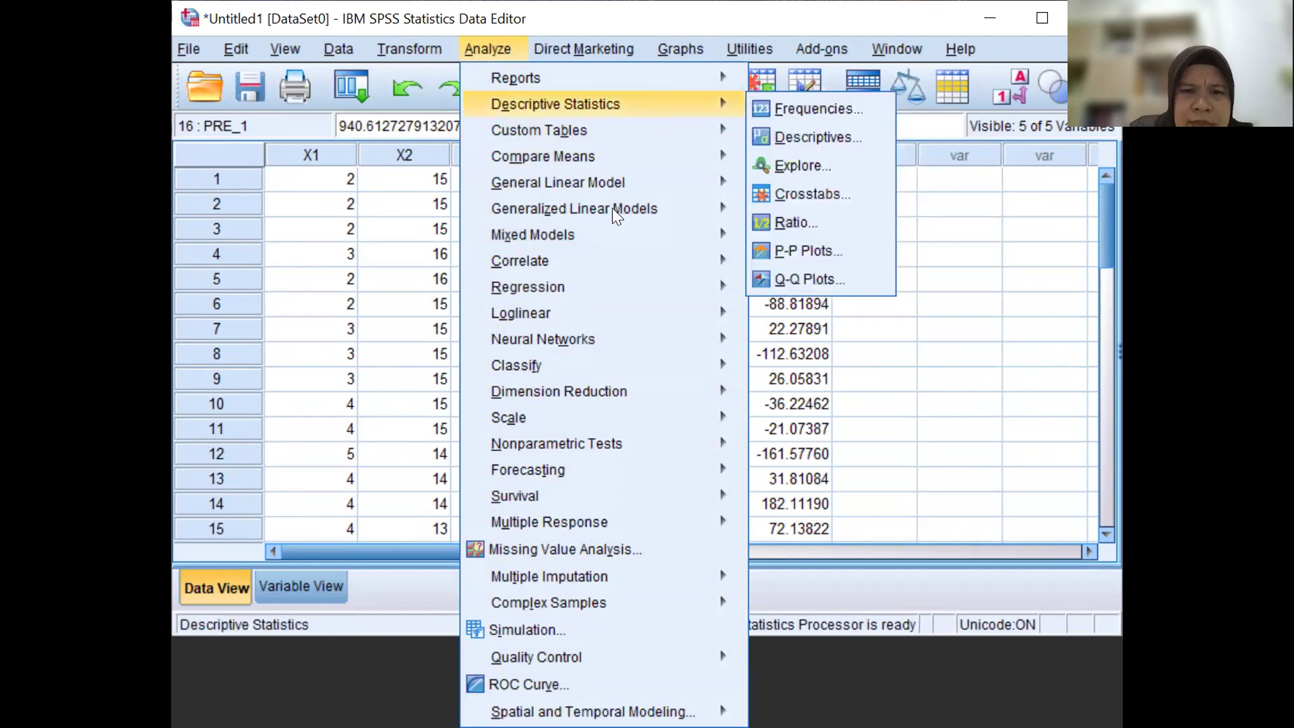
pyautogui.moveTo(616, 442)
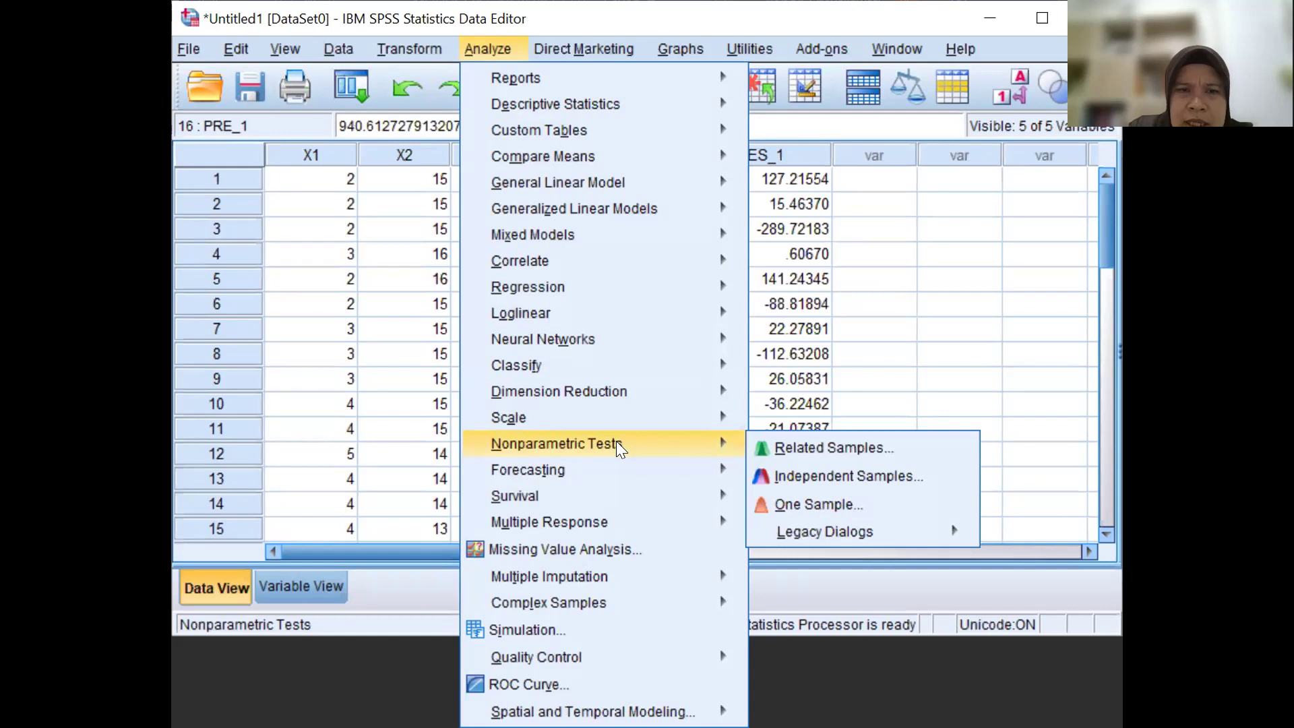
pyautogui.moveTo(617, 417)
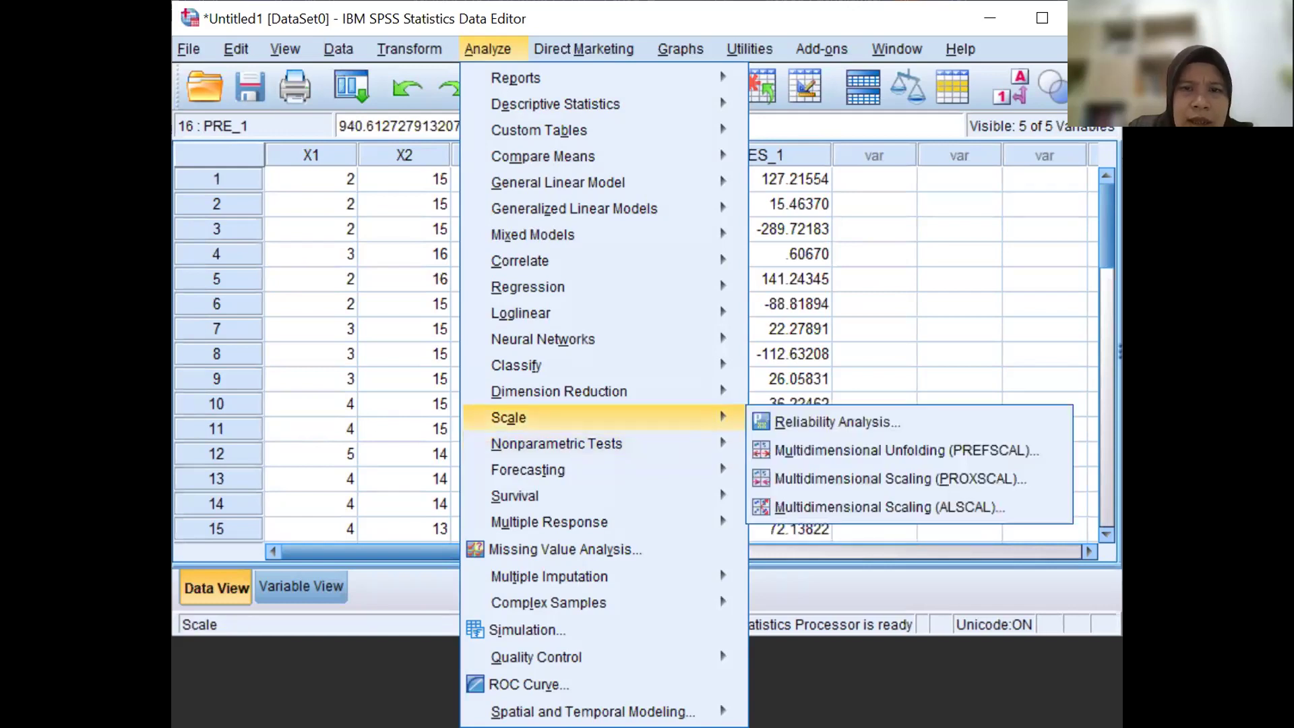
pyautogui.hotkey('alt', 'Tab')
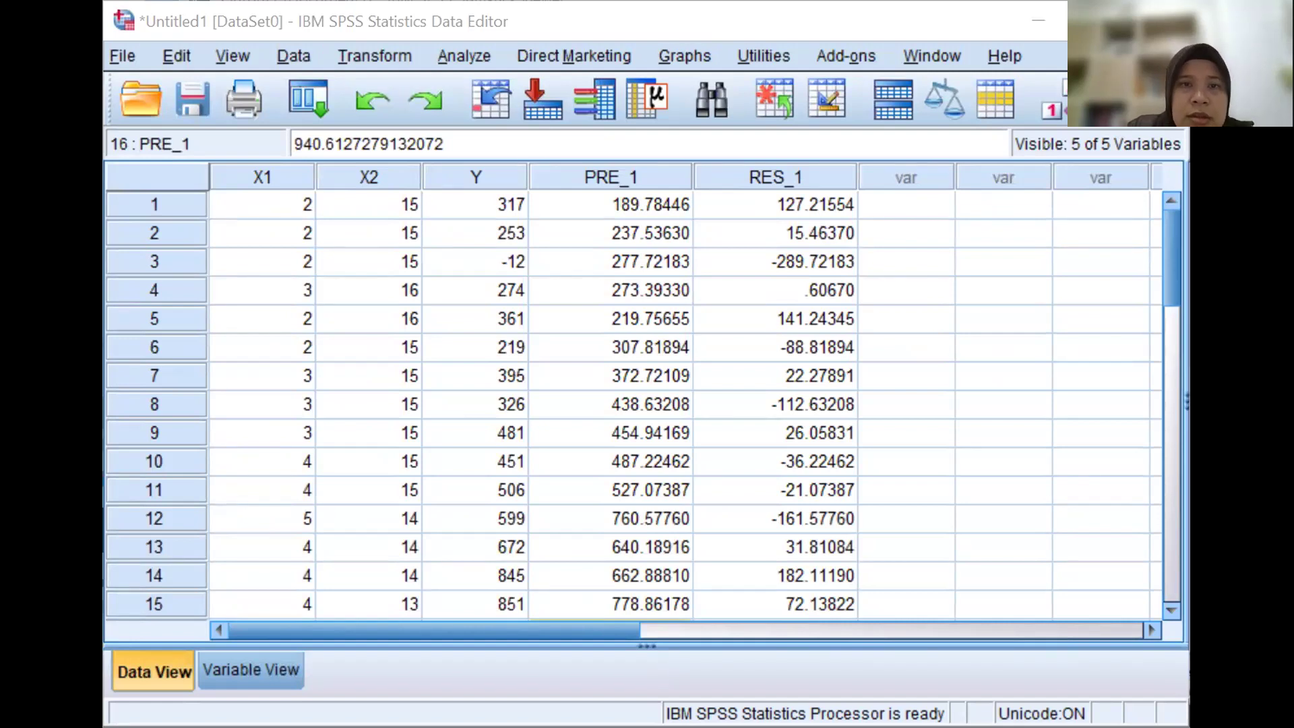
pyautogui.click(464, 56)
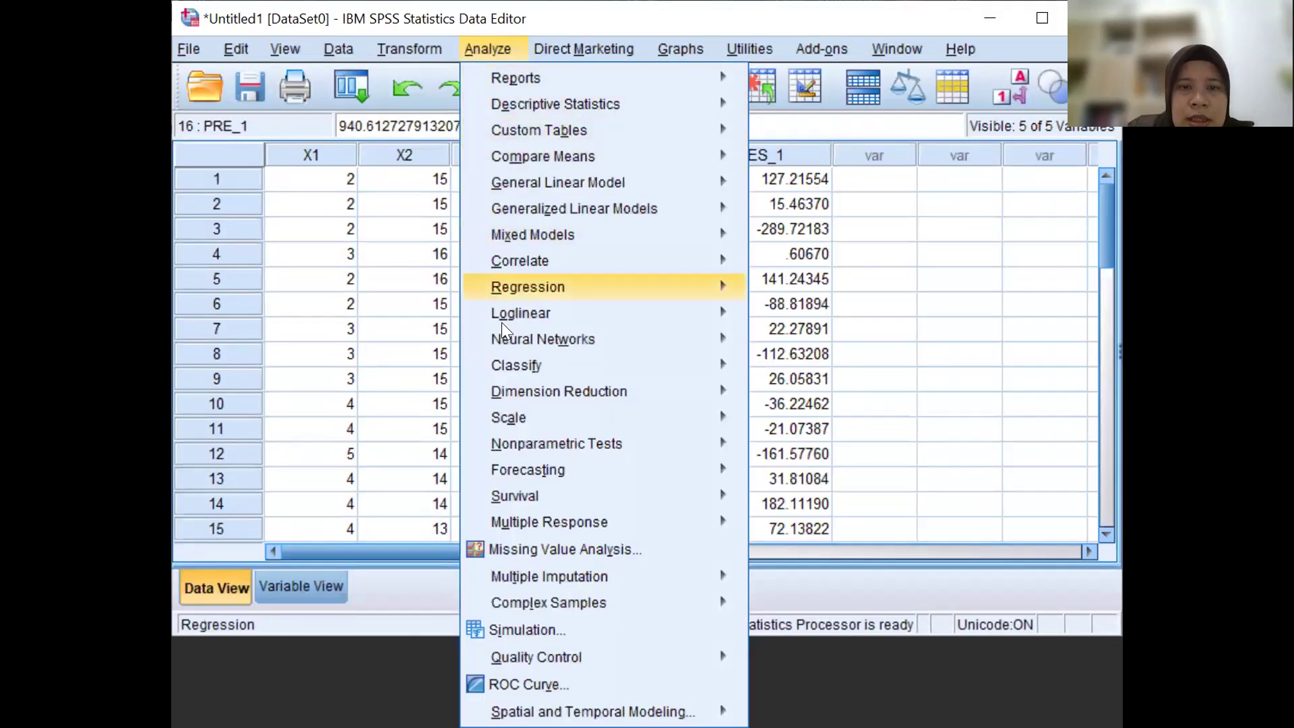
pyautogui.moveTo(691, 444)
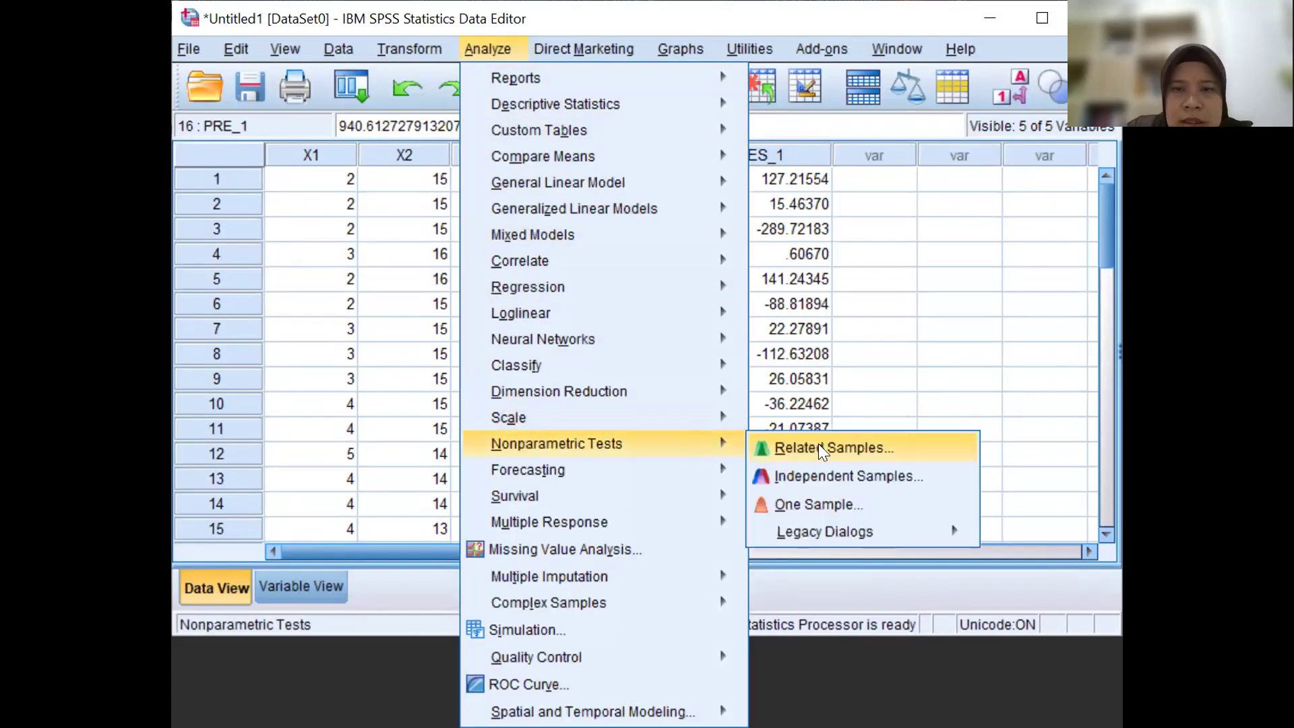
pyautogui.moveTo(855, 533)
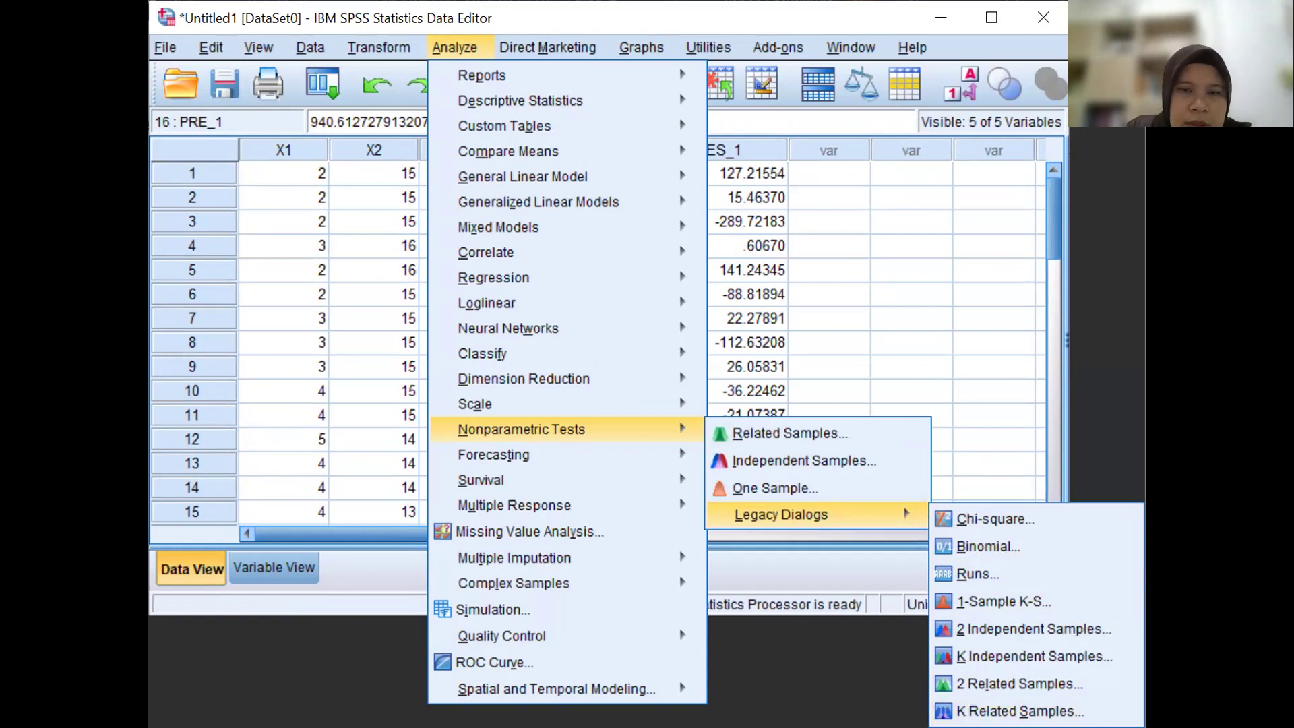
pyautogui.click(1004, 601)
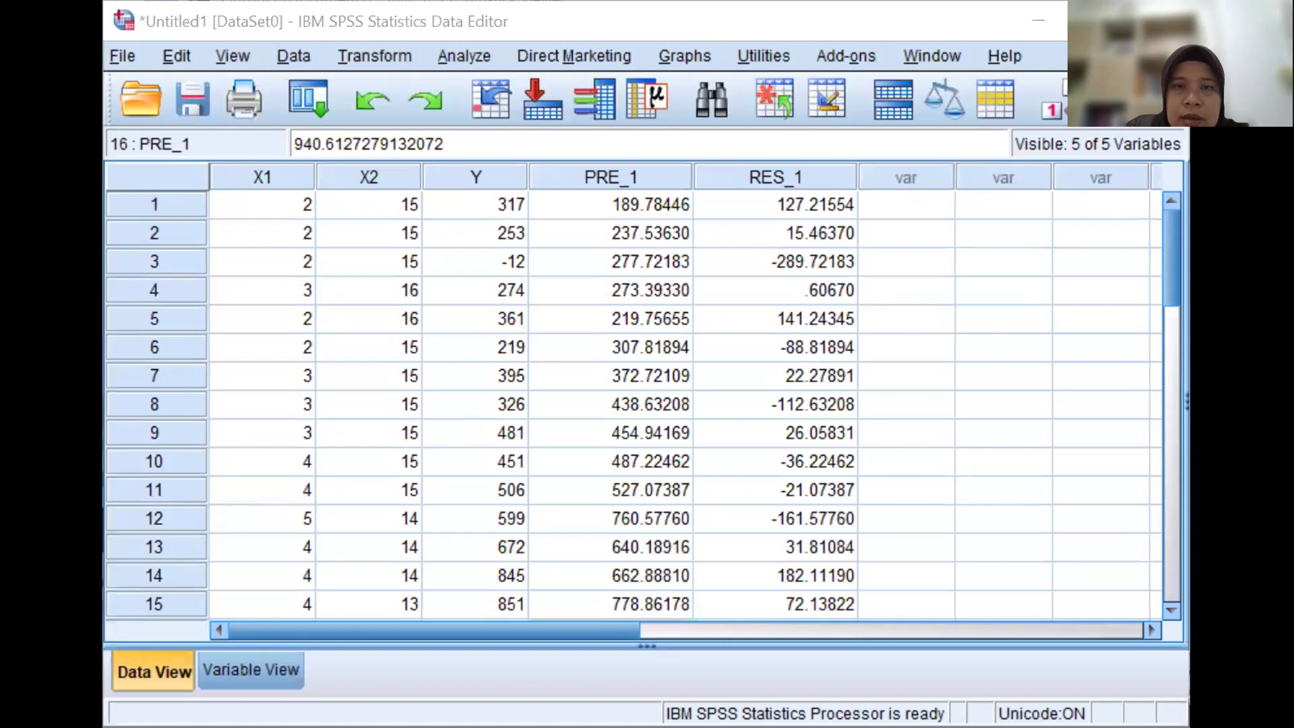
# Run a legacy one-sample Kolmogorov-Smirnov test of the unstandardized residuals against the Normal distribution
pyautogui.click(472, 58)
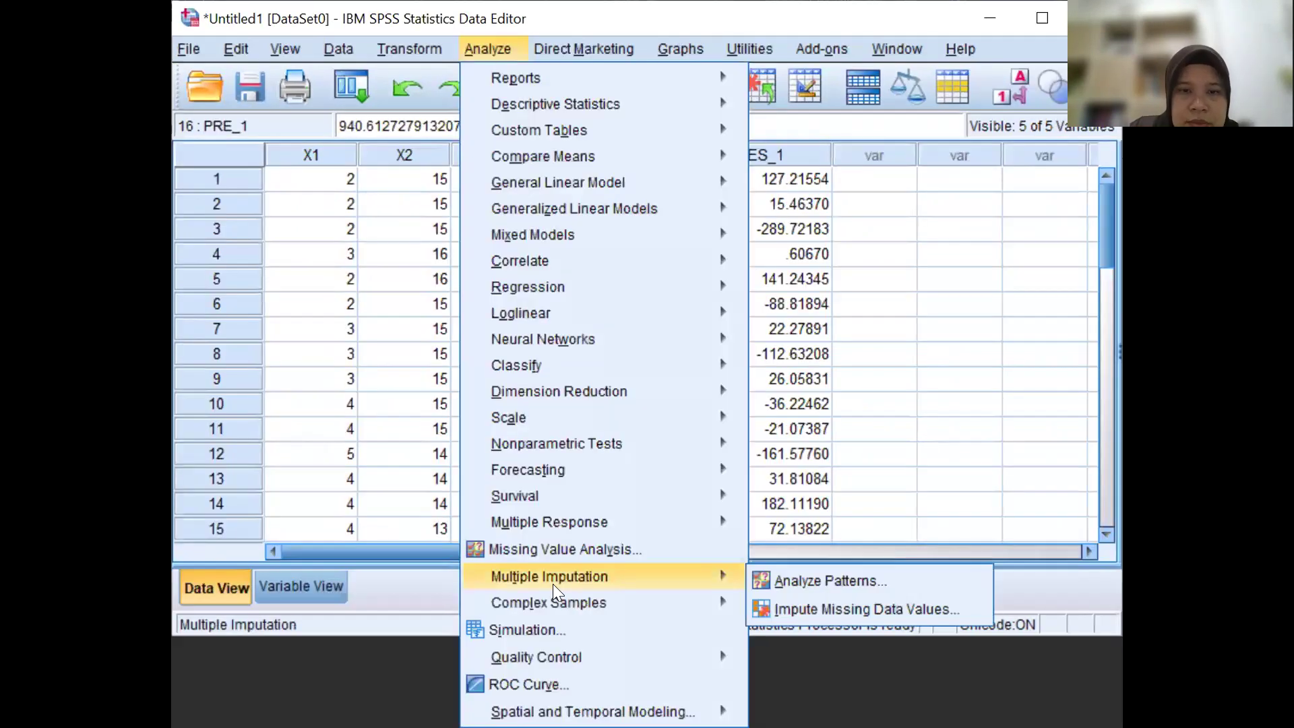
pyautogui.moveTo(648, 446)
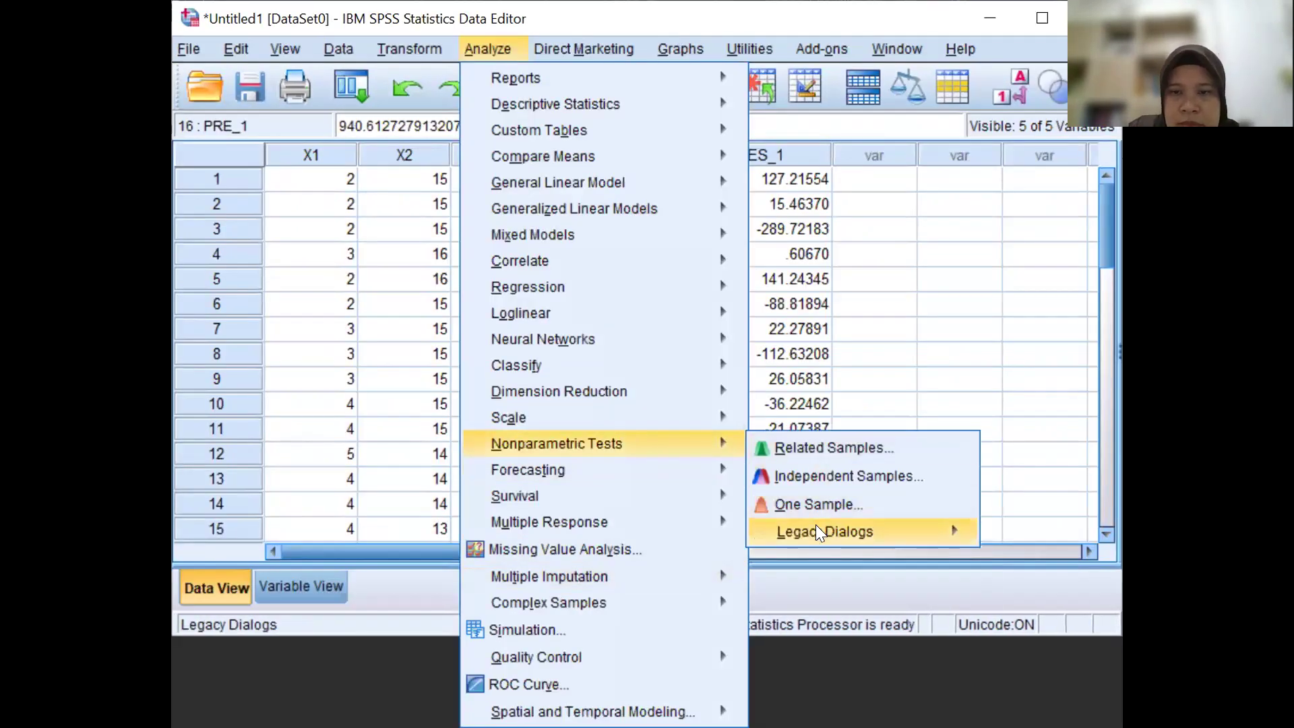
pyautogui.moveTo(815, 524)
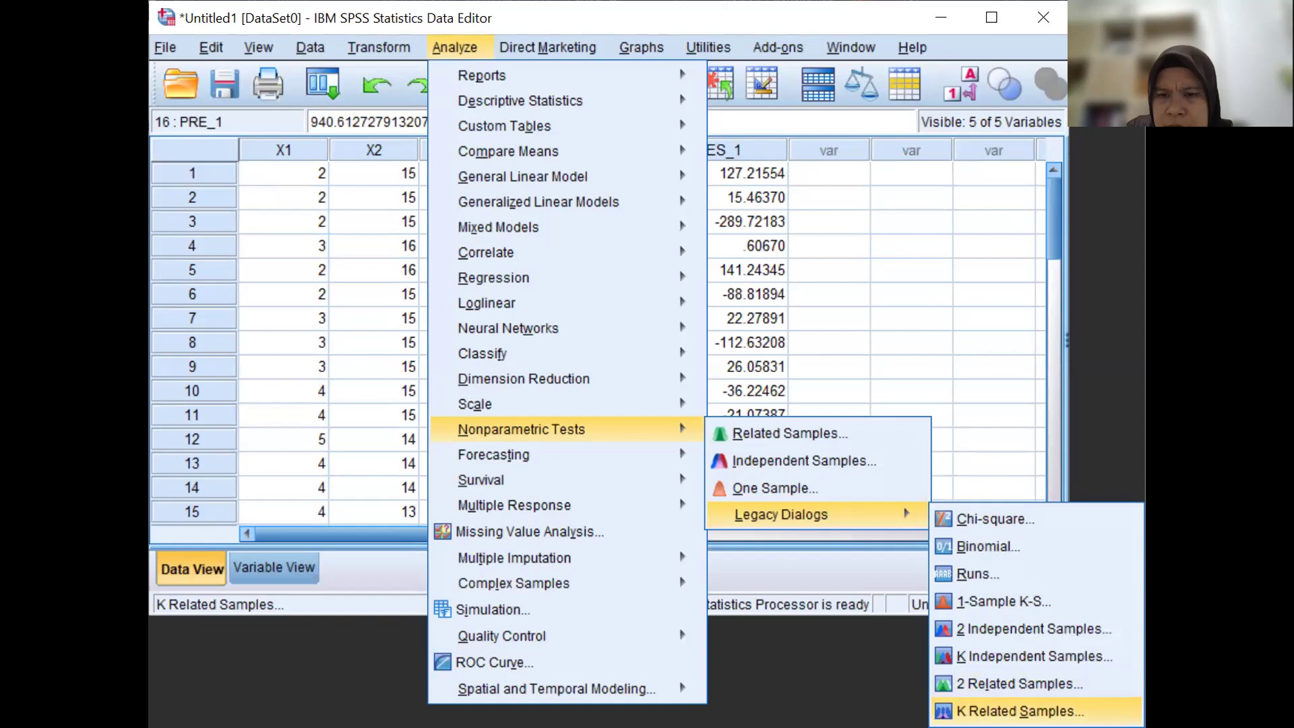
pyautogui.click(998, 605)
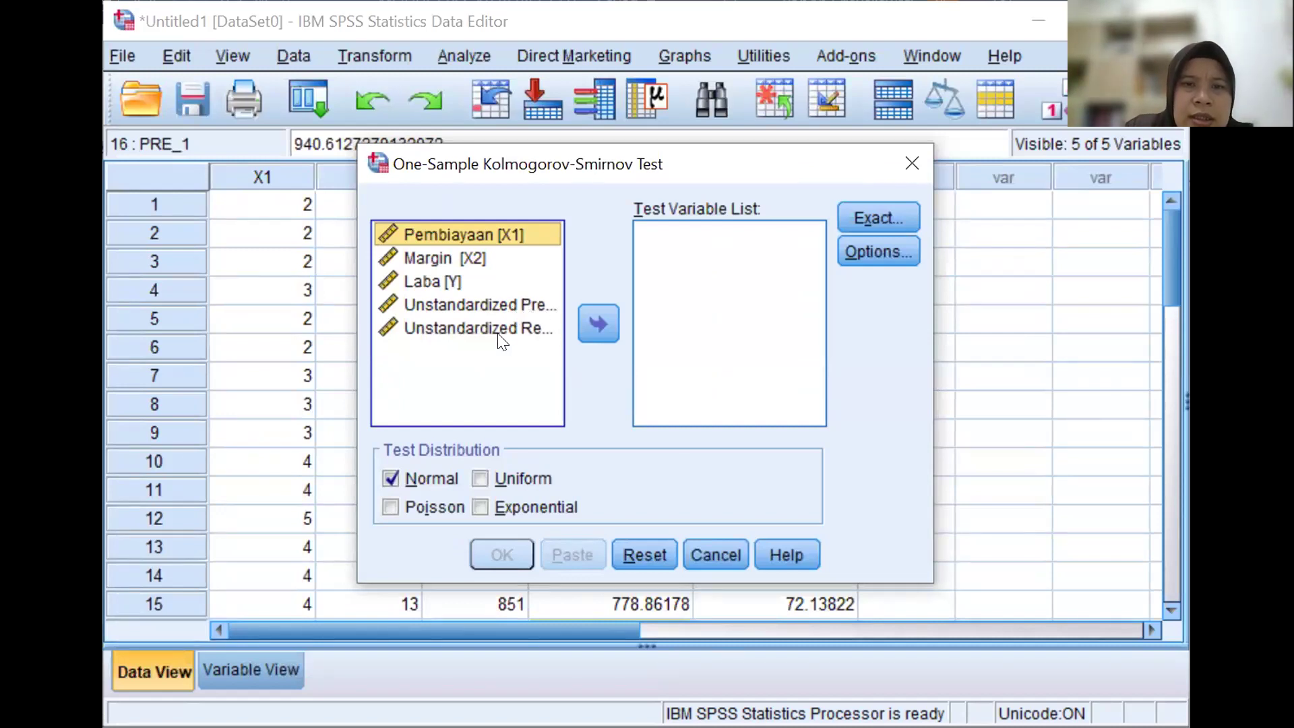
pyautogui.click(550, 325)
pyautogui.click(599, 324)
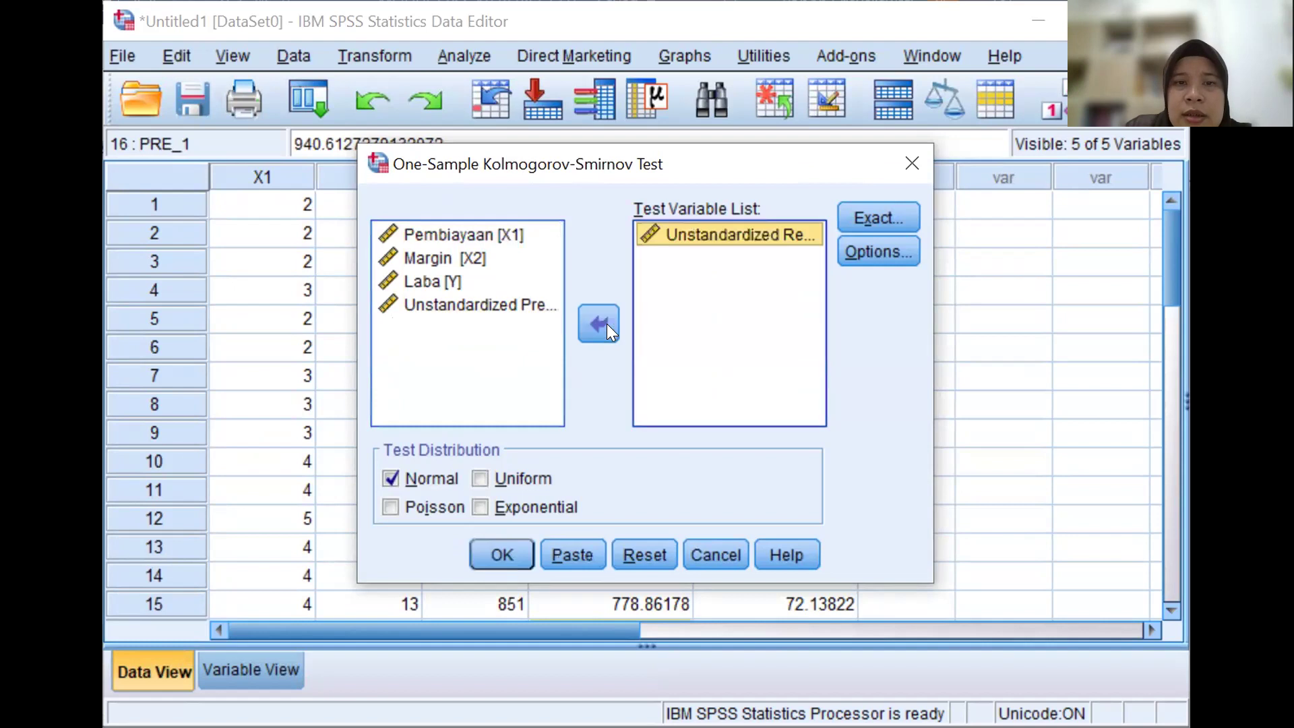
pyautogui.click(501, 555)
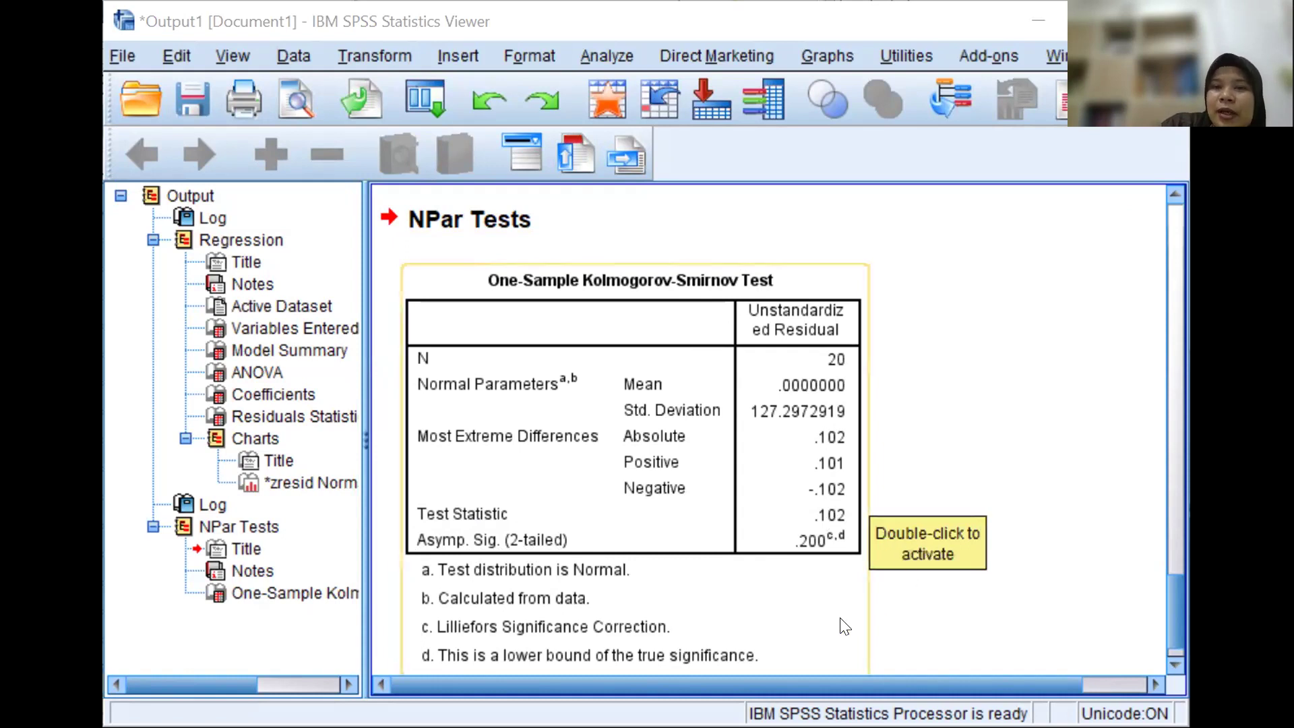
# Examine the One-Sample Kolmogorov-Smirnov Test table and its footnotes in the output
pyautogui.scroll(-1, 442, 630)
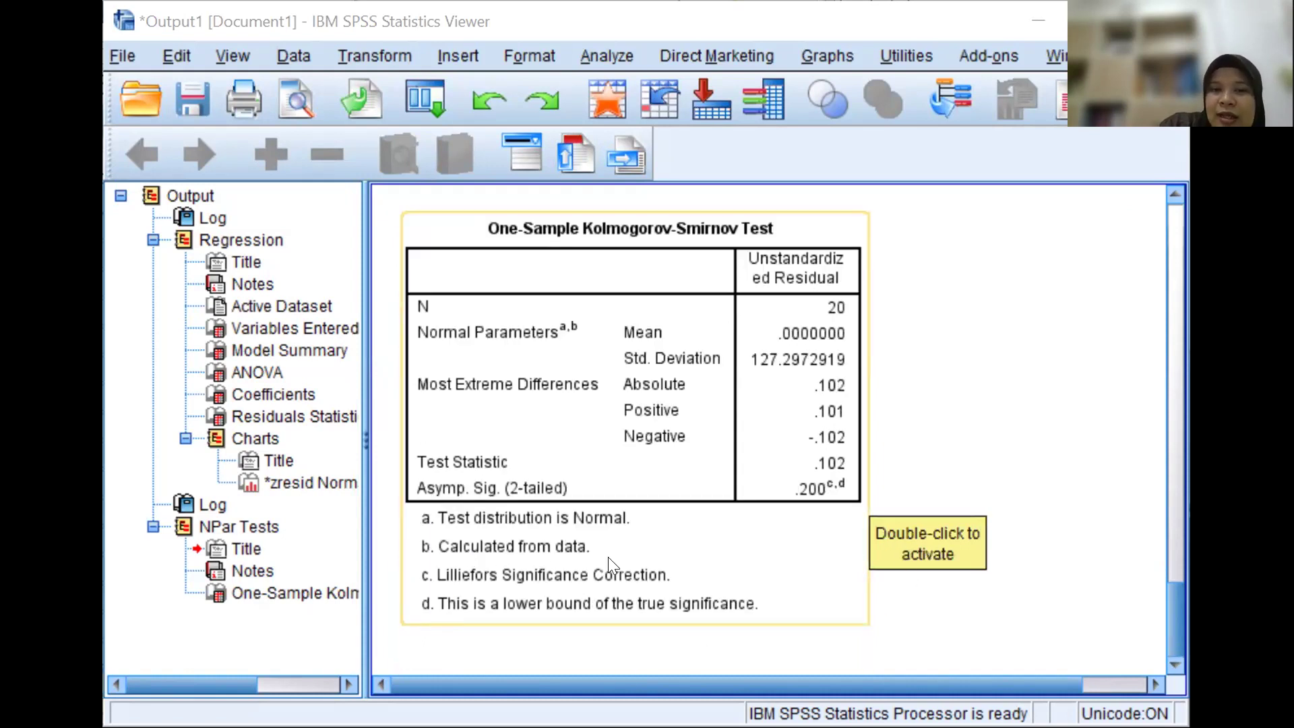
pyautogui.scroll(2, 639, 573)
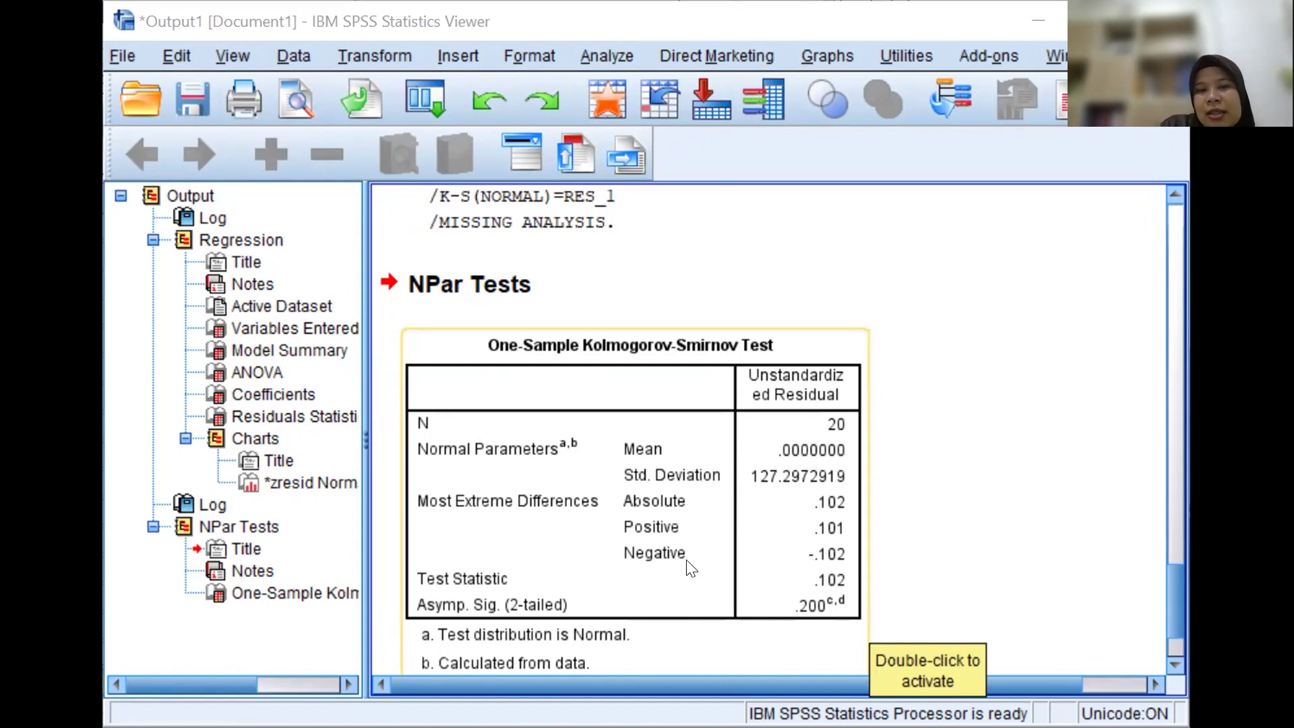
pyautogui.scroll(-2, 689, 569)
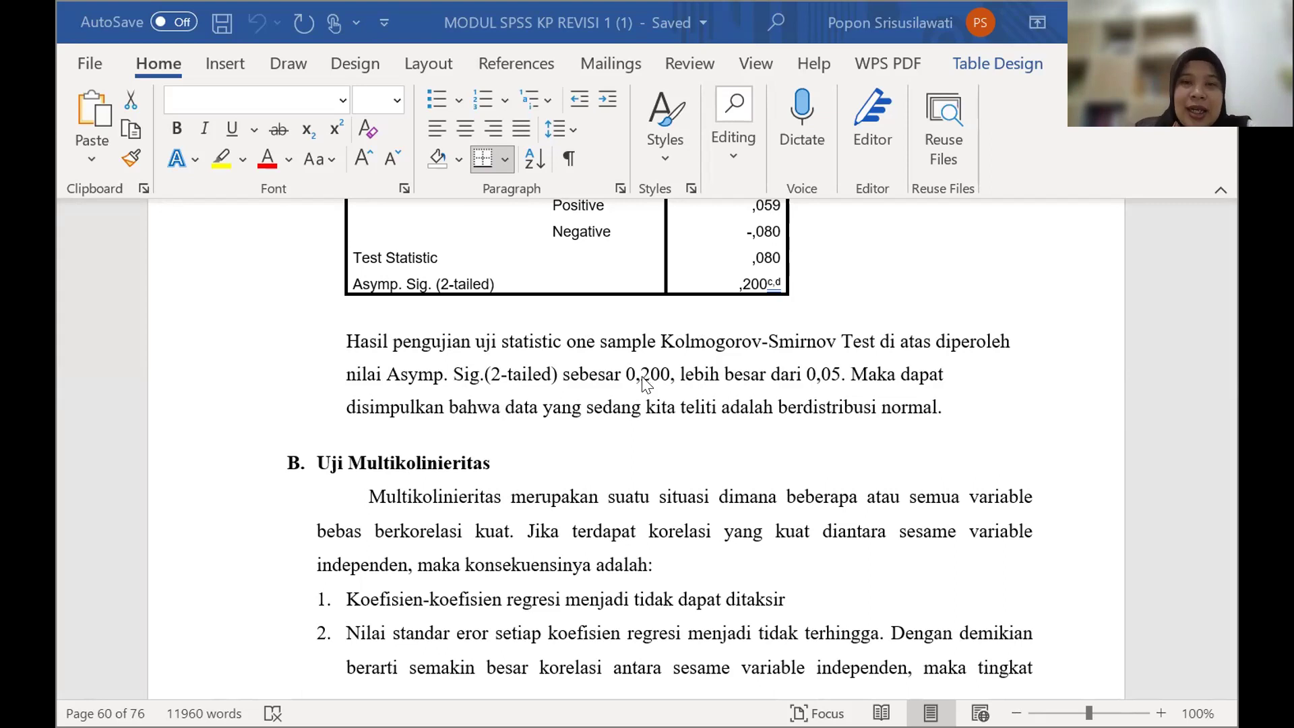
# In the Word module document, read the Kolmogorov-Smirnov interpretation and the Uji Multikolinieritas section with its SPSS procedure
pyautogui.scroll(1, 644, 383)
pyautogui.scroll(3, 644, 383)
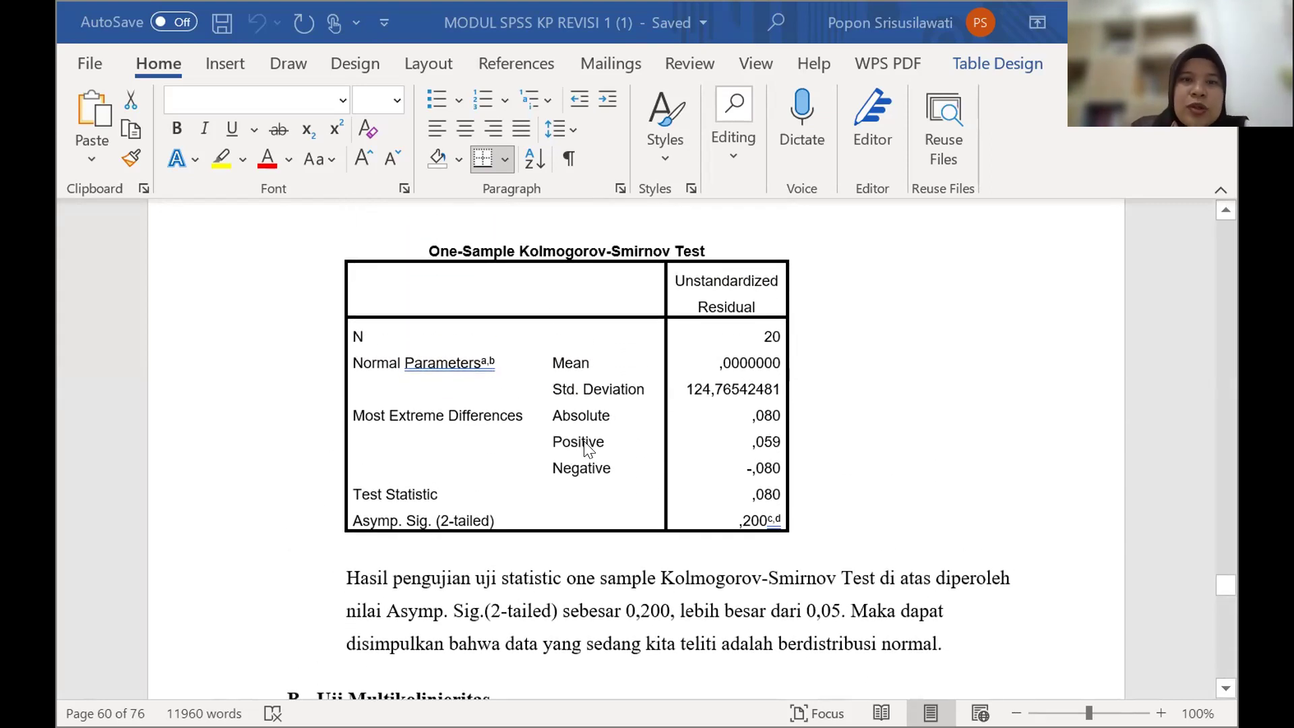
pyautogui.scroll(-1, 607, 465)
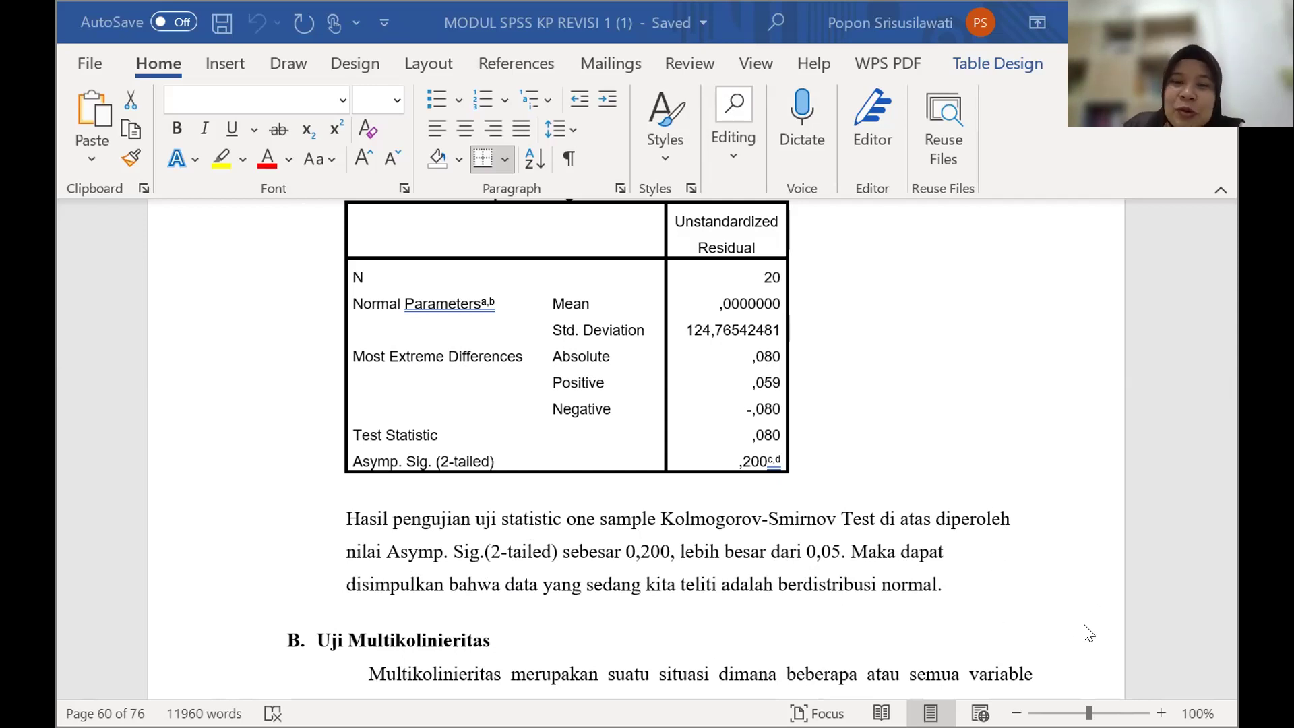
pyautogui.scroll(-3, 660, 453)
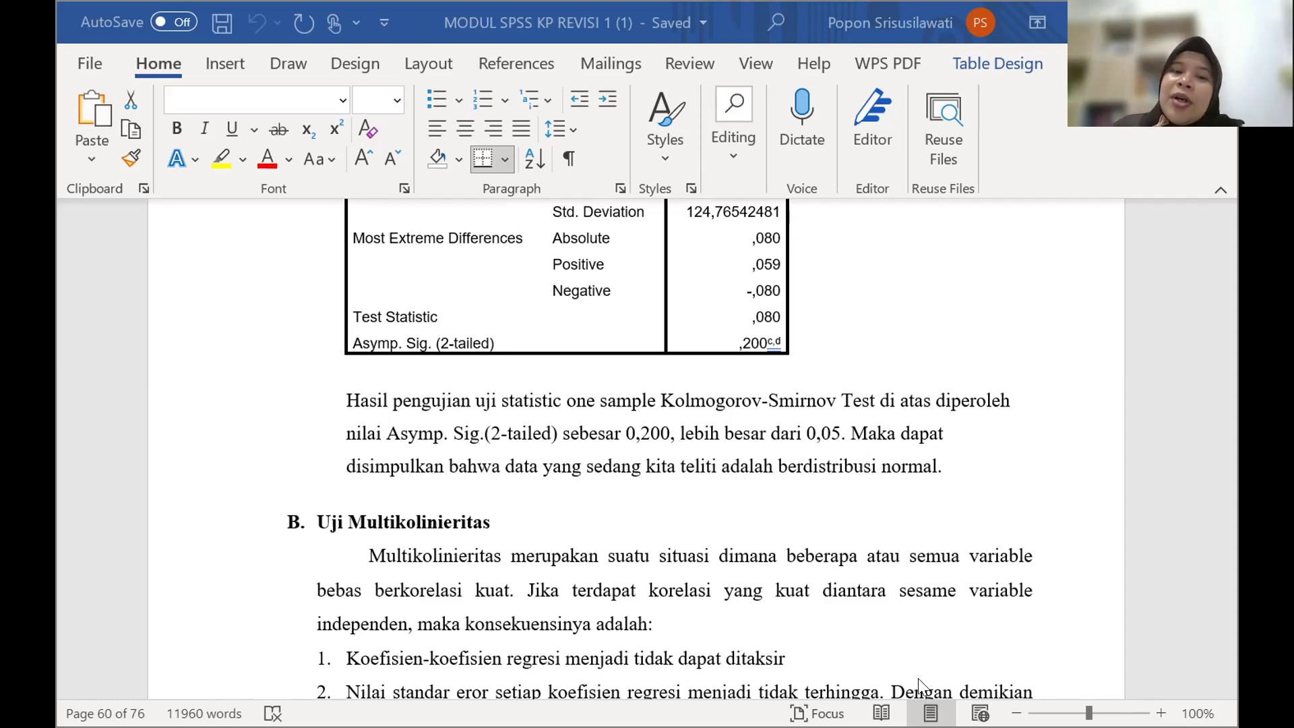
pyautogui.scroll(-6, 944, 534)
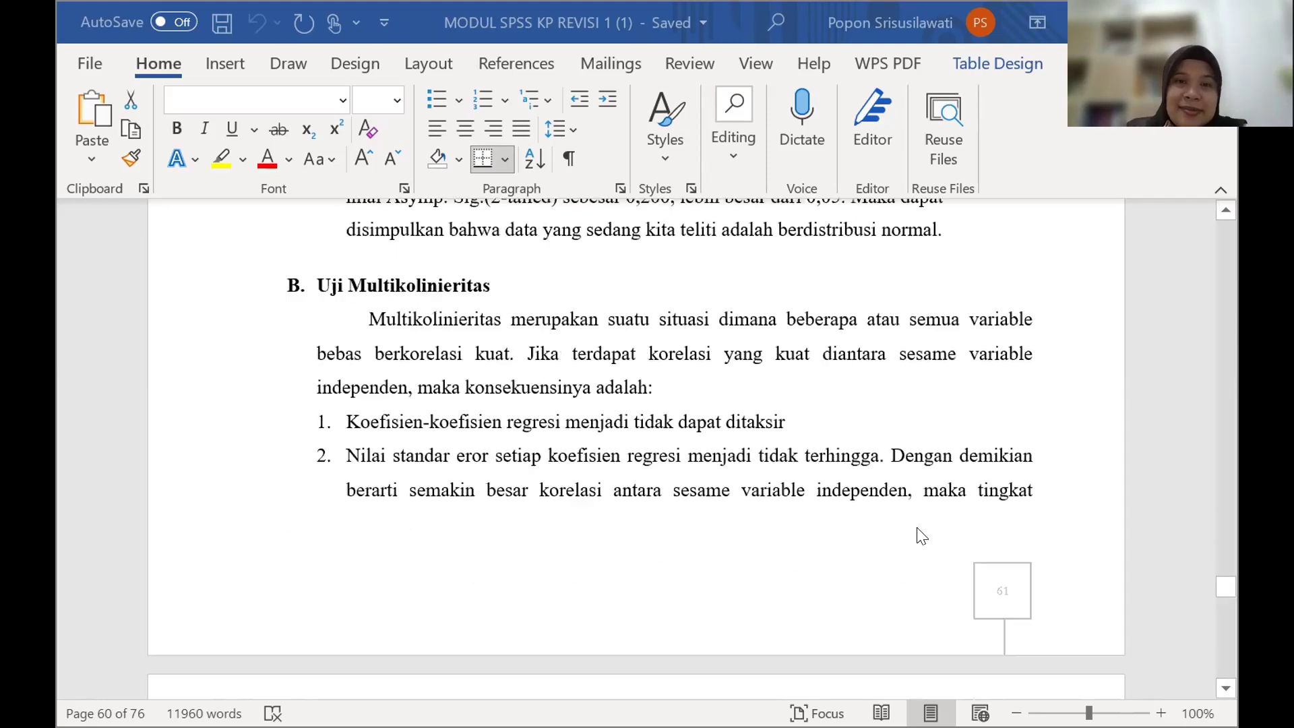
pyautogui.scroll(-7, 702, 327)
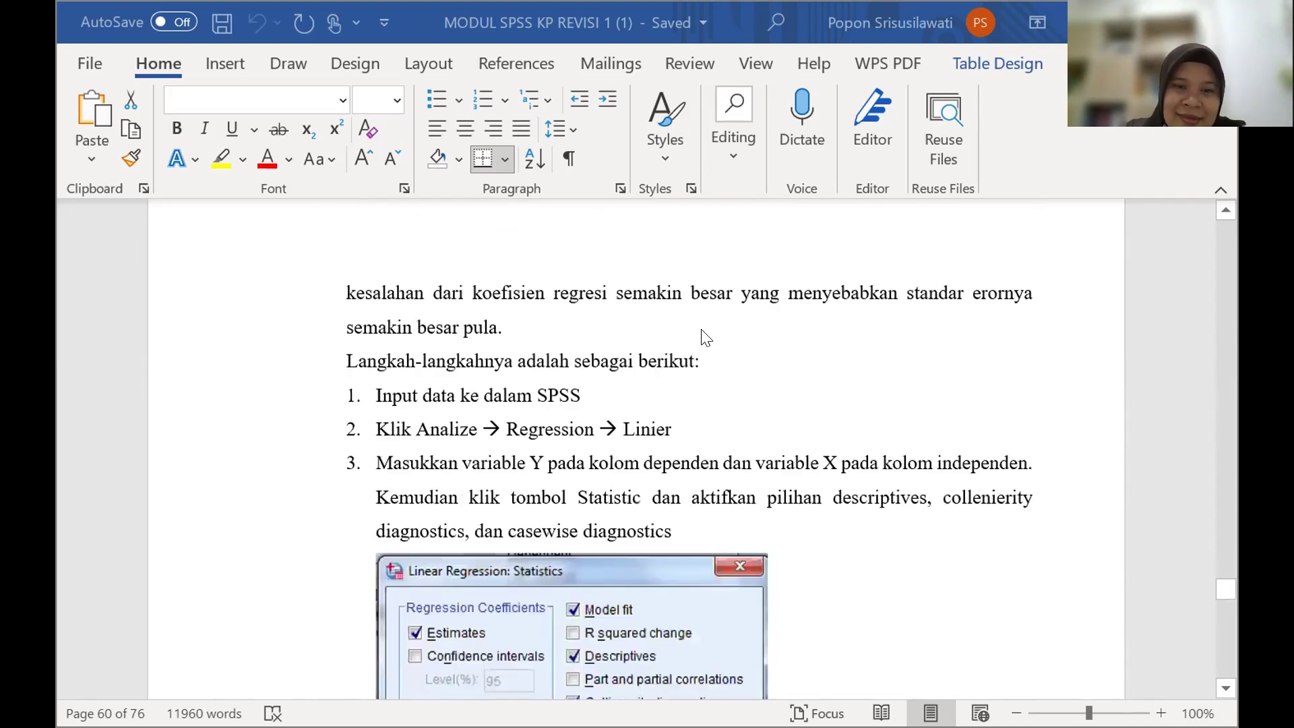
pyautogui.scroll(-5, 729, 423)
pyautogui.scroll(12, 804, 537)
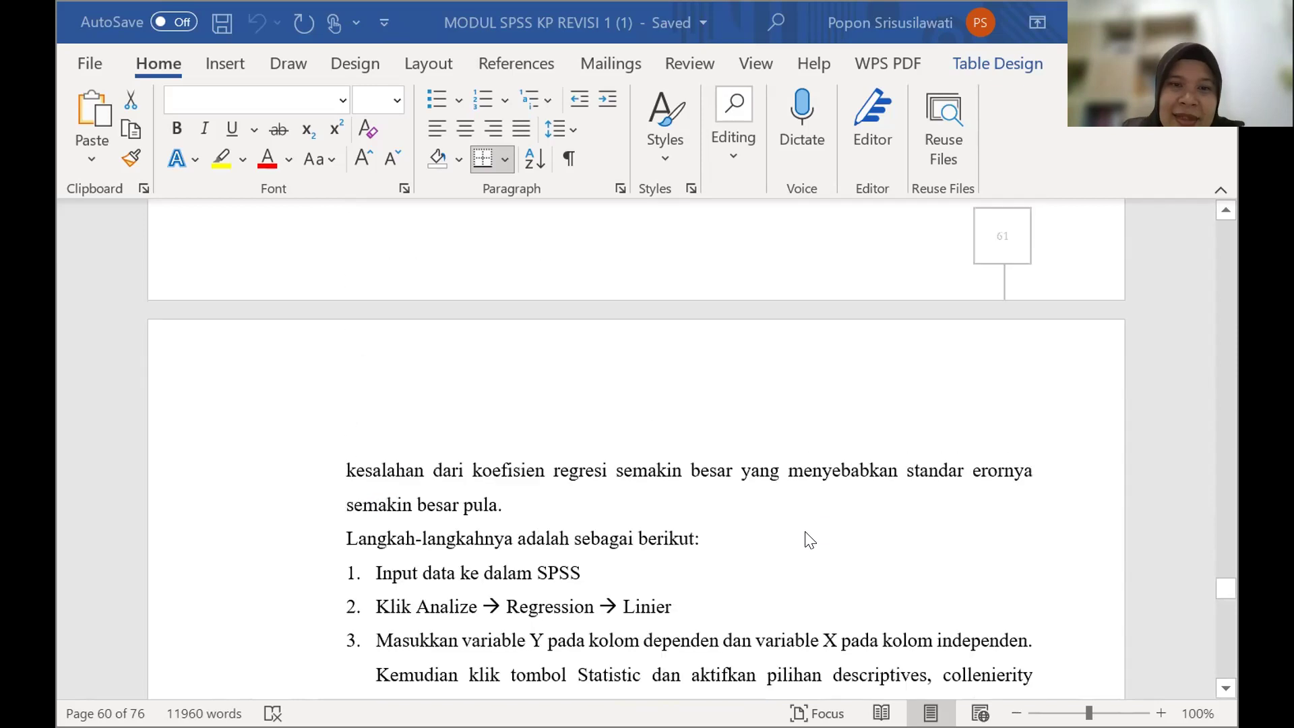
pyautogui.scroll(15, 804, 537)
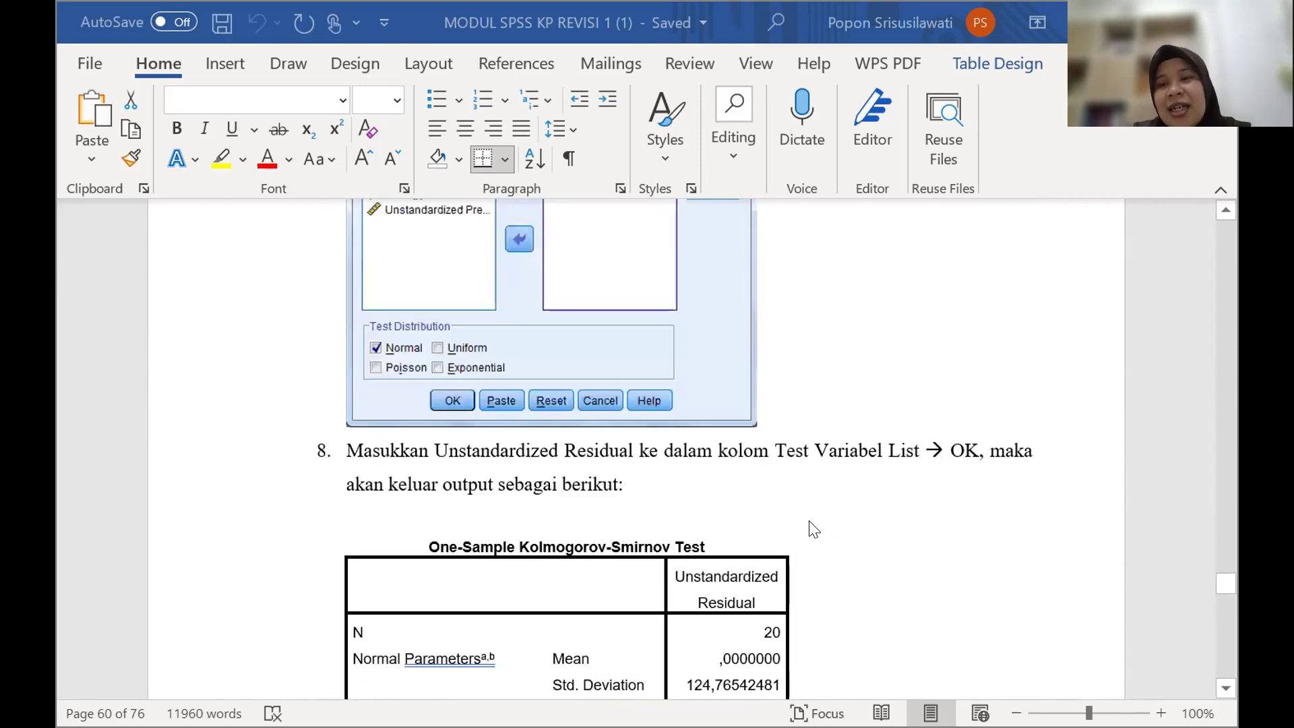
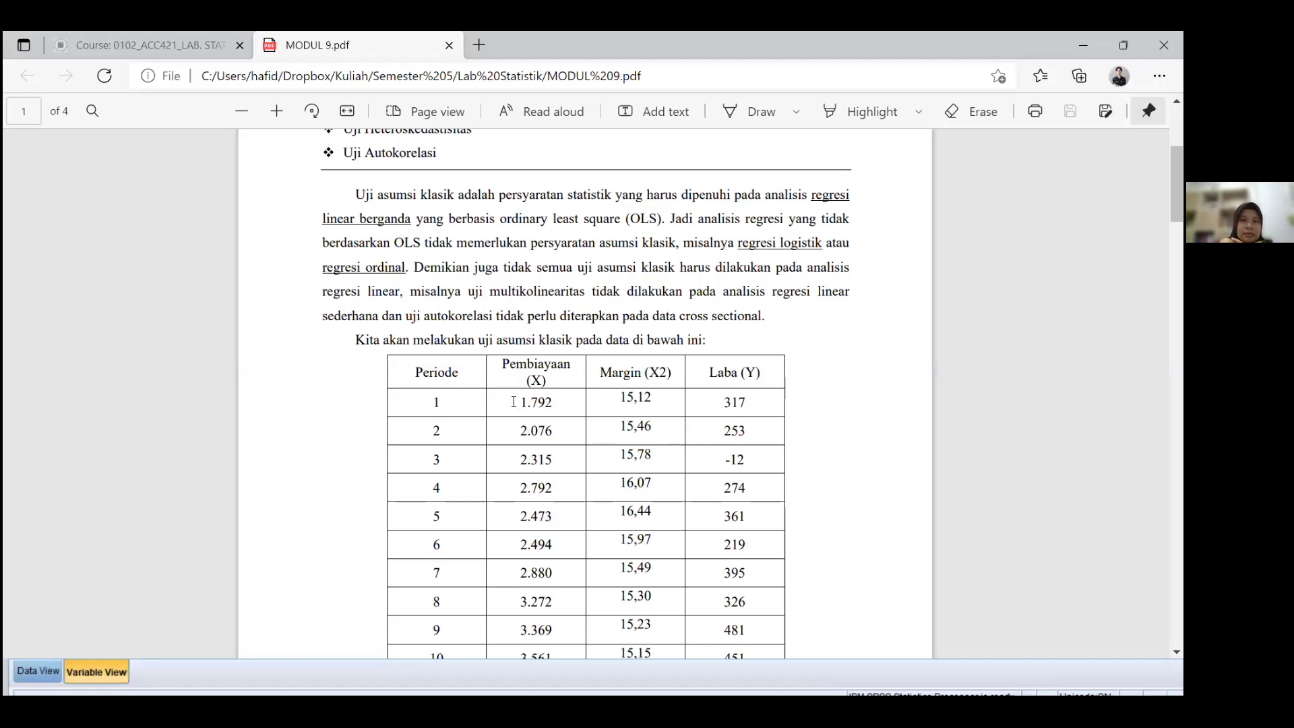
# Check the Pembiayaan (X) values in the data table of MODUL 9.pdf
pyautogui.doubleClick(524, 401)
pyautogui.click(547, 485)
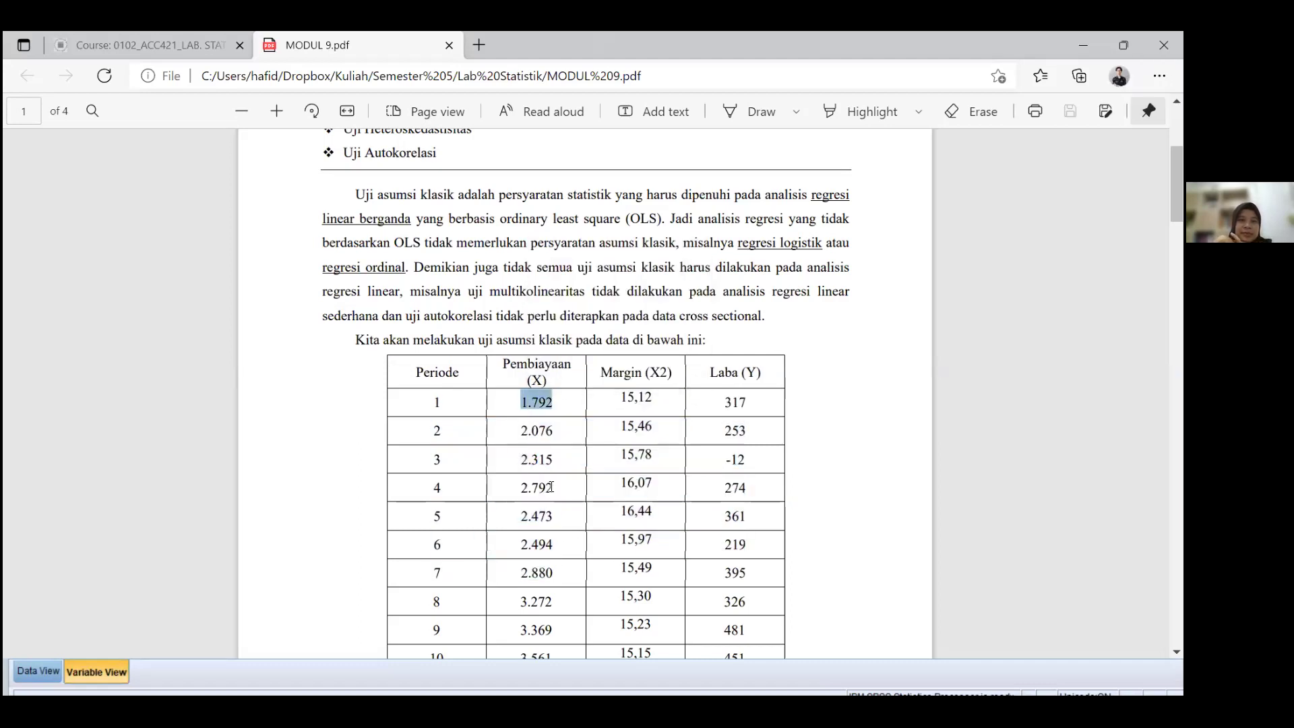
pyautogui.moveTo(520, 402); pyautogui.dragTo(550, 543)
pyautogui.click(415, 438)
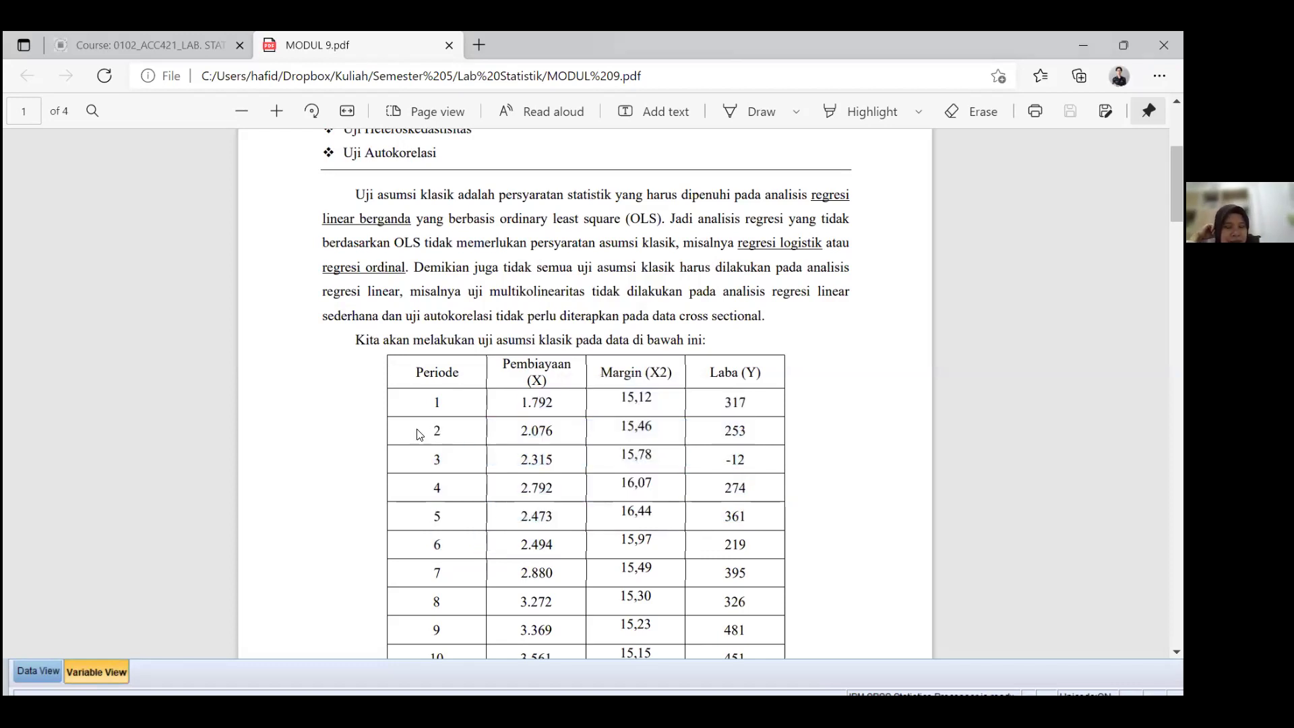
# Switch to the SPSS Data Editor and define three variables named X1, X2 and Y
pyautogui.hotkey('alt', 'Tab')
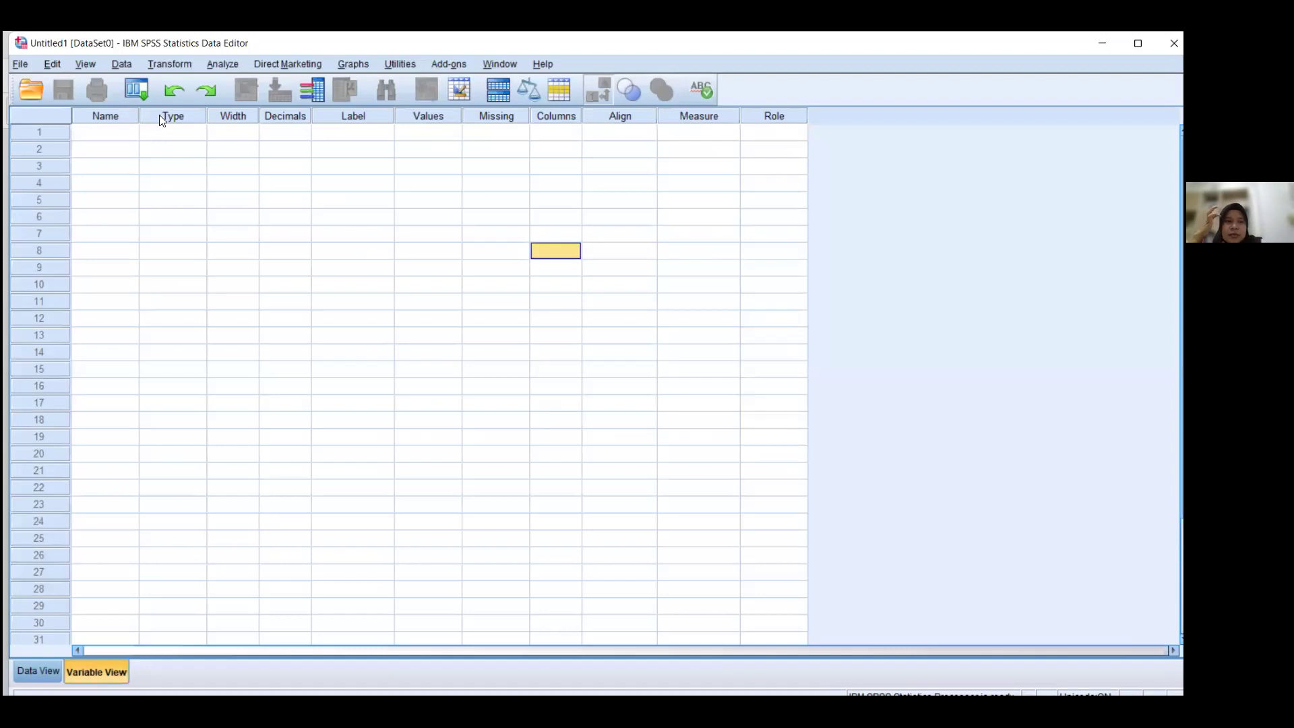
pyautogui.click(118, 135)
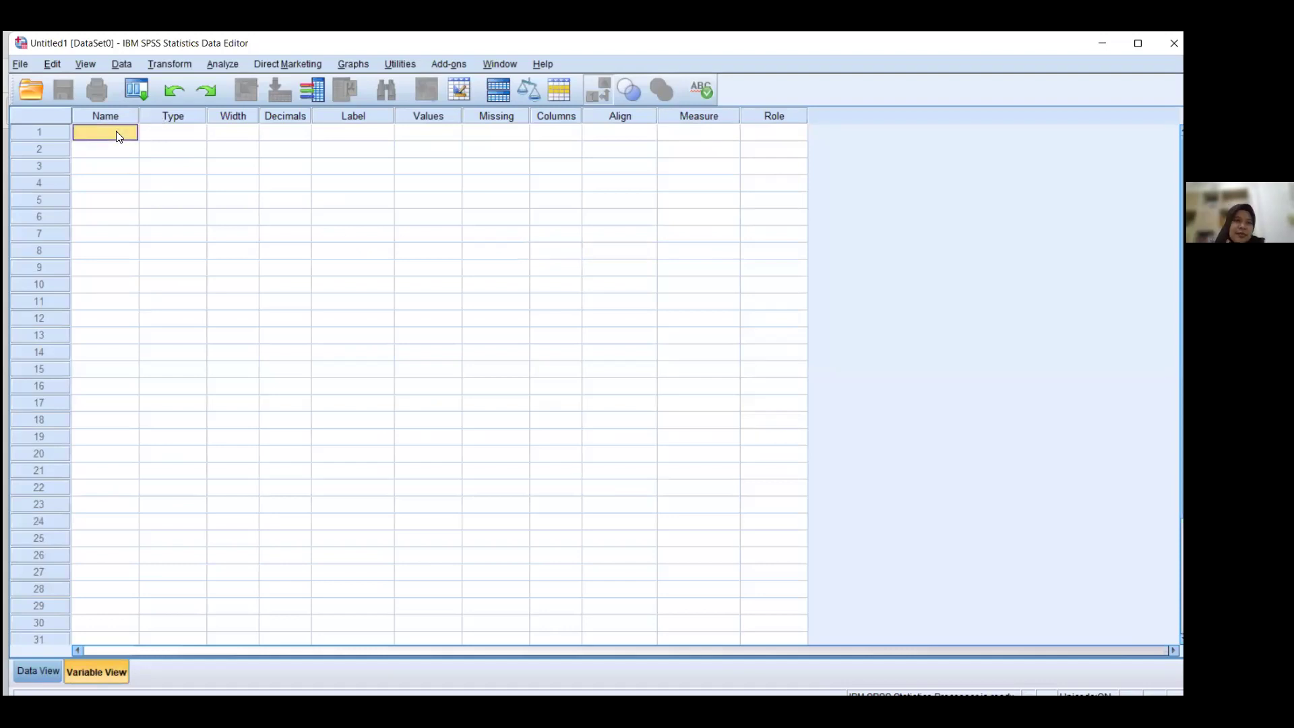
pyautogui.write('X1')
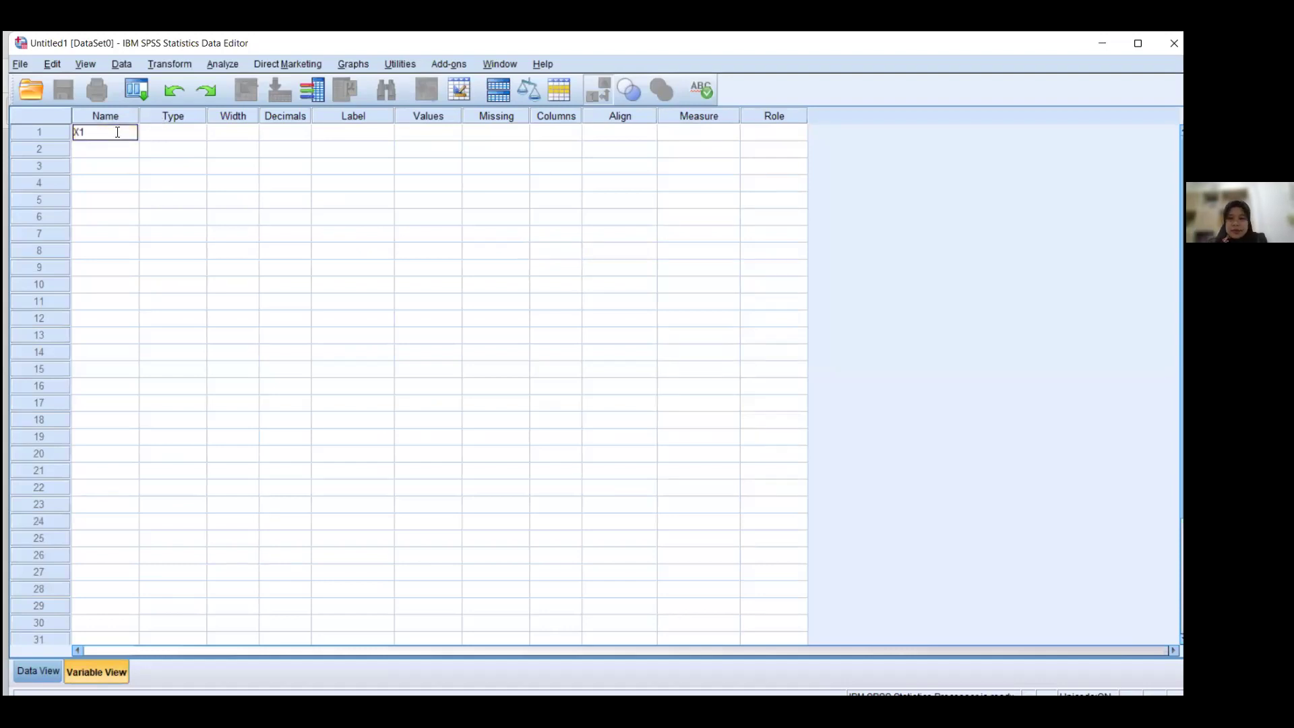
pyautogui.click(106, 149)
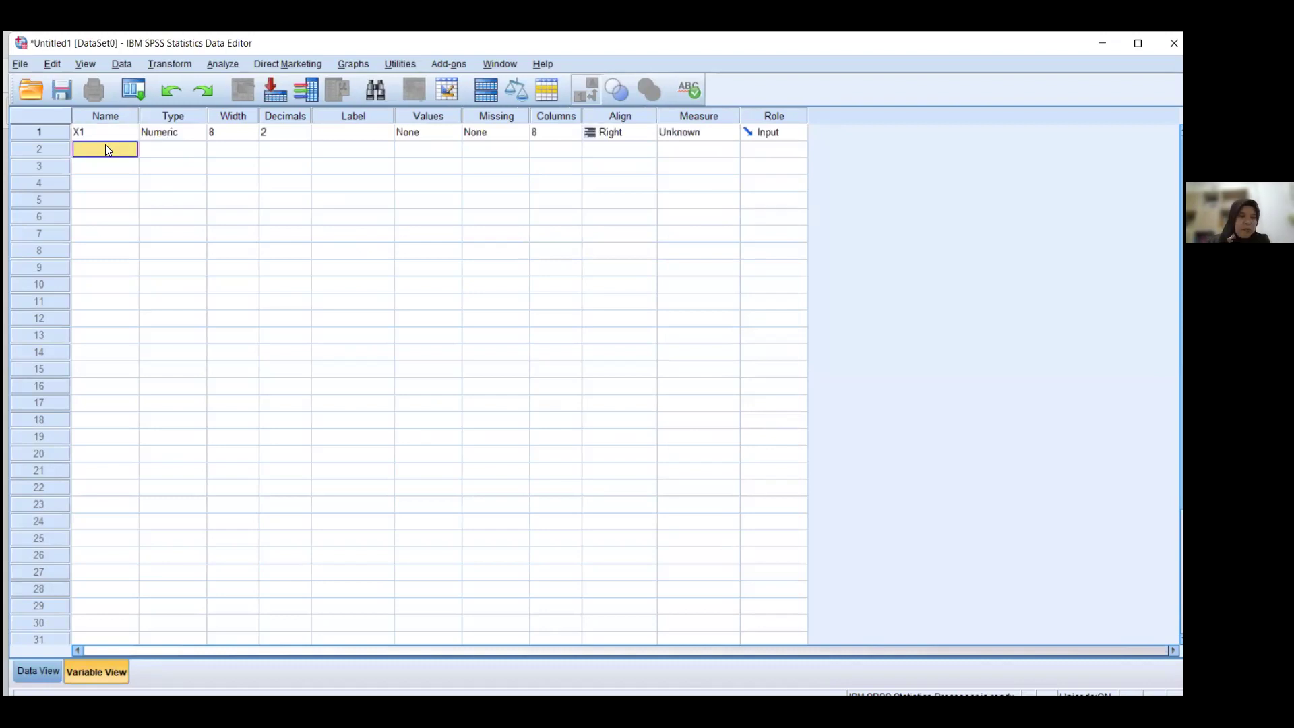
pyautogui.write('X2')
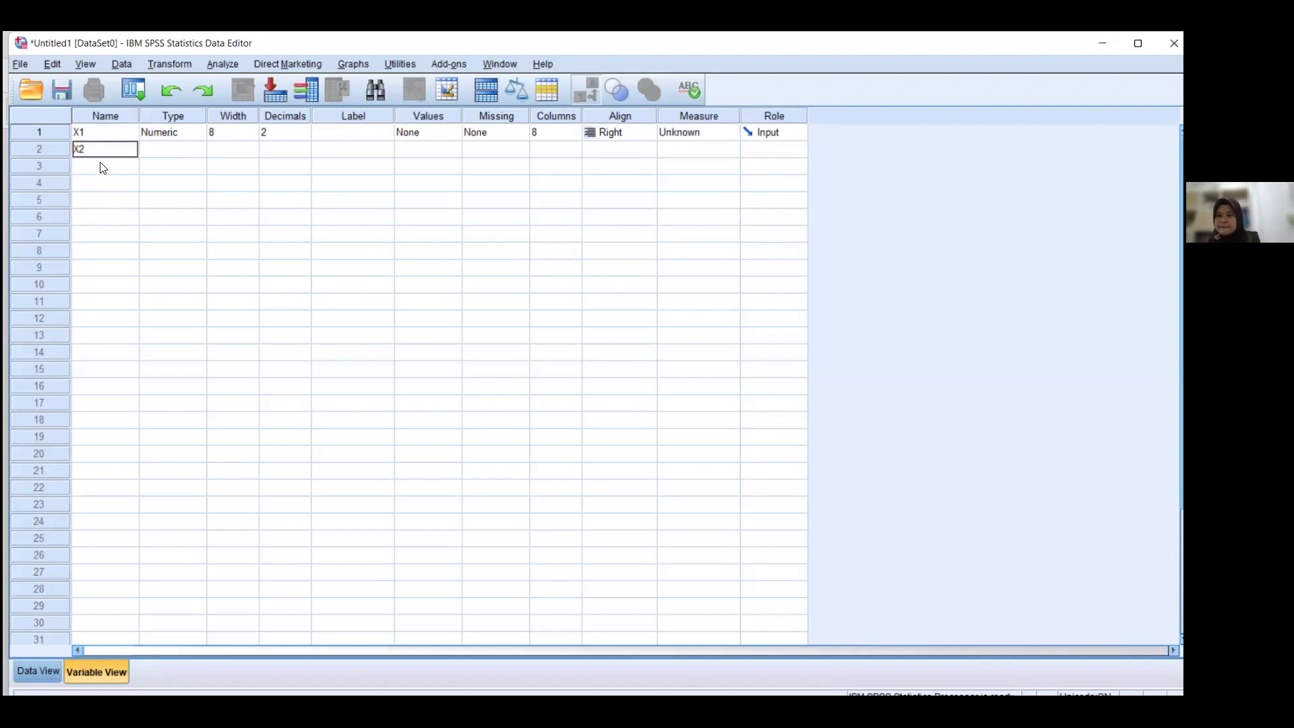
pyautogui.click(103, 165)
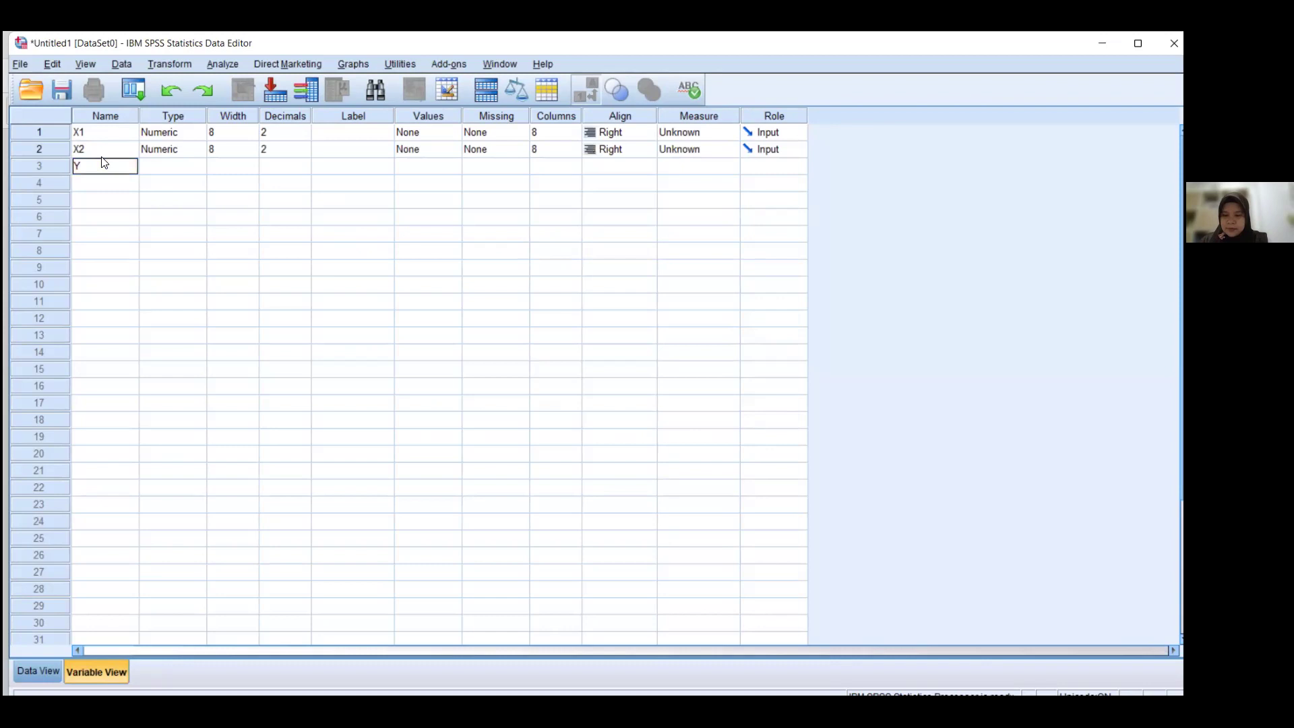
pyautogui.click(294, 164)
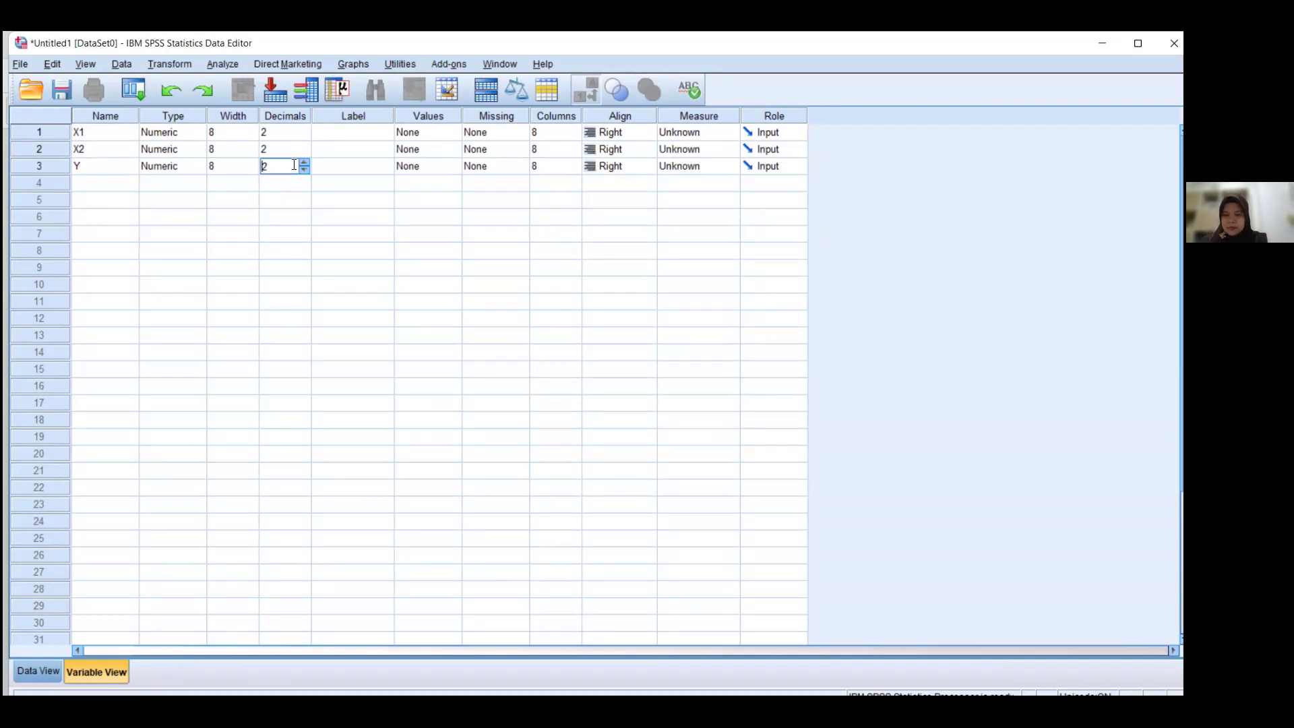
# Label the variables X1, X2 and Y as Pembiayaan, Margin and Laba
pyautogui.click(381, 131)
pyautogui.write('Pem')
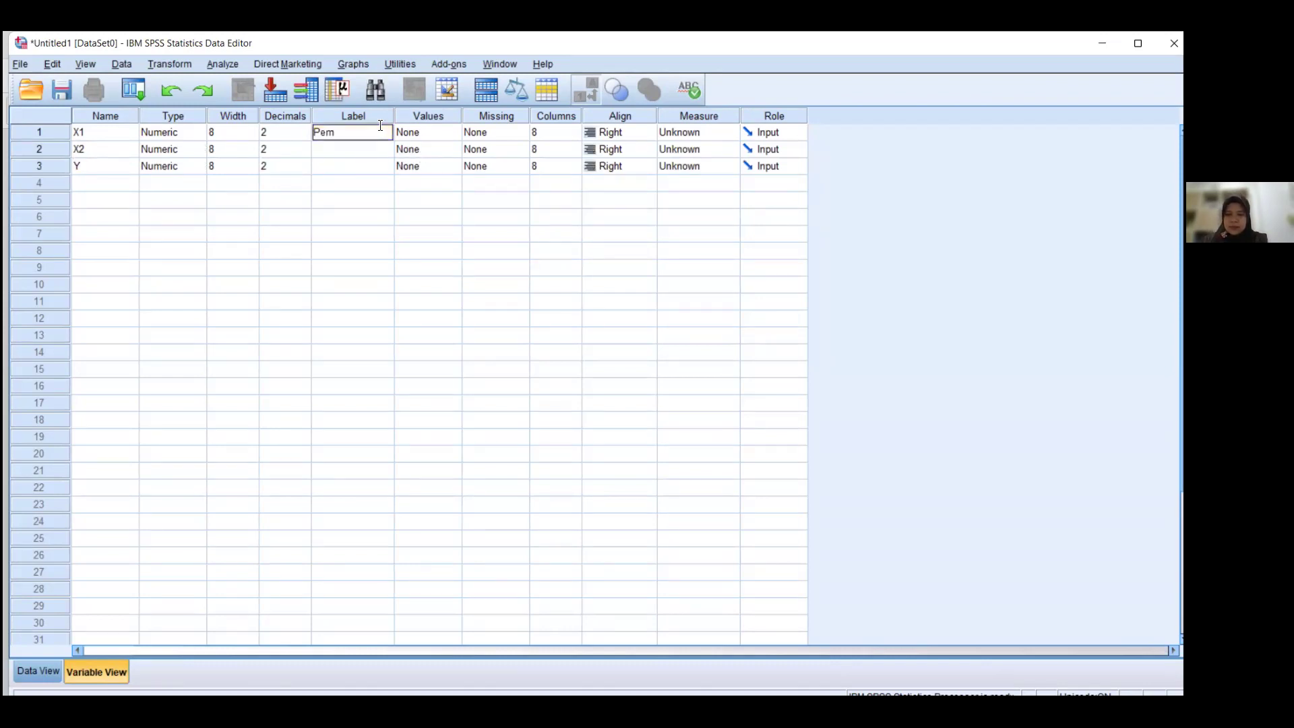
pyautogui.click(362, 170)
pyautogui.write('Lana')
pyautogui.press('BackSpace')
pyautogui.press('BackSpace')
pyautogui.write('biayaan')
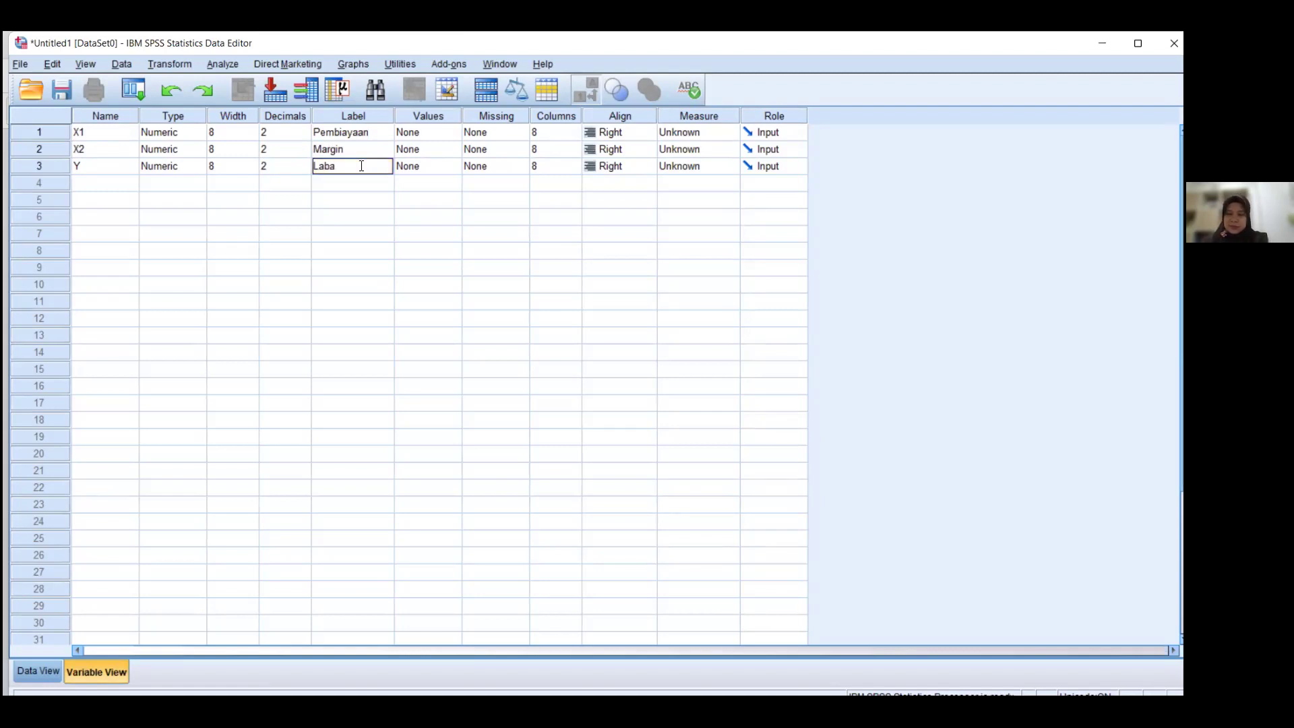
pyautogui.click(368, 201)
# Set the decimals of the X1 and Y variables to 0
pyautogui.click(266, 149)
pyautogui.click(301, 138)
pyautogui.click(301, 137)
pyautogui.click(301, 137)
pyautogui.click(303, 169)
pyautogui.click(303, 170)
pyautogui.click(303, 170)
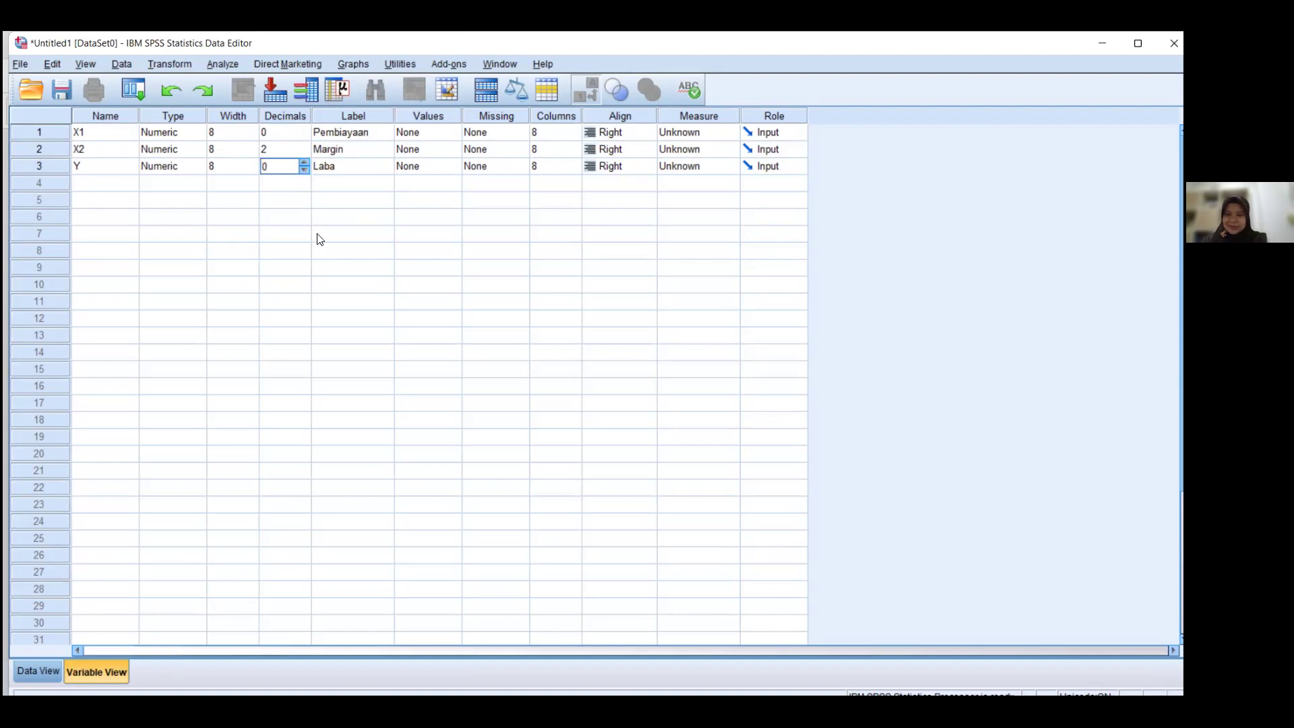
# Switch to MODUL 9.pdf and check the number format of the Pembiayaan, Margin and Laba columns in its data table
pyautogui.hotkey('alt', 'Tab')
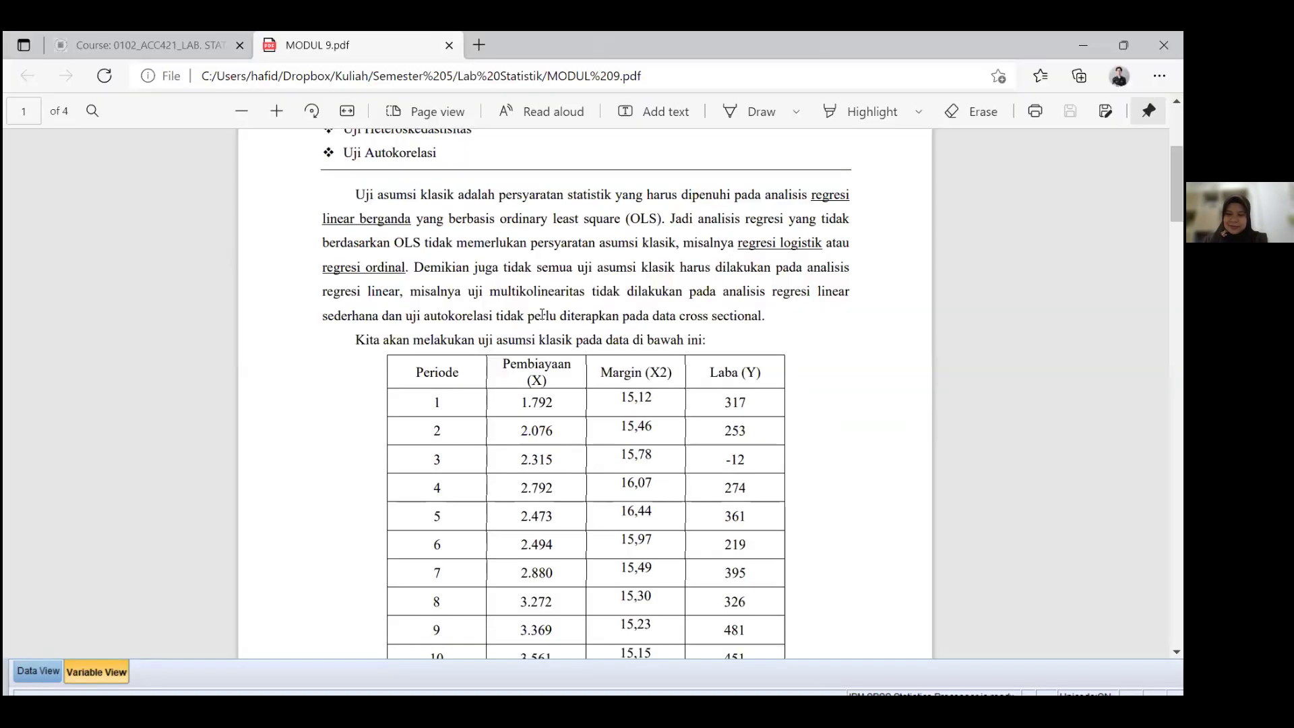
pyautogui.scroll(-4, 527, 327)
pyautogui.scroll(-10, 527, 327)
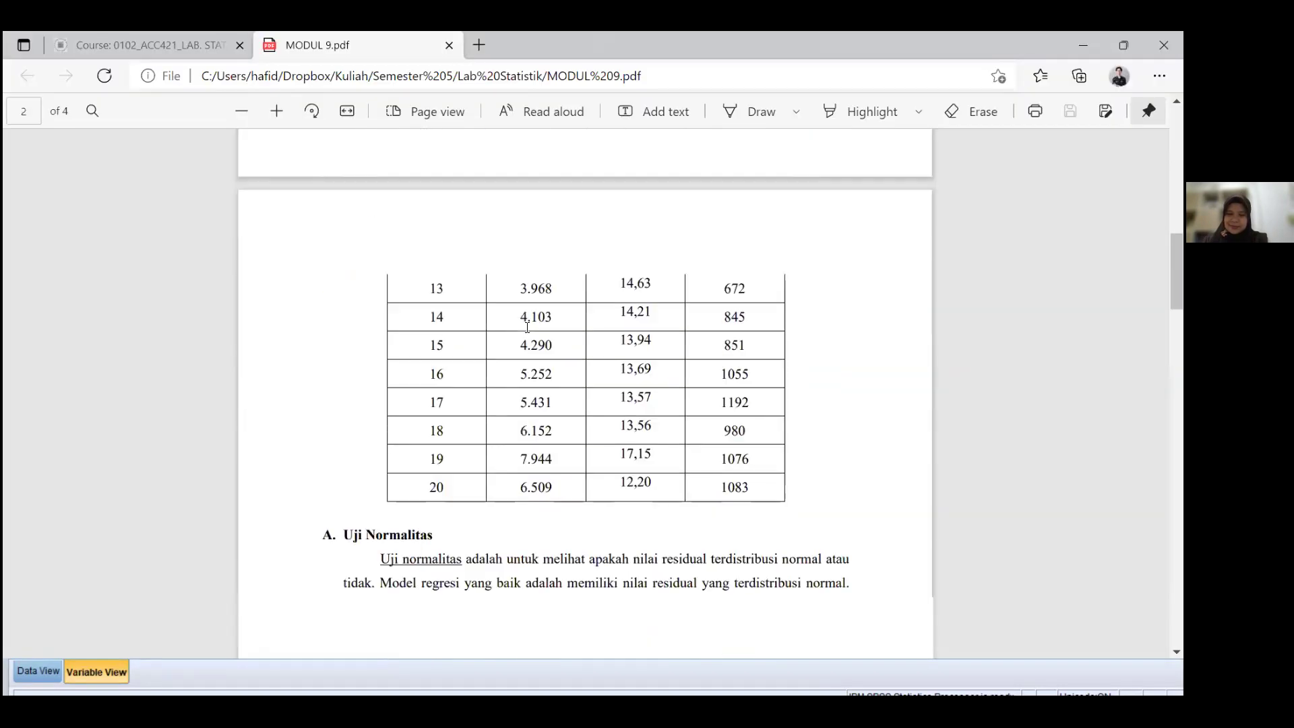
pyautogui.scroll(5, 522, 324)
pyautogui.hotkey('alt', 'Tab')
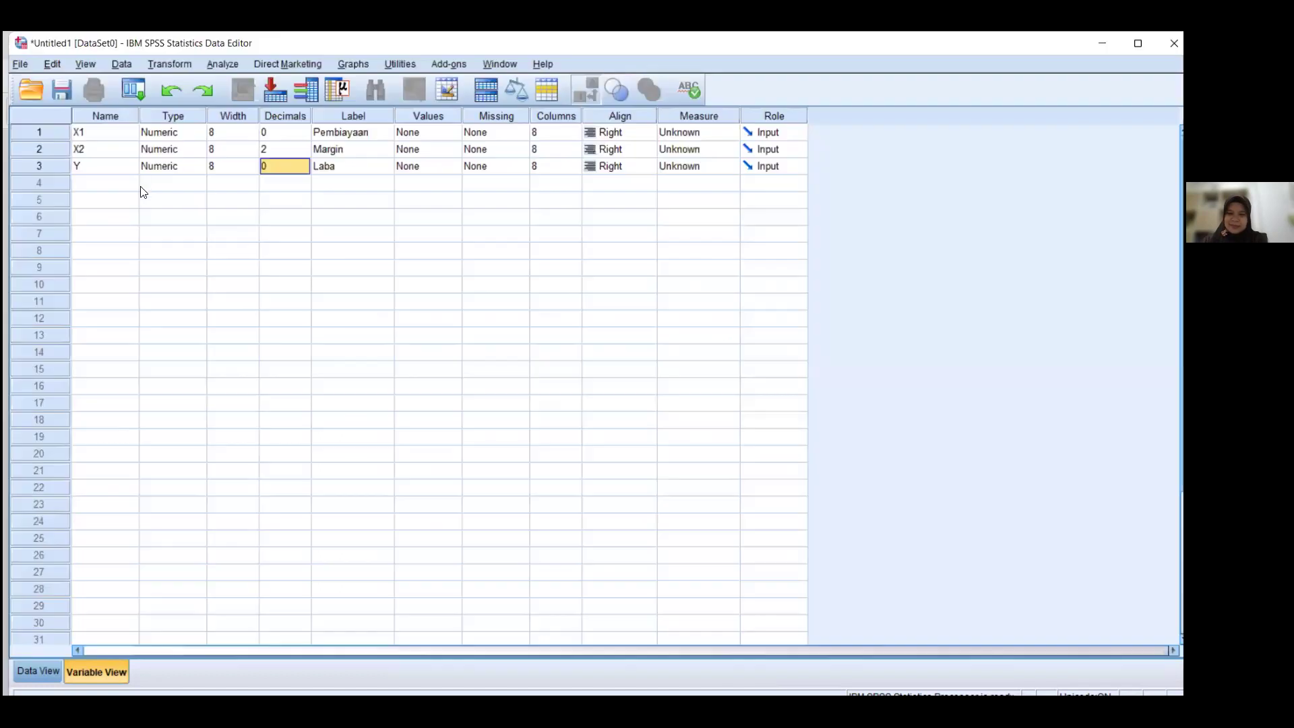
pyautogui.hotkey('alt', 'Tab')
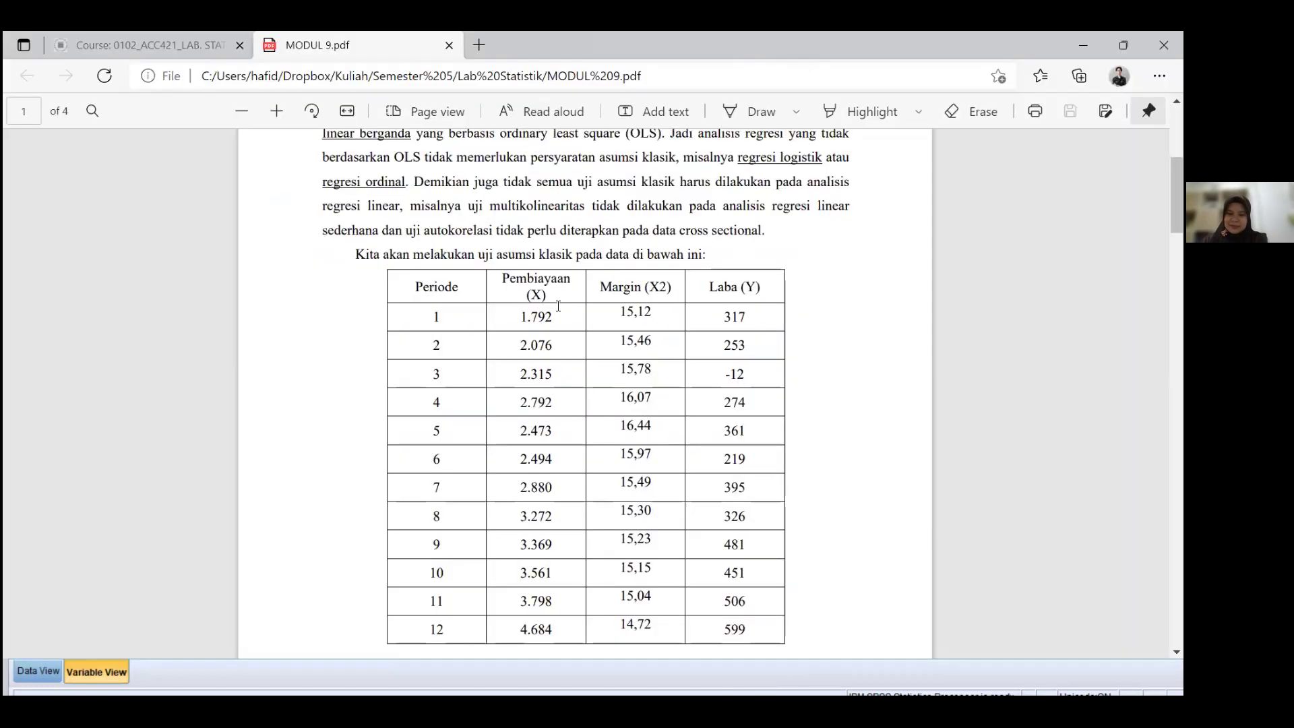
pyautogui.scroll(-2, 574, 342)
pyautogui.moveTo(721, 230); pyautogui.dragTo(743, 547)
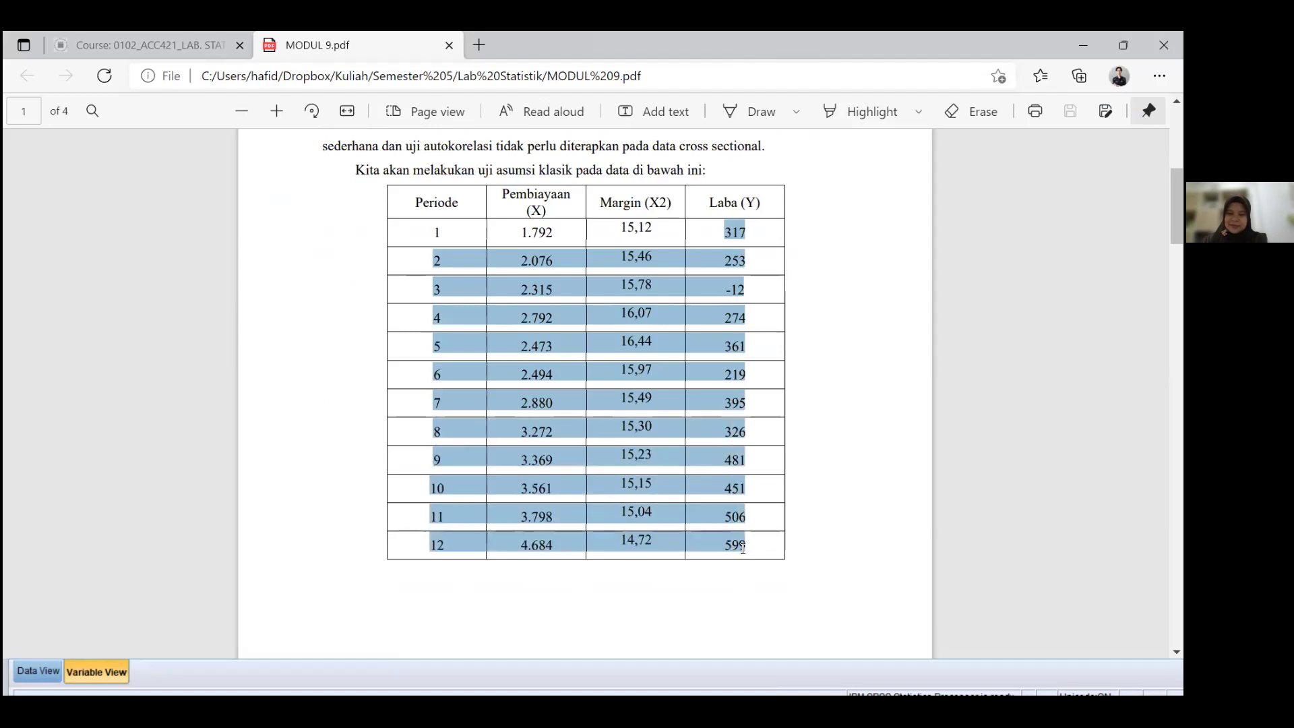
pyautogui.moveTo(520, 230); pyautogui.dragTo(548, 273)
pyautogui.scroll(-10, 576, 383)
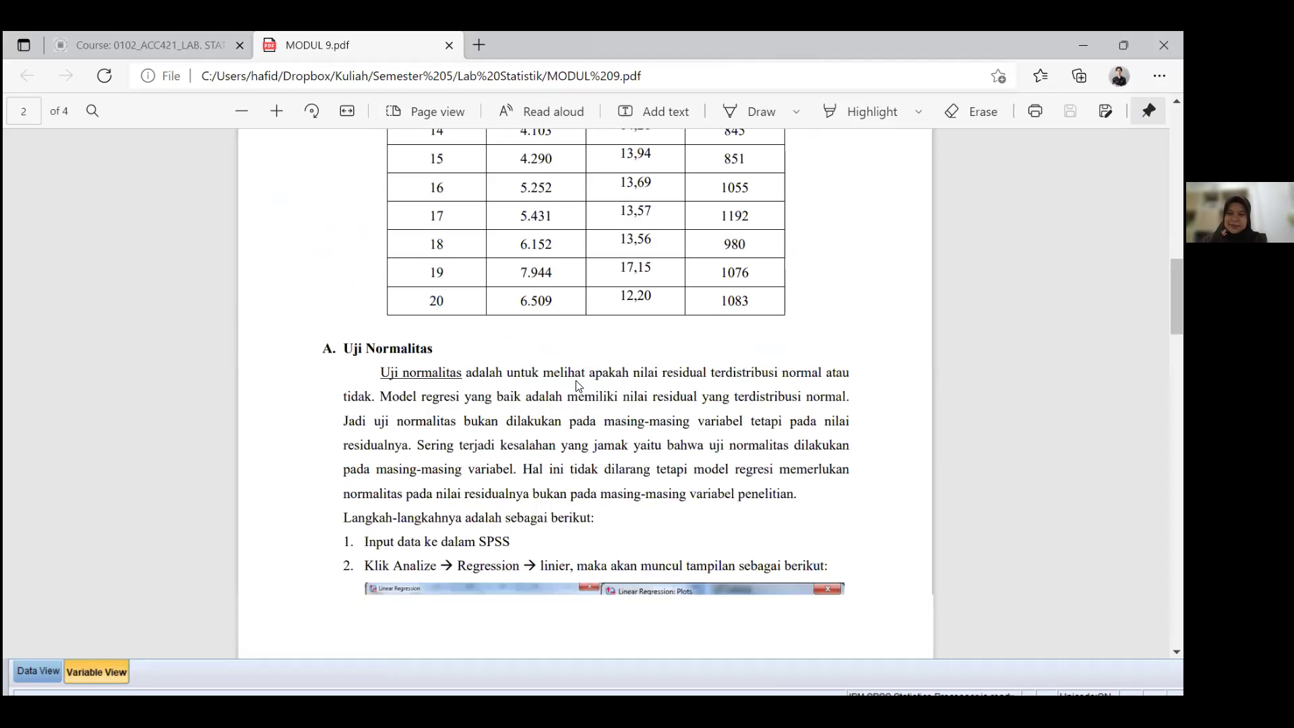
pyautogui.scroll(8, 577, 386)
pyautogui.scroll(-3, 567, 350)
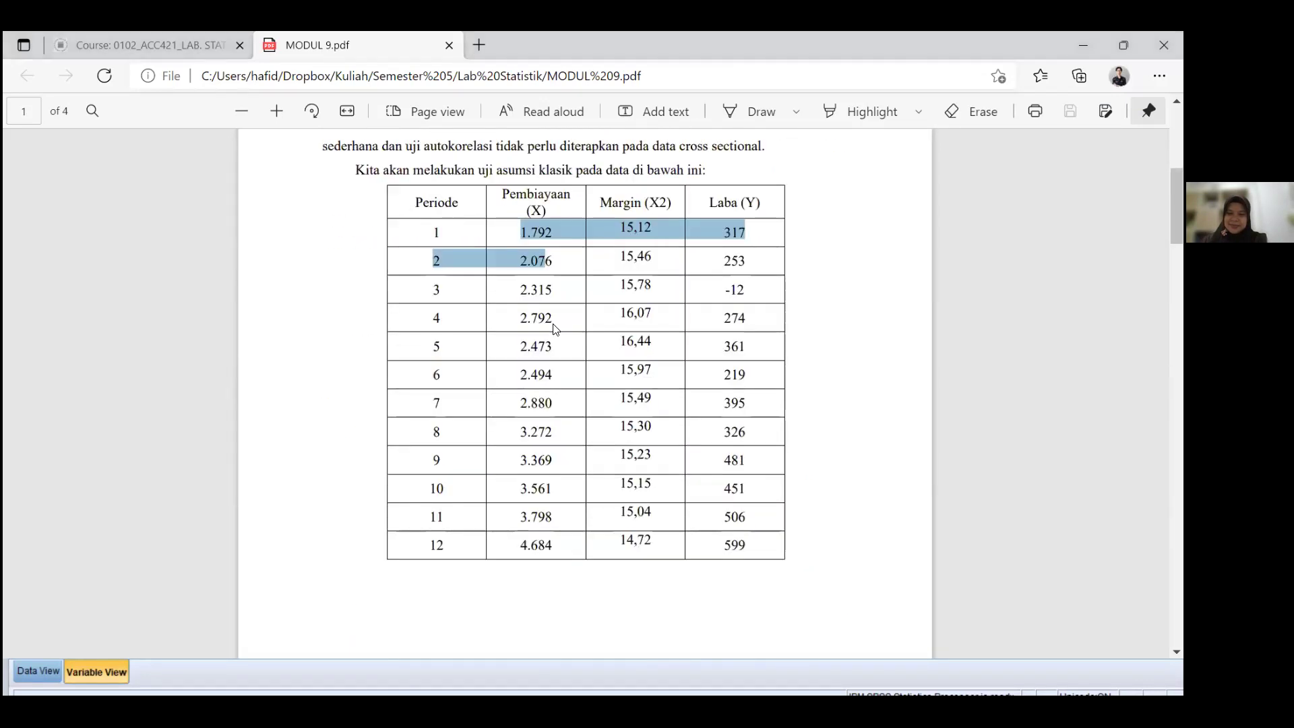
pyautogui.hotkey('alt', 'Tab')
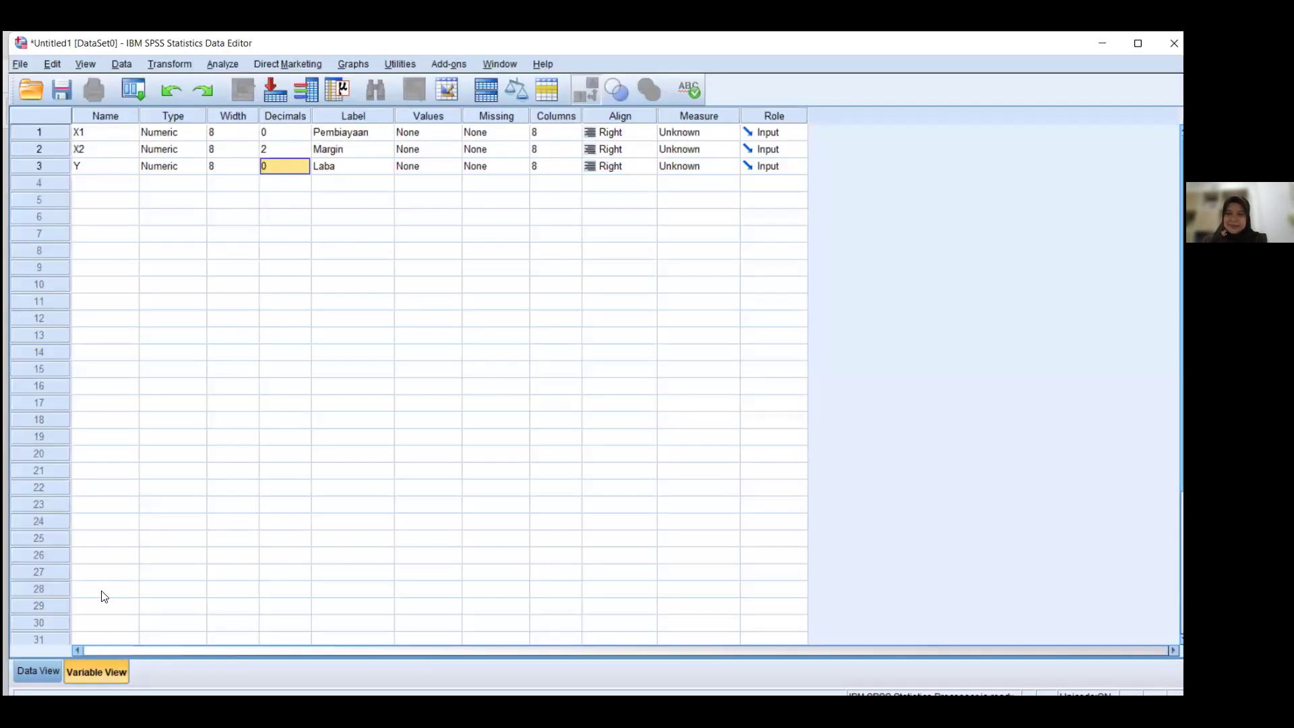
# Enter 1.79 in the first row of X1 in the SPSS data sheet and compare it with MODUL 9.pdf
pyautogui.click(37, 670)
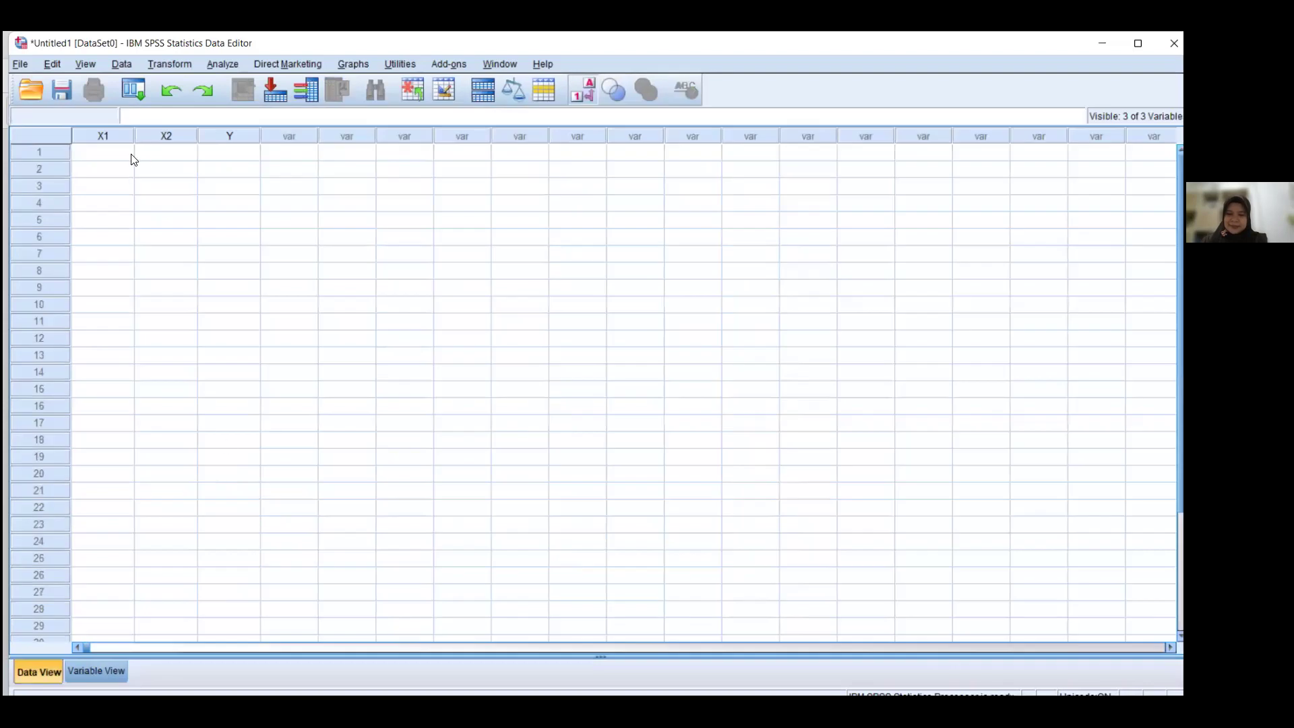
pyautogui.write('1')
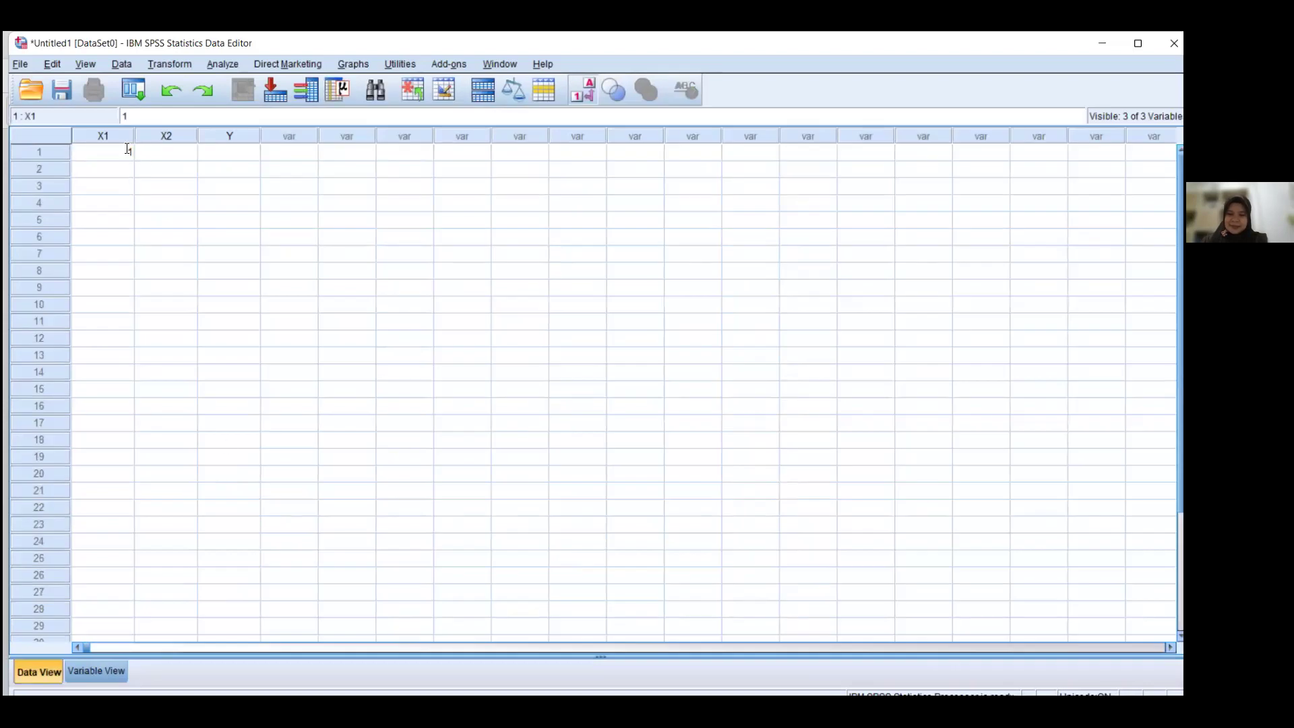
pyautogui.write('.792')
pyautogui.hotkey('alt', 'Tab')
pyautogui.hotkey('alt', 'Tab')
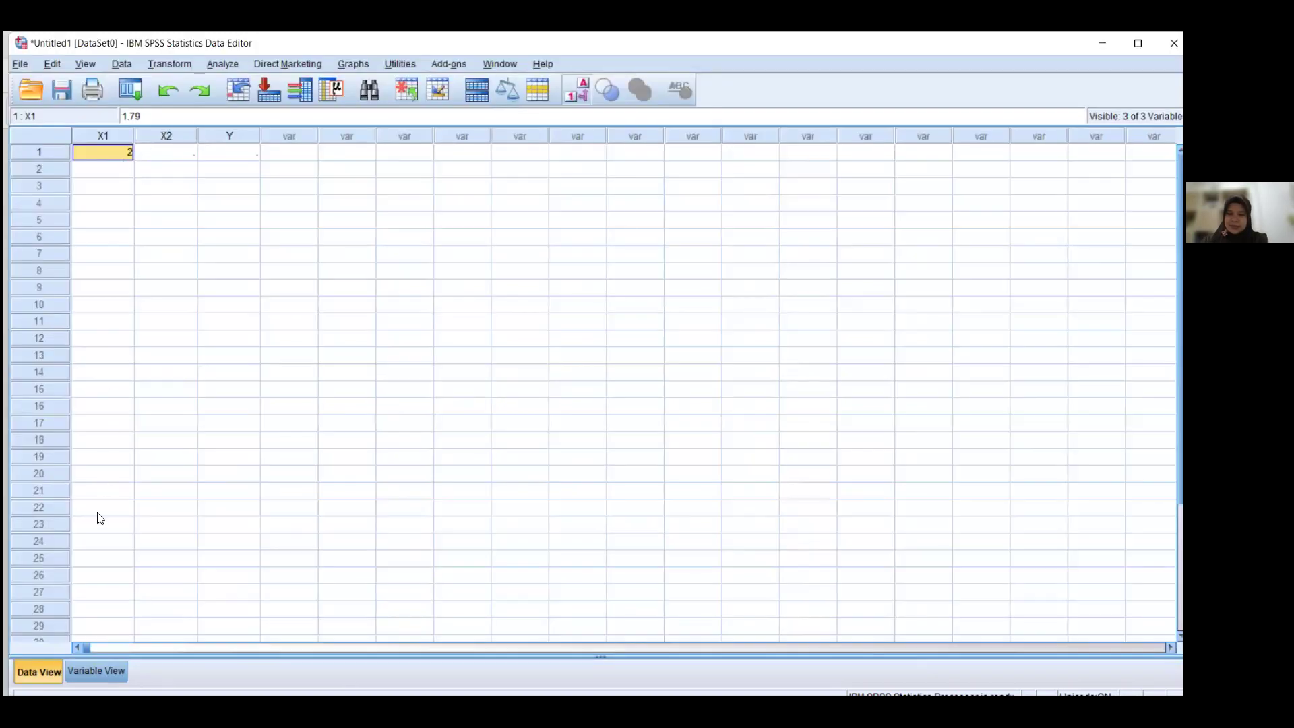
# Set the decimals of the X1 variable to 3 and return to the data sheet
pyautogui.click(100, 671)
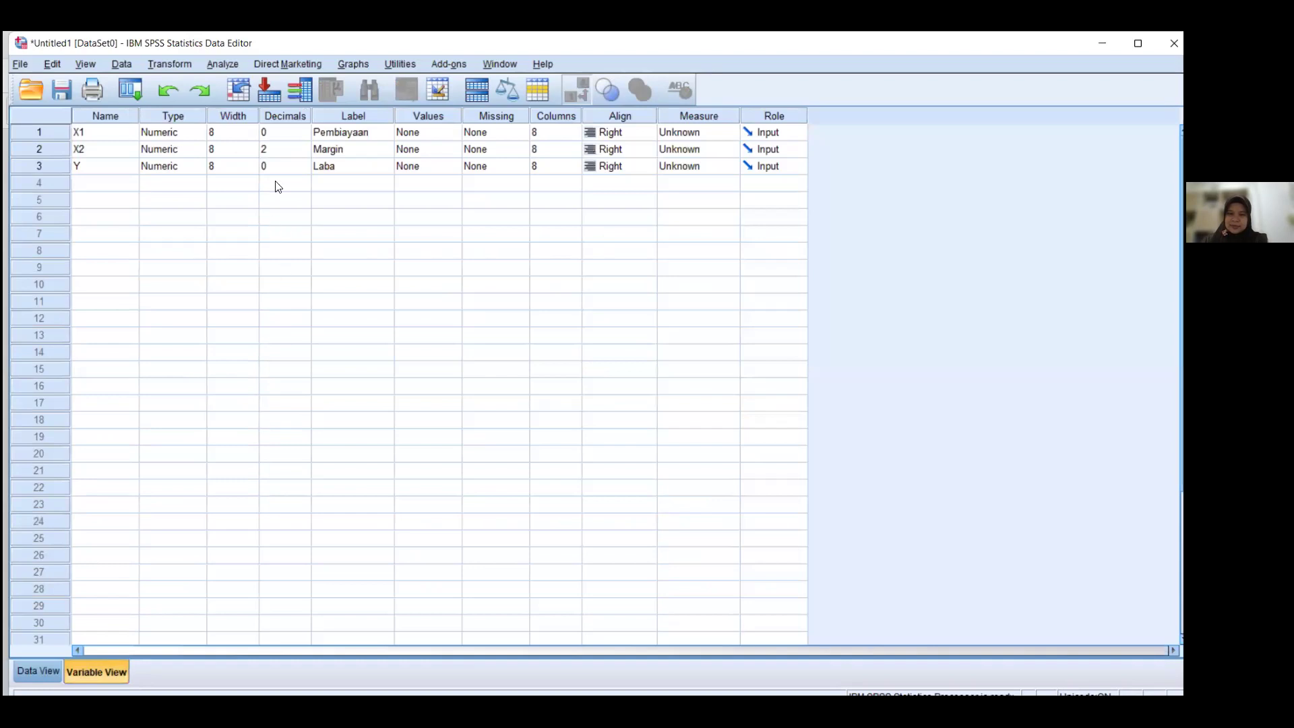
pyautogui.click(296, 132)
pyautogui.click(304, 128)
pyautogui.click(304, 128)
pyautogui.click(97, 455)
pyautogui.click(44, 670)
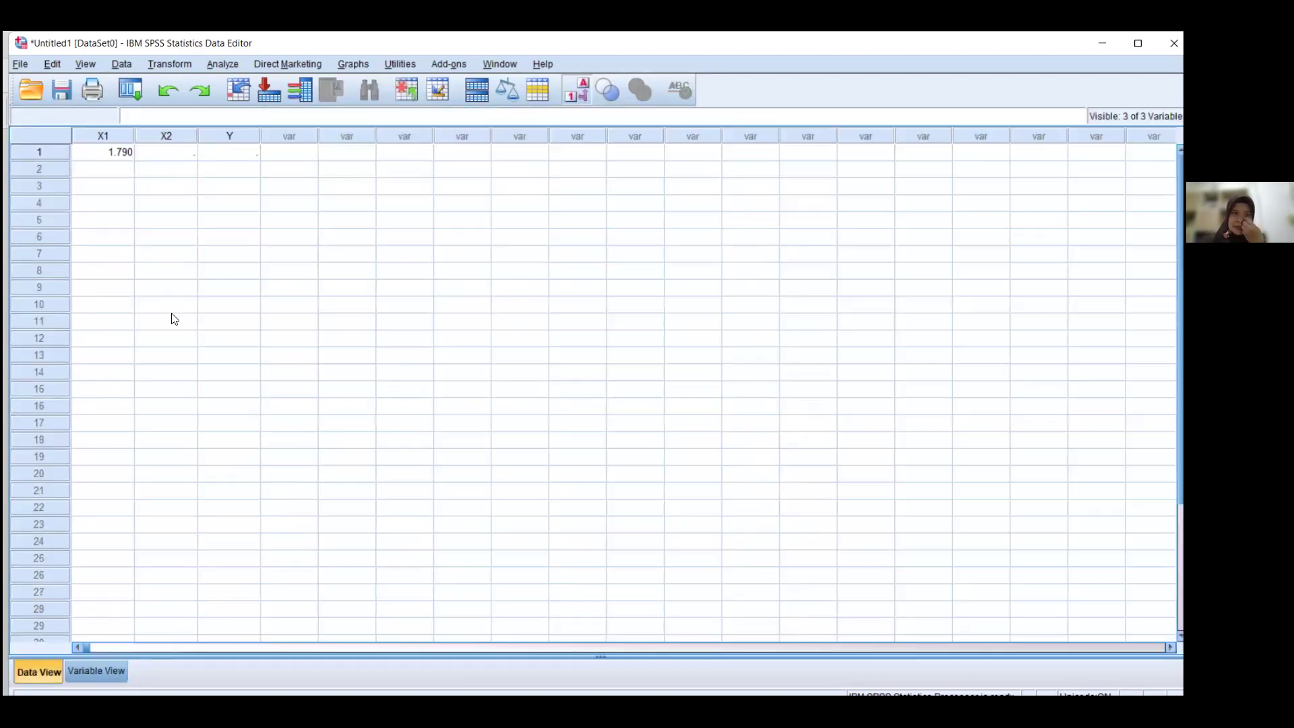
# Correct the first X1 value to 1.792 and check it against the table in MODUL 9.pdf
pyautogui.doubleClick(125, 151)
pyautogui.click(156, 114)
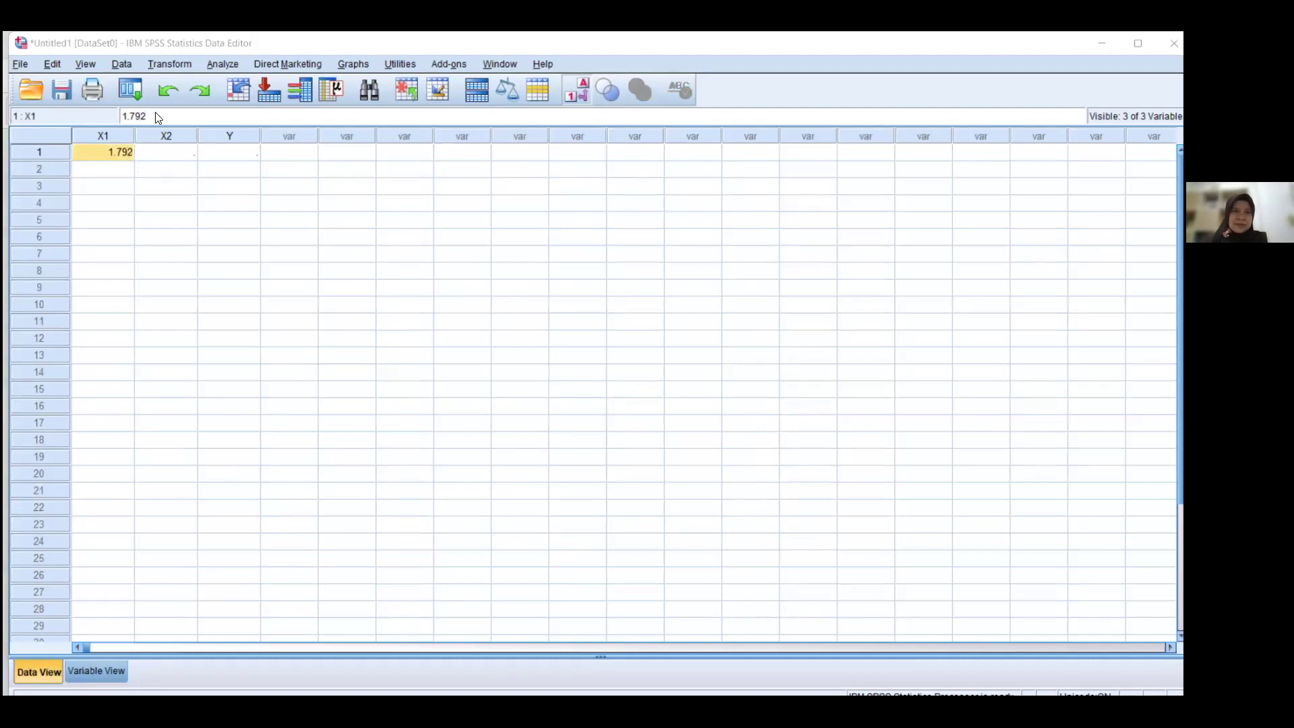
pyautogui.hotkey('alt', 'Tab')
pyautogui.hotkey('alt', 'Tab')
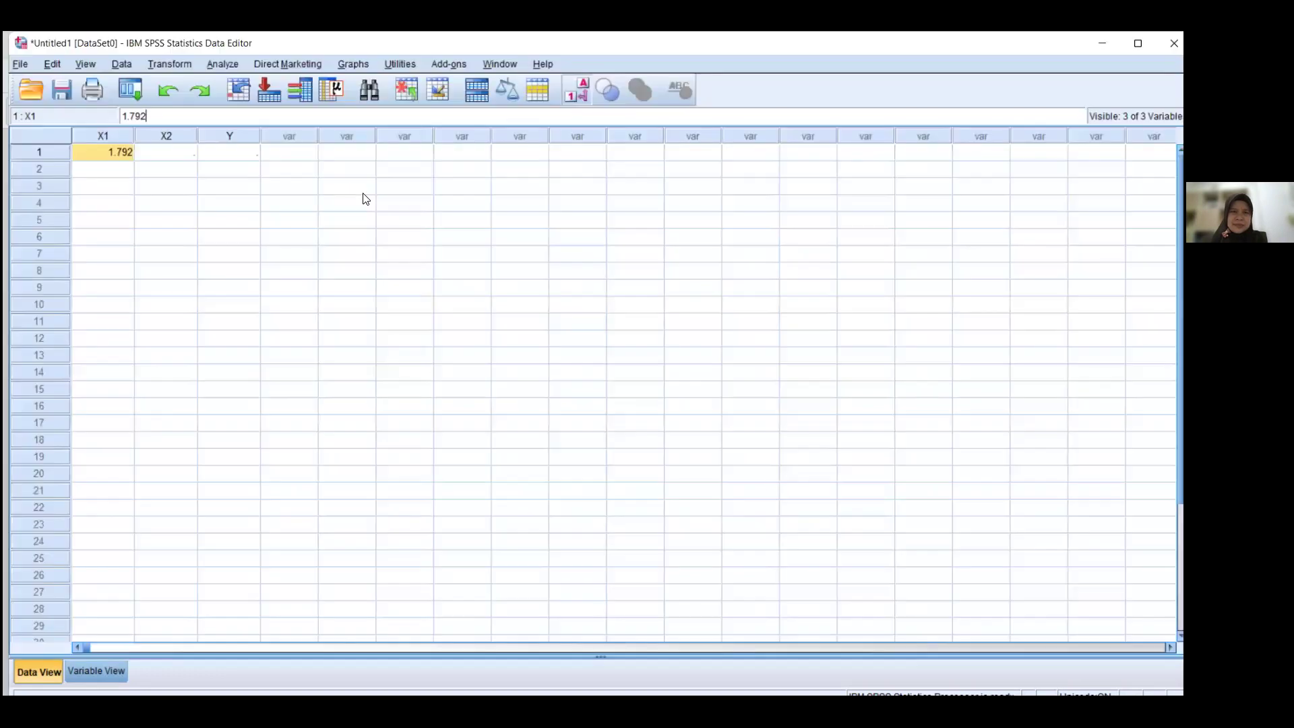
# Enter 2.076 as the X1 value in the second row
pyautogui.click(105, 170)
pyautogui.write('2076')
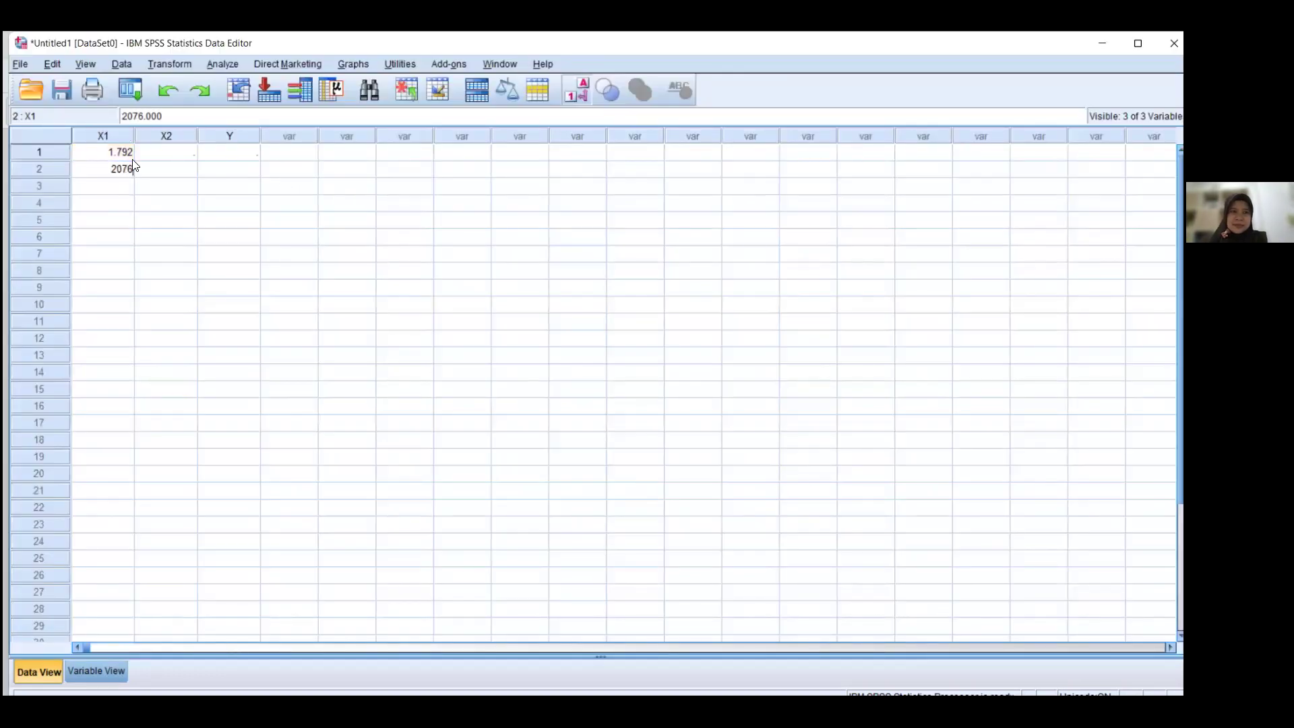
pyautogui.click(98, 186)
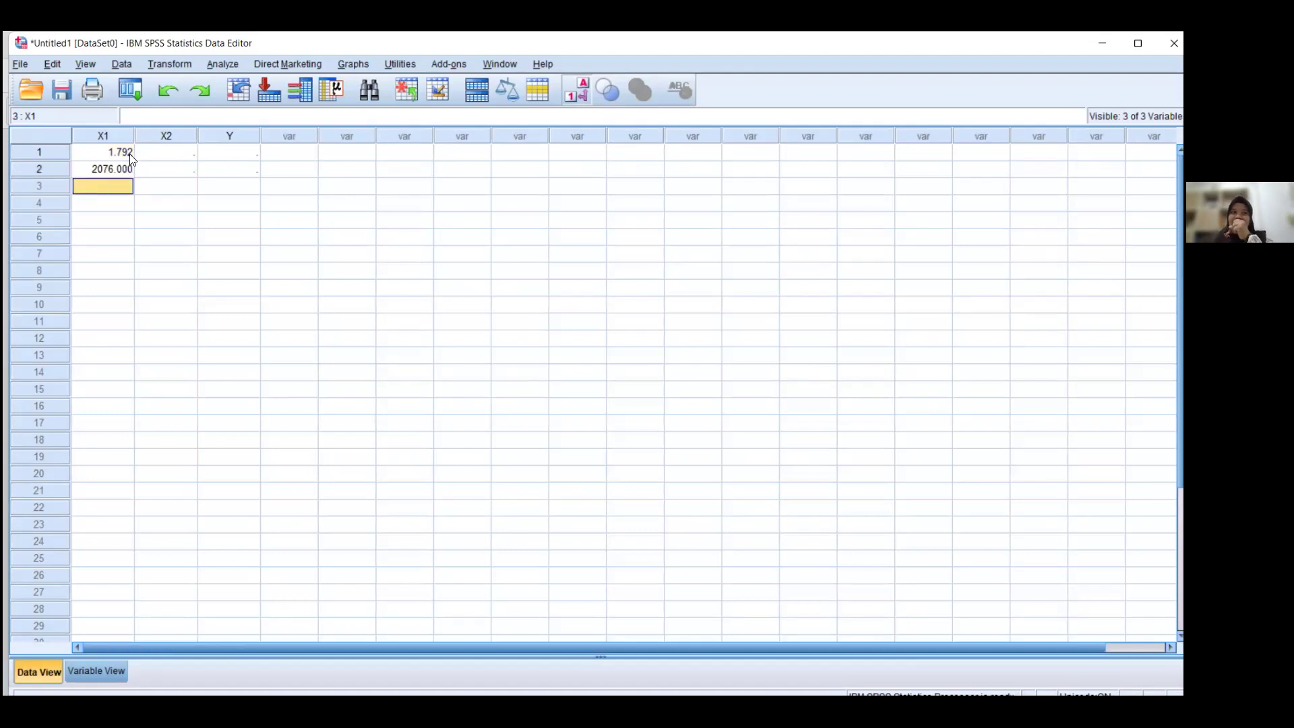
pyautogui.click(126, 169)
pyautogui.doubleClick(159, 116)
pyautogui.write('2')
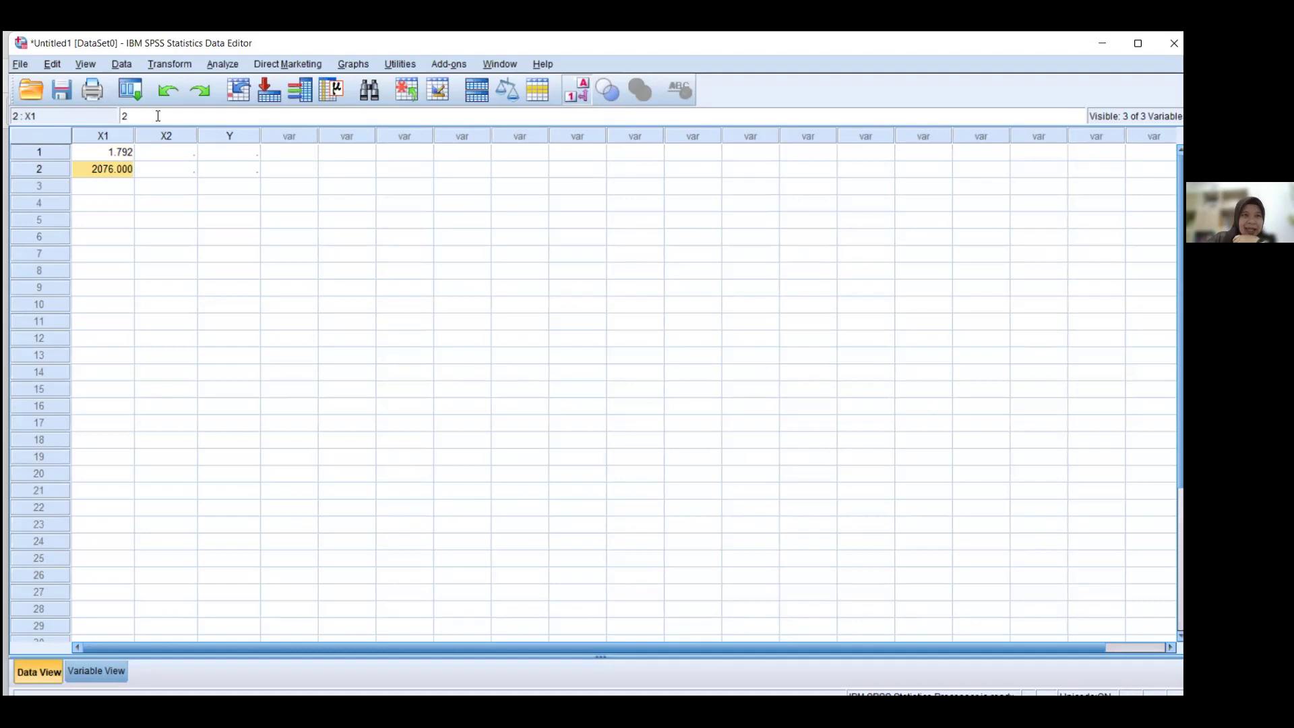
pyautogui.write('.076')
pyautogui.click(152, 205)
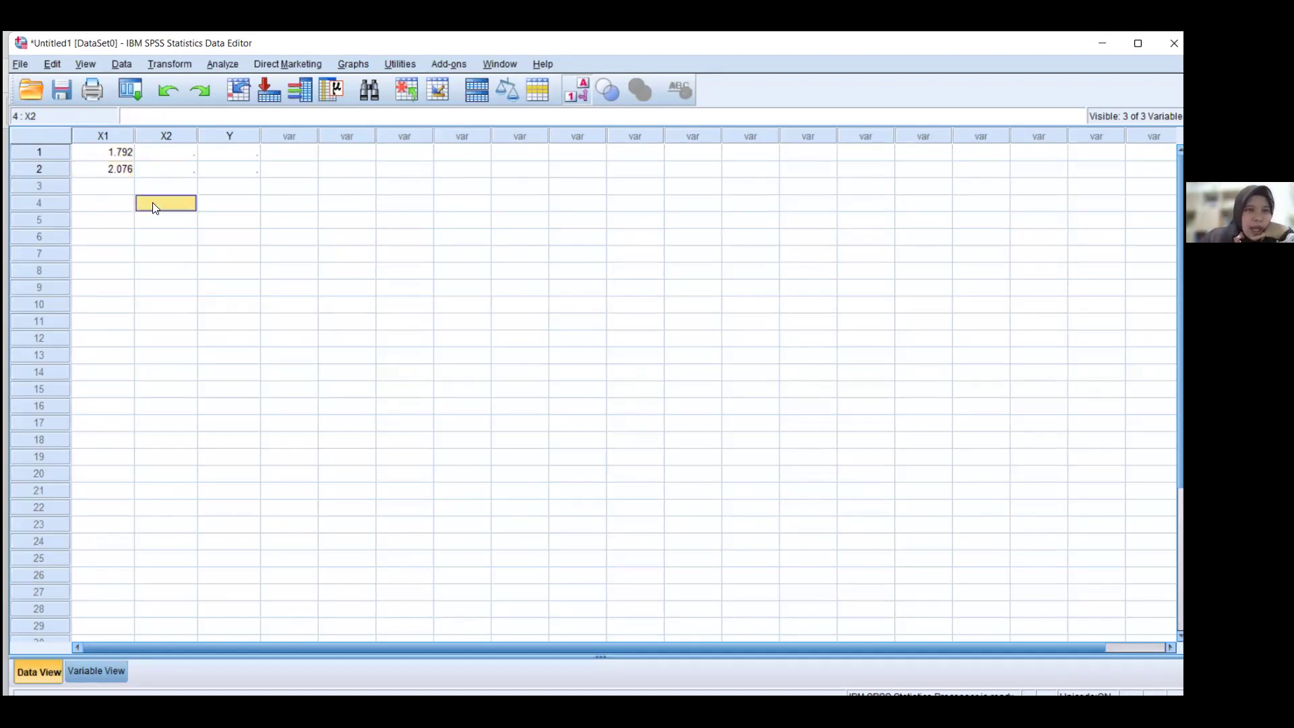
# Switch to MODUL 9.pdf, look through its data table and highlight the Margin (X2) value for period 1
pyautogui.hotkey('alt', 'Tab')
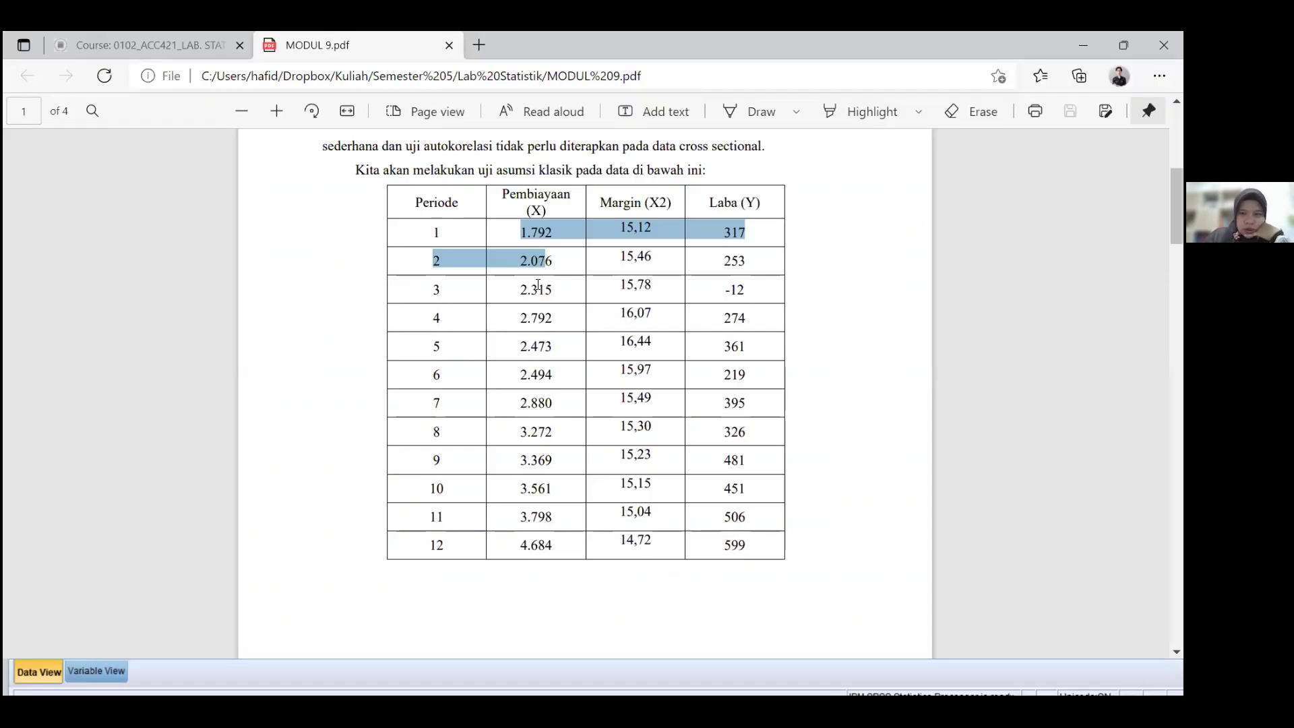
pyautogui.click(538, 285)
pyautogui.scroll(-2, 567, 262)
pyautogui.scroll(2, 566, 262)
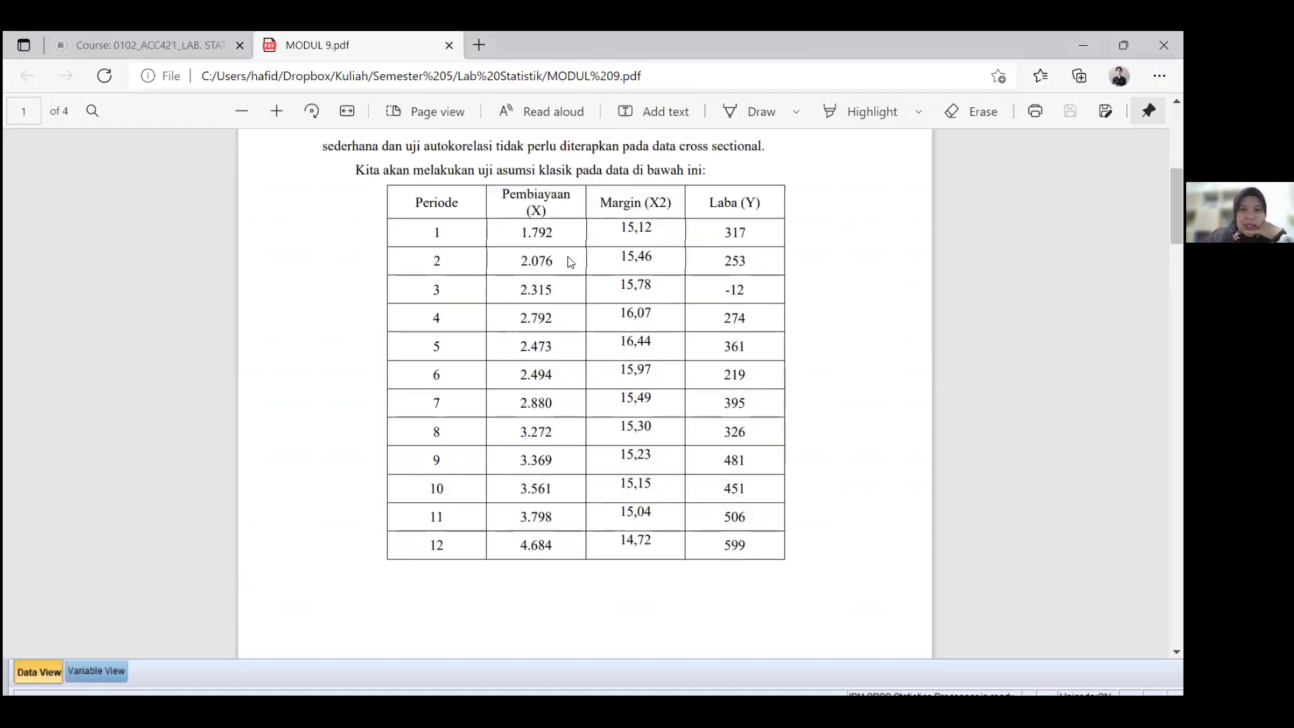
pyautogui.scroll(-2, 604, 270)
pyautogui.scroll(2, 586, 274)
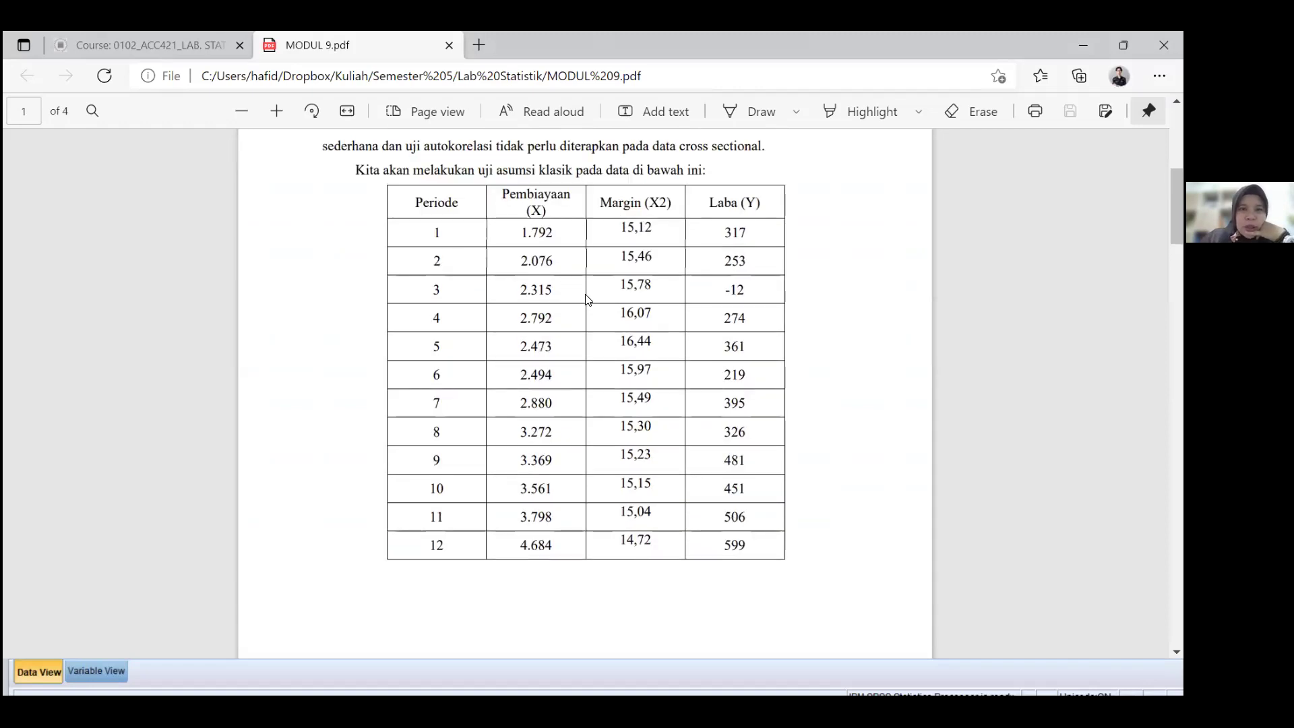
pyautogui.scroll(-1, 587, 302)
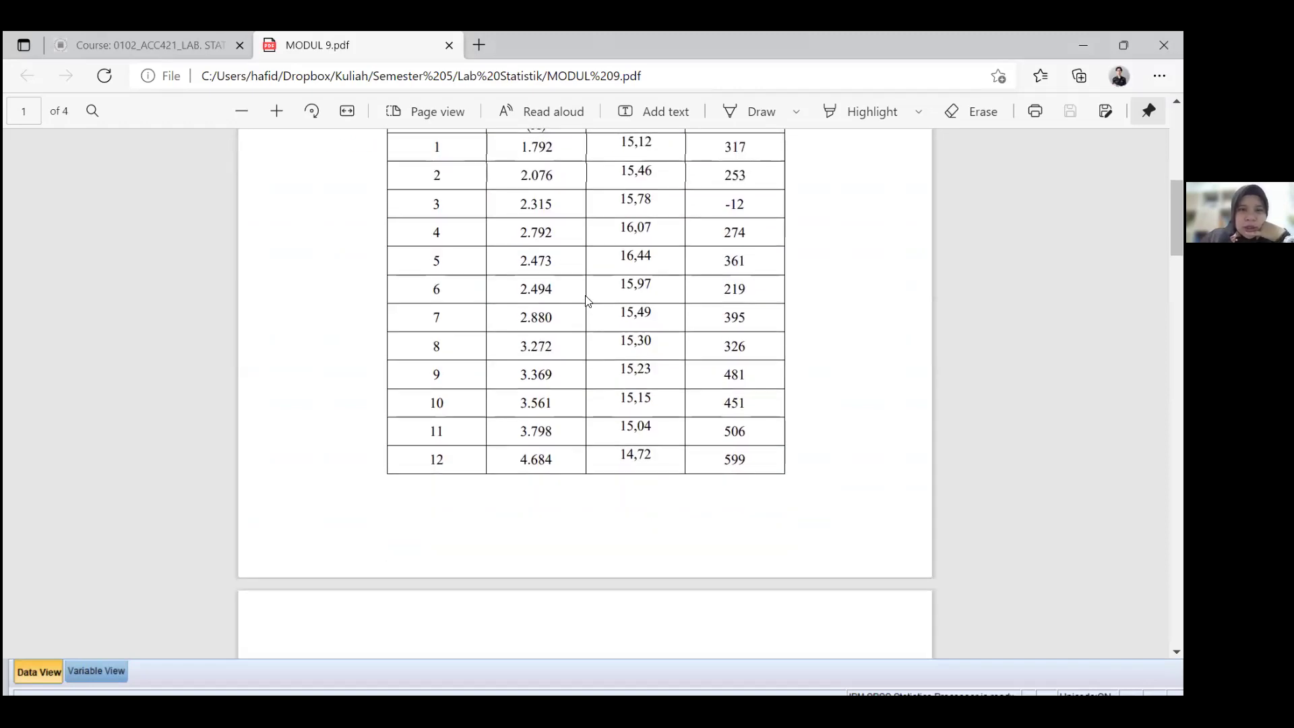
pyautogui.scroll(2, 586, 302)
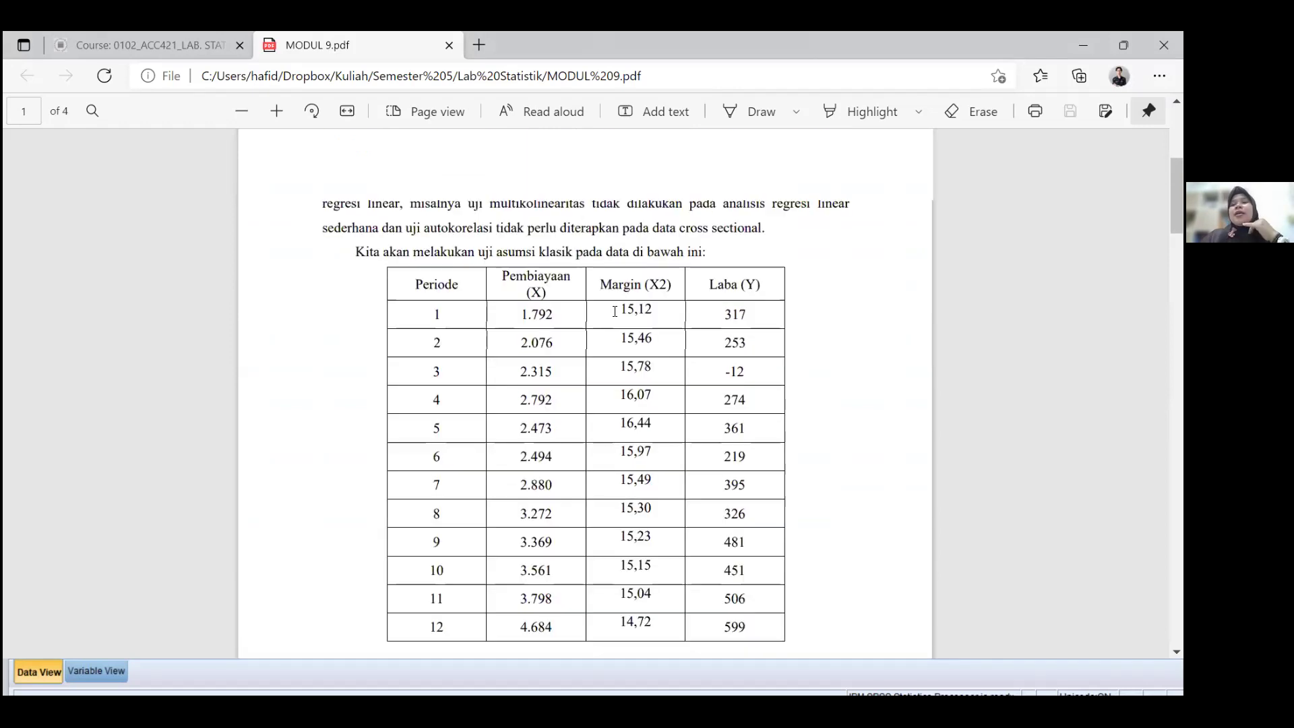
pyautogui.moveTo(622, 312); pyautogui.dragTo(654, 321)
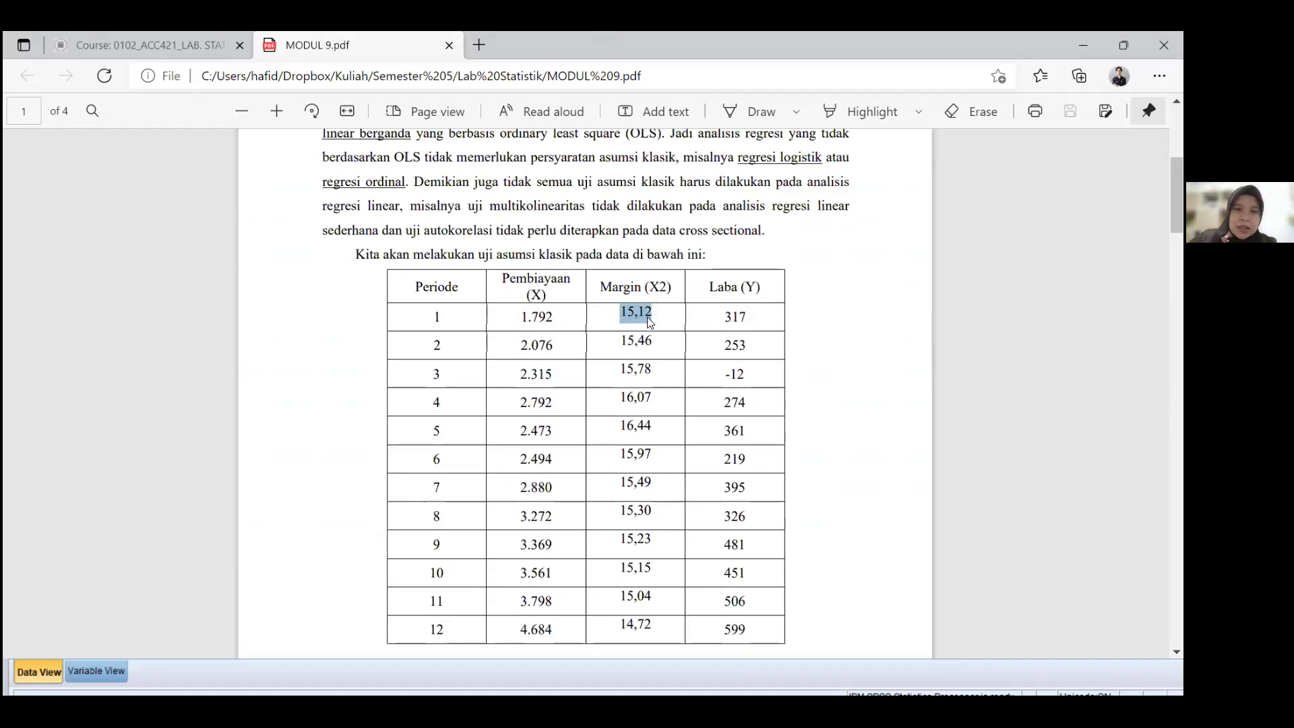
# Switch back to the SPSS Data Editor and enter 15.12 as the X2 value in the first row
pyautogui.hotkey('alt', 'Tab')
pyautogui.click(179, 154)
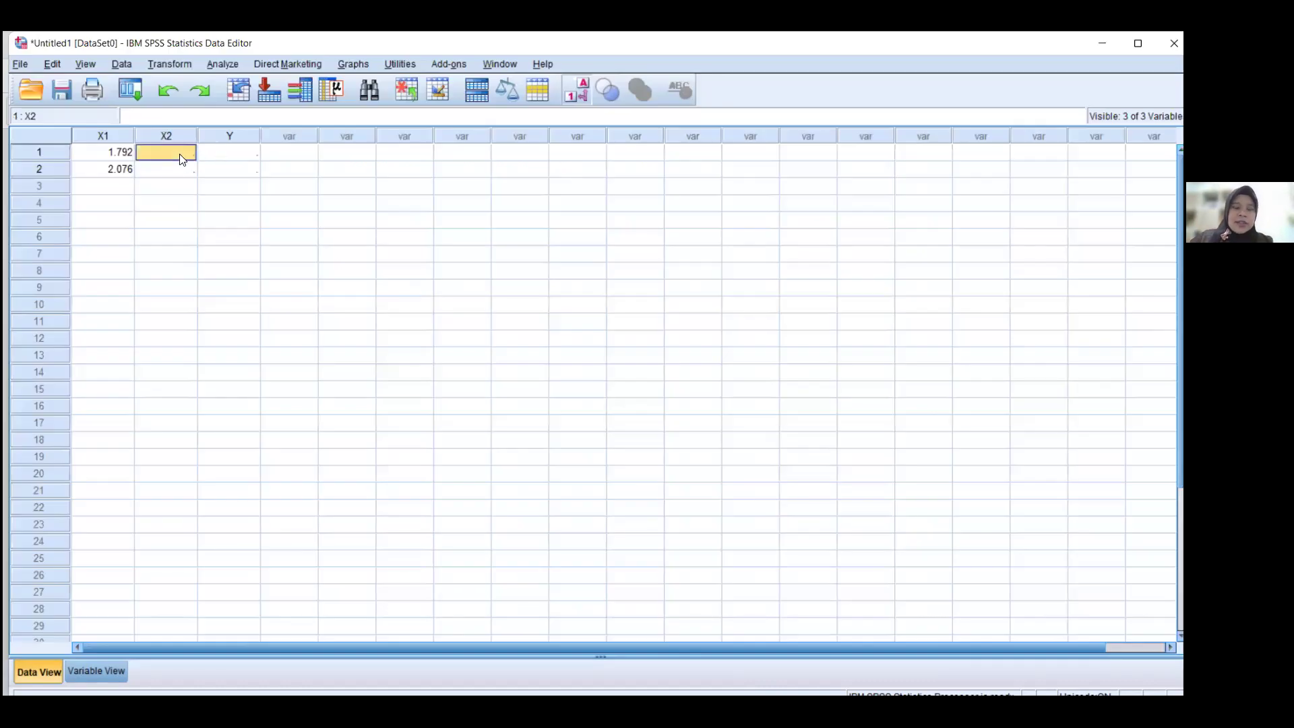
pyautogui.write('1512.00')
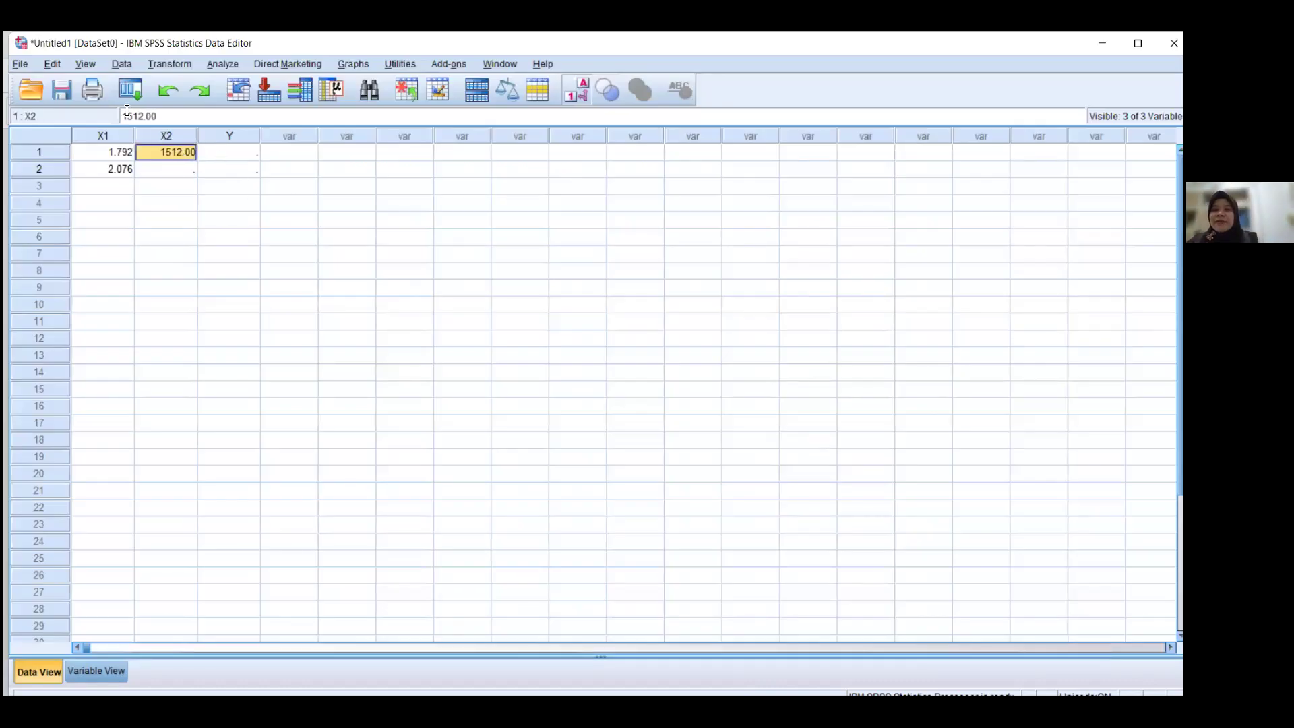
pyautogui.click(166, 114)
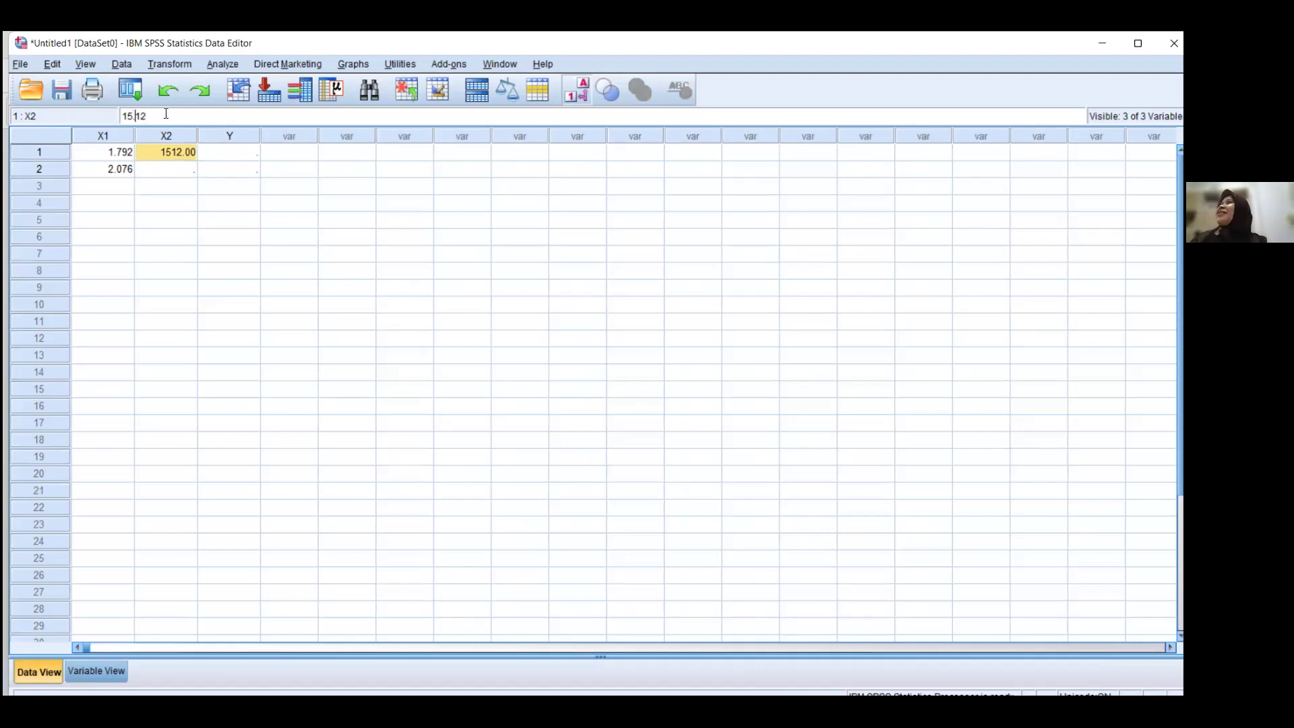
pyautogui.click(192, 170)
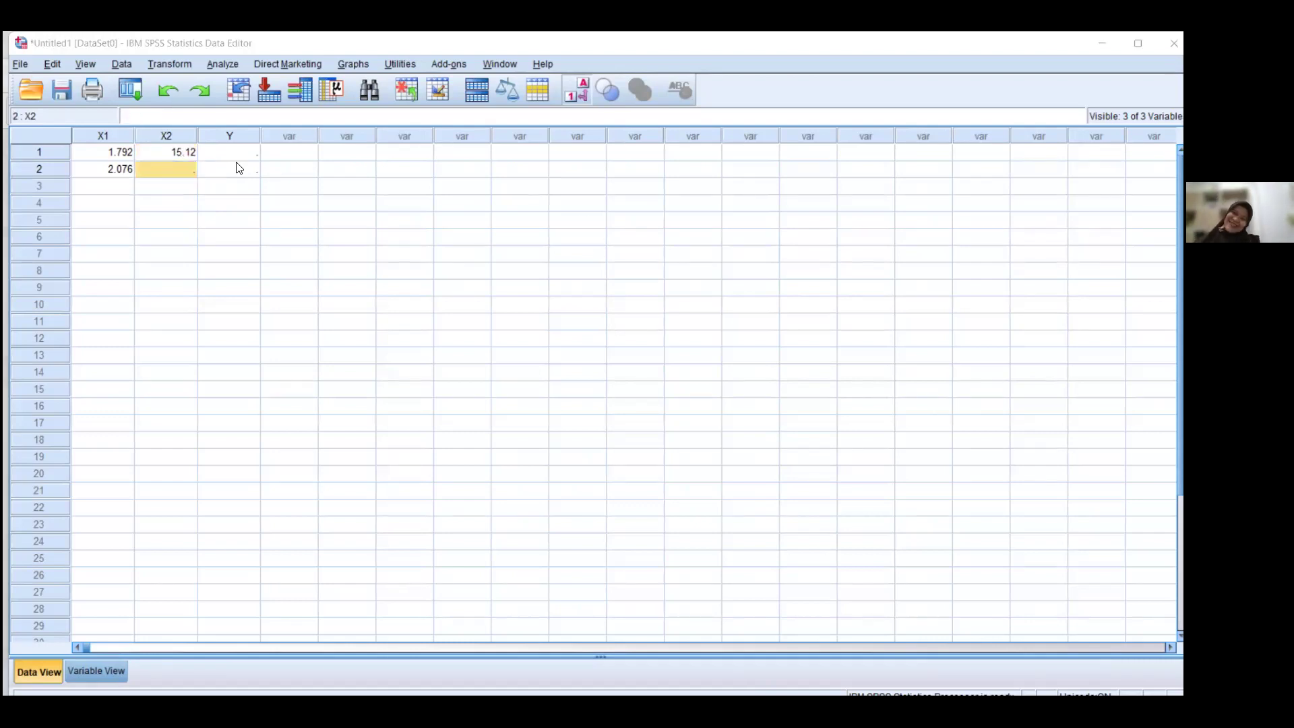
# Highlight the period 2 Margin (X2) value in MODUL 9.pdf and return to the second-row X2 cell in SPSS
pyautogui.hotkey('alt', 'Tab')
pyautogui.moveTo(652, 340); pyautogui.dragTo(617, 344)
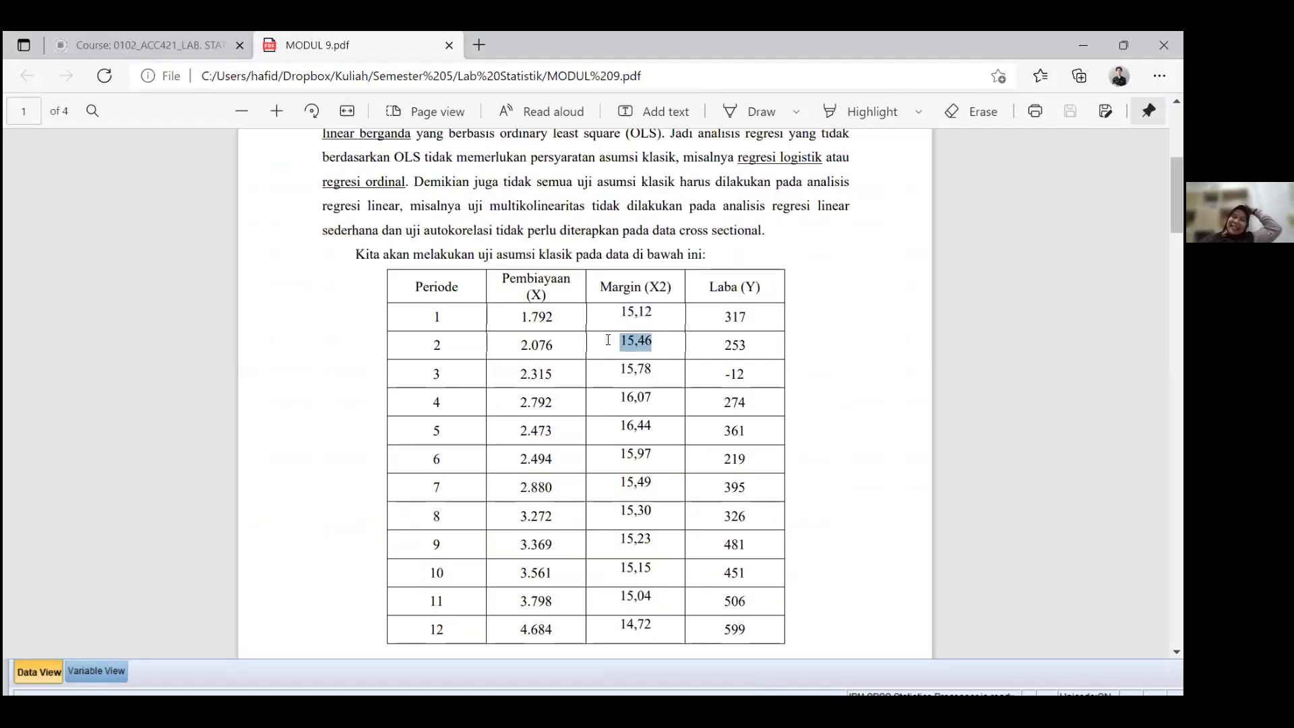
pyautogui.hotkey('alt', 'Tab')
pyautogui.hotkey('alt', 'f')
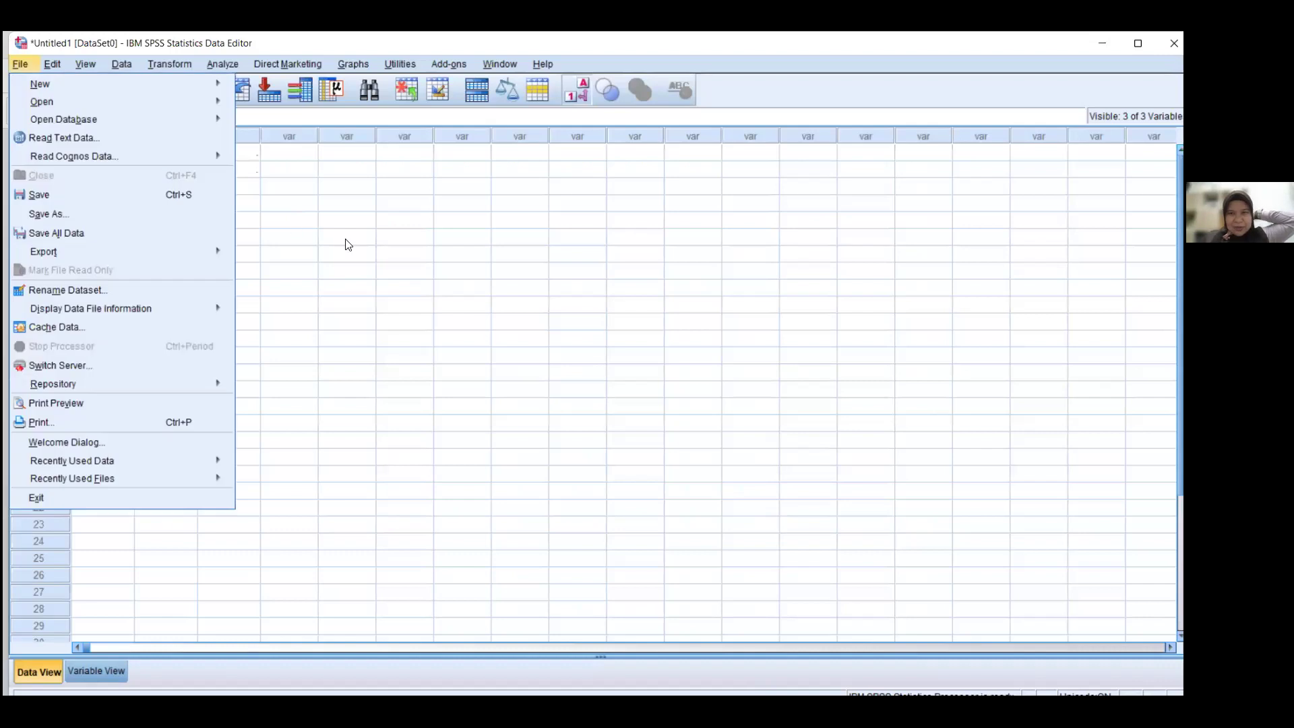
pyautogui.click(379, 251)
pyautogui.click(169, 171)
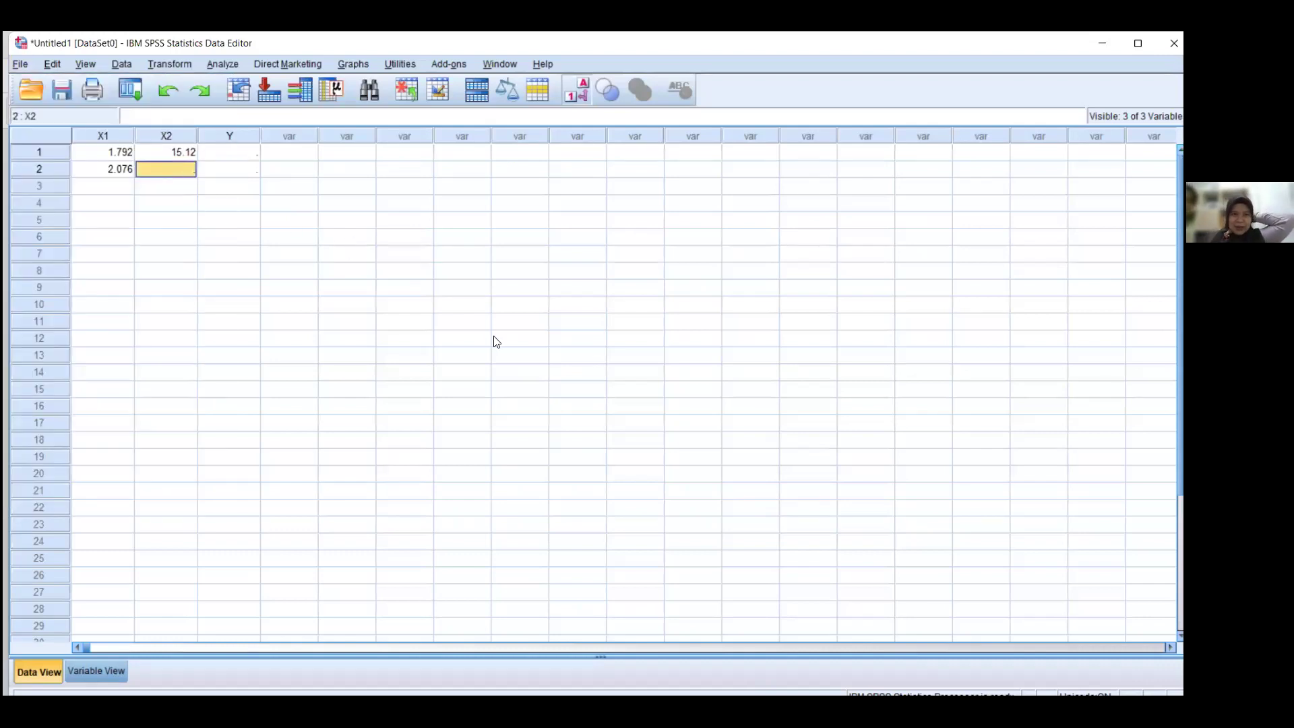
# Switch to MODUL 9.pdf and look through its data table for periods 1 to 17
pyautogui.hotkey('alt', 'Tab')
pyautogui.click(621, 348)
pyautogui.moveTo(621, 352); pyautogui.dragTo(666, 620)
pyautogui.scroll(-3, 607, 452)
pyautogui.moveTo(626, 372); pyautogui.dragTo(634, 372)
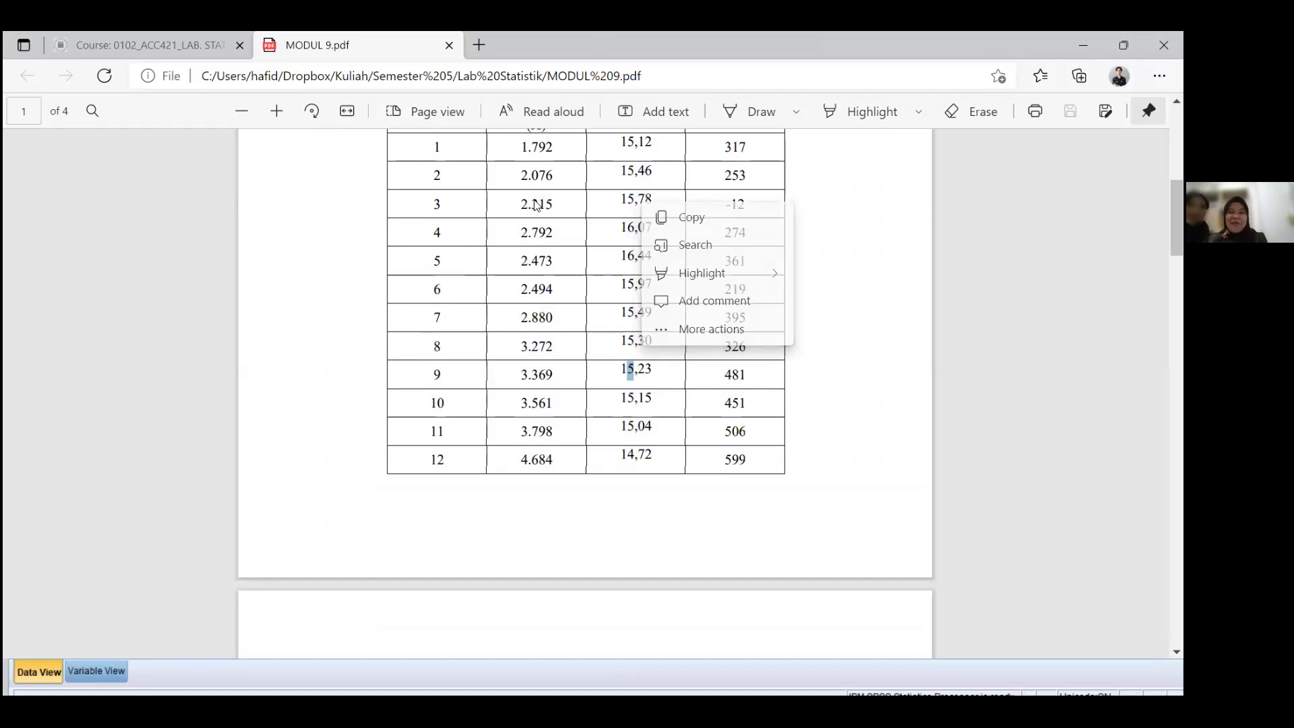
pyautogui.moveTo(528, 172); pyautogui.dragTo(532, 172)
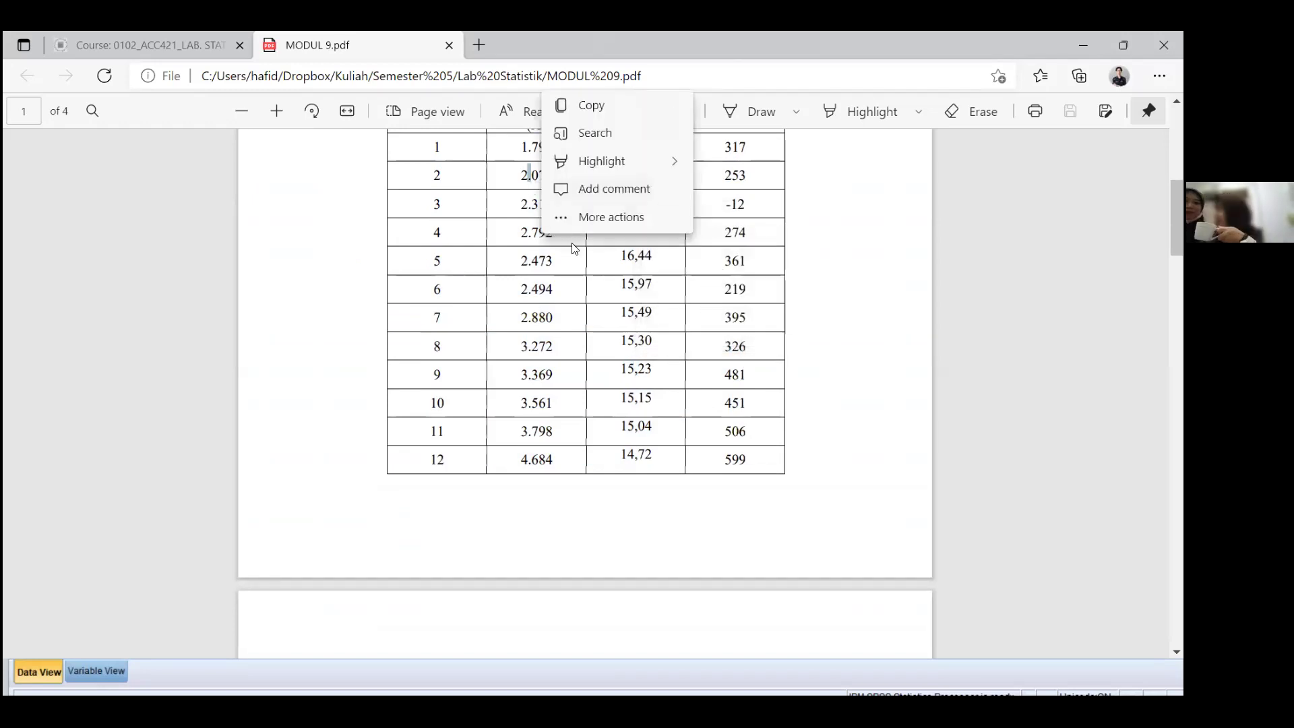
pyautogui.scroll(-10, 584, 314)
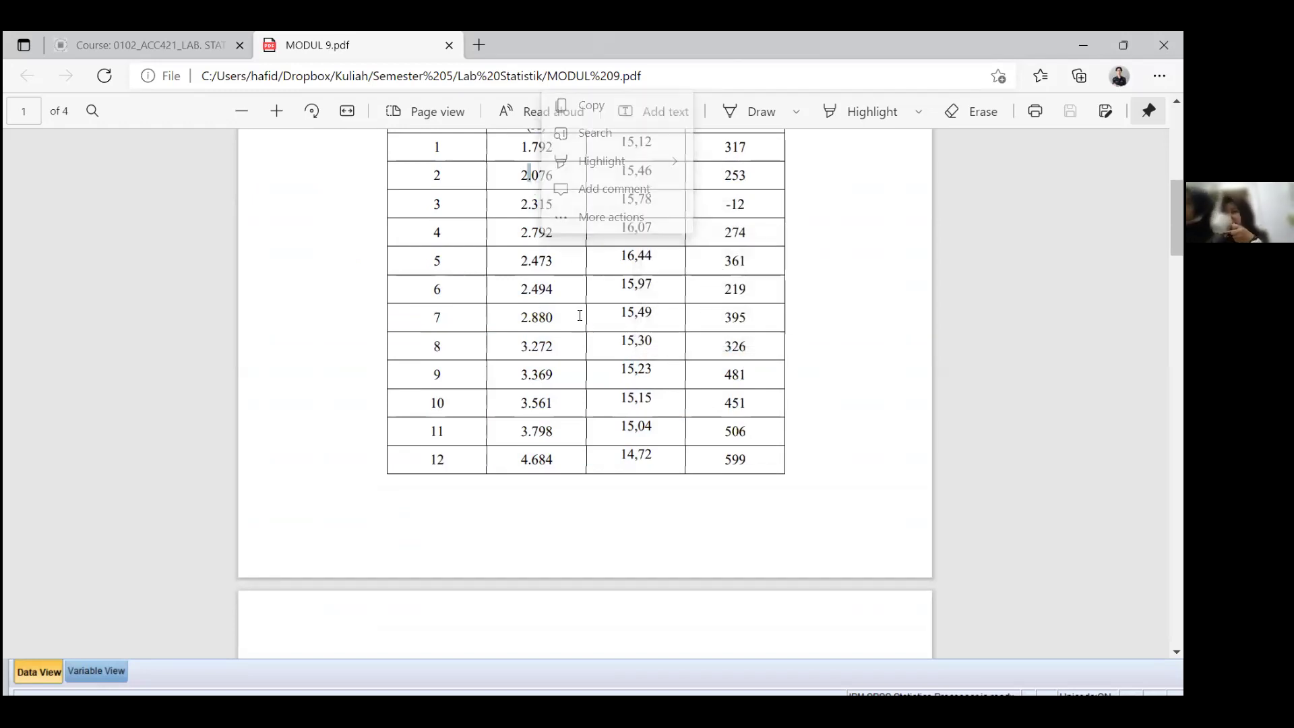
pyautogui.scroll(15, 592, 296)
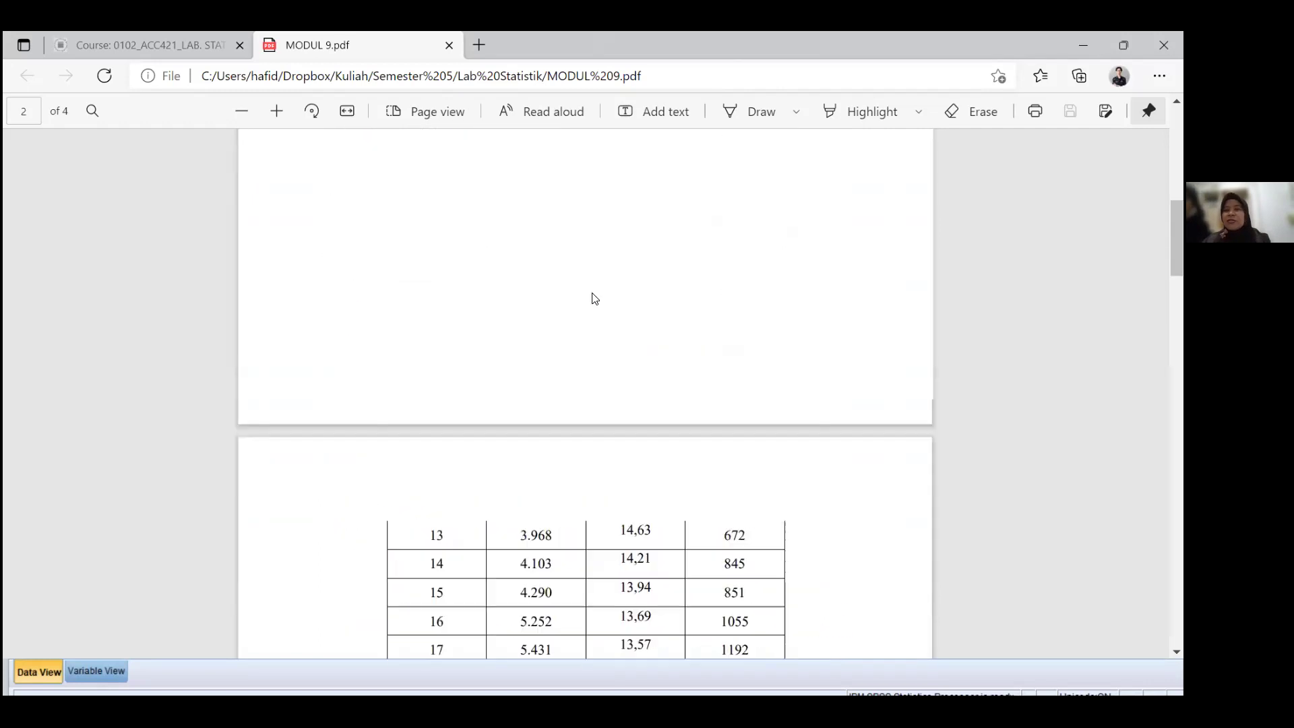
# Try to paste the PDF table data, from the period 1 Margin value through period 20, into the X2 column from row 2 in SPSS
pyautogui.scroll(-5, 628, 357)
pyautogui.moveTo(619, 141); pyautogui.dragTo(753, 488)
pyautogui.moveTo(736, 563); pyautogui.dragTo(749, 627)
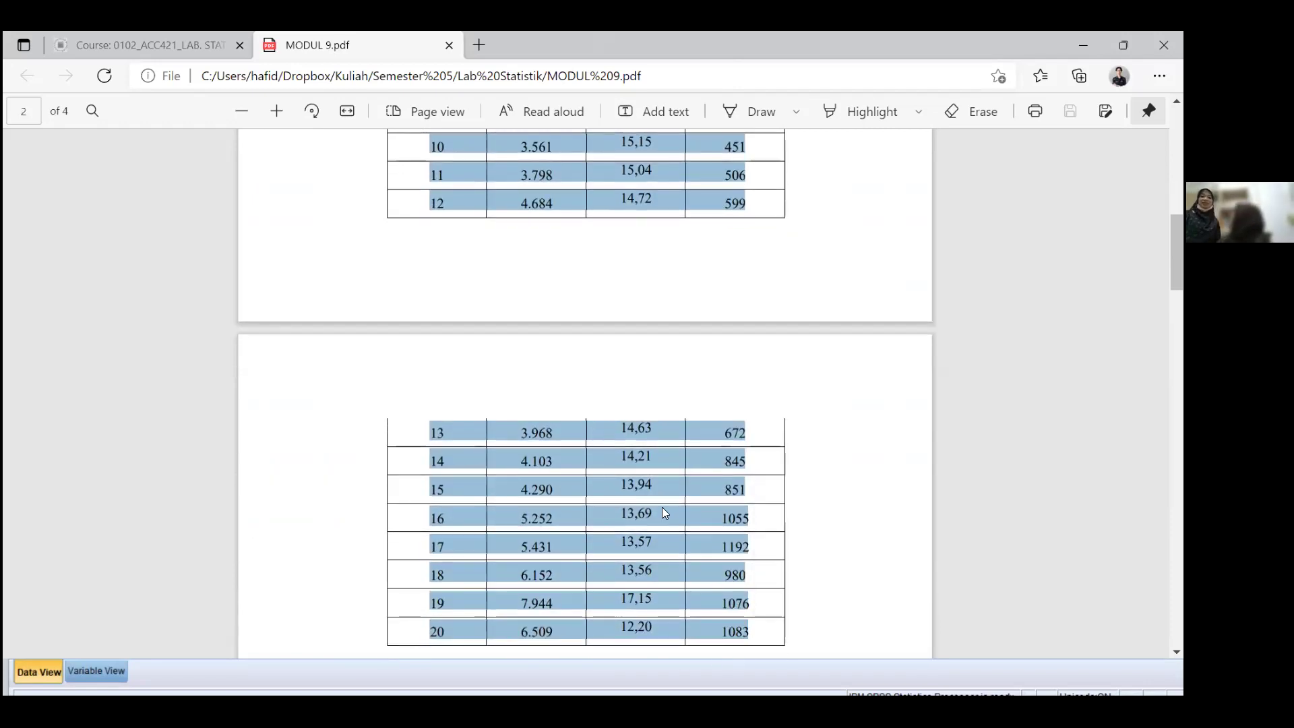
pyautogui.hotkey('alt', 'Tab')
pyautogui.write('.00 .00 .00 .00 .00 .00 .00 .00 .00 .00 .00 .00 .00 .00 .00 .00 .00 .00 .00 .00')
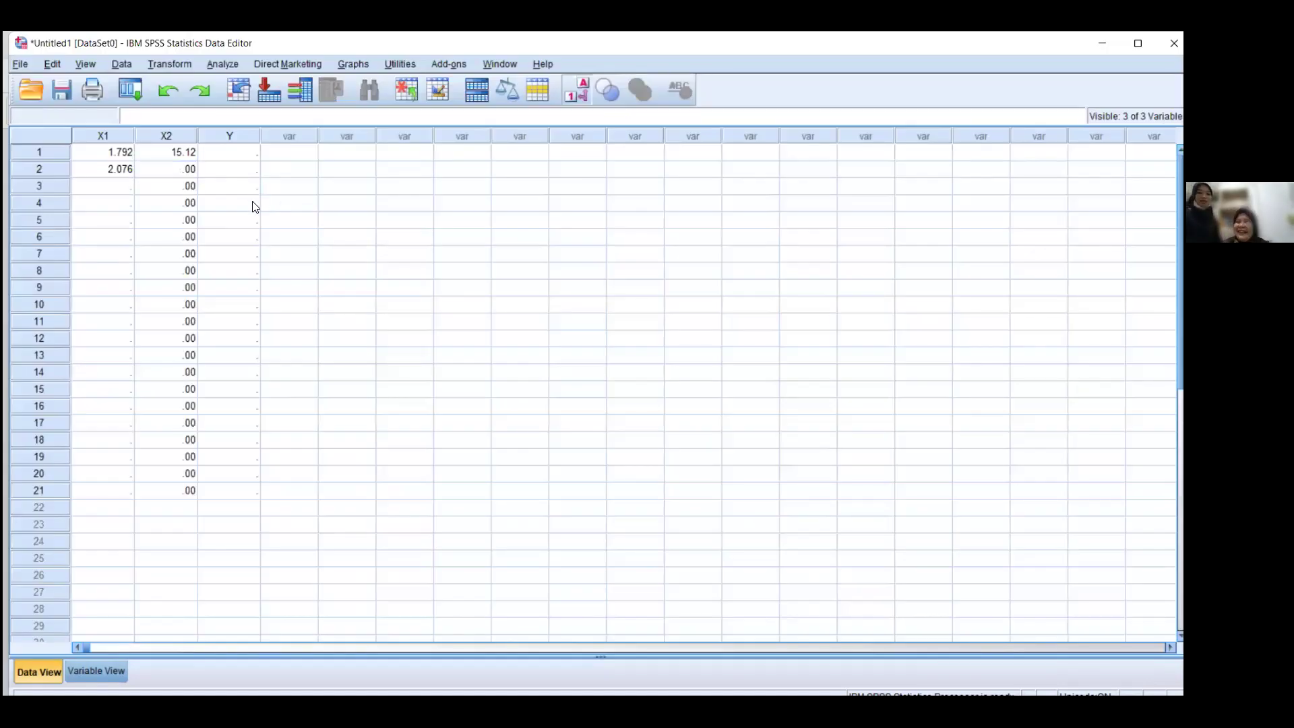
pyautogui.hotkey('ctrl', 'z')
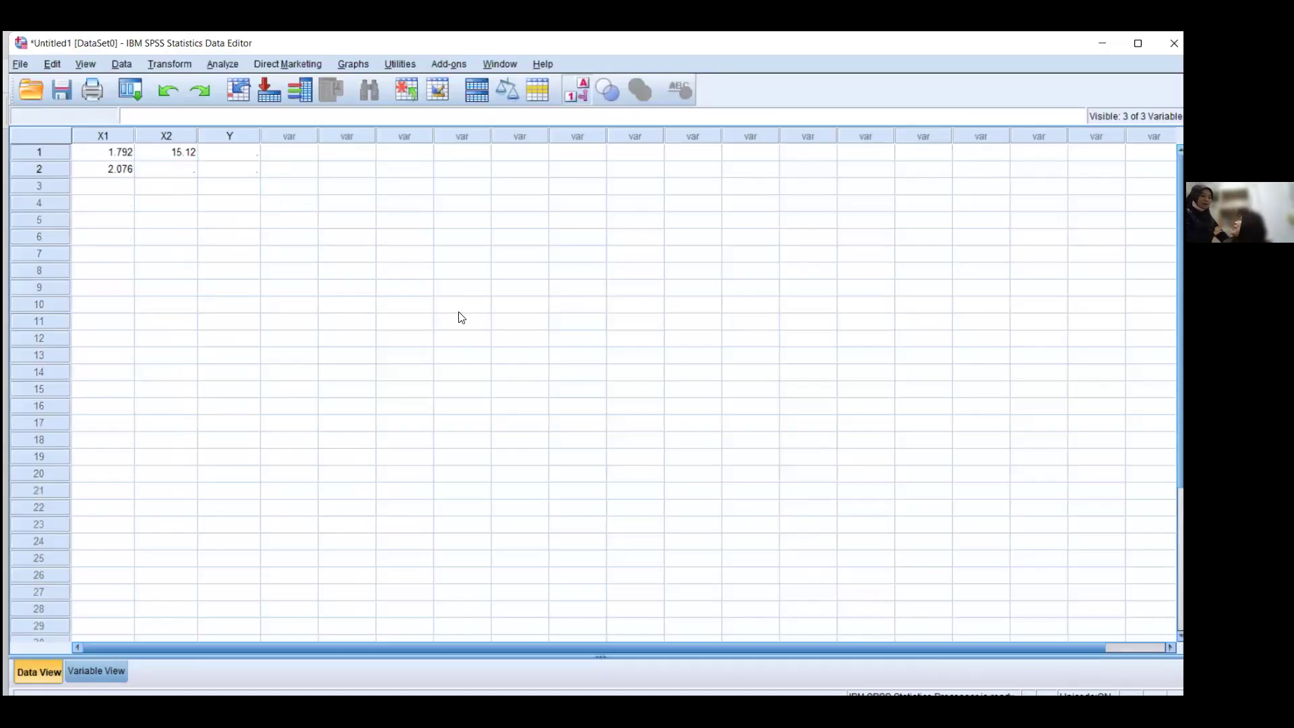
pyautogui.click(384, 206)
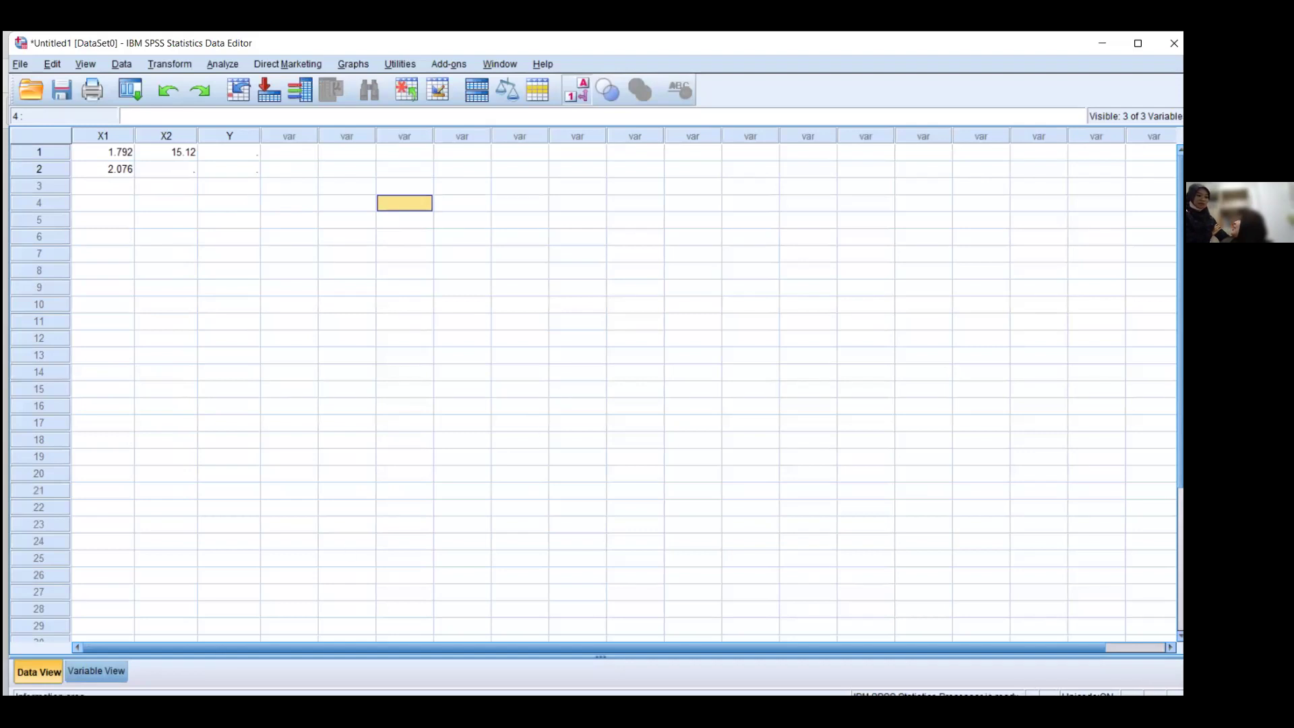
# Switch back to MODUL 9.pdf and look over the data table and the Uji Normalitas instructions
pyautogui.hotkey('alt', 'Tab')
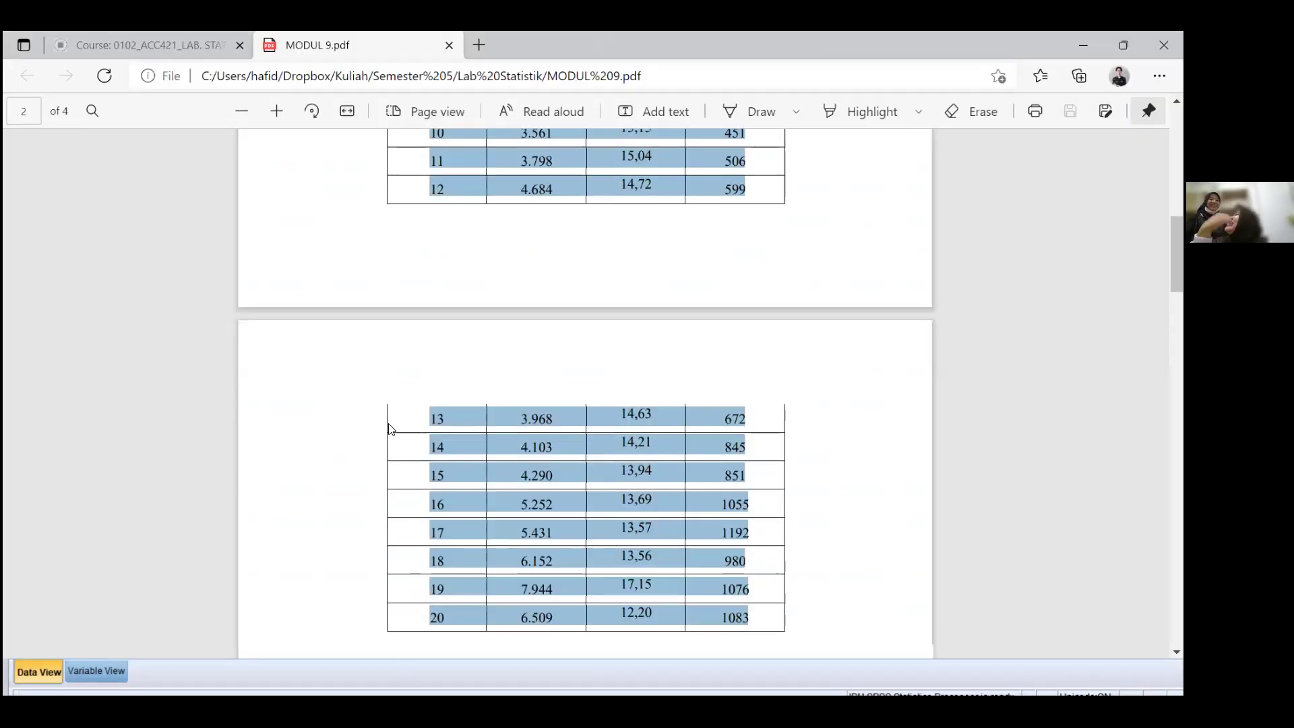
pyautogui.scroll(-8, 277, 652)
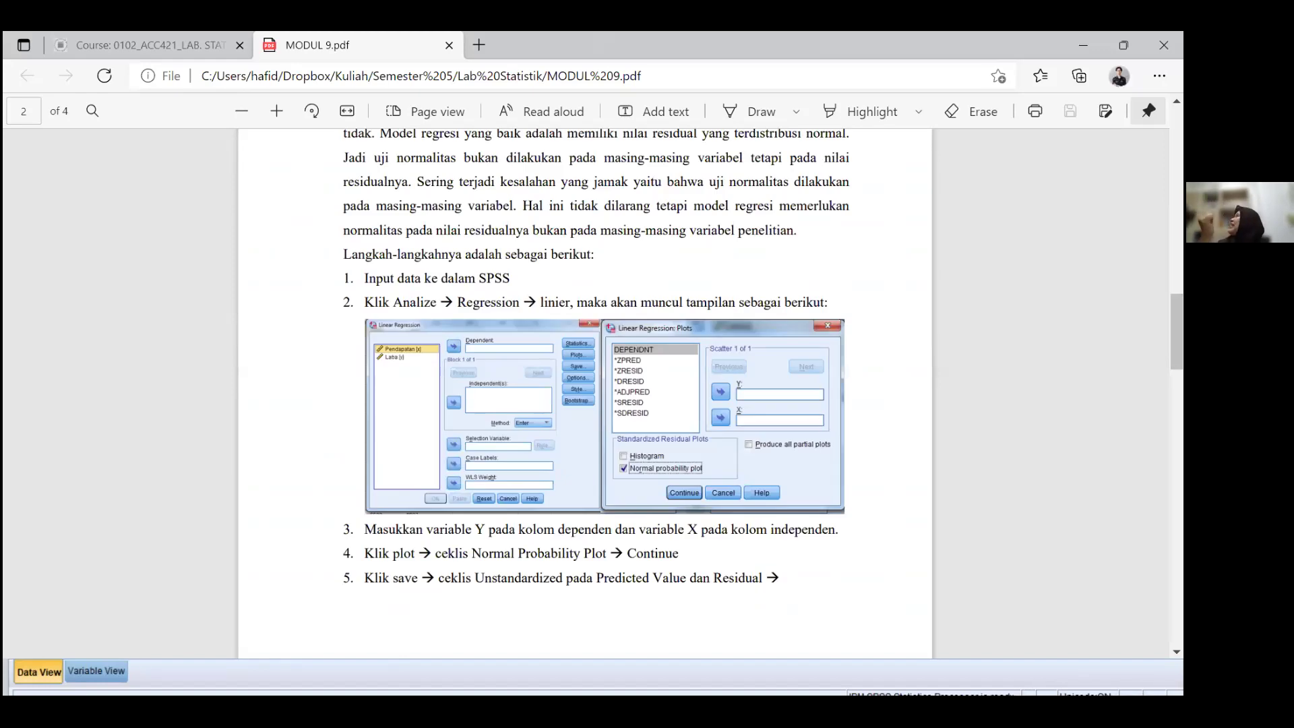
pyautogui.press('super+Down')
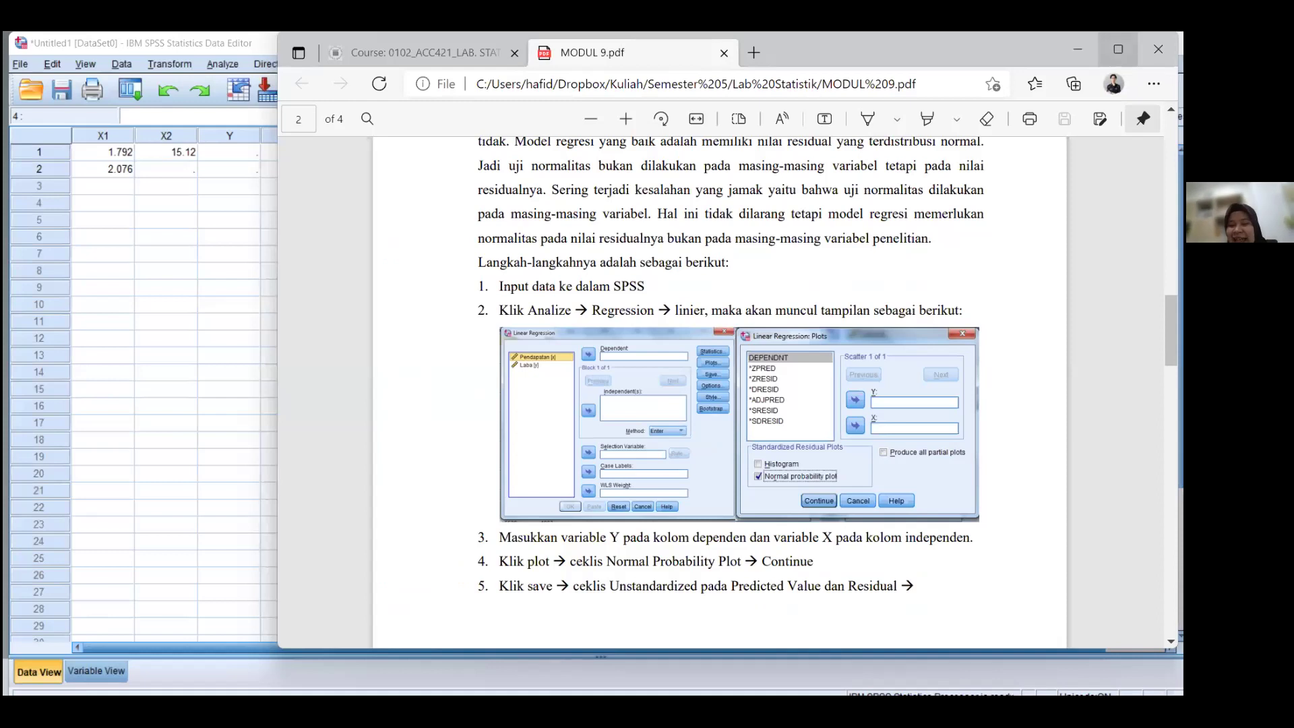
pyautogui.click(1118, 49)
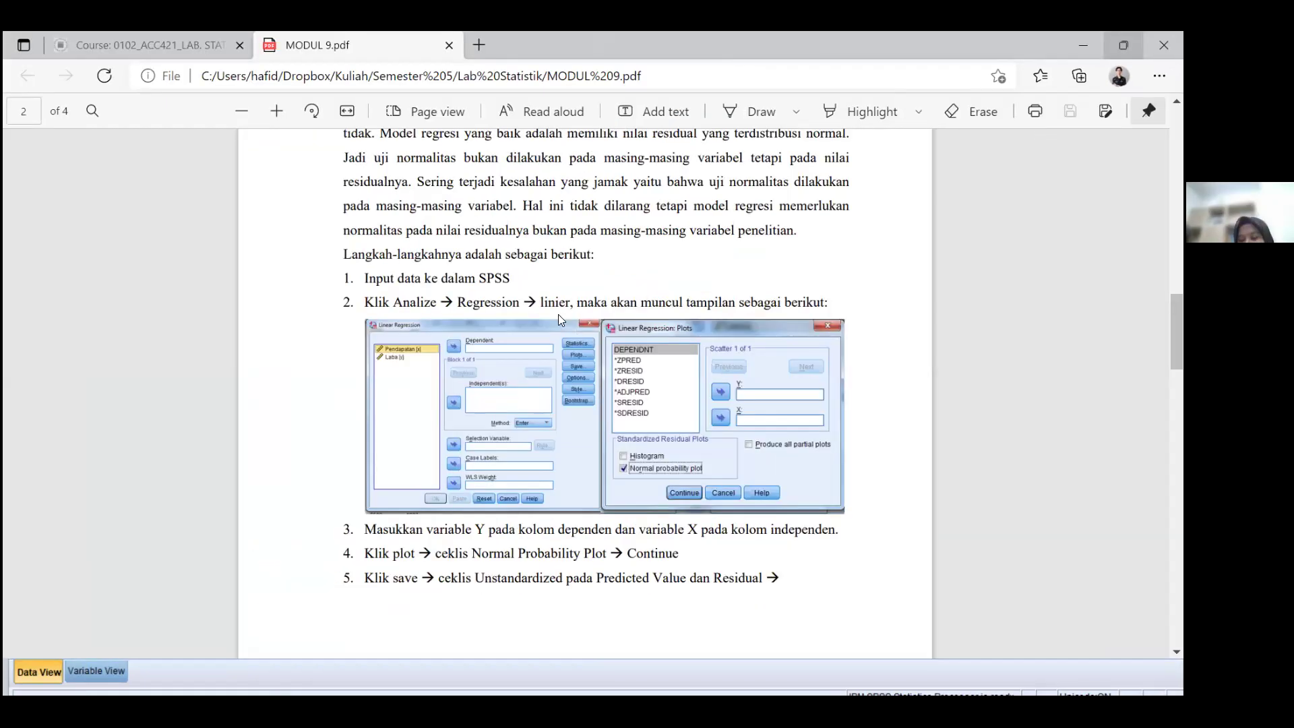
pyautogui.scroll(10, 559, 315)
pyautogui.scroll(-6, 602, 294)
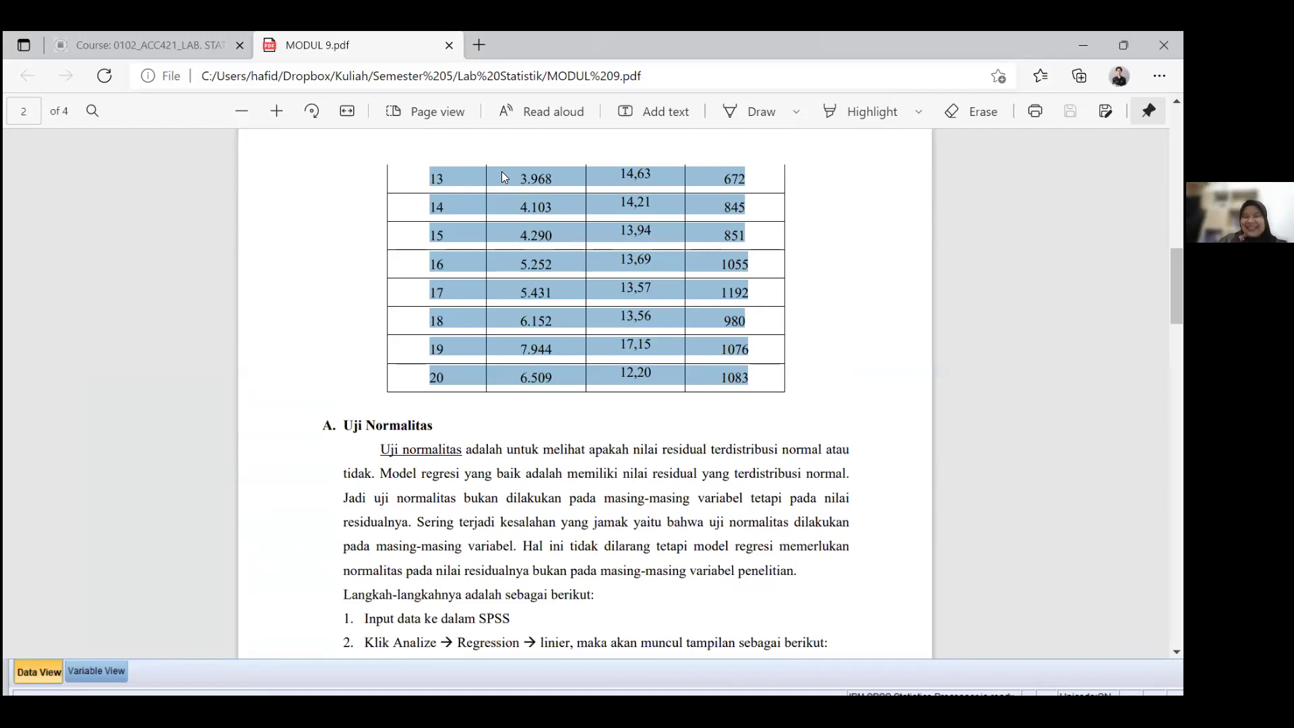
pyautogui.scroll(7, 661, 319)
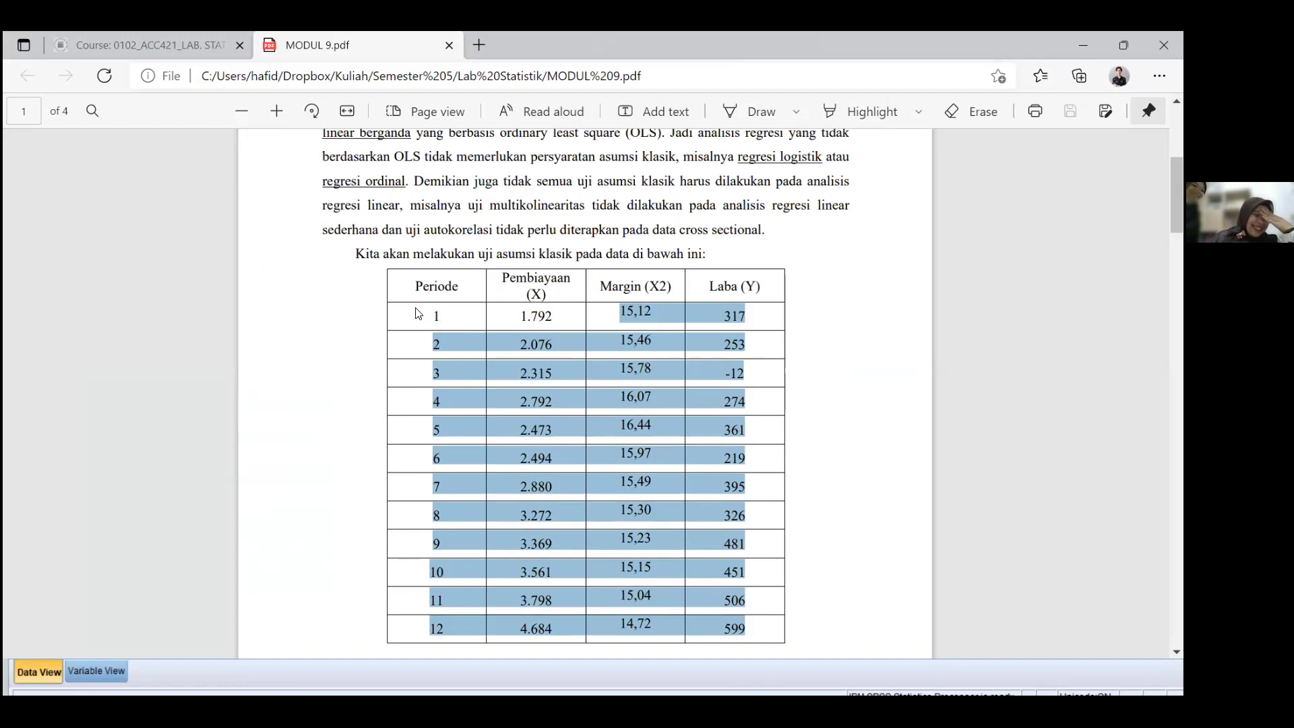
# Select and copy all table data in MODUL 9.pdf from period 1 through period 20, across both pages
pyautogui.moveTo(434, 314); pyautogui.dragTo(748, 644)
pyautogui.hotkey('ctrl', 'c')
pyautogui.scroll(-2, 753, 593)
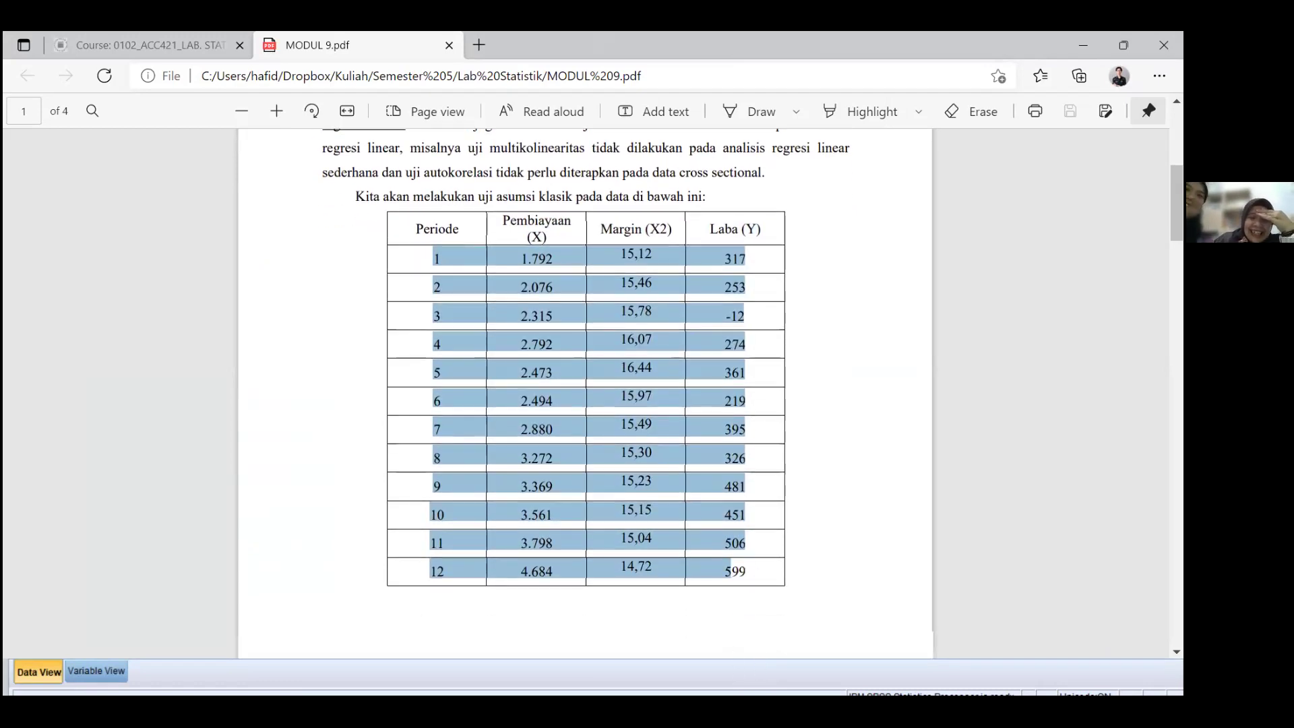
pyautogui.scroll(-6, 753, 553)
pyautogui.moveTo(754, 553)
pyautogui.mouseDown()
pyautogui.moveTo(768, 538)
pyautogui.moveTo(760, 574)
pyautogui.mouseUp()
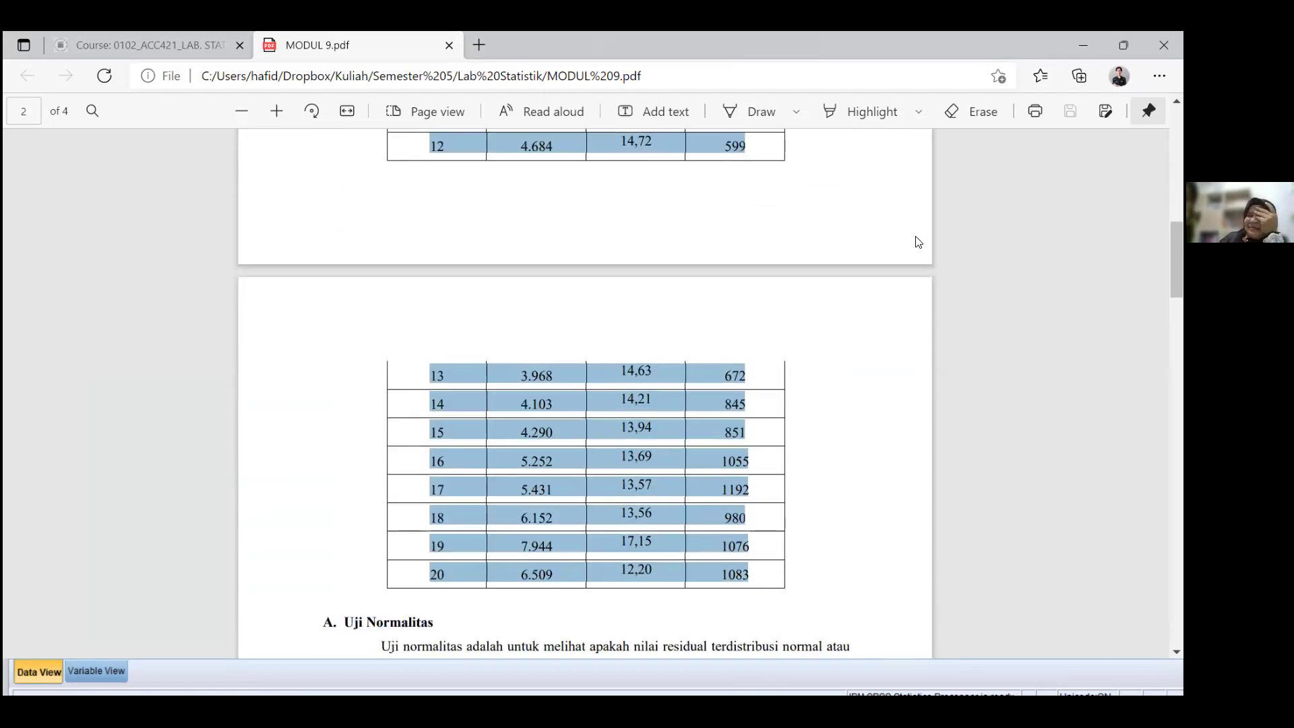
# Minimize the PDF and SPSS windows and try pasting the copied table data into cell A1 of a blank Excel workbook
pyautogui.click(1083, 46)
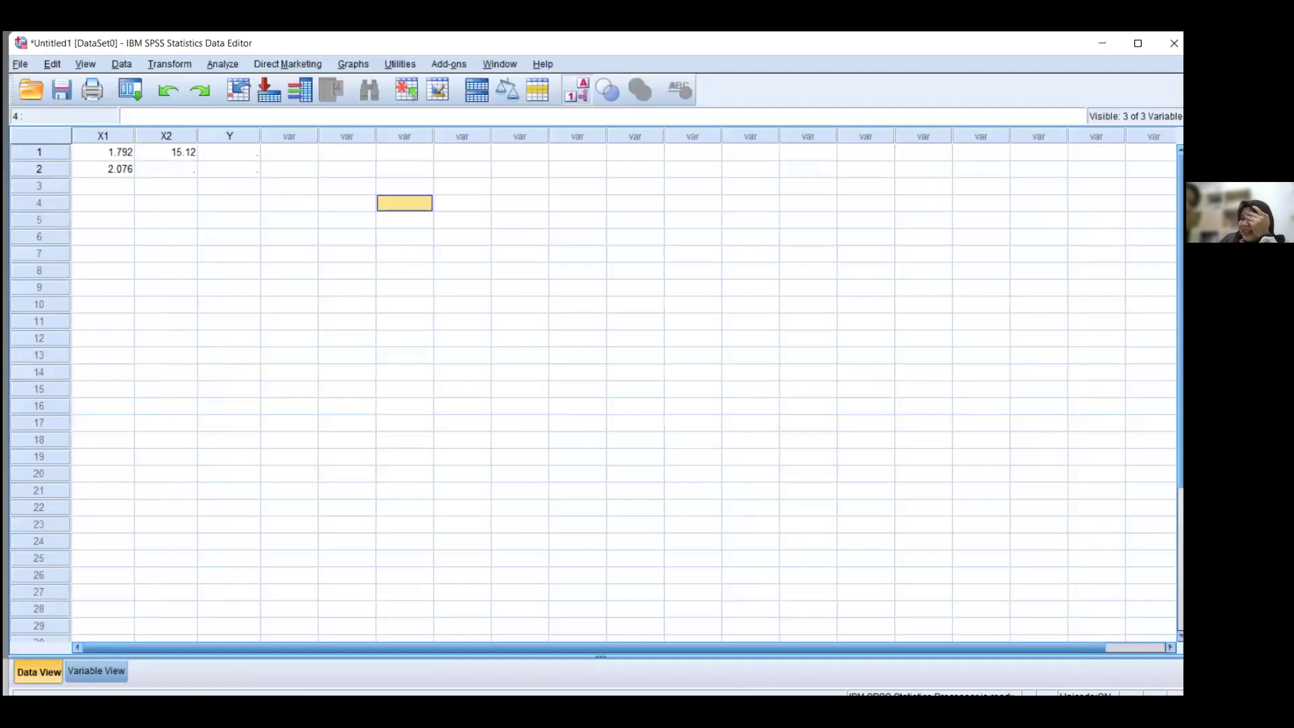
pyautogui.click(1103, 43)
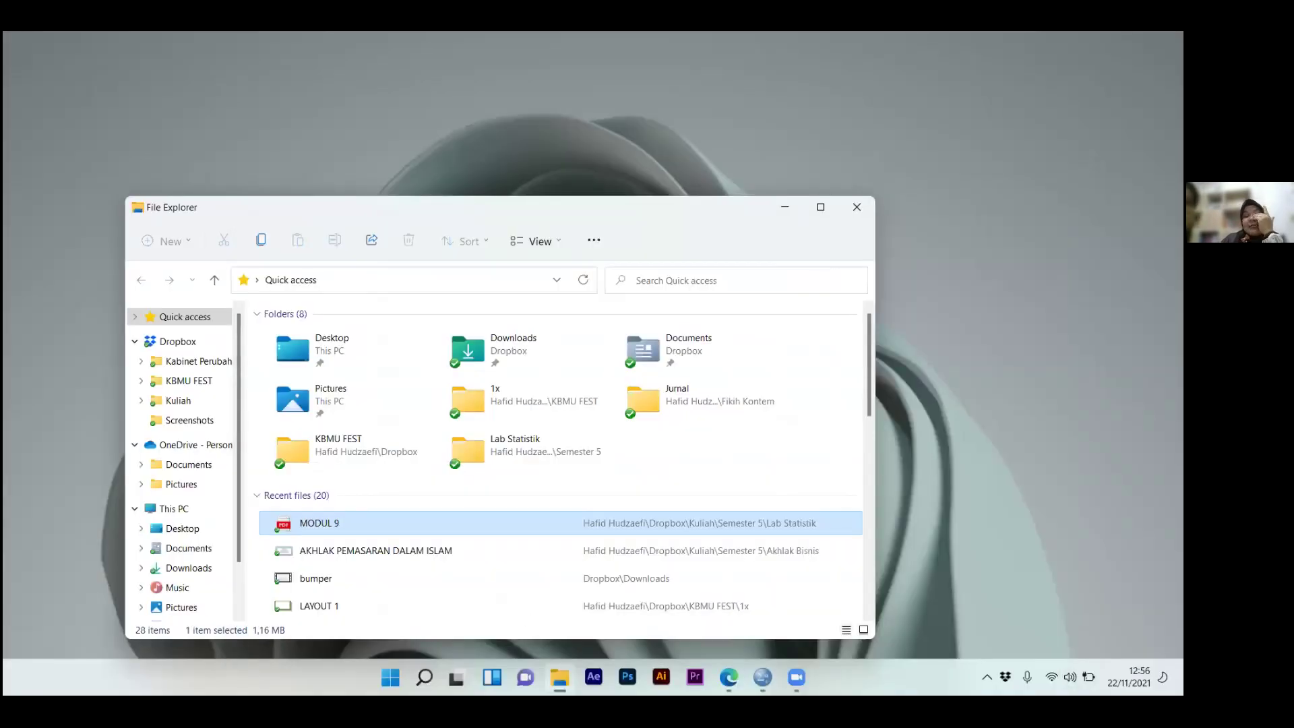
pyautogui.click(390, 676)
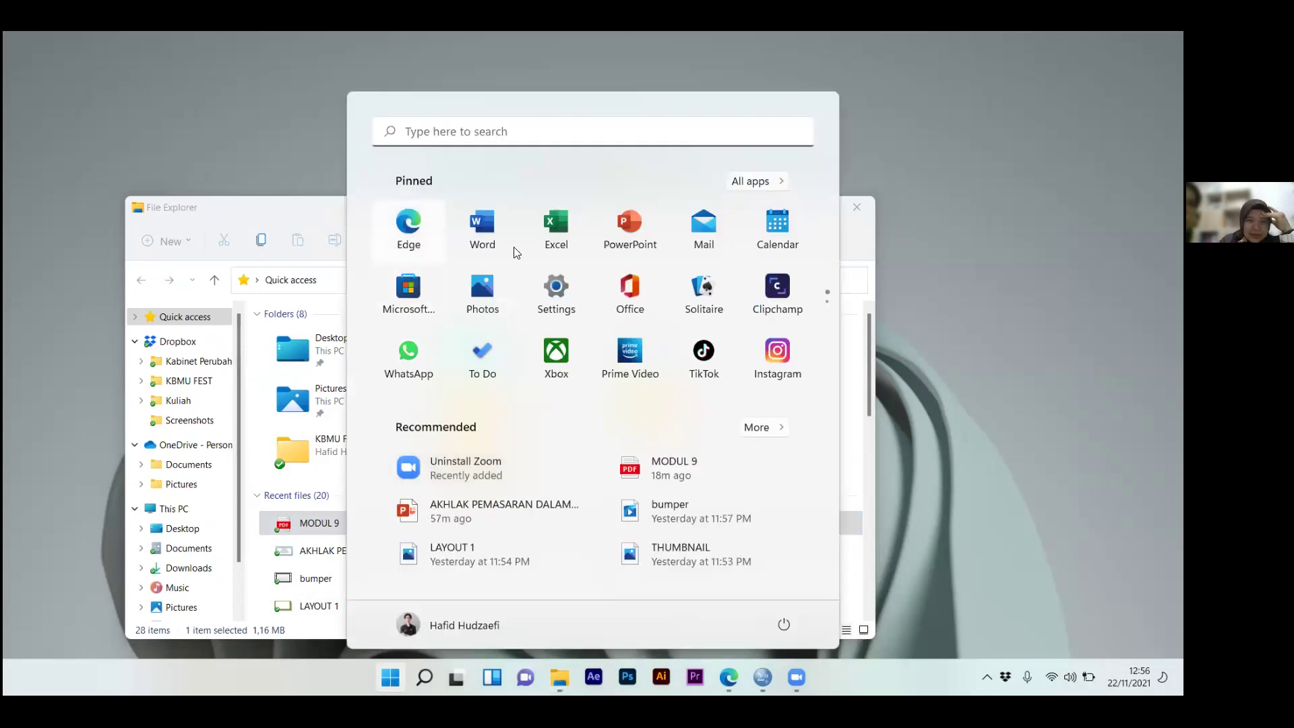
pyautogui.click(555, 225)
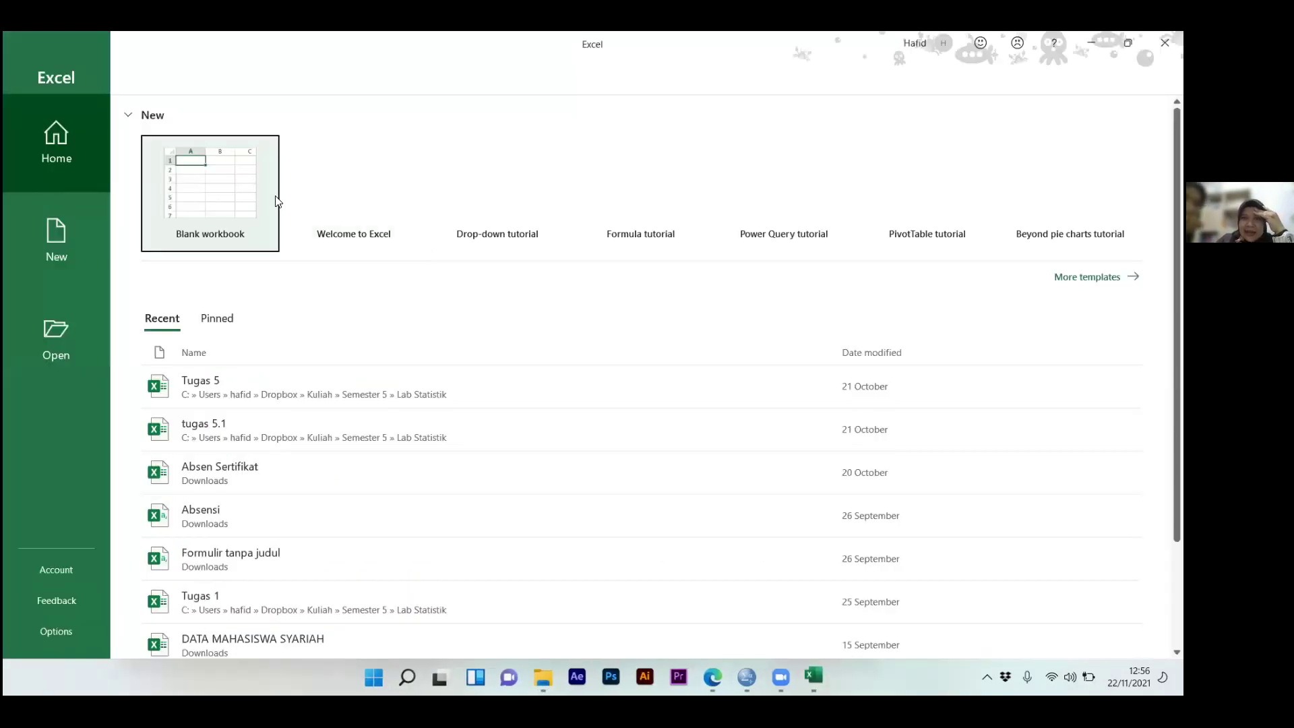
pyautogui.click(275, 197)
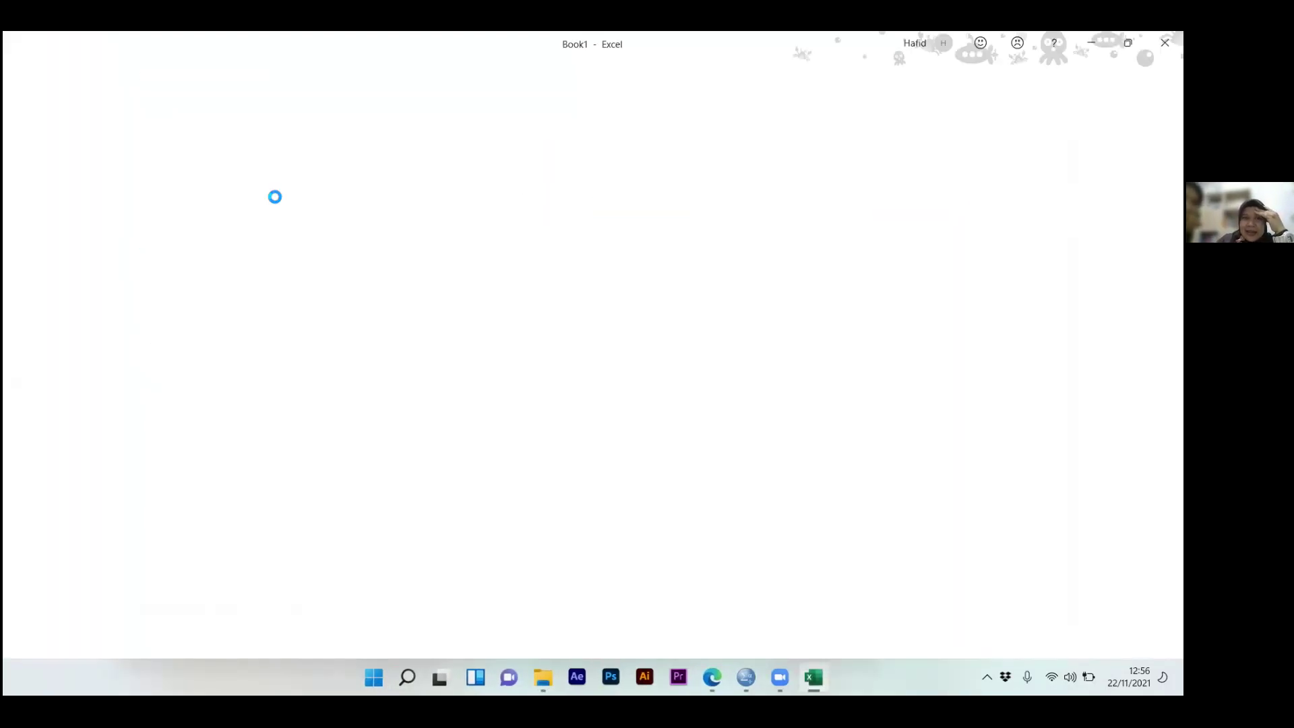
pyautogui.hotkey('ctrl', 'v')
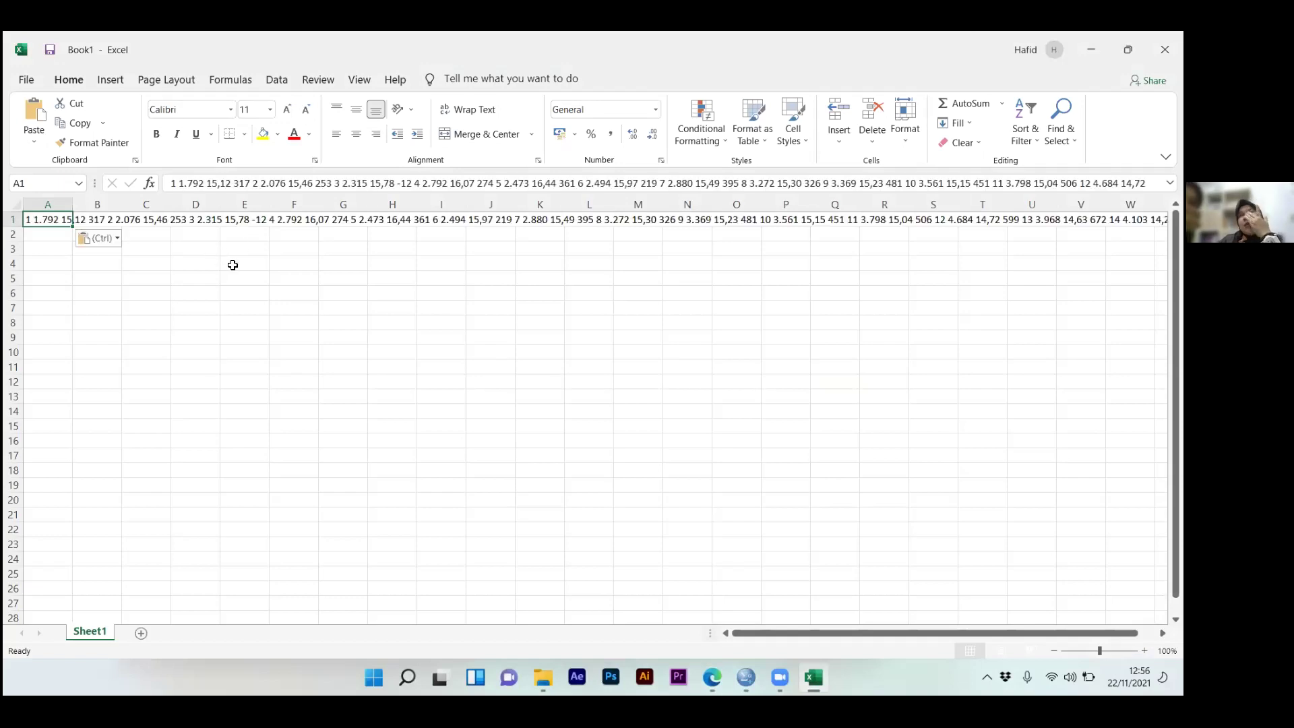
pyautogui.hotkey('ctrl', 'z')
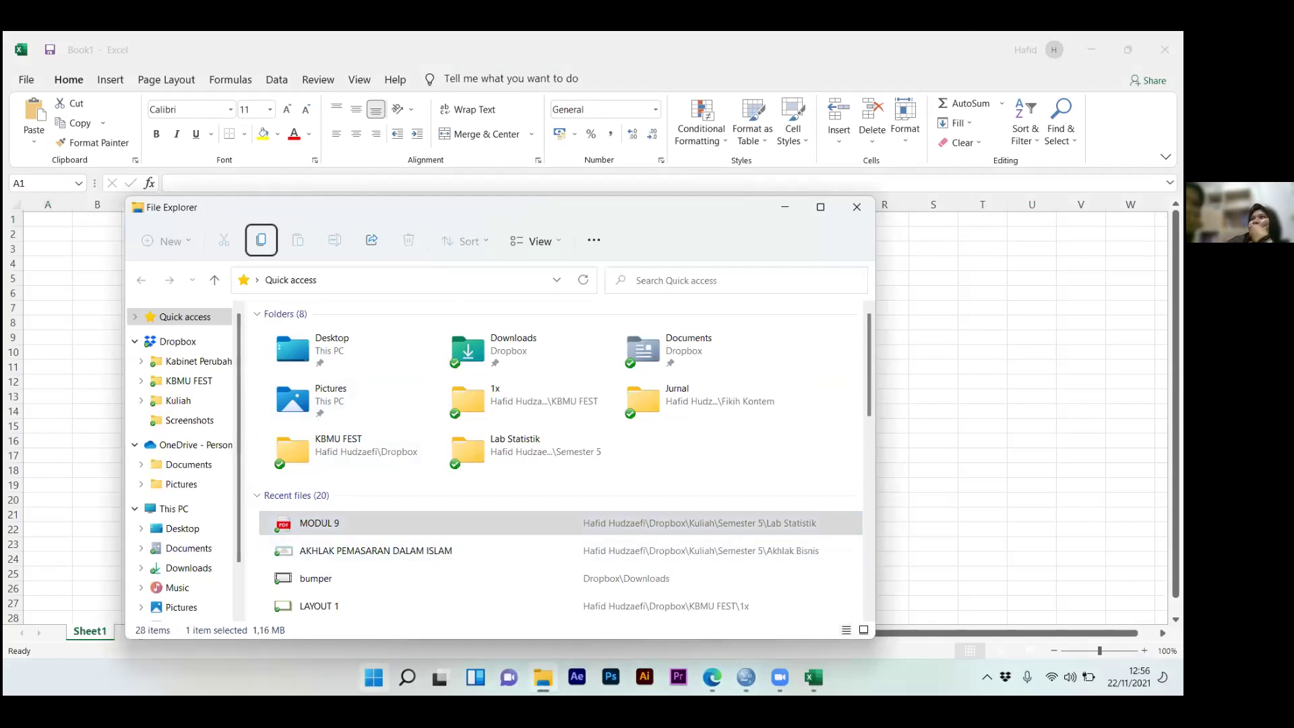
# Open a blank Word document and paste the copied table data into it
pyautogui.press('super')
pyautogui.click(464, 229)
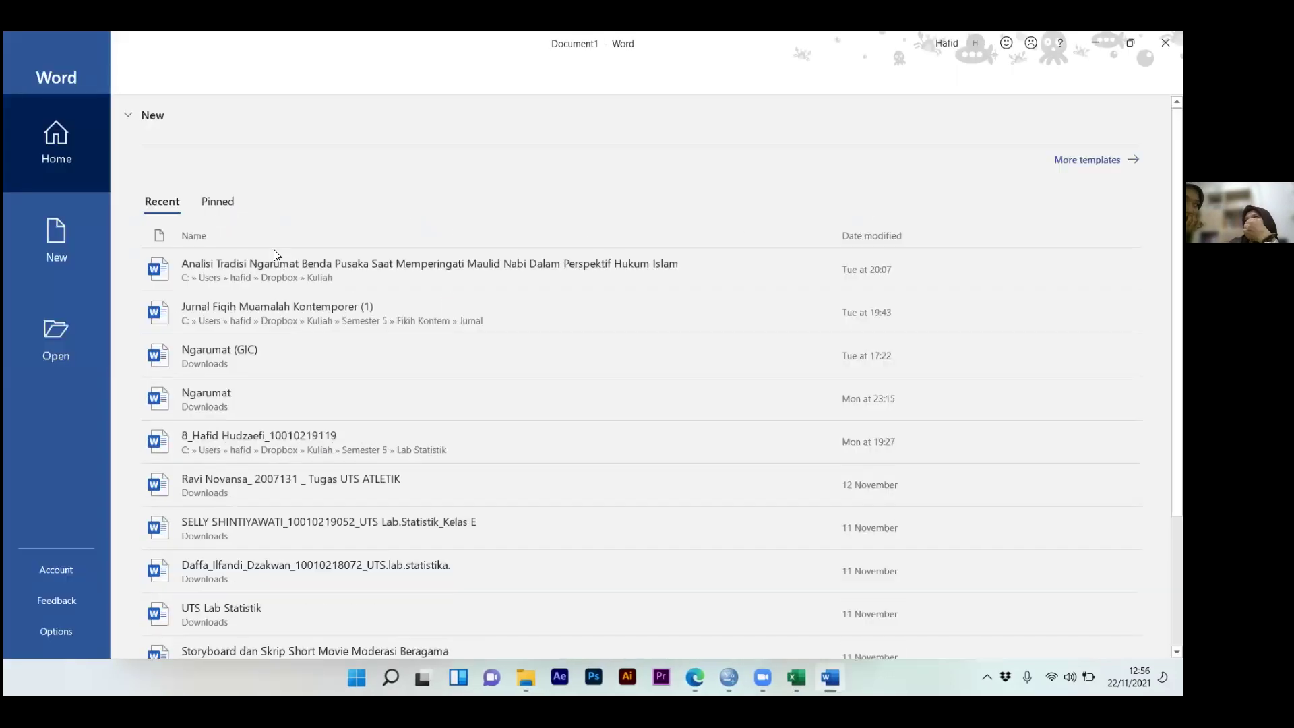
pyautogui.press('Escape')
pyautogui.write('1 1.792 15,12 317 2 2.076 15,46 253 3 2.315 15,78 -12 4 2.792 16,07 274 5 2.473 16,44 361 6 2.494 15,97 219 7 2.880 15,49 395 8 3.272 15,30 326 9 3.369 15,23 481 10 3.561 15,15 451 11 3.798 15,04 506 12 4.684 14,72 599 13 3.968 14,63 672 14 4.103 14,21 845 15 4.290 13,94 851 16 5.252 13,69 1055 17 5.431 13,57 1192 18 6.152 13,56 980 19 7.944 17,15 1076 20 6.509 12,20 1083')
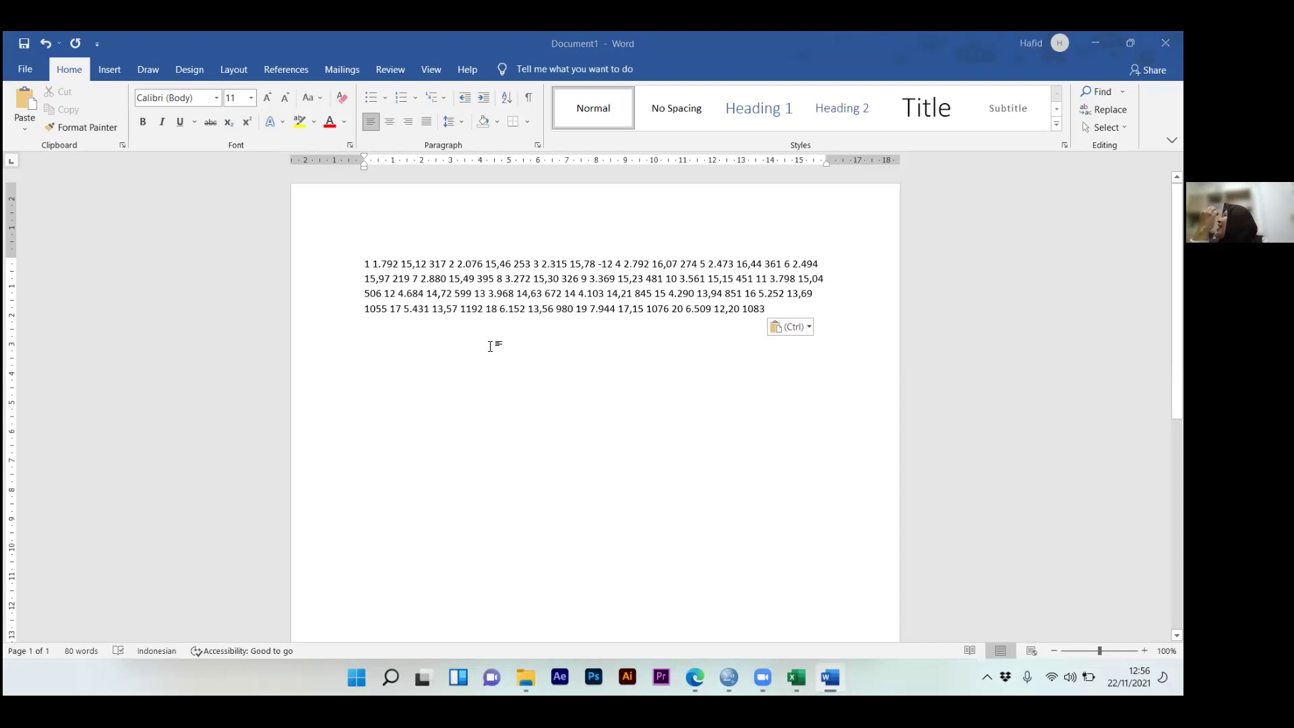
# Switch back to MODUL 9.pdf and examine the data table and introductory text on page 1
pyautogui.press('super+e')
pyautogui.click(784, 211)
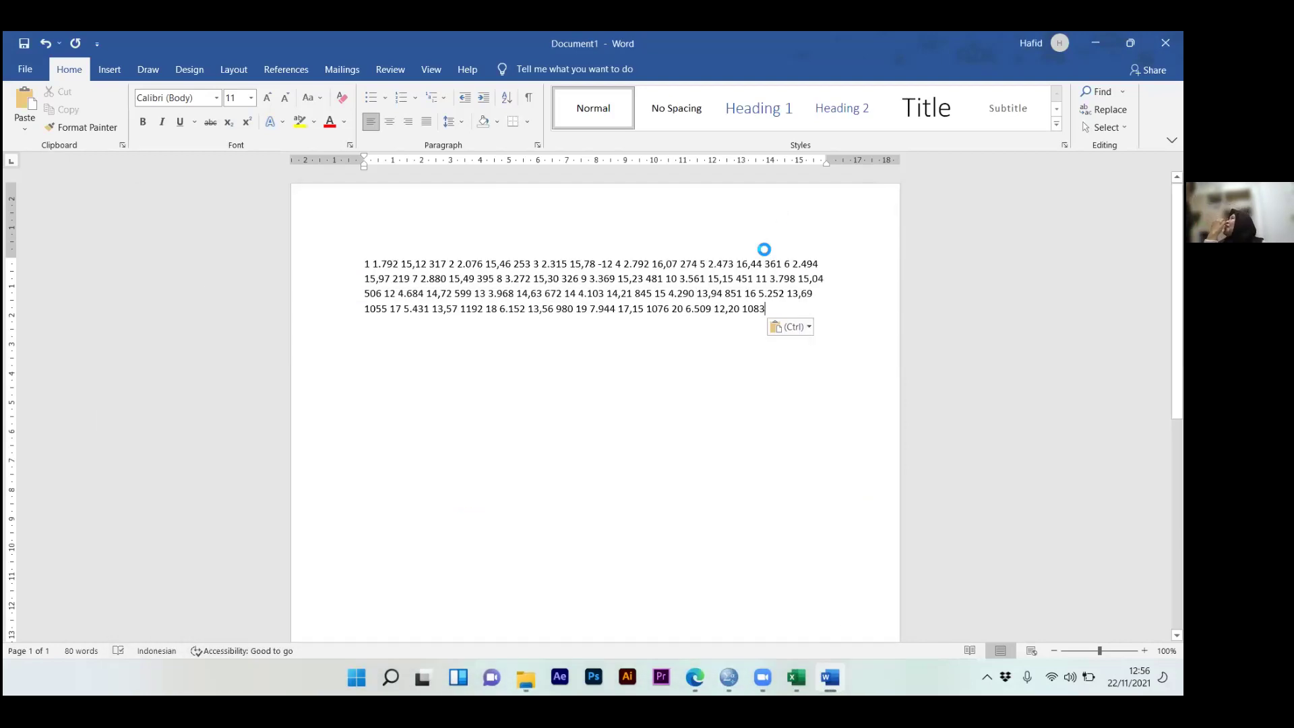
pyautogui.hotkey('alt', 'Tab')
pyautogui.press('Tab')
pyautogui.press('Tab')
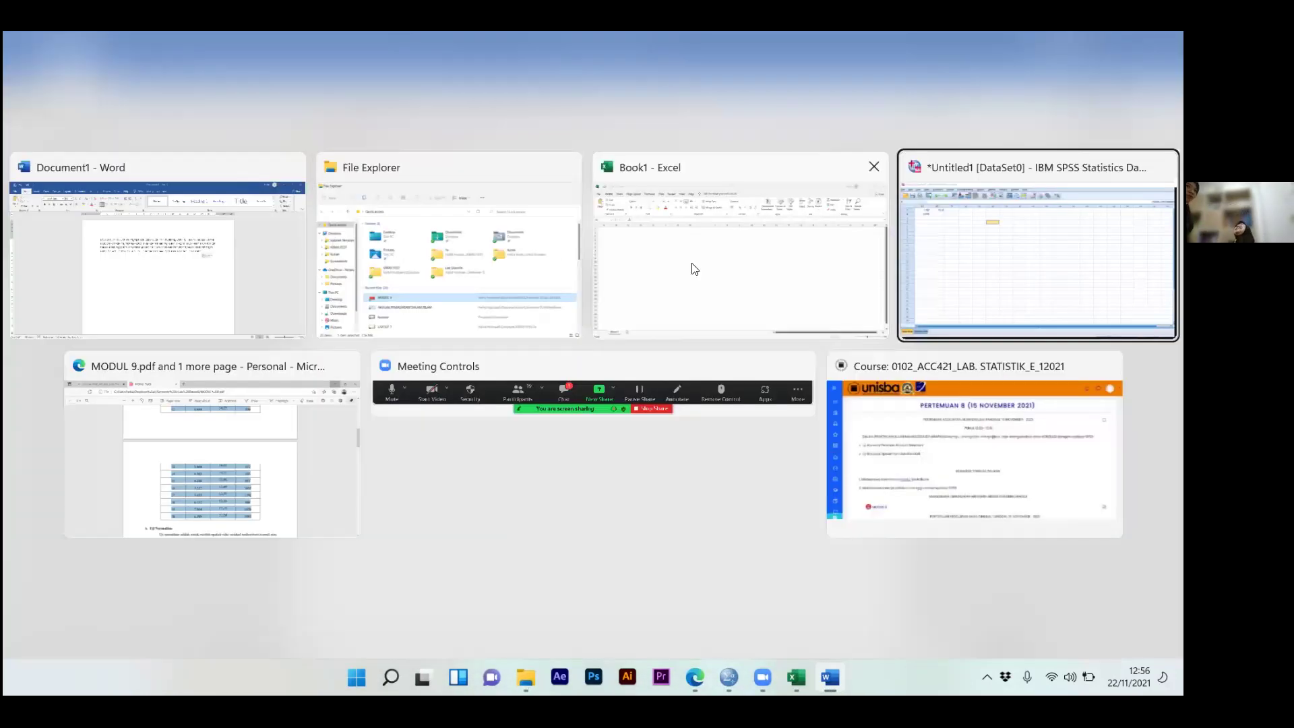
pyautogui.hotkey('alt', 'Tab')
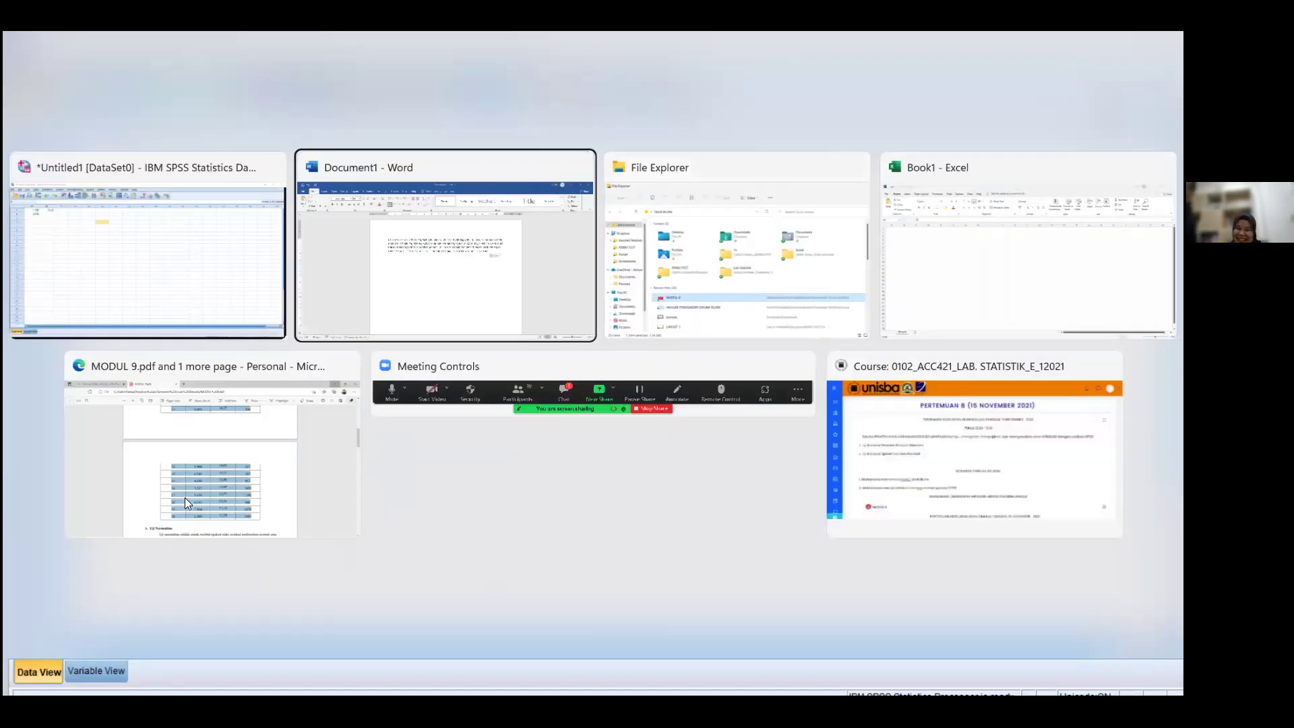
pyautogui.click(203, 485)
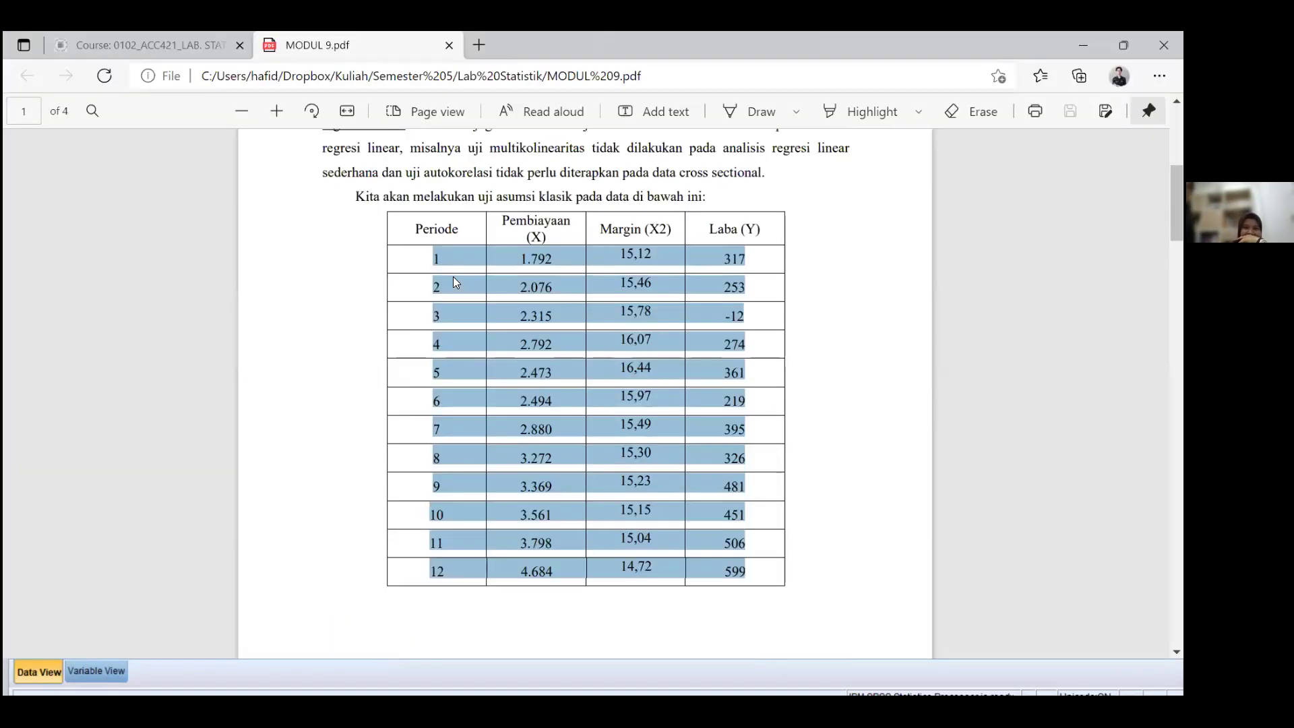
pyautogui.scroll(-2, 495, 271)
pyautogui.click(532, 233)
pyautogui.scroll(5, 532, 233)
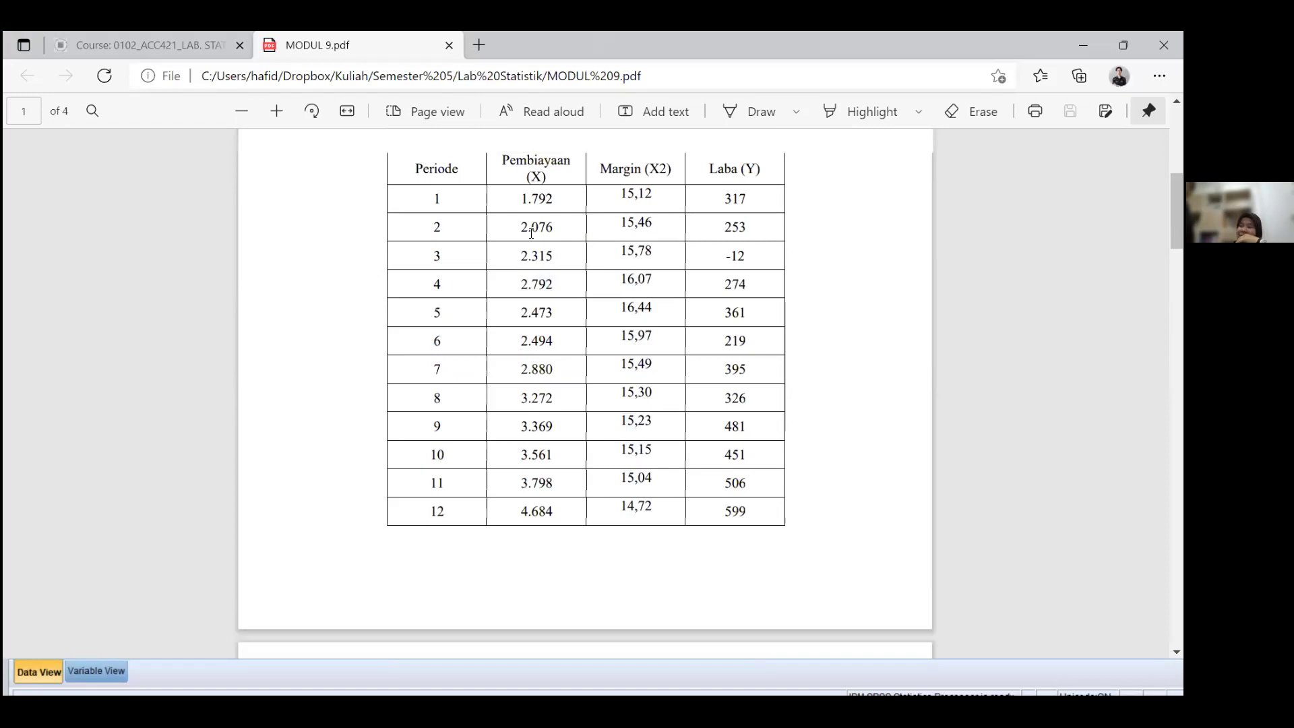
pyautogui.scroll(-4, 583, 233)
pyautogui.scroll(-2, 581, 232)
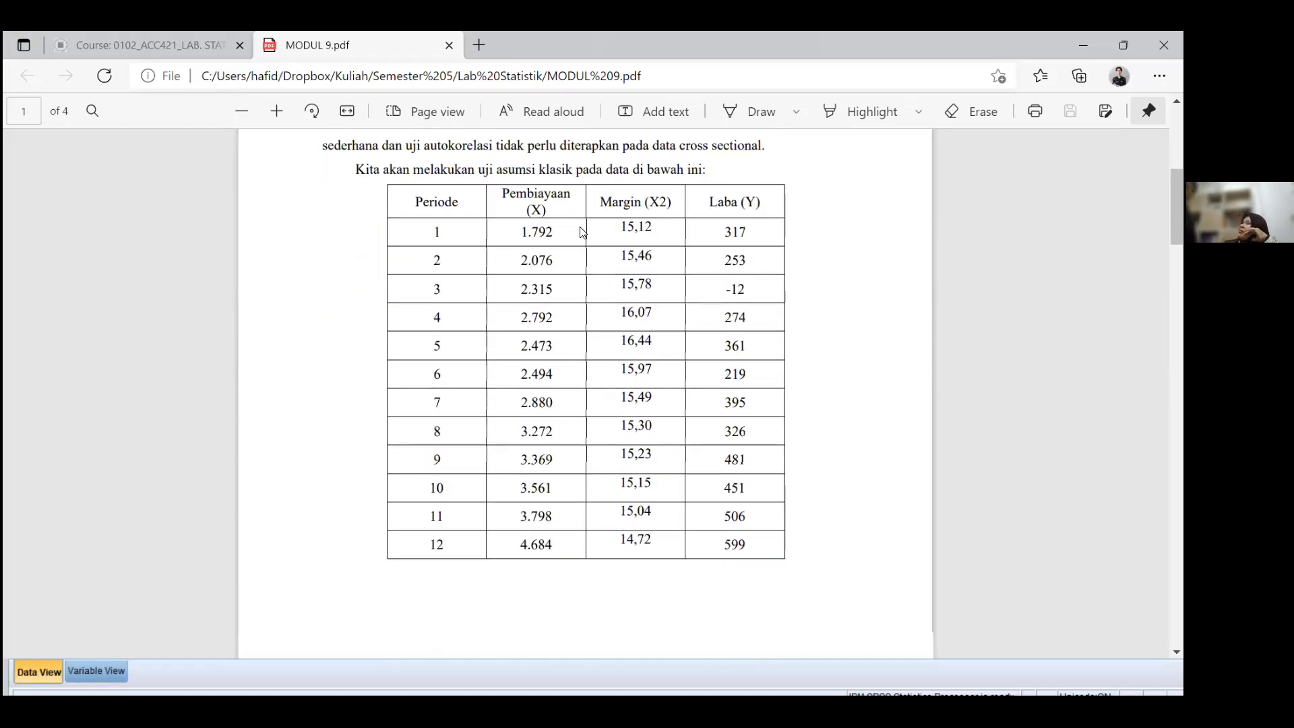
pyautogui.scroll(5, 581, 232)
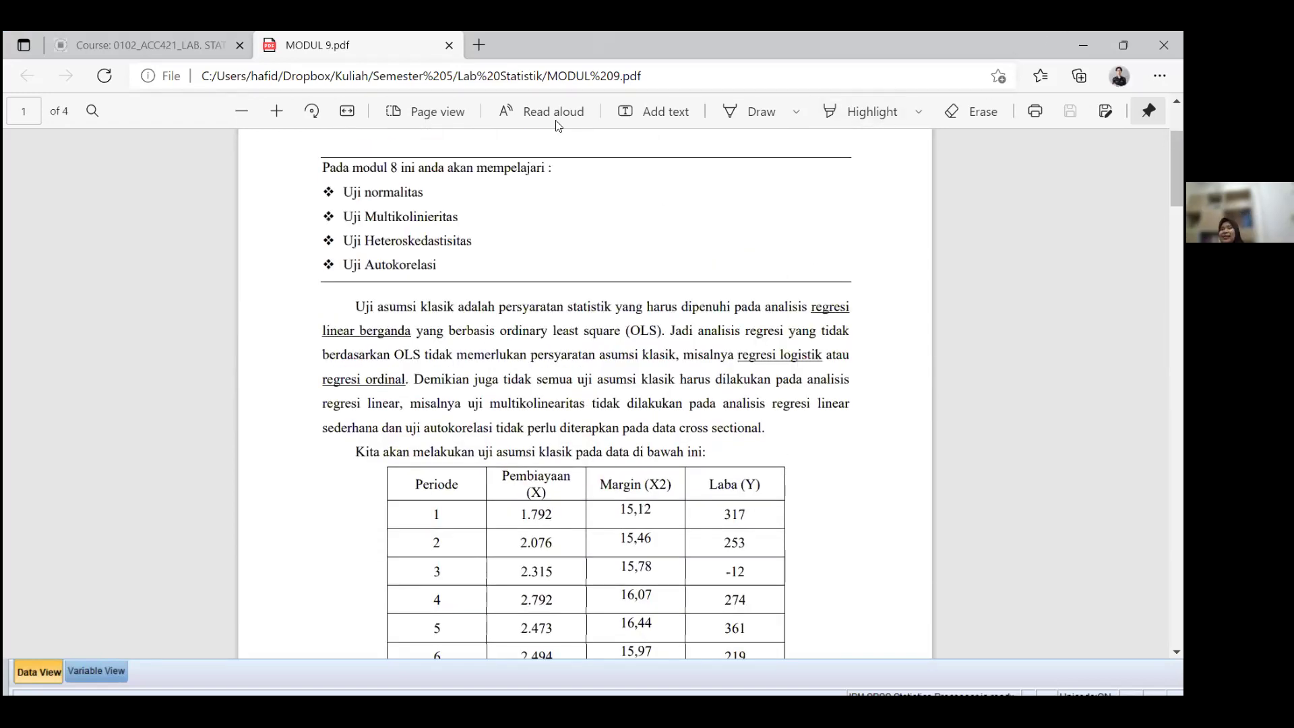
# Restore the PDF browser window to a smaller size and search the web for "convert pdf to word" in a new tab
pyautogui.scroll(3, 557, 125)
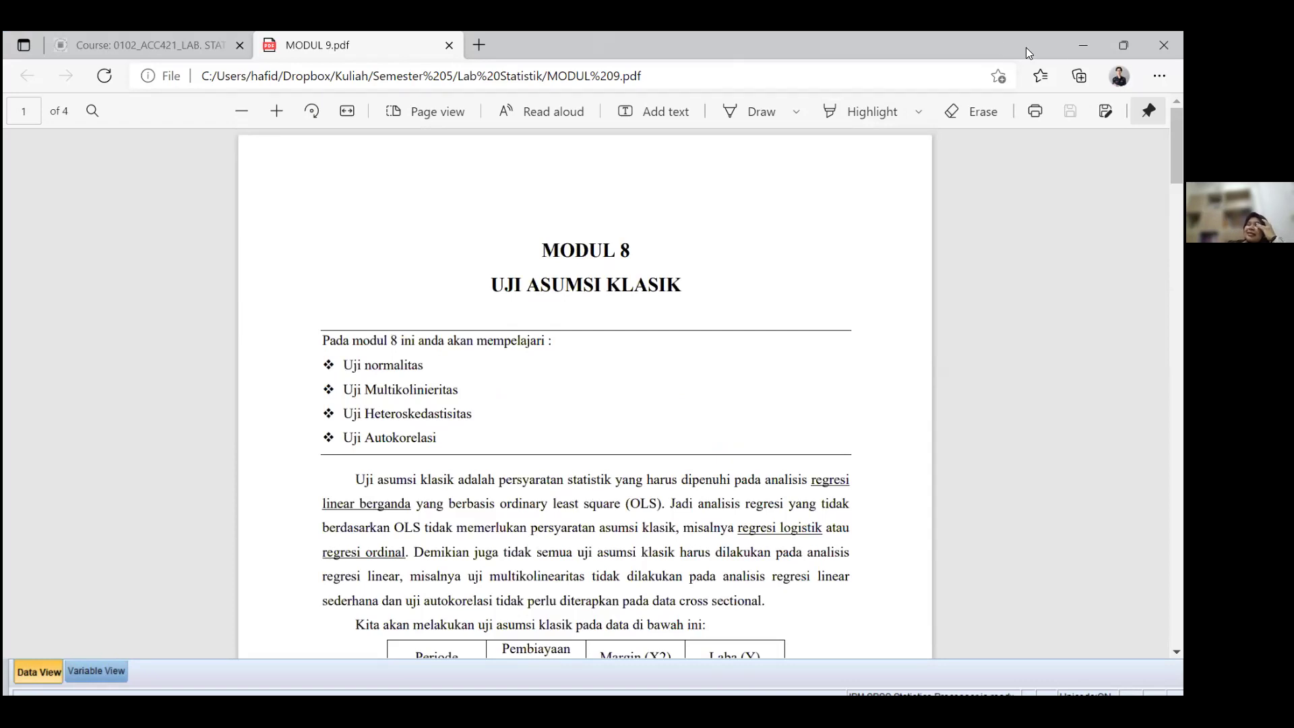
pyautogui.click(1124, 46)
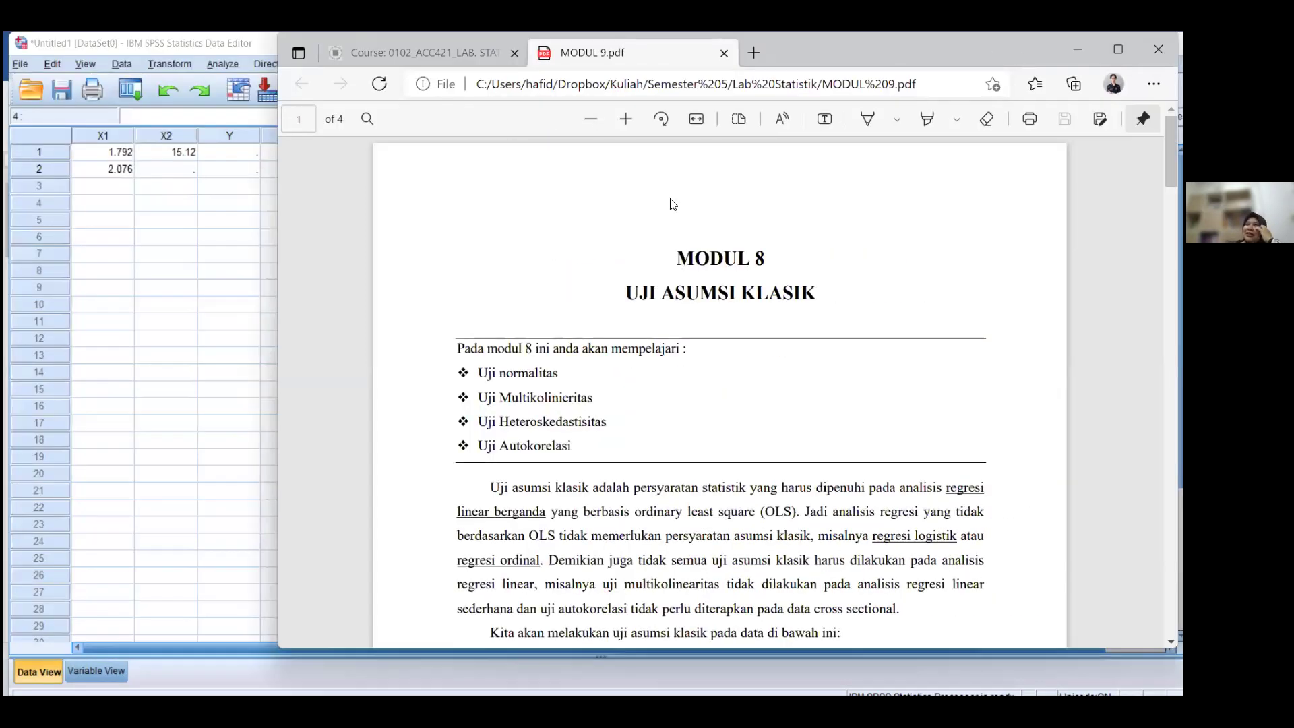
pyautogui.moveTo(754, 52); pyautogui.dragTo(725, 155)
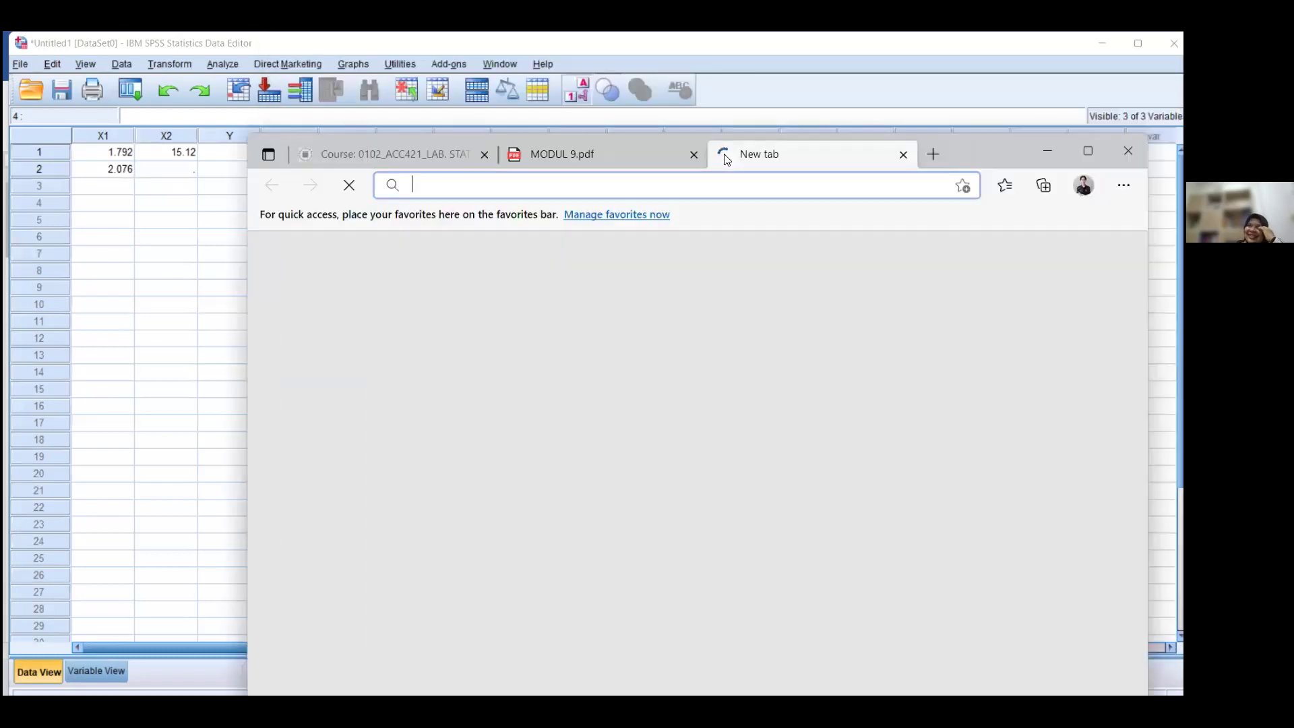
pyautogui.write('convert')
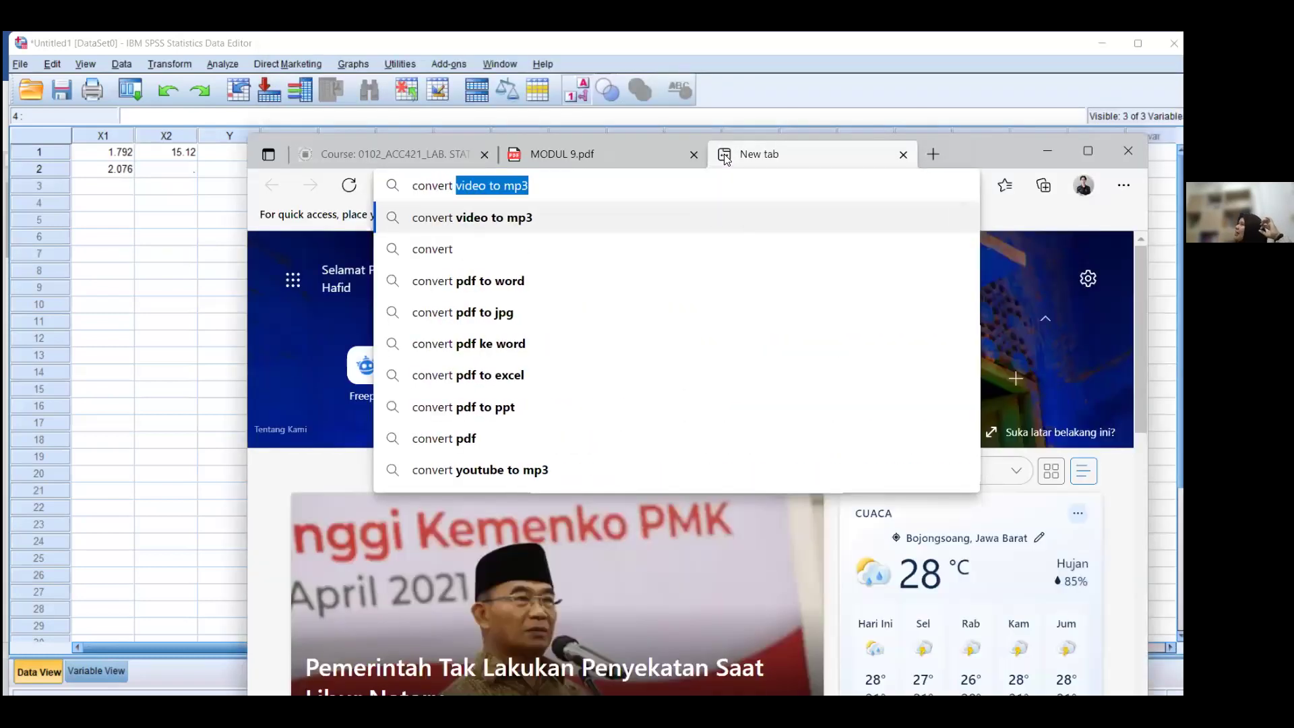
pyautogui.write(' p')
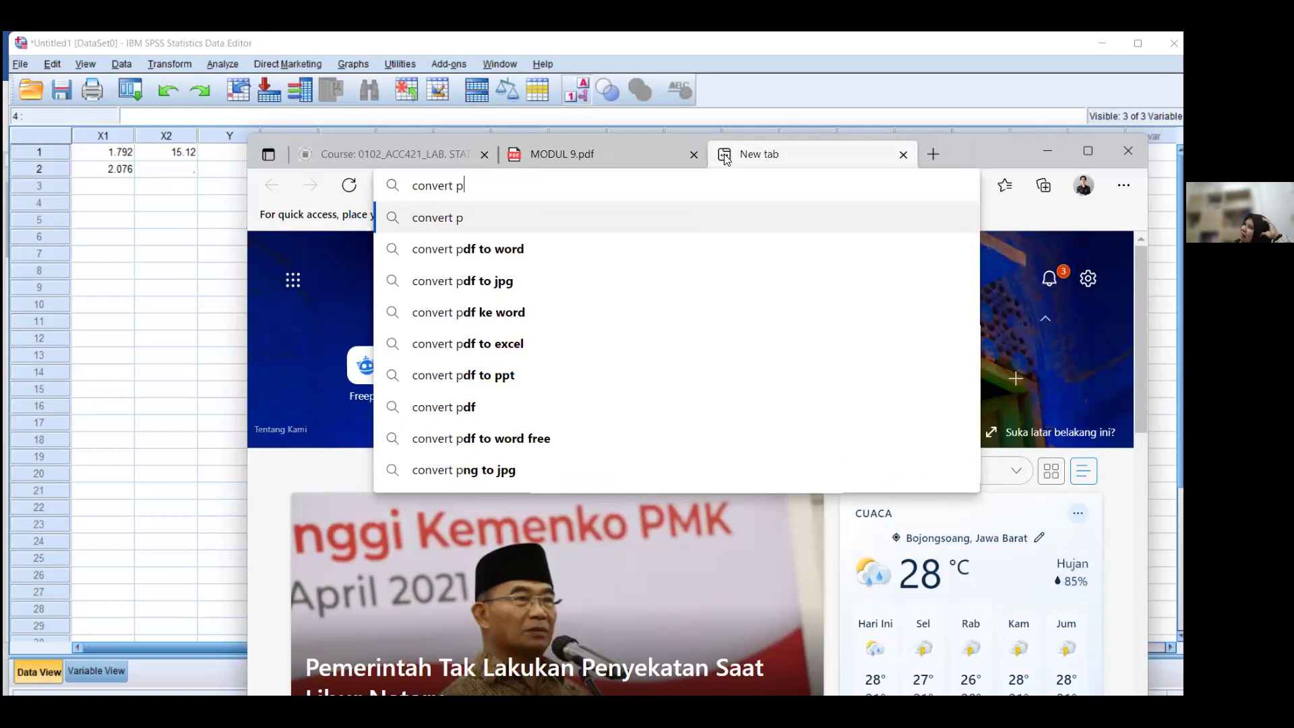
pyautogui.write('df to word')
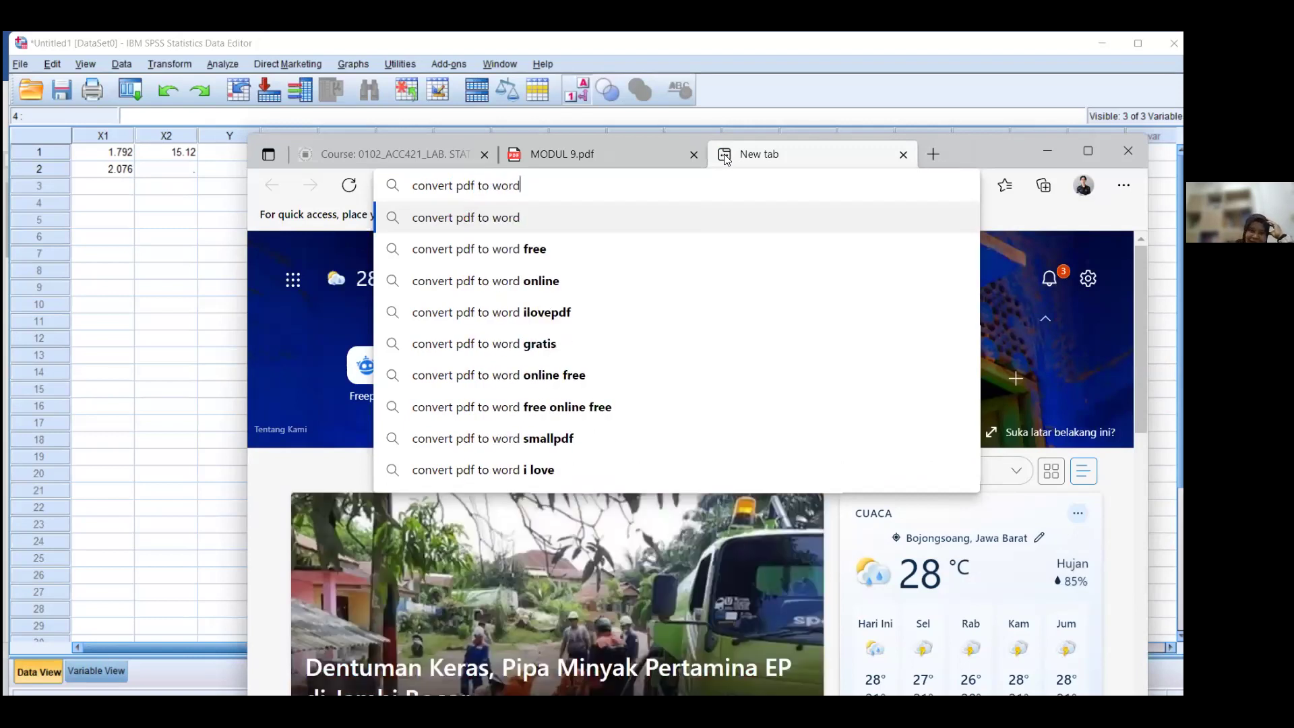
pyautogui.press('Return')
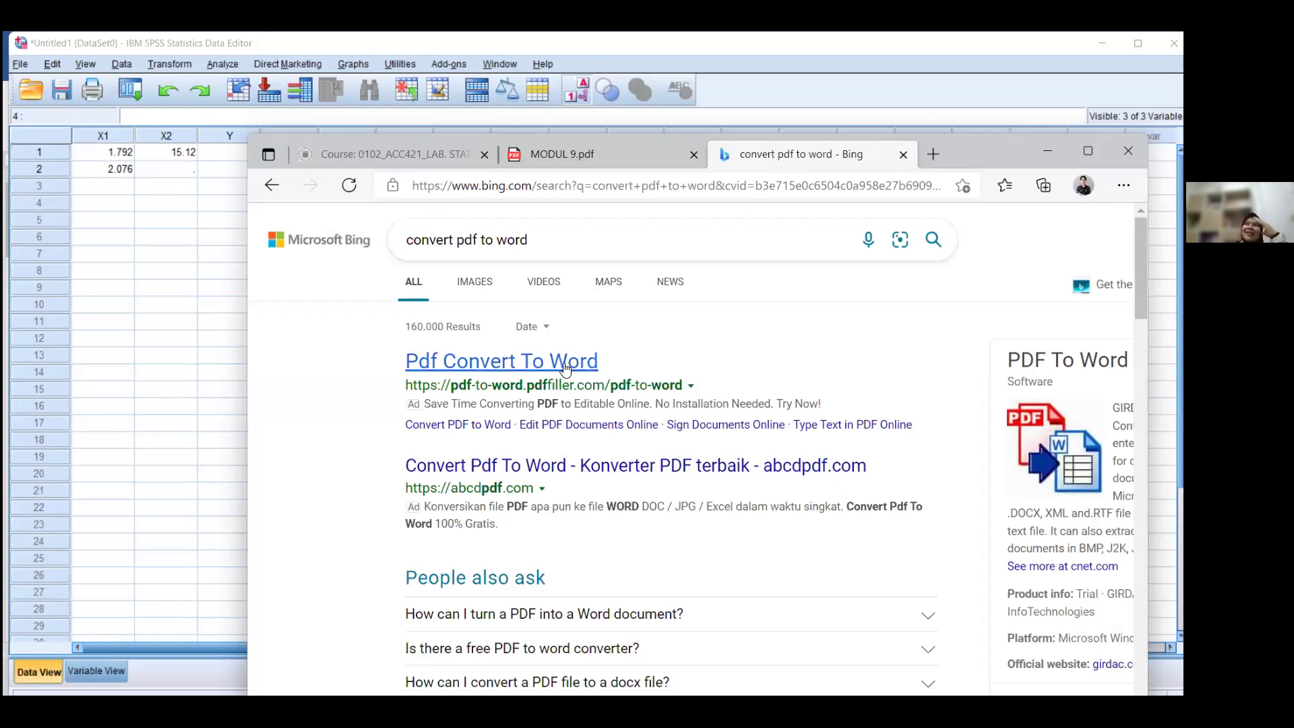
# Open the pdfFiller "Pdf Convert To Word" search result, look through its page and dismiss the cookie notice
pyautogui.click(565, 368)
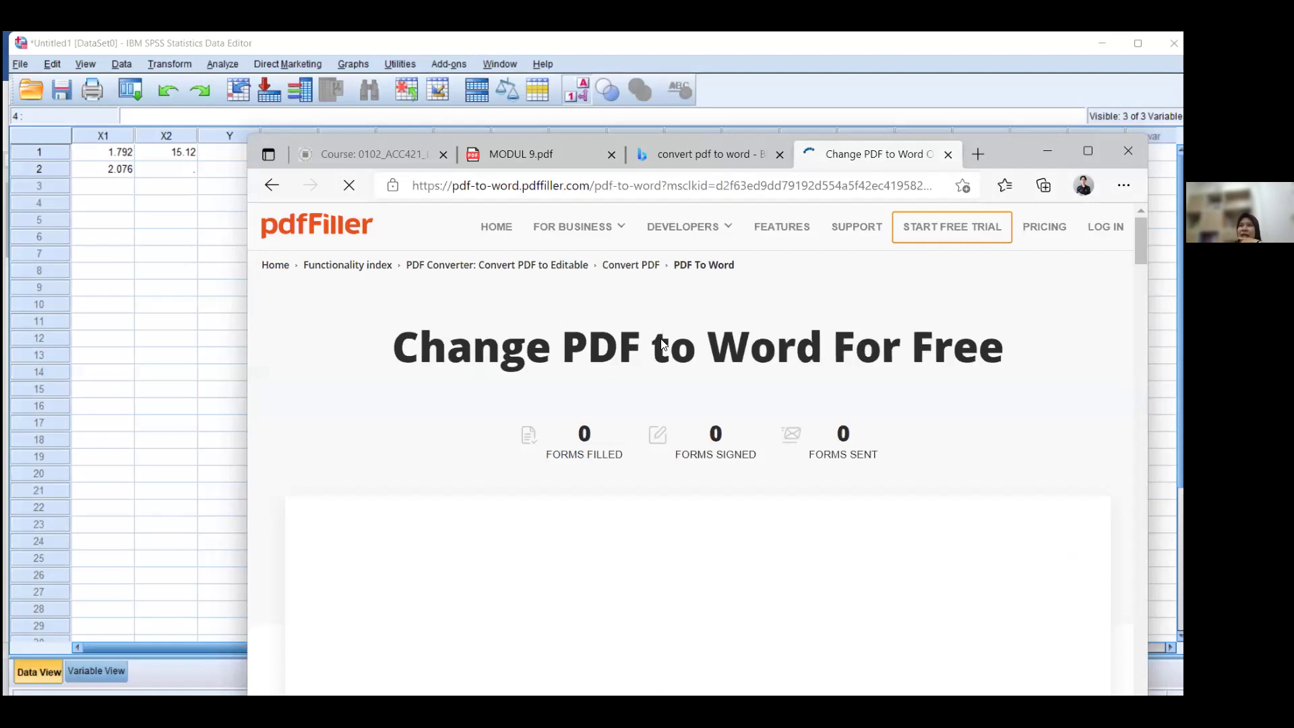
pyautogui.scroll(-5, 661, 349)
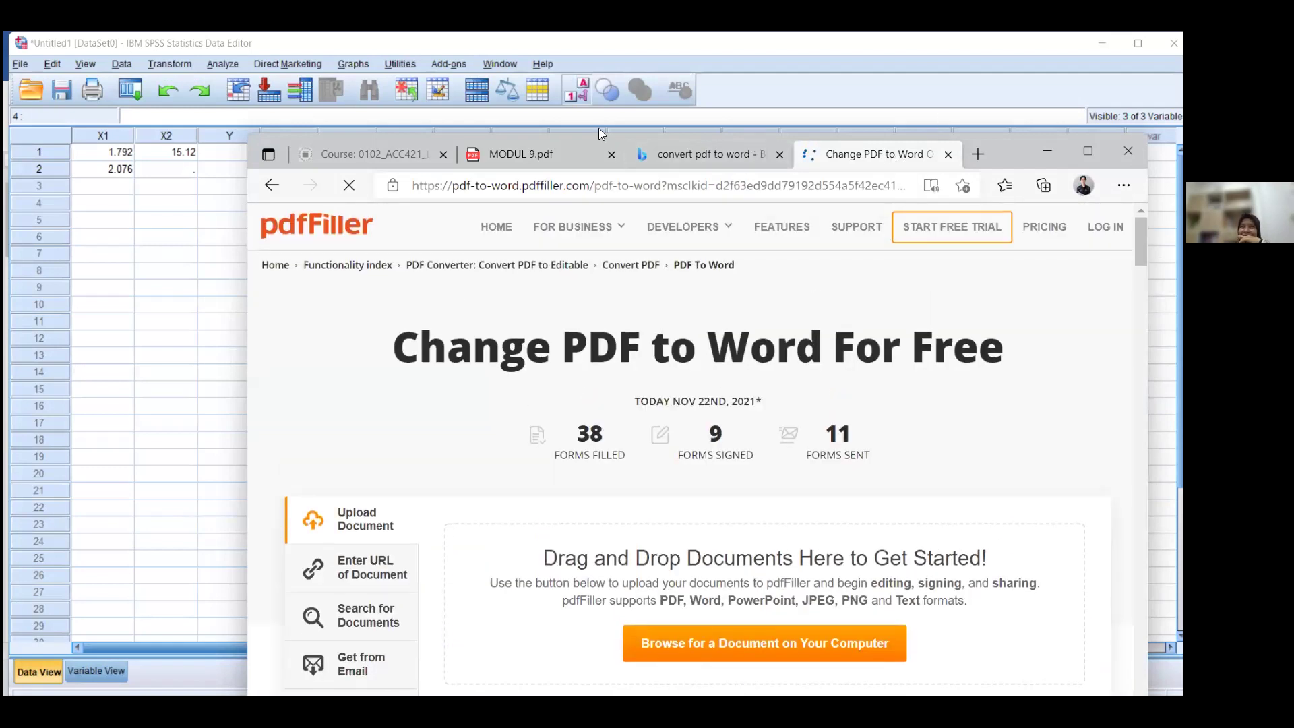
pyautogui.moveTo(598, 139); pyautogui.dragTo(421, 94)
pyautogui.scroll(-5, 606, 379)
pyautogui.scroll(-15, 606, 378)
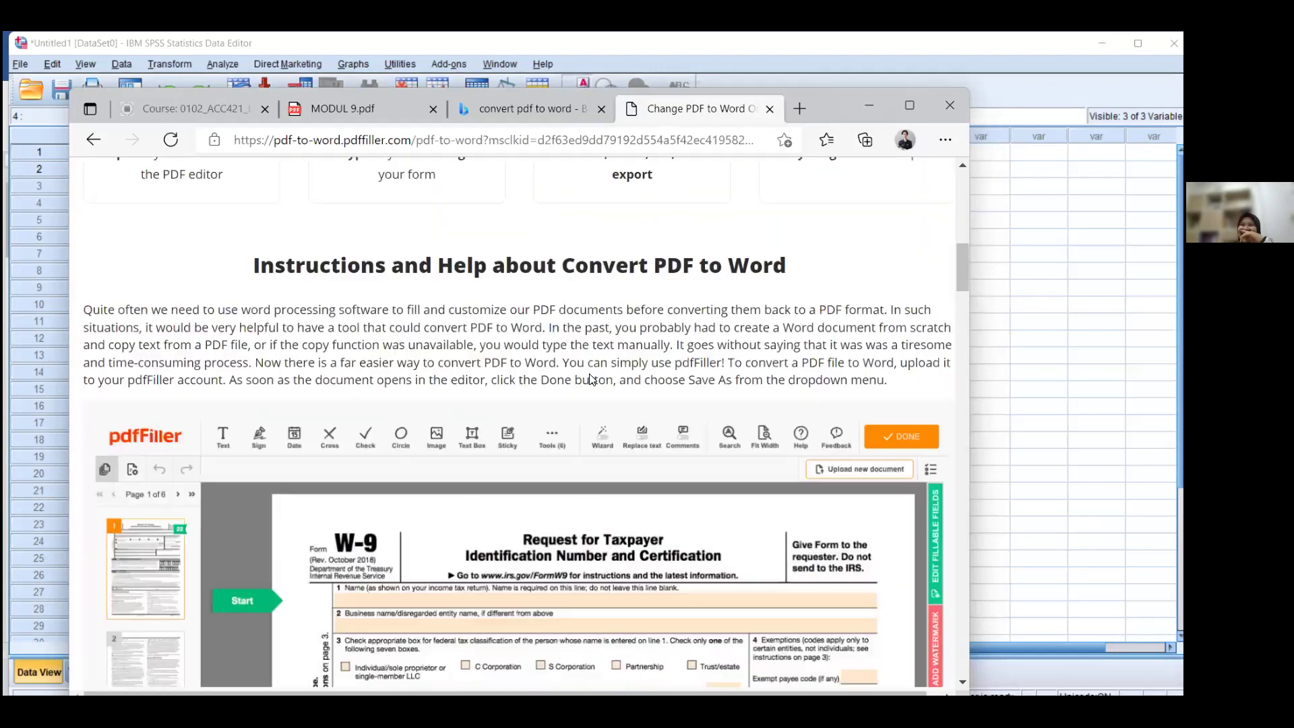
pyautogui.scroll(-10, 587, 380)
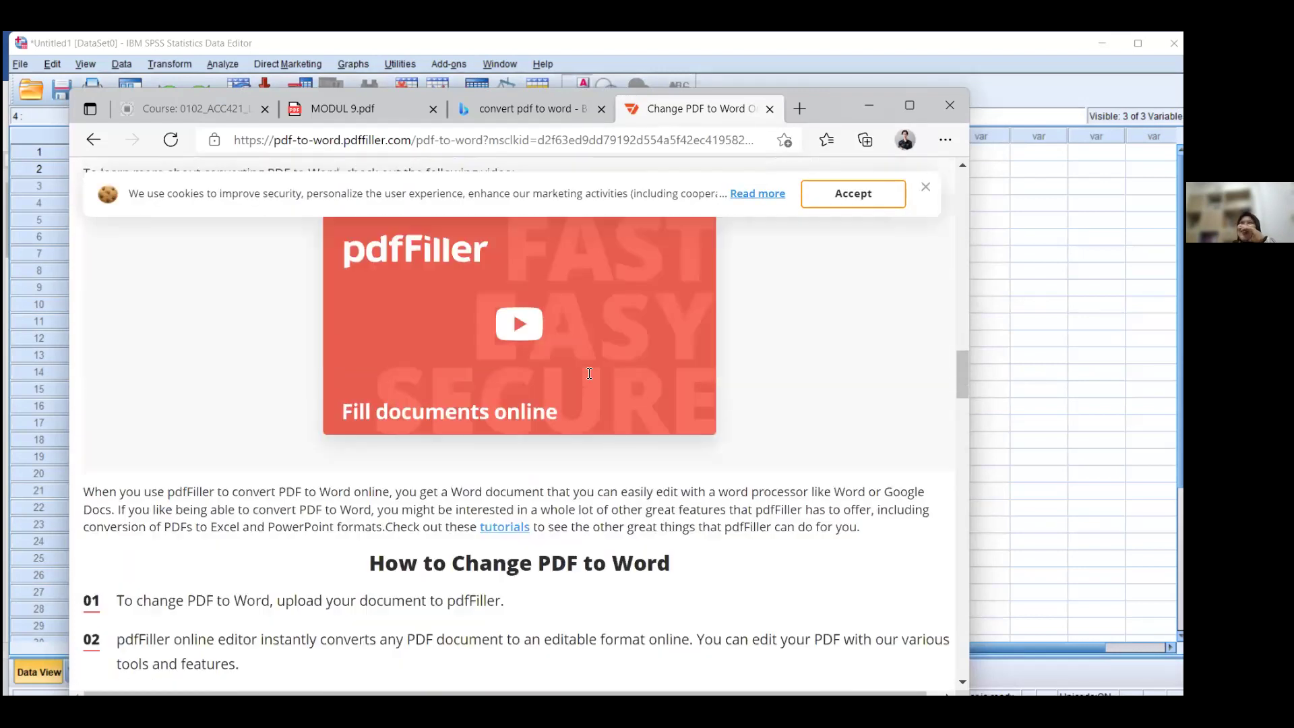
pyautogui.scroll(-5, 584, 389)
pyautogui.scroll(12, 580, 383)
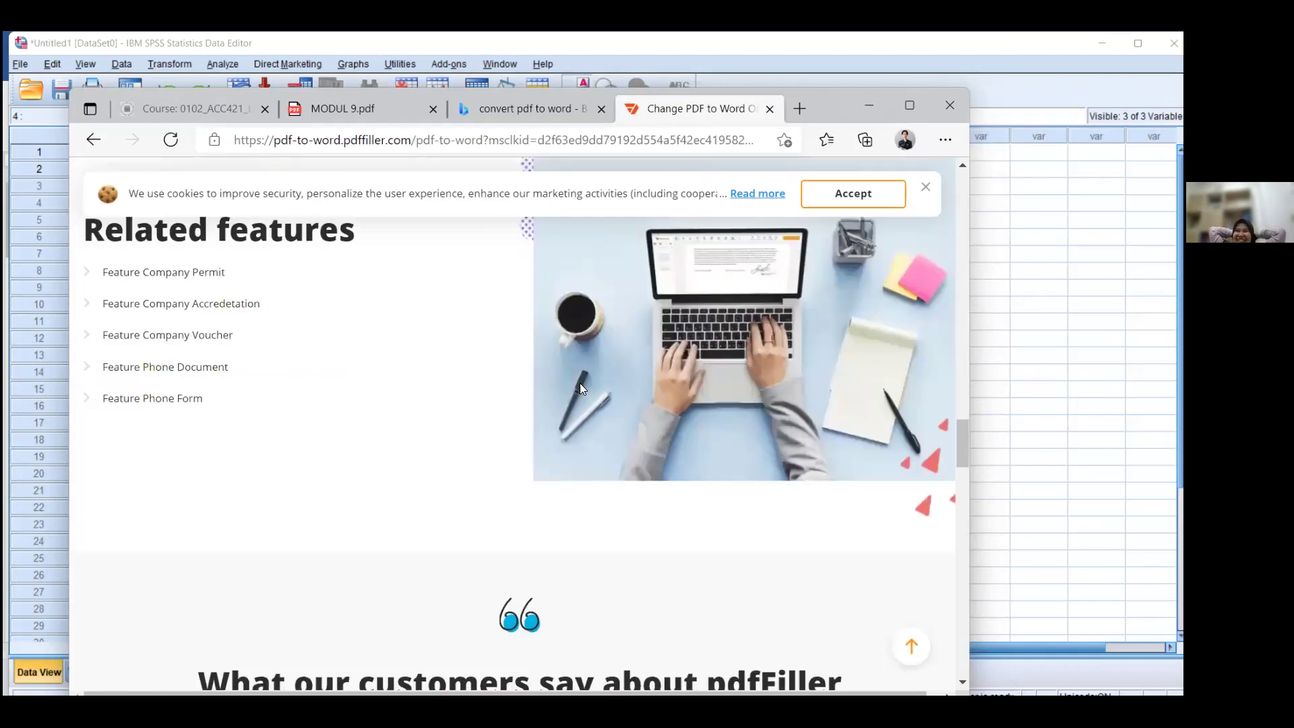
pyautogui.scroll(10, 577, 383)
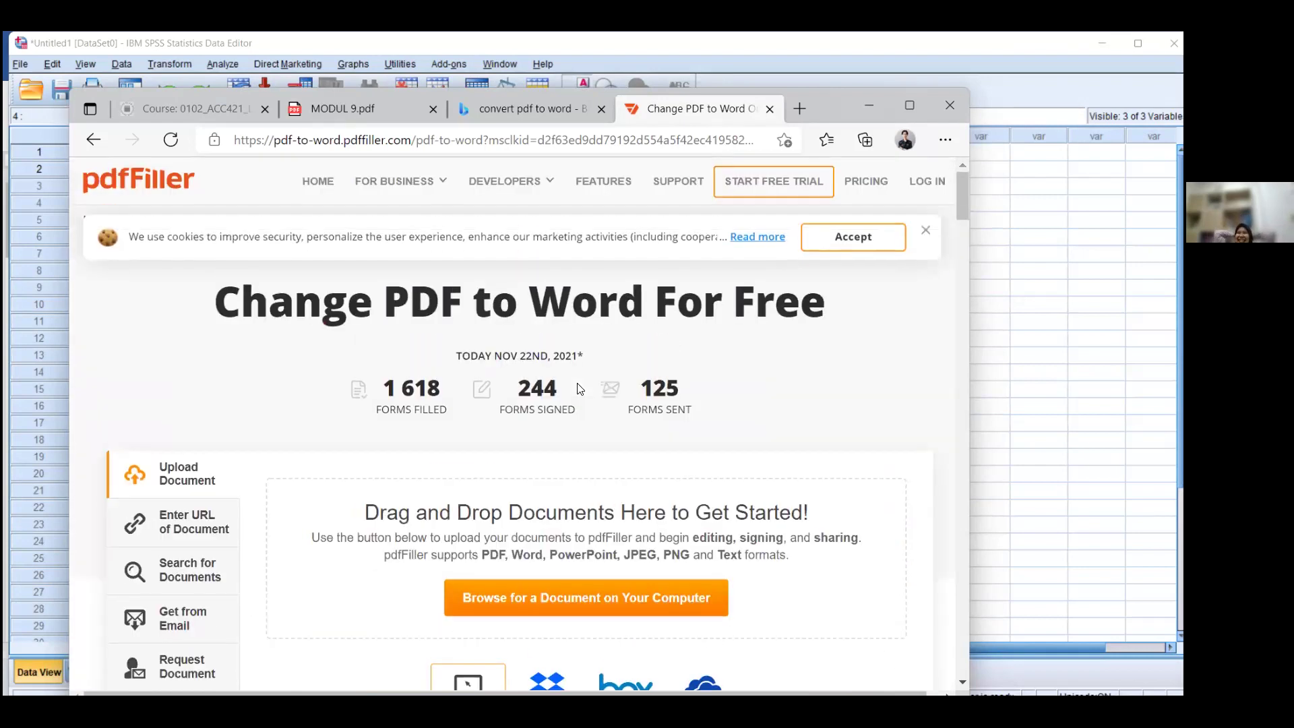
pyautogui.click(927, 235)
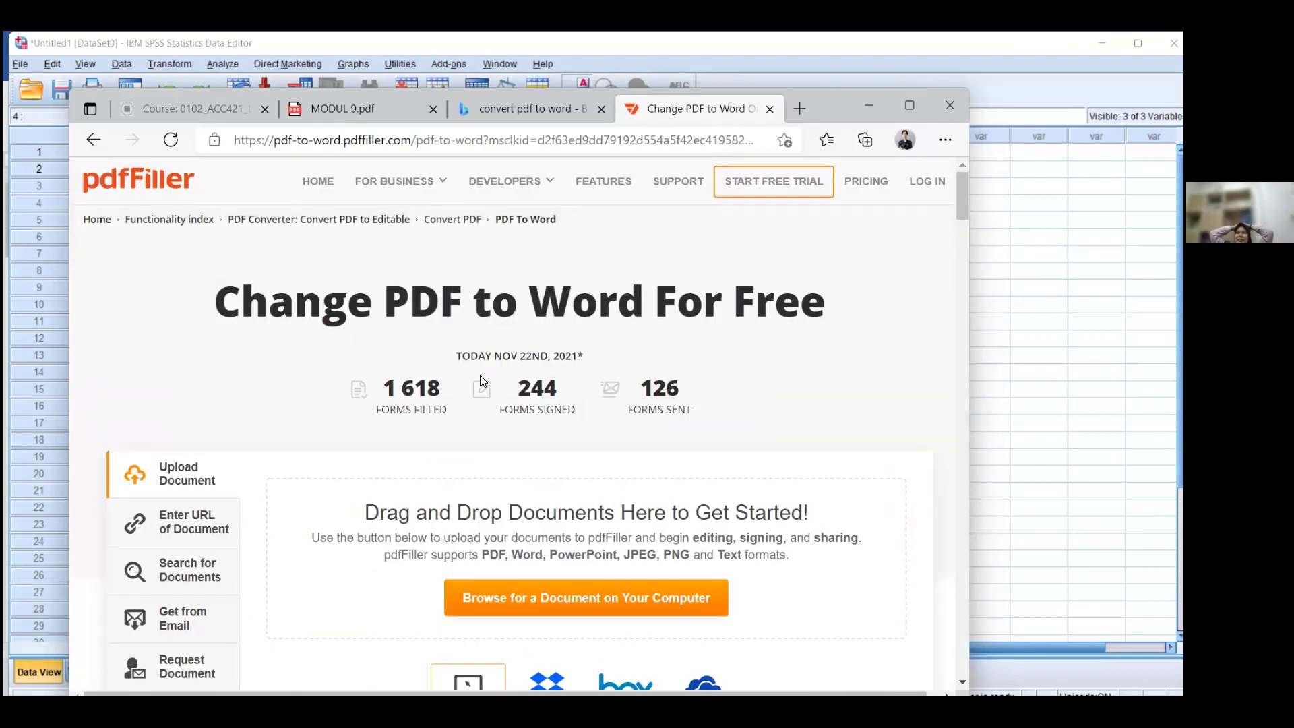
# Upload MODUL 9 from the Dropbox folder Kuliah > Semester 5 > Lab Statistik to pdfFiller
pyautogui.scroll(-1, 480, 375)
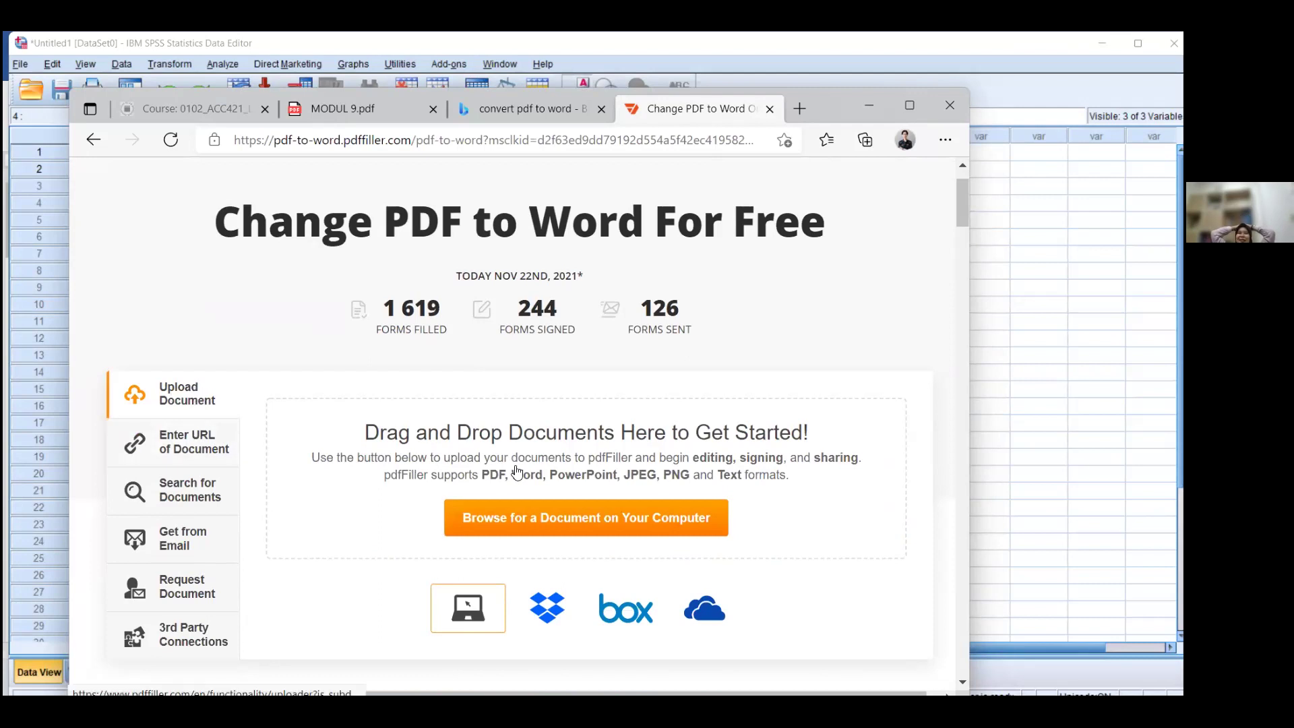
pyautogui.click(528, 517)
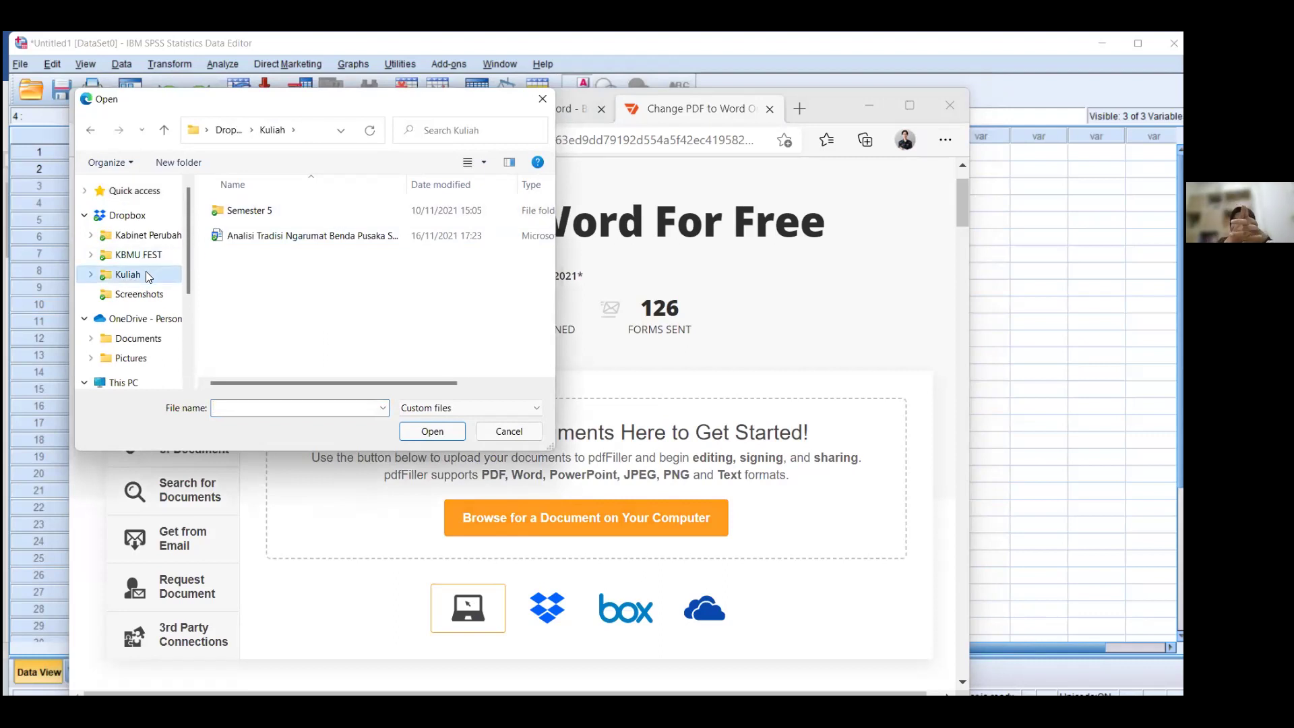
pyautogui.doubleClick(283, 210)
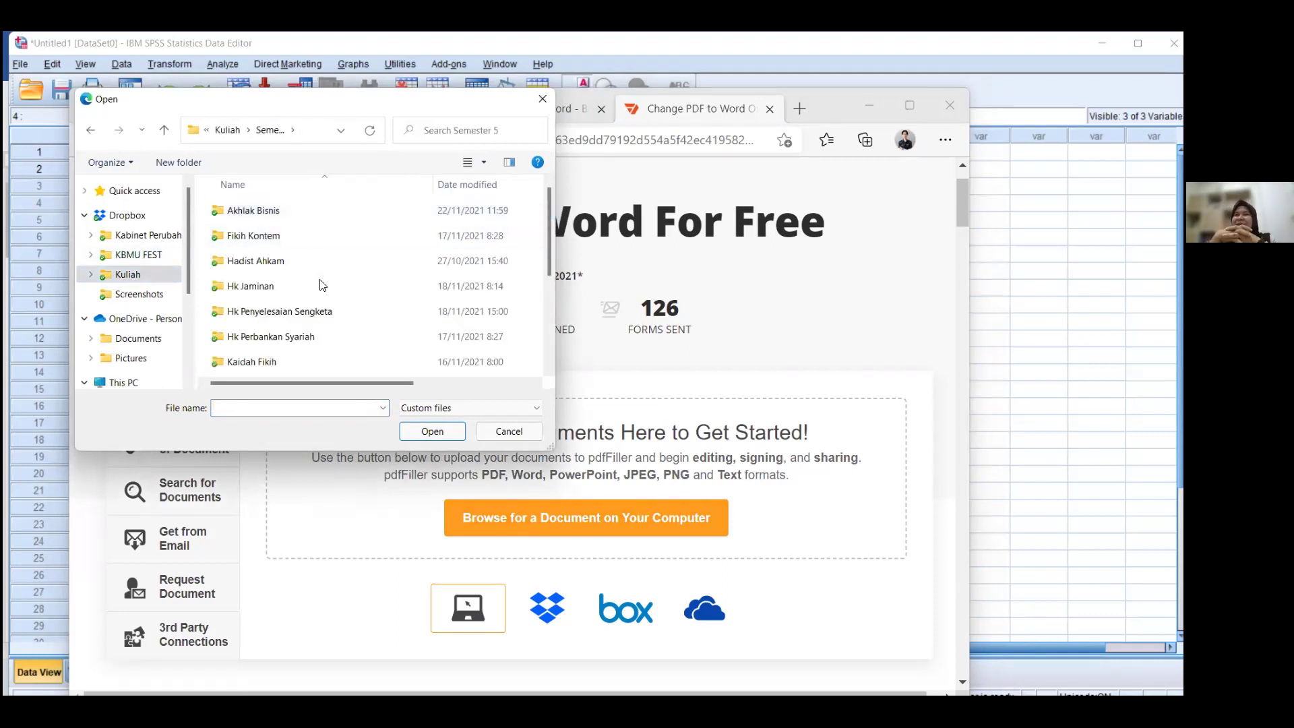
pyautogui.scroll(-3, 322, 290)
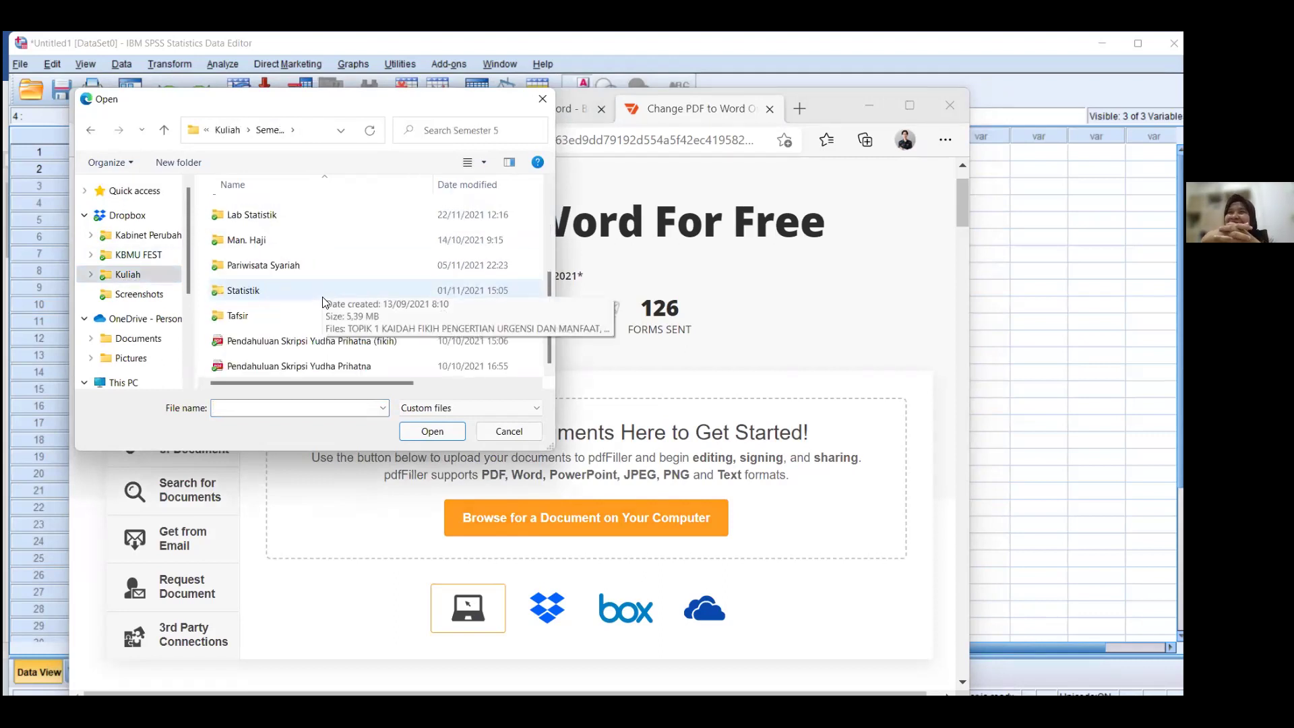
pyautogui.doubleClick(326, 218)
pyautogui.scroll(-3, 332, 298)
pyautogui.scroll(-3, 333, 290)
pyautogui.scroll(3, 333, 314)
pyautogui.click(333, 332)
pyautogui.doubleClick(333, 331)
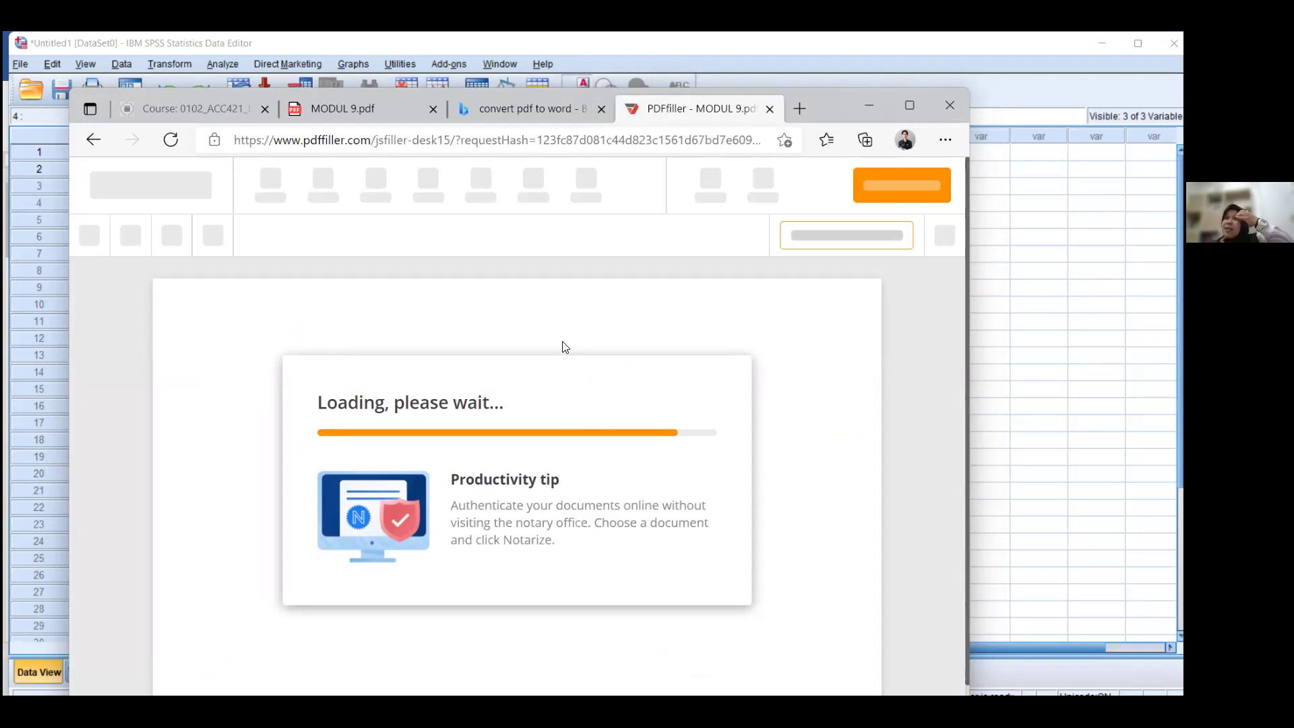
# Examine the uploaded MODUL 9 pages in the pdfFiller editor, including the Periode, Pembiayaan, Margin and Laba data table
pyautogui.scroll(-5, 565, 422)
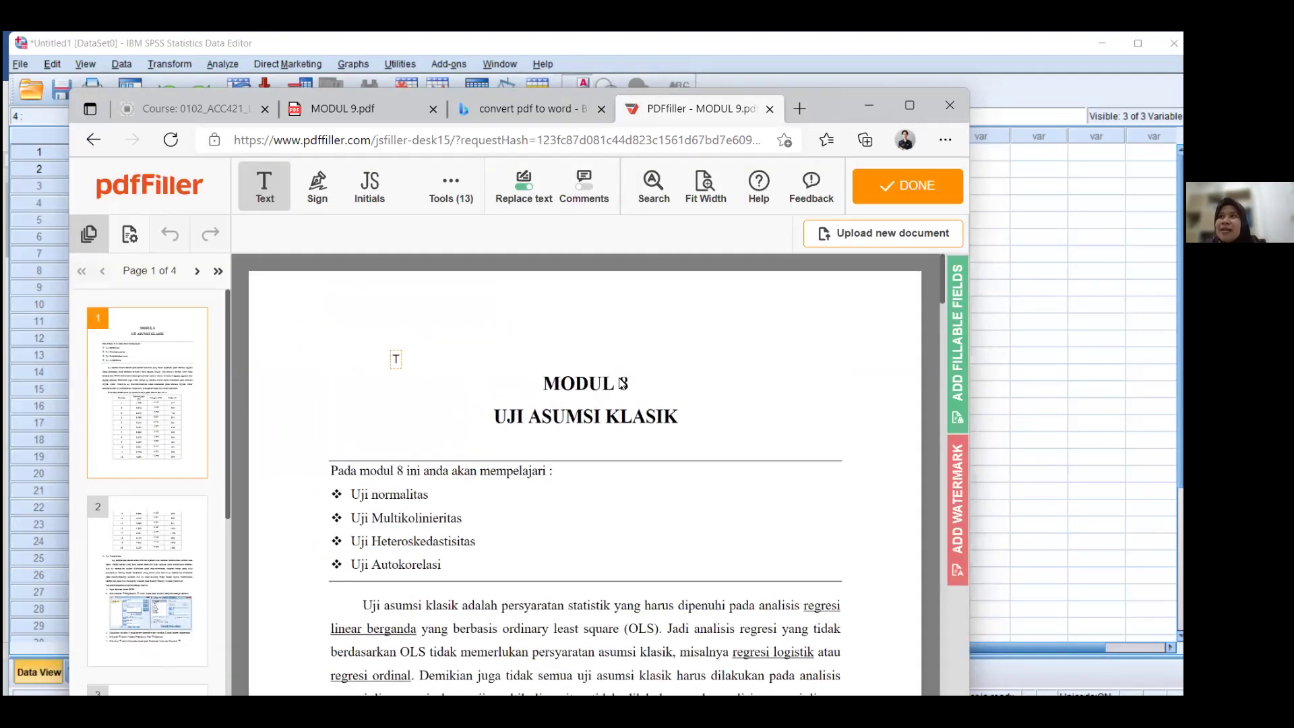
pyautogui.scroll(-5, 634, 425)
pyautogui.scroll(-10, 633, 425)
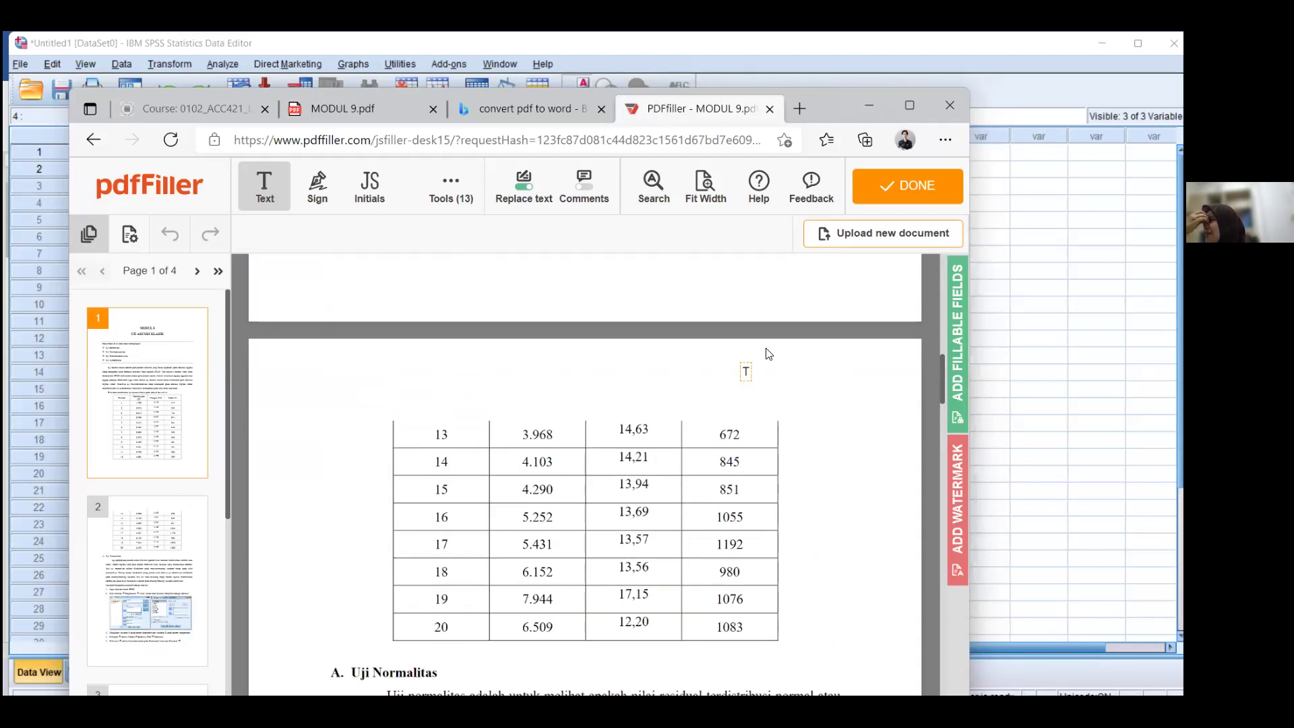
pyautogui.scroll(-15, 607, 422)
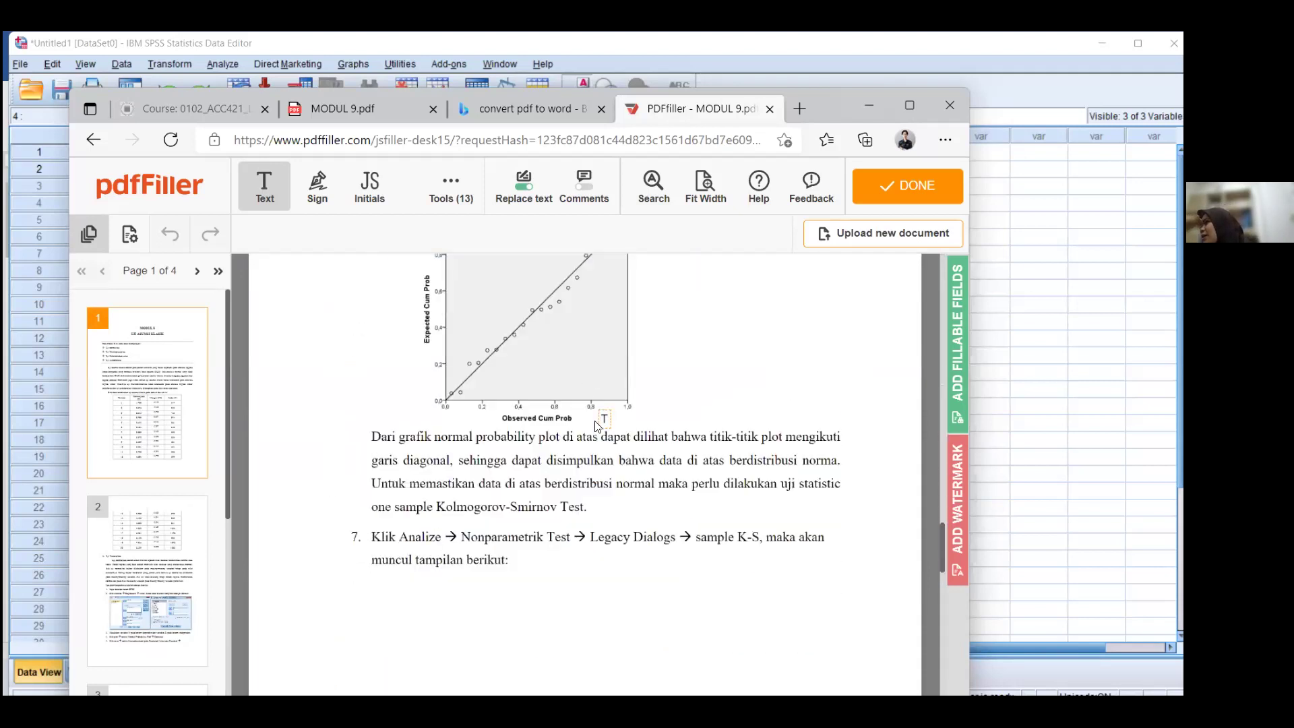
pyautogui.scroll(-15, 596, 418)
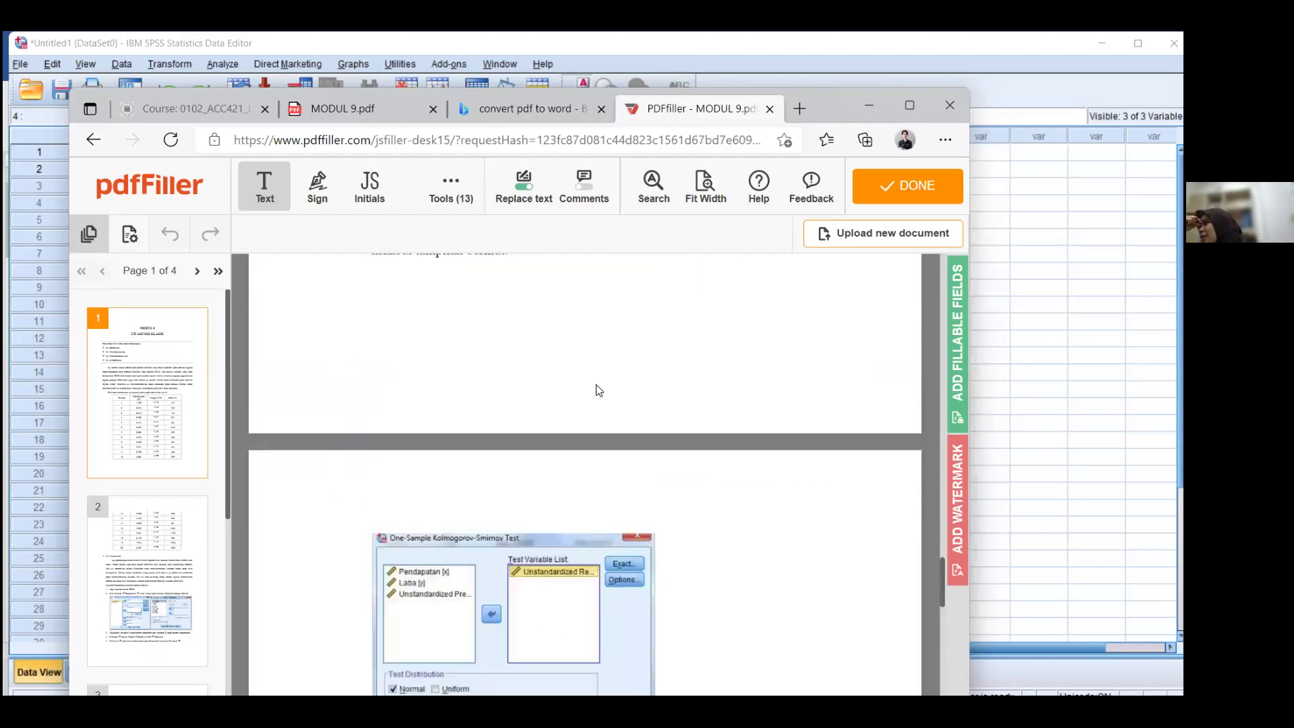
pyautogui.scroll(15, 598, 390)
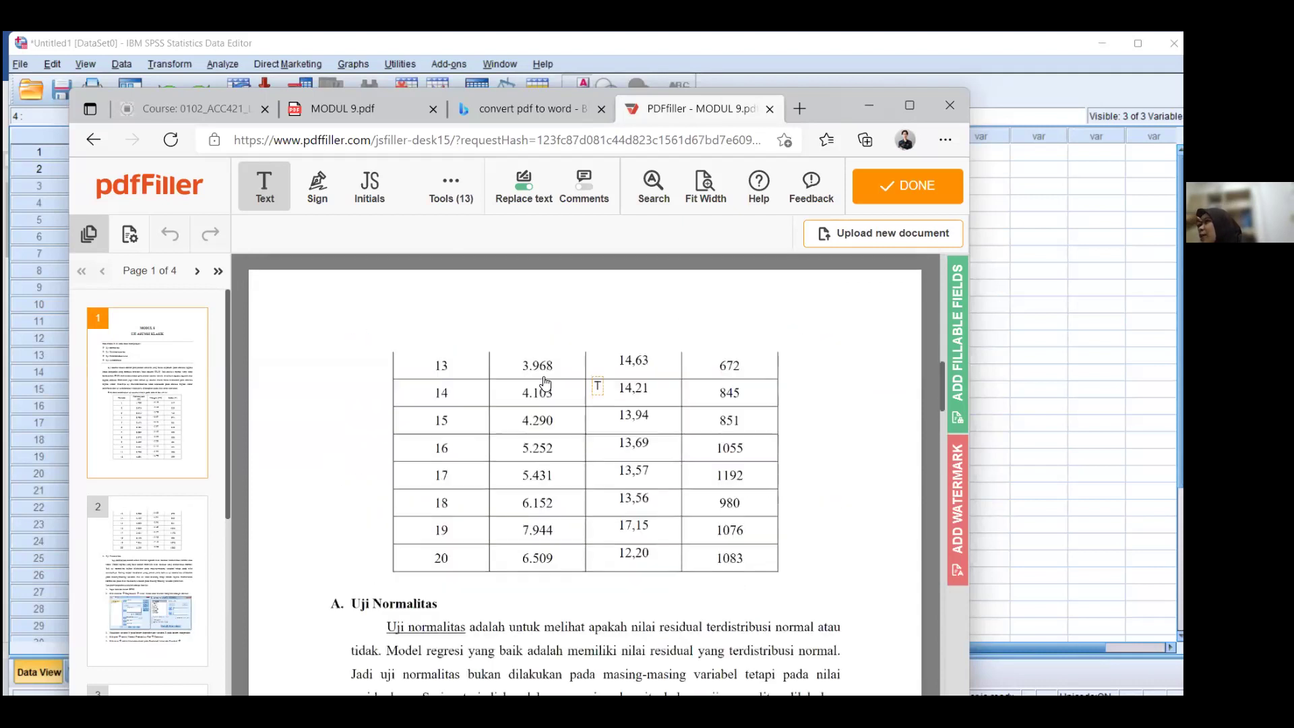
pyautogui.scroll(4, 528, 304)
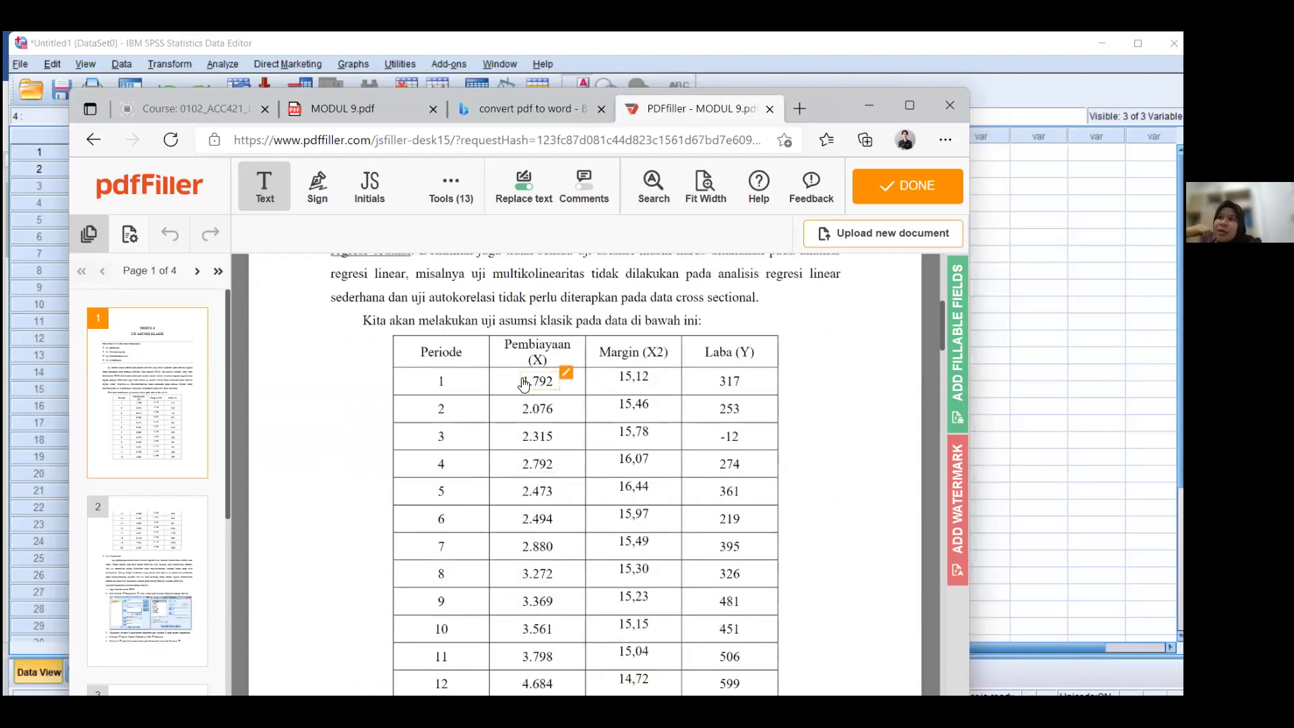
# Finish editing MODUL 9.pdf and try to save it as a Word document, dismissing the Google login and account registration requests
pyautogui.click(871, 181)
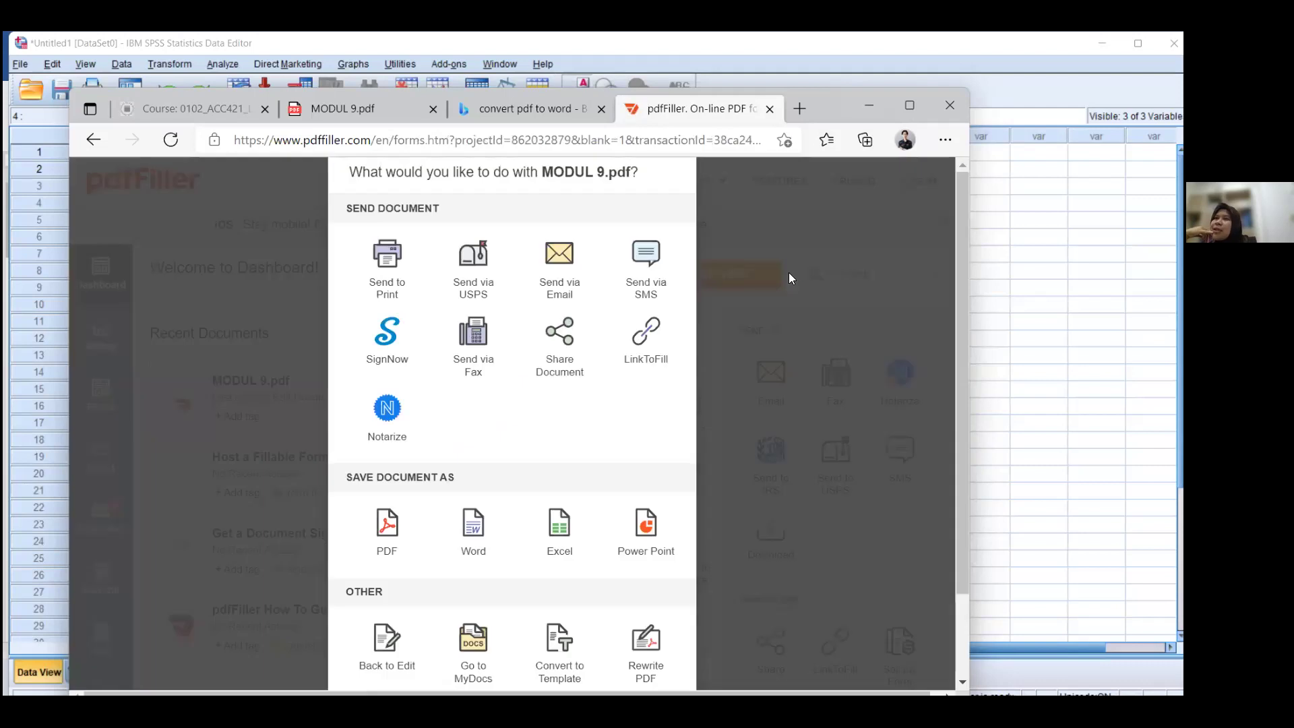
pyautogui.click(488, 526)
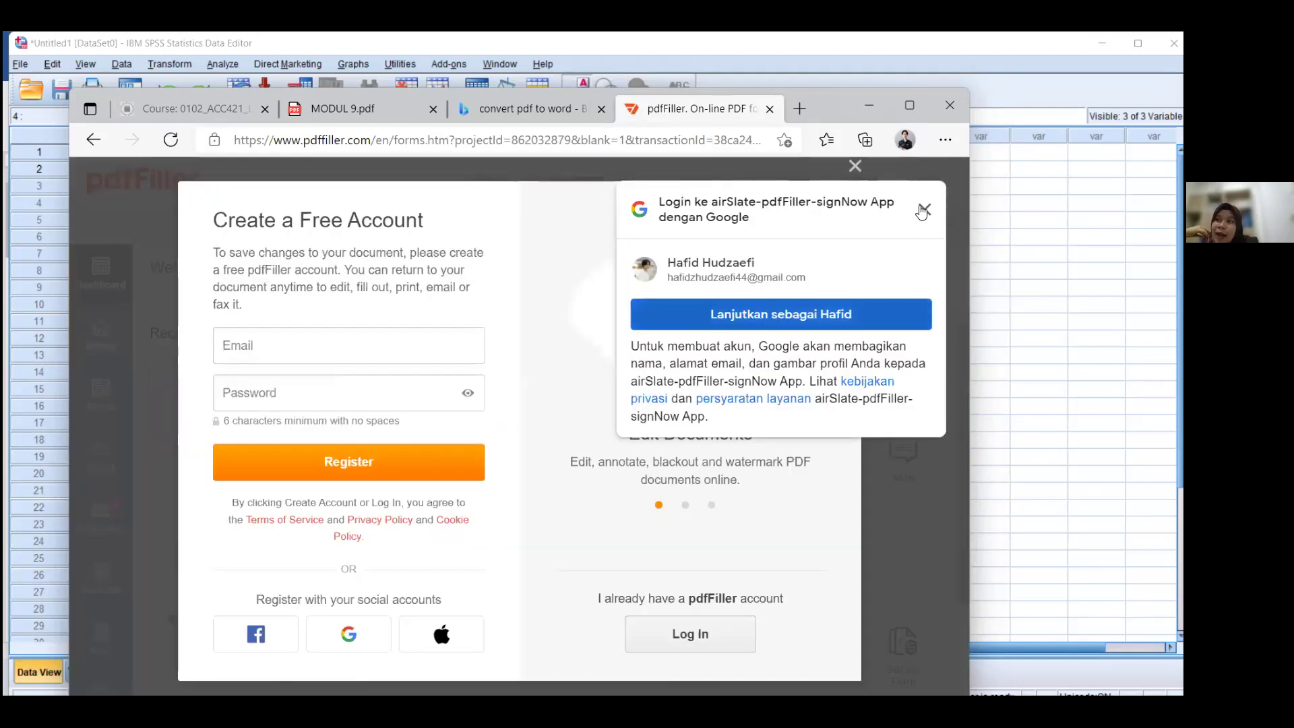
pyautogui.click(923, 211)
pyautogui.click(855, 166)
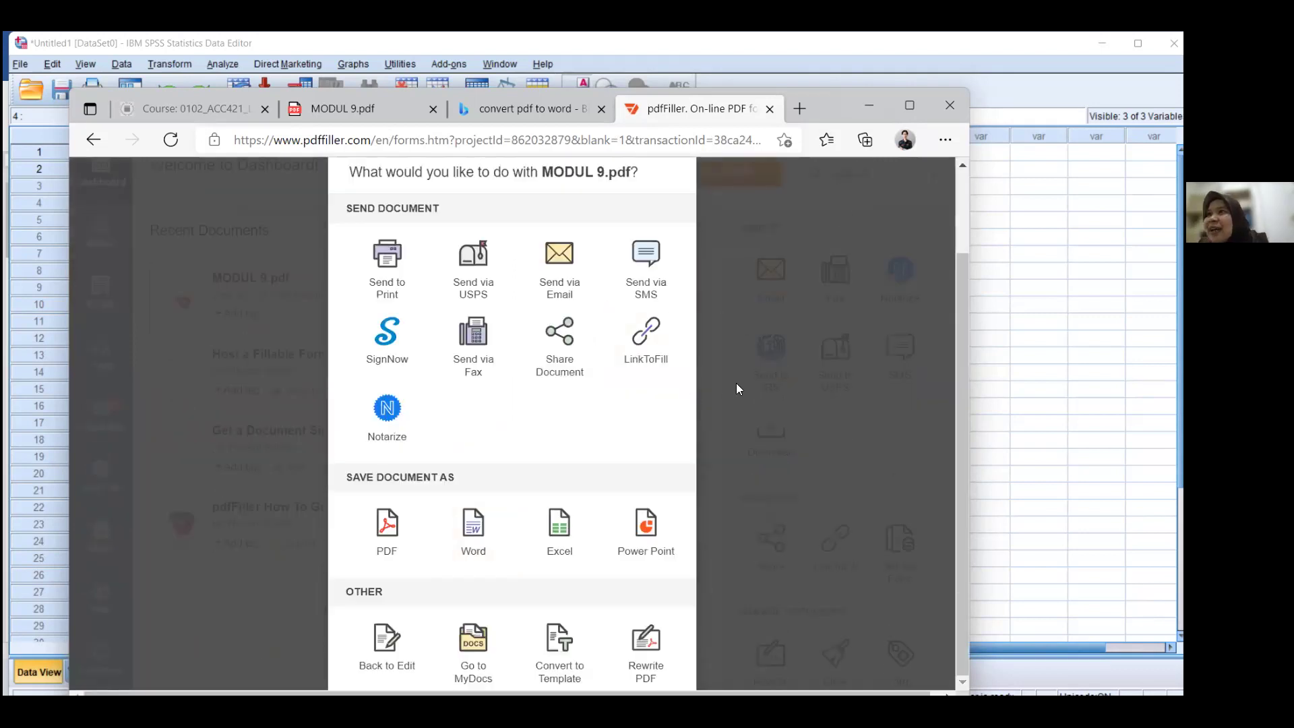
pyautogui.scroll(-2, 661, 424)
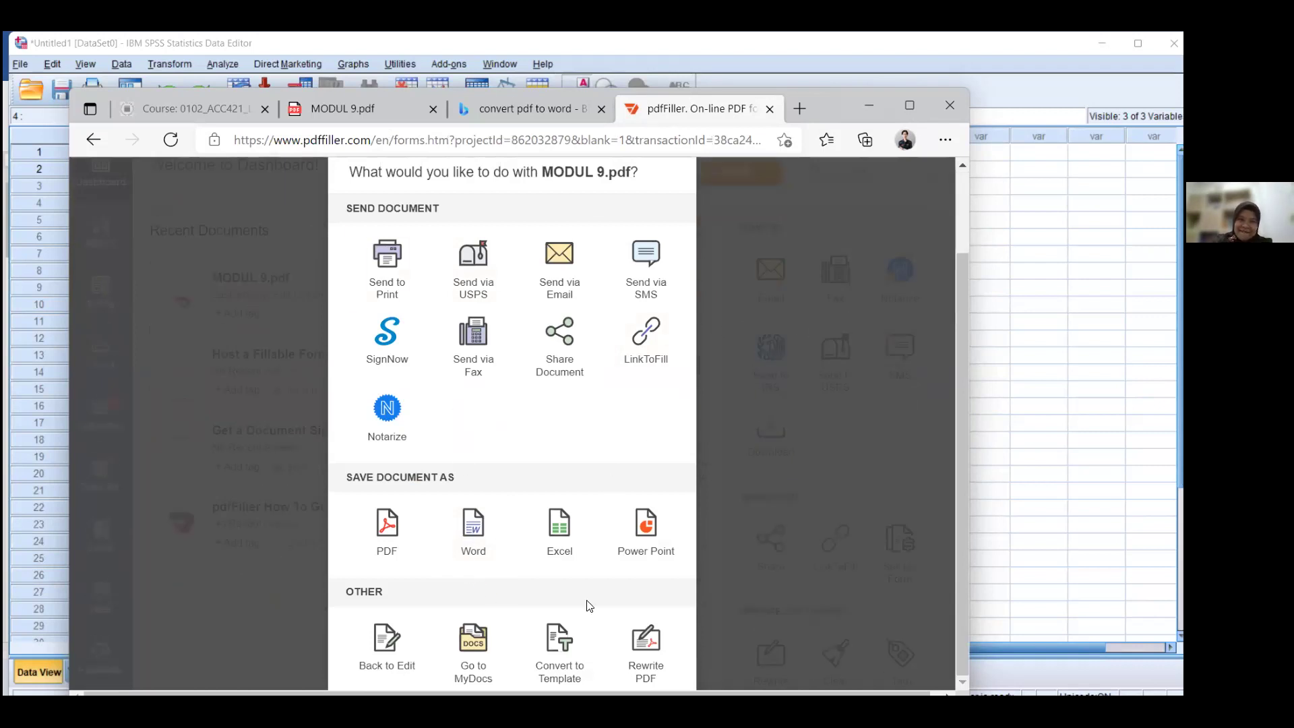
pyautogui.click(464, 544)
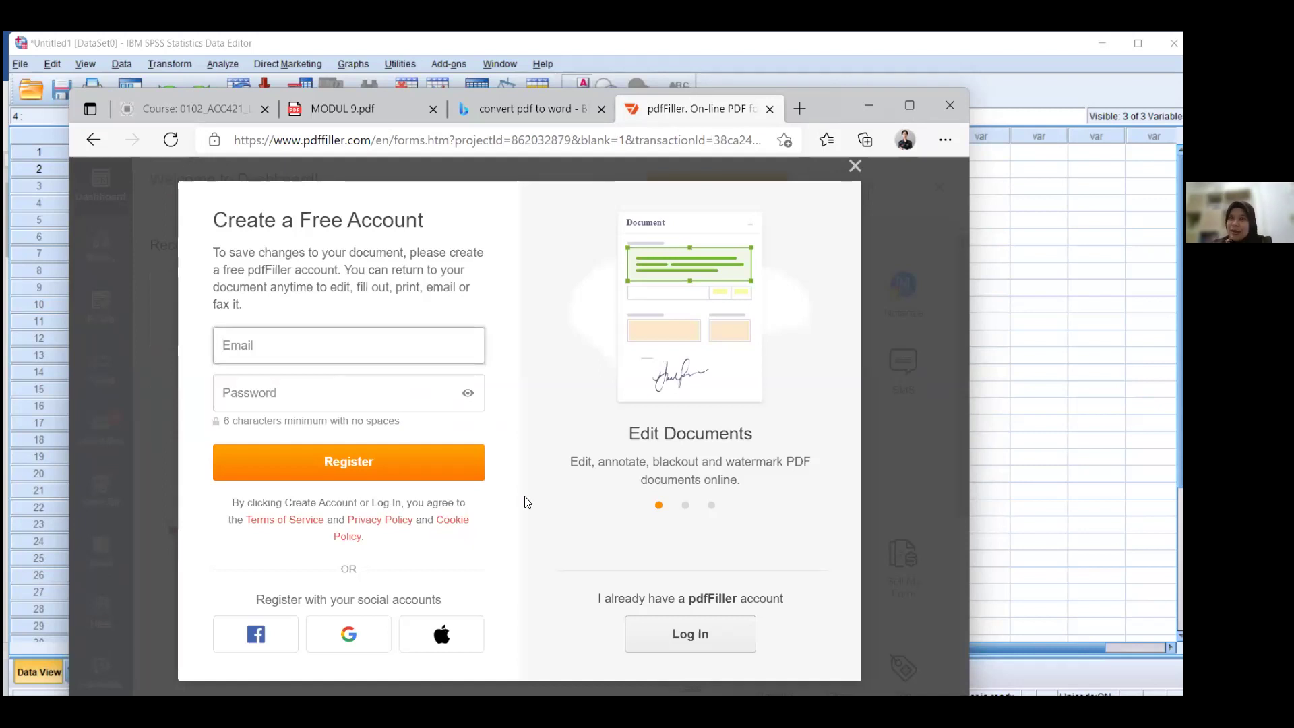
pyautogui.click(855, 166)
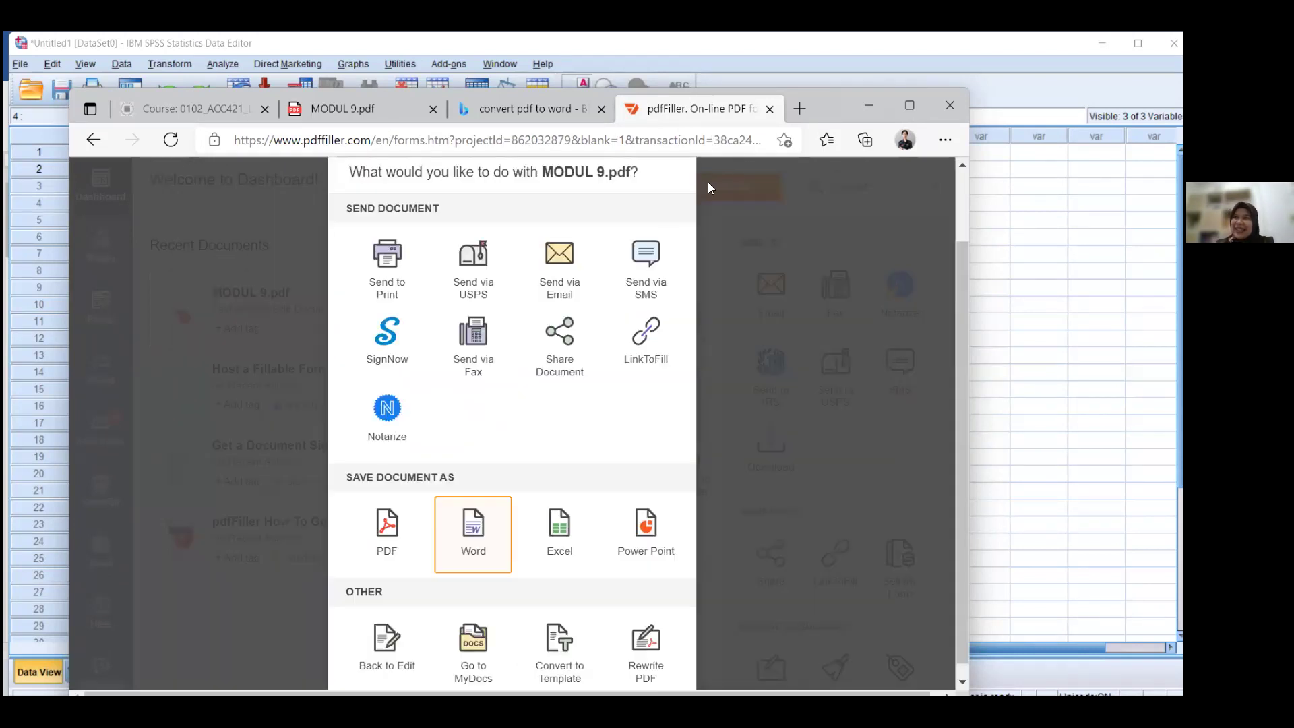
# Return to the search results, open Adobe Acrobat's online PDF to Word converter and upload MODUL 9 for conversion
pyautogui.click(492, 108)
pyautogui.scroll(-5, 423, 469)
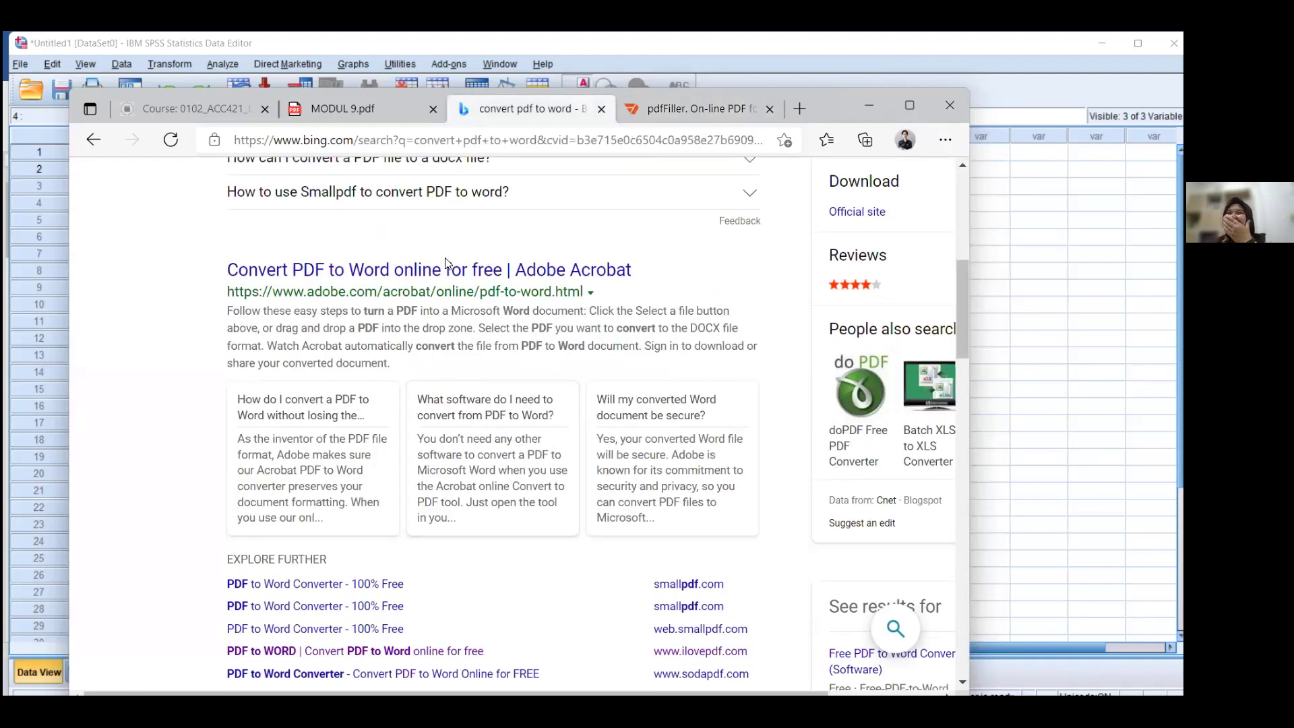
pyautogui.click(446, 279)
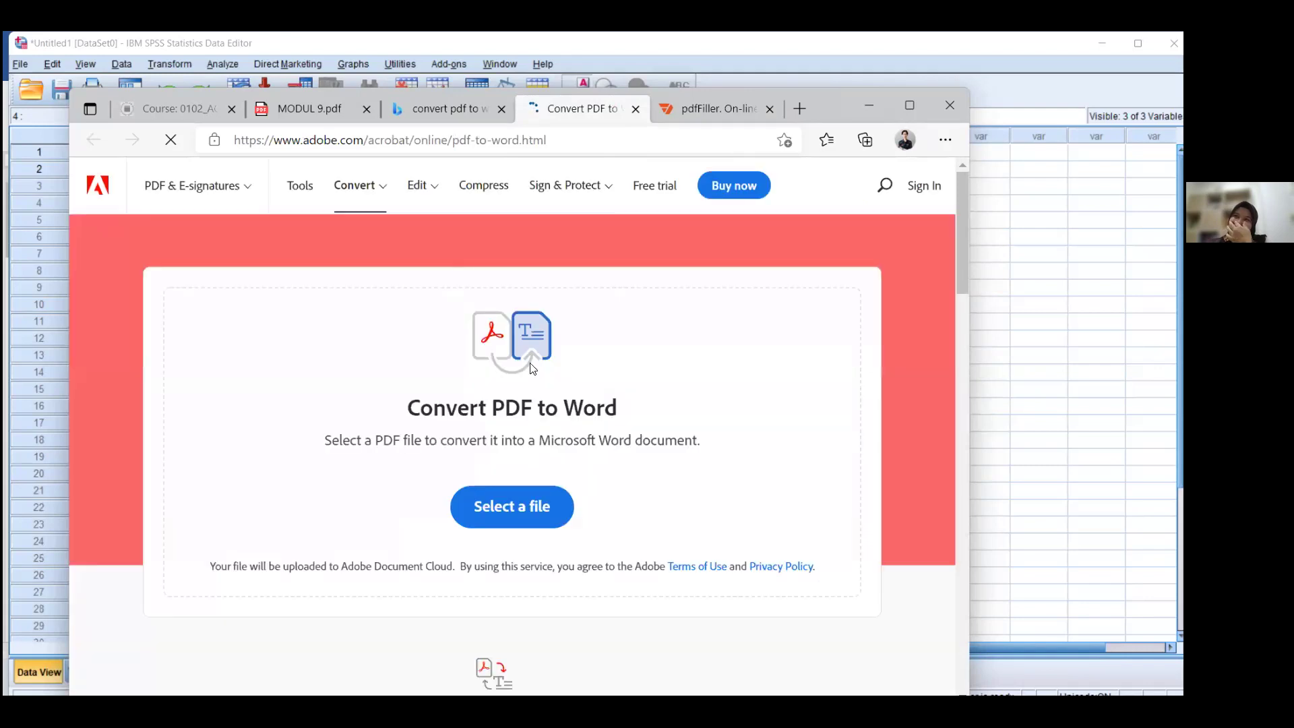
pyautogui.click(531, 507)
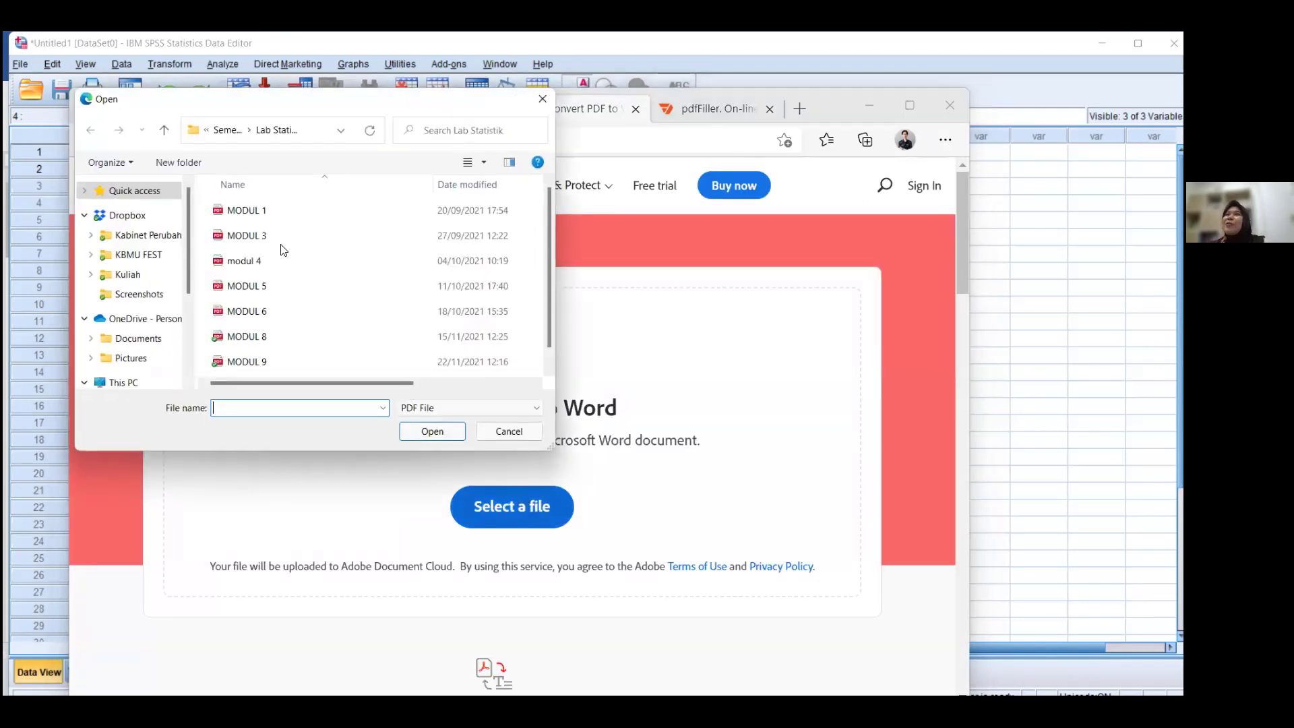
pyautogui.click(301, 362)
pyautogui.press('Return')
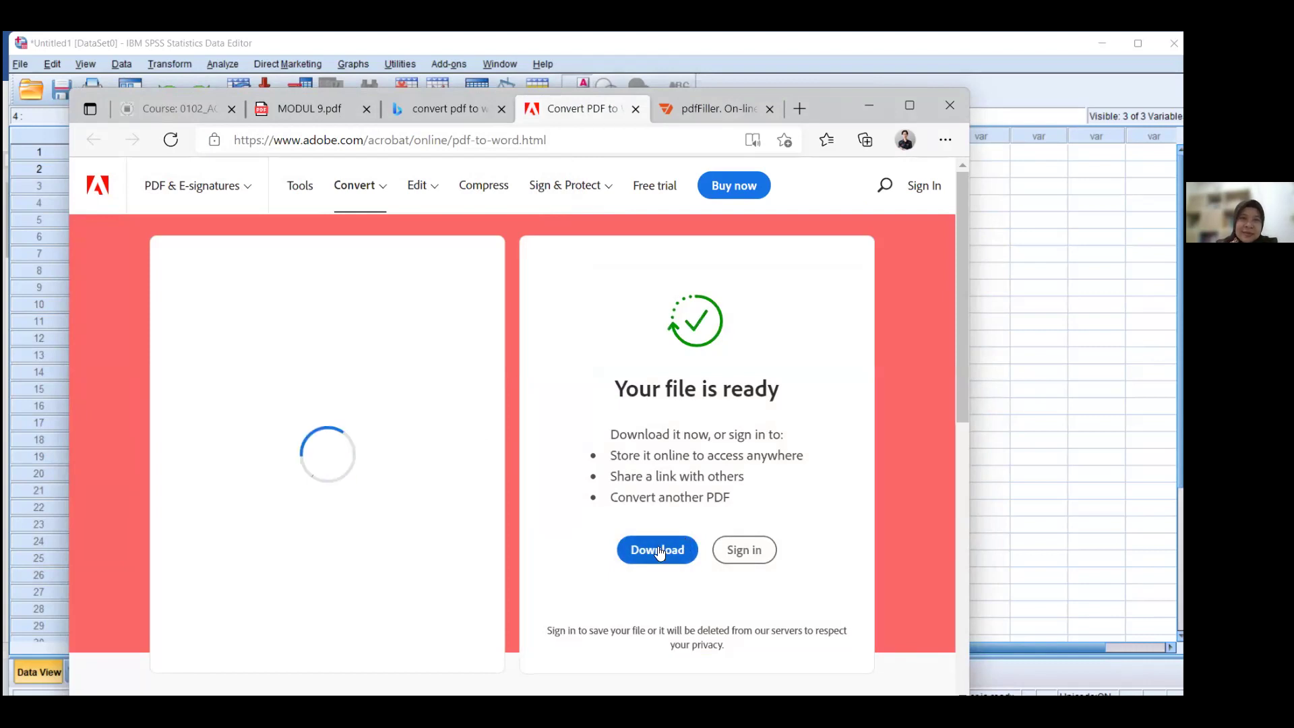
# Download the converted MODUL 9.docx, open it in Word and go to the data table
pyautogui.click(659, 551)
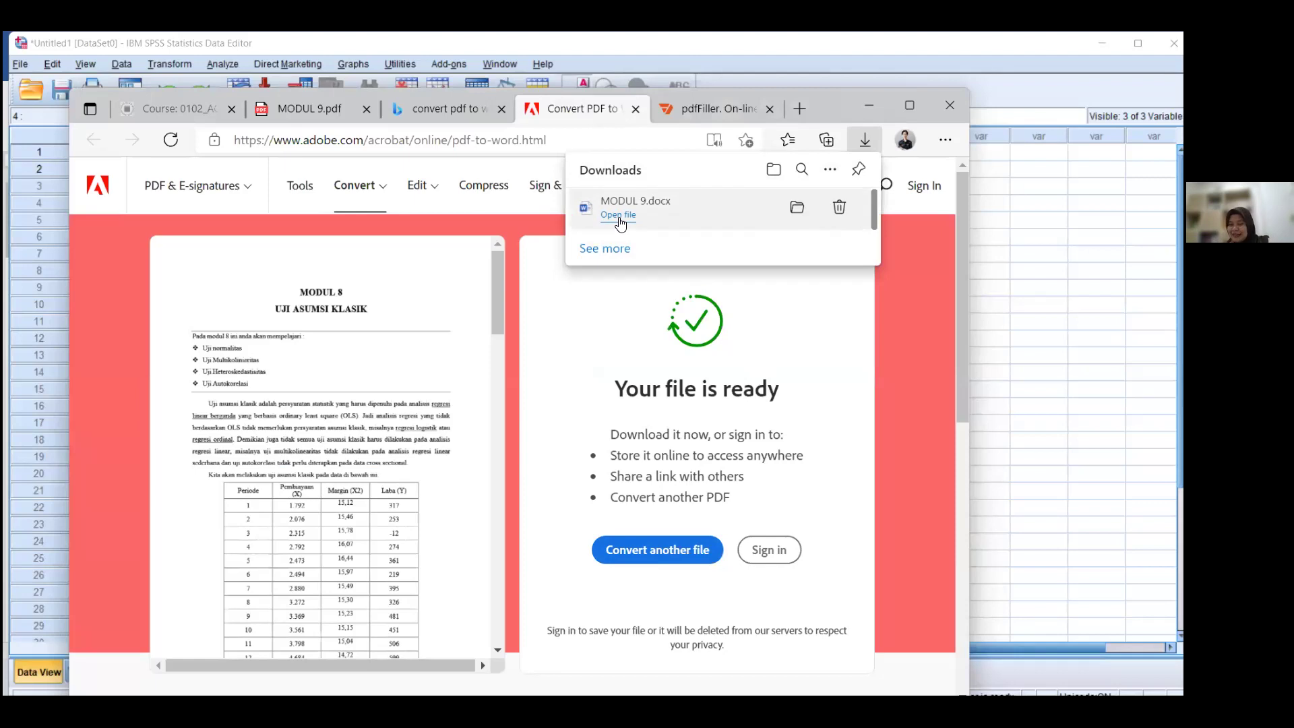
pyautogui.click(622, 213)
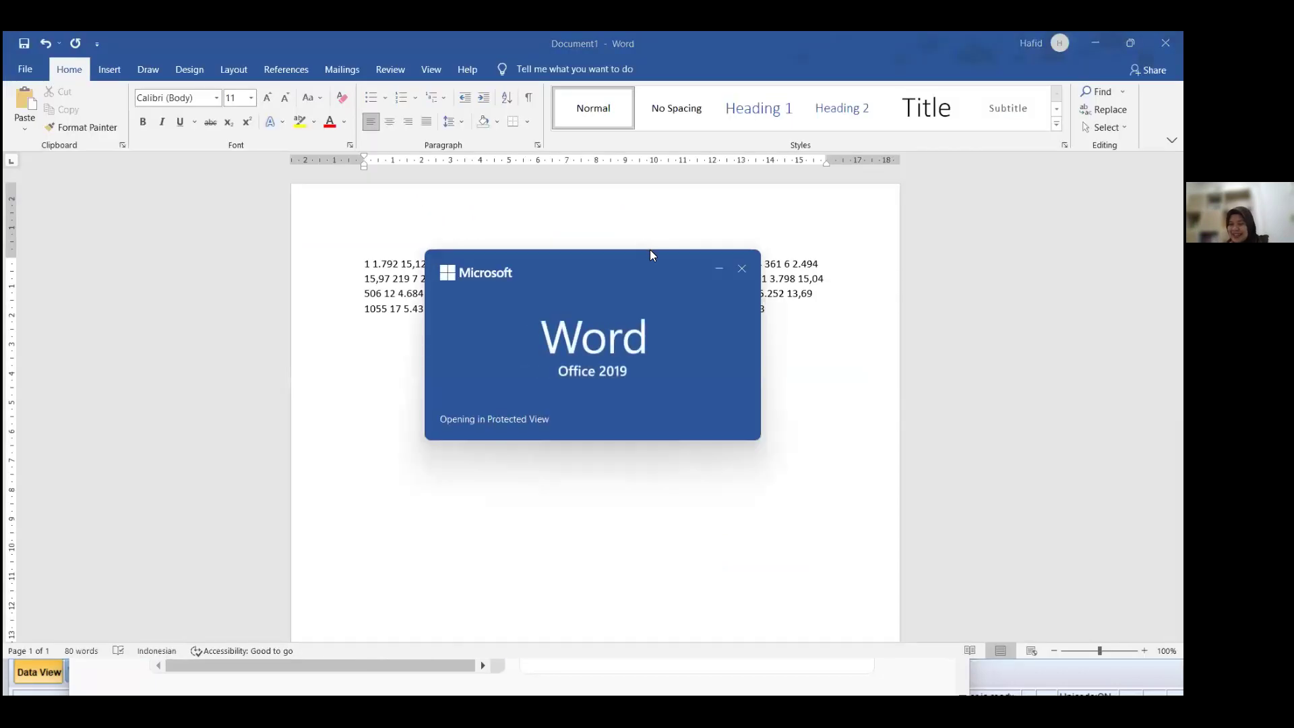
pyautogui.scroll(-8, 553, 504)
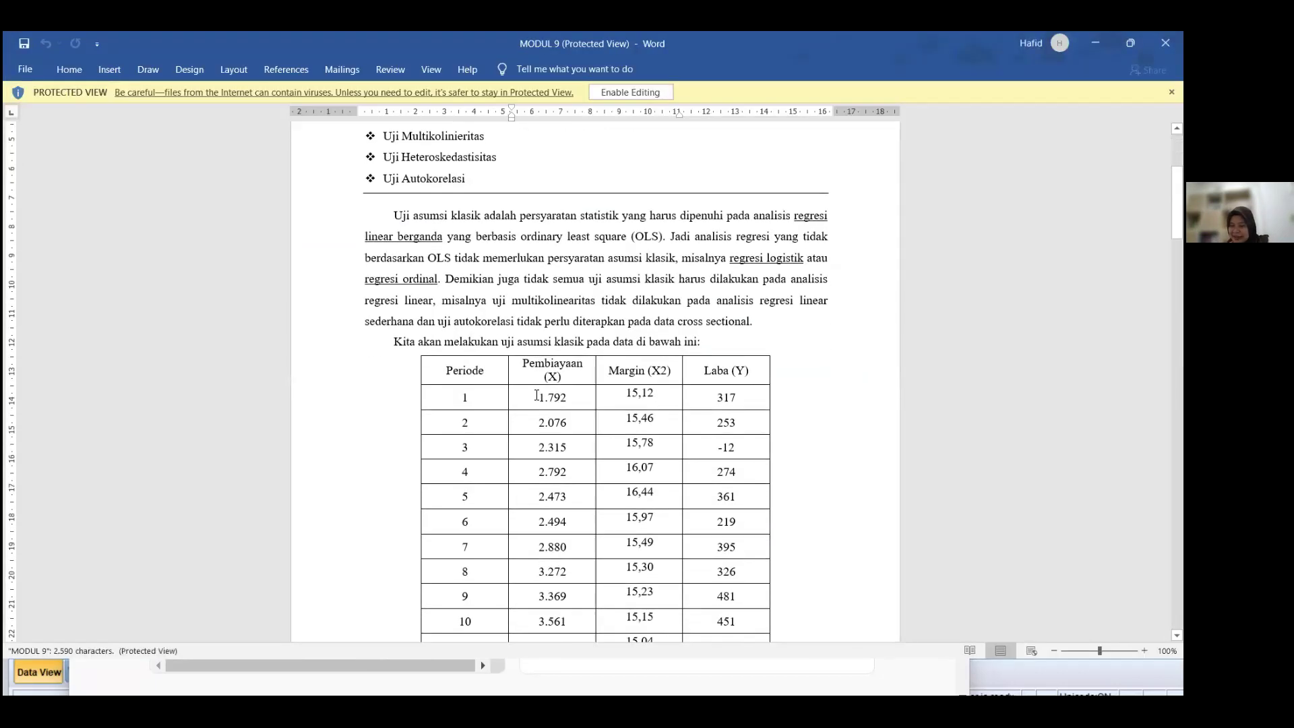
# Select the Margin (X2) values for periods 1 to 12 in the MODUL 9 data table
pyautogui.moveTo(553, 504); pyautogui.dragTo(553, 446)
pyautogui.scroll(6, 618, 332)
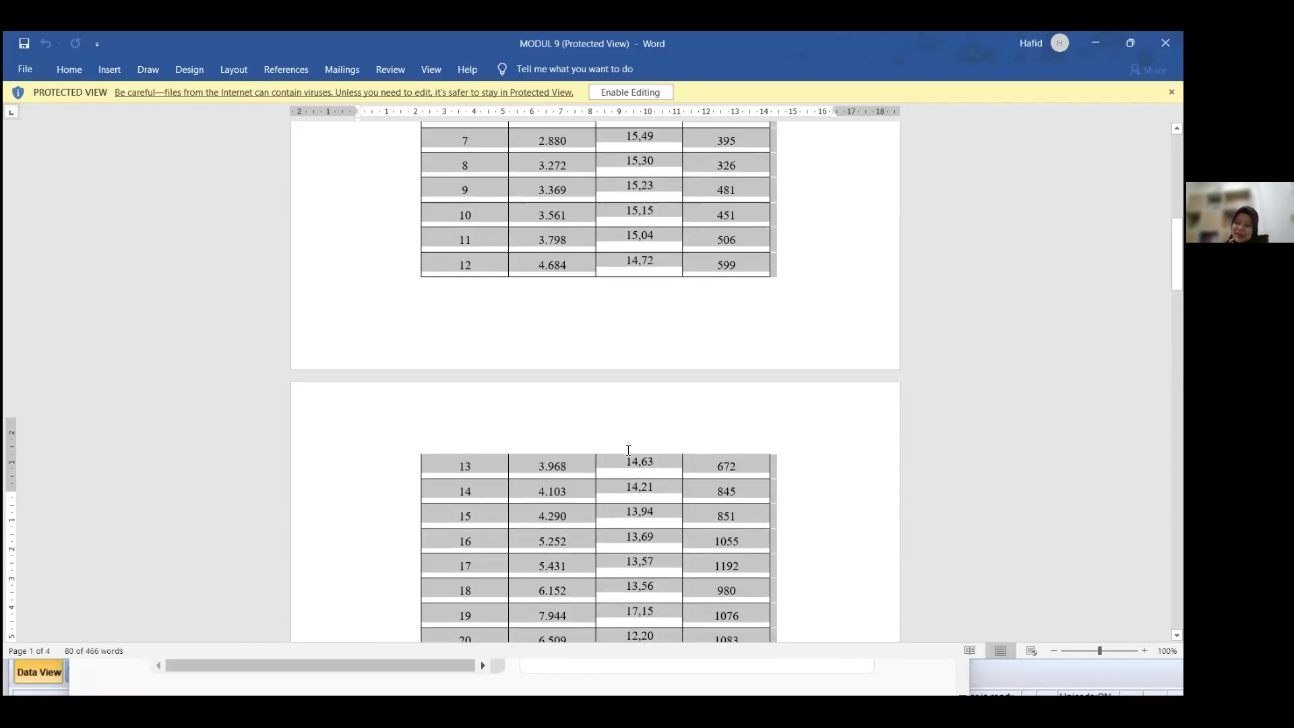
pyautogui.scroll(1, 619, 331)
pyautogui.click(628, 244)
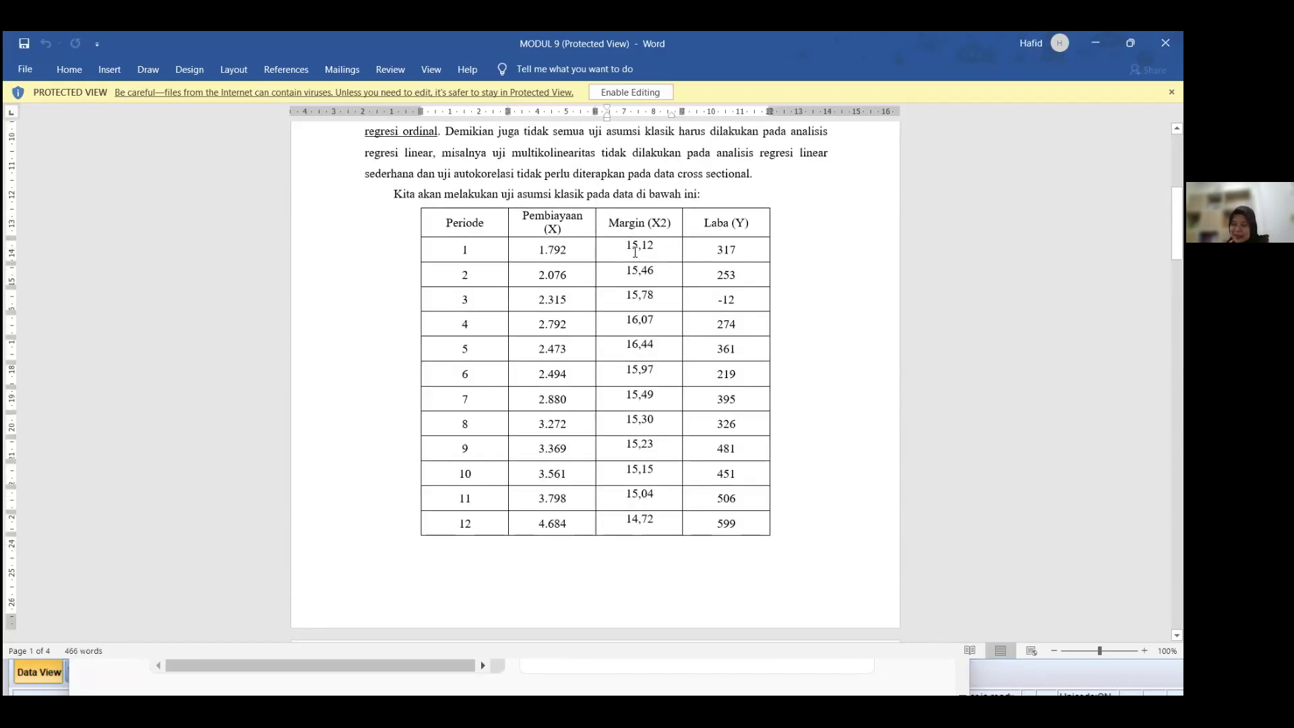
pyautogui.moveTo(641, 304); pyautogui.dragTo(650, 542)
pyautogui.moveTo(644, 644); pyautogui.dragTo(634, 519)
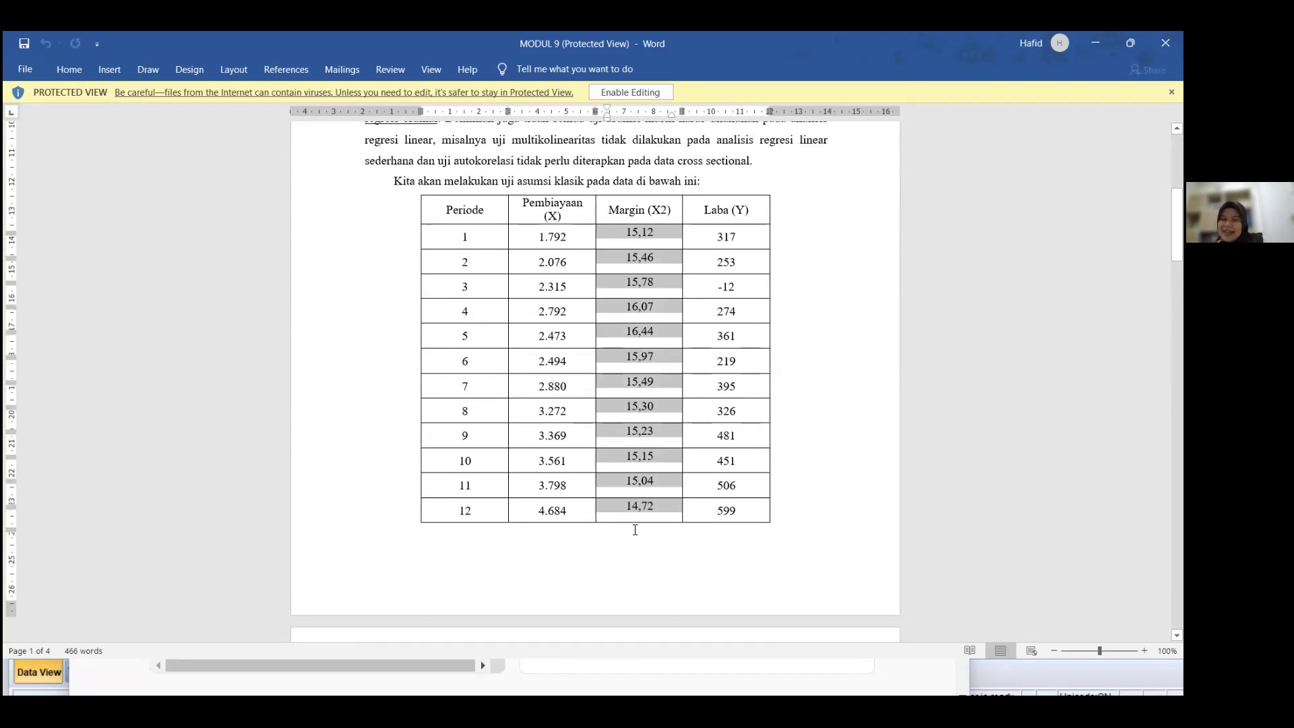
# Switch to SPSS, try pasting the copied table data from the first X2 cell, and undo the paste
pyautogui.hotkey('alt', 'Tab')
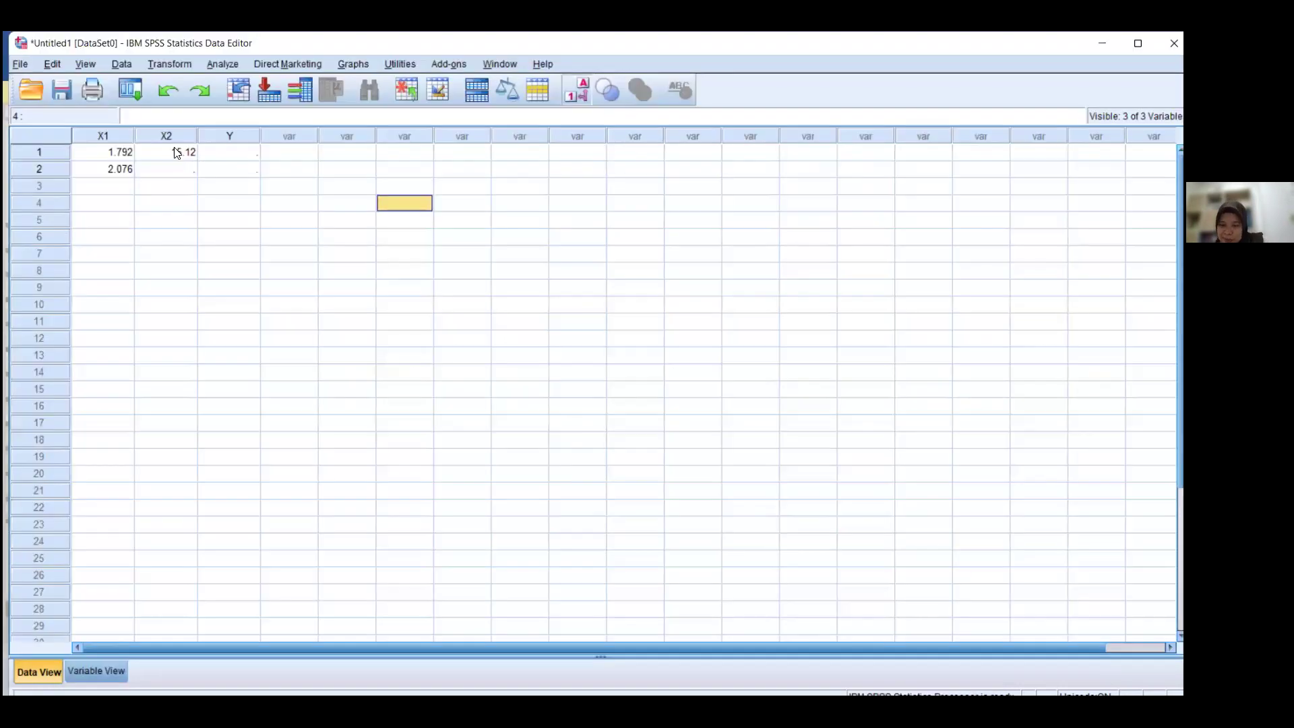
pyautogui.click(177, 151)
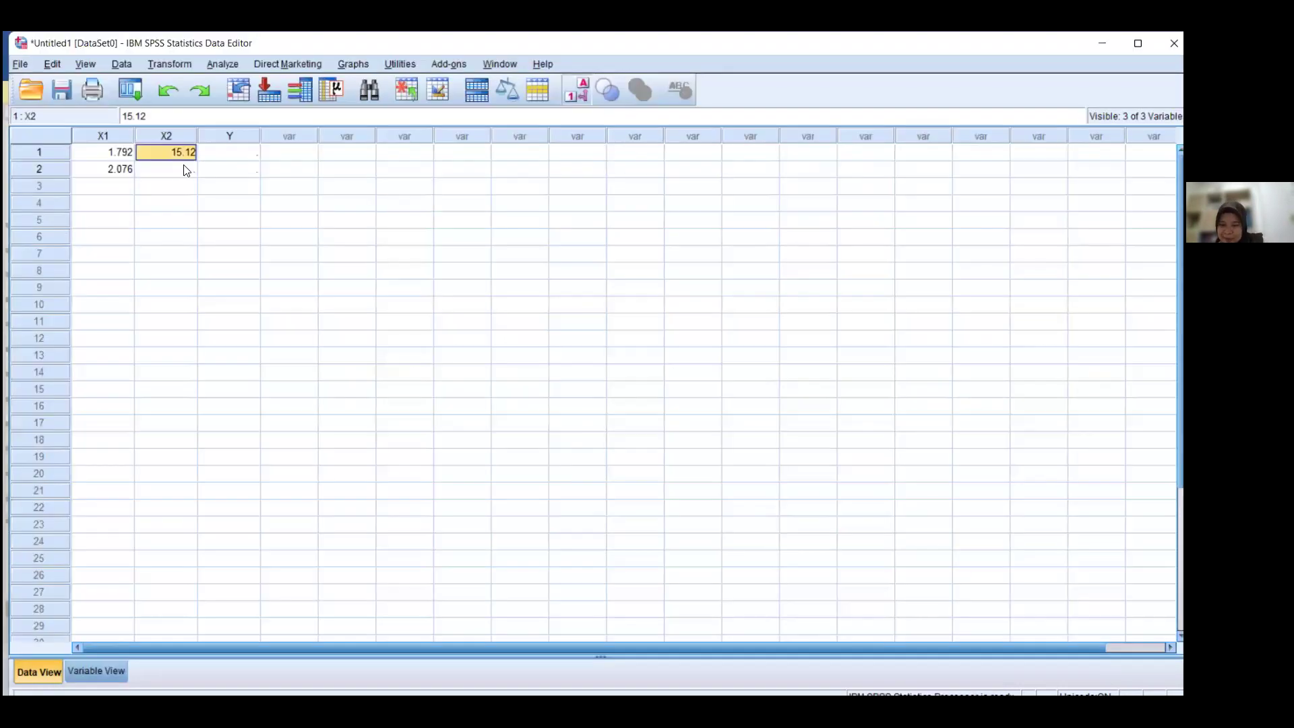
pyautogui.write('1.00\t2\t1512.00\t317.00 2.00\t2\t1546.00\t253.00 3.00\t2\t1578.00\t-12.00 4.00\t3\t1607.00\t274.00 5.00\t2\t1644.00\t361.00 6.00\t2\t1597.00\t219.00 7.00\t3\t1549.00\t395.00 8.00\t3\t1530.00\t326.00 9.00\t3\t1523.00\t481.00 10.00\t4\t1515.00\t451.00 11.00\t4\t1504.00\t506.00 12.00\t5\t1472.00\t599.00')
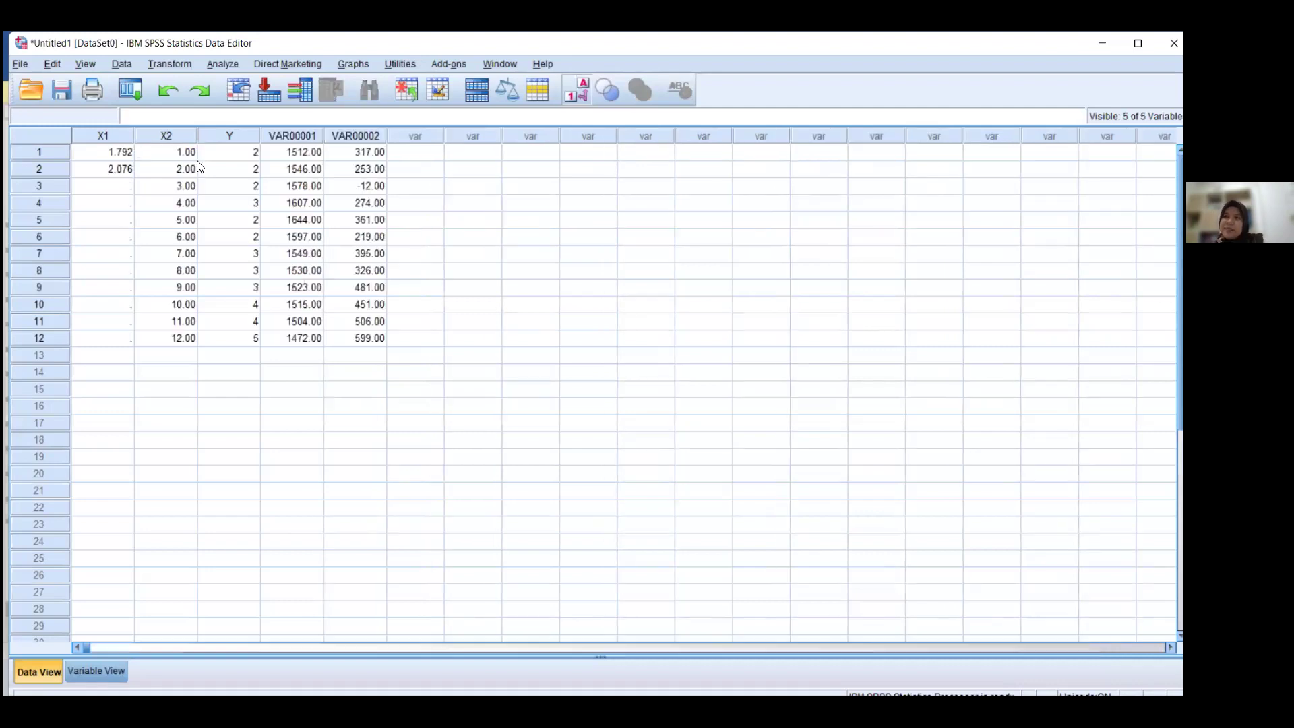
pyautogui.hotkey('ctrl', 'z')
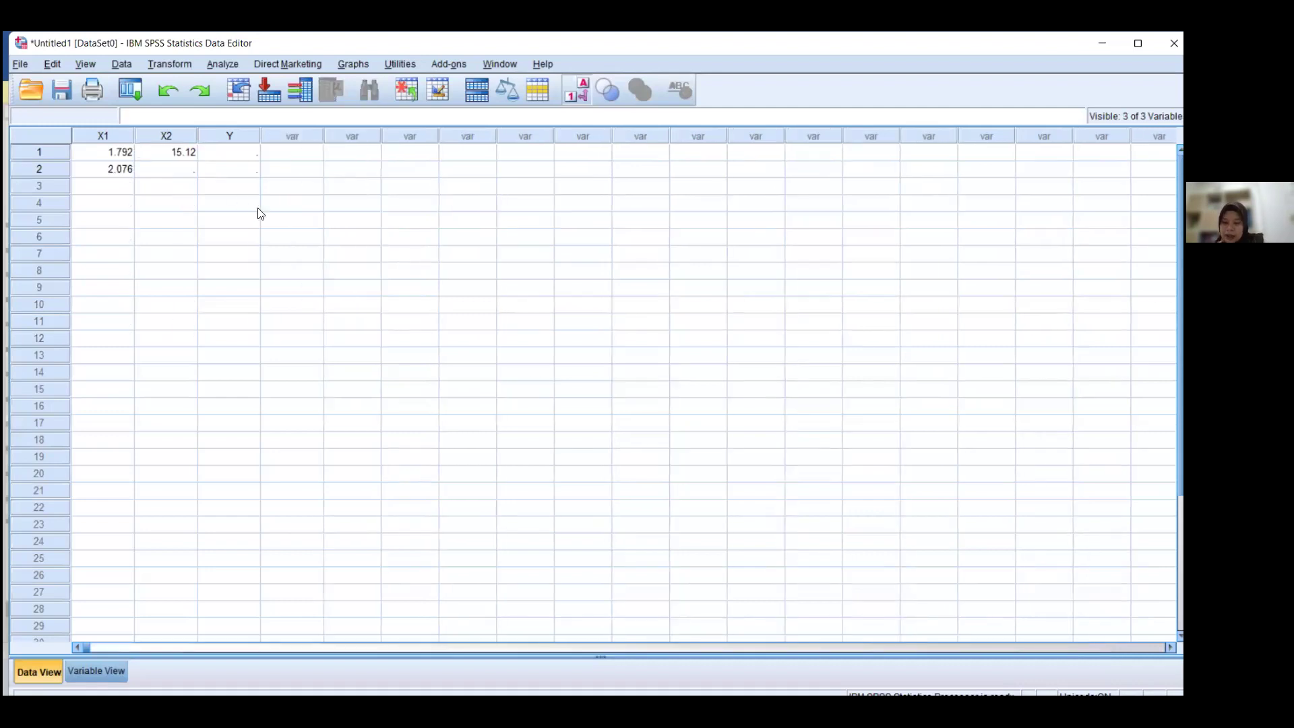
# Clear the existing values from row 1 of X2 and rows 1 and 2 of X1
pyautogui.click(169, 153)
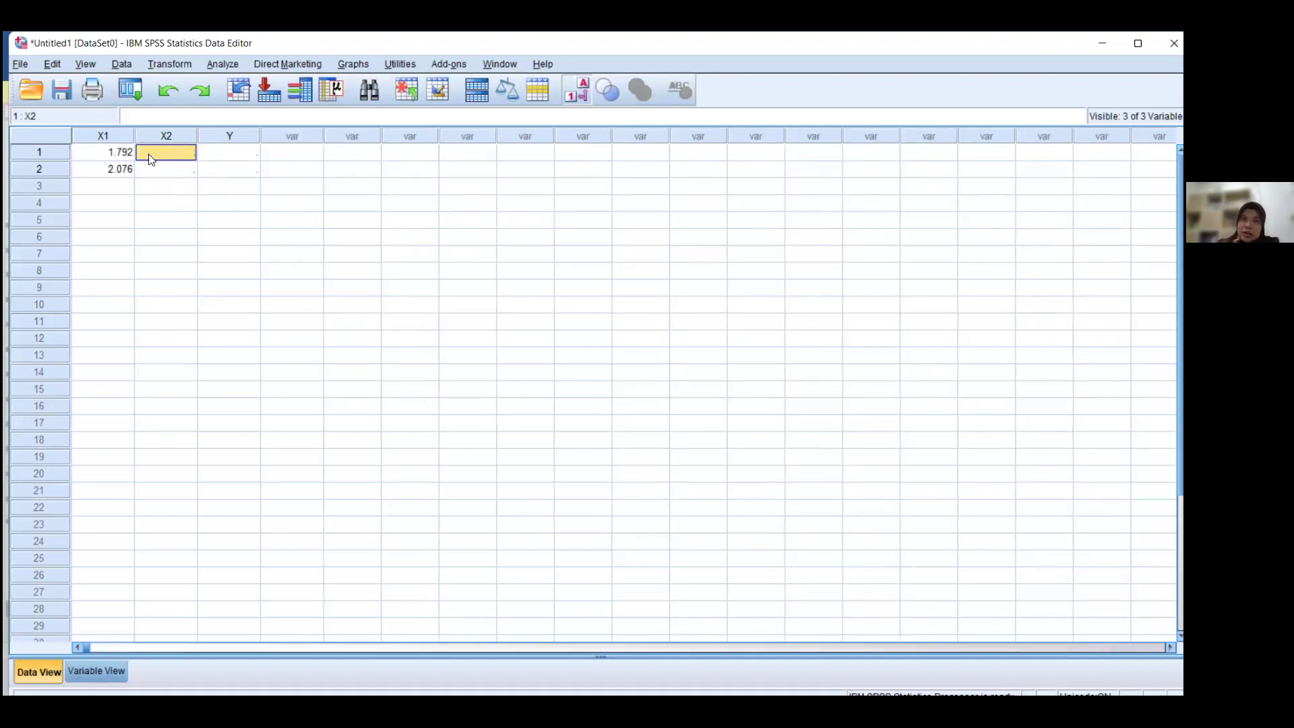
pyautogui.click(121, 151)
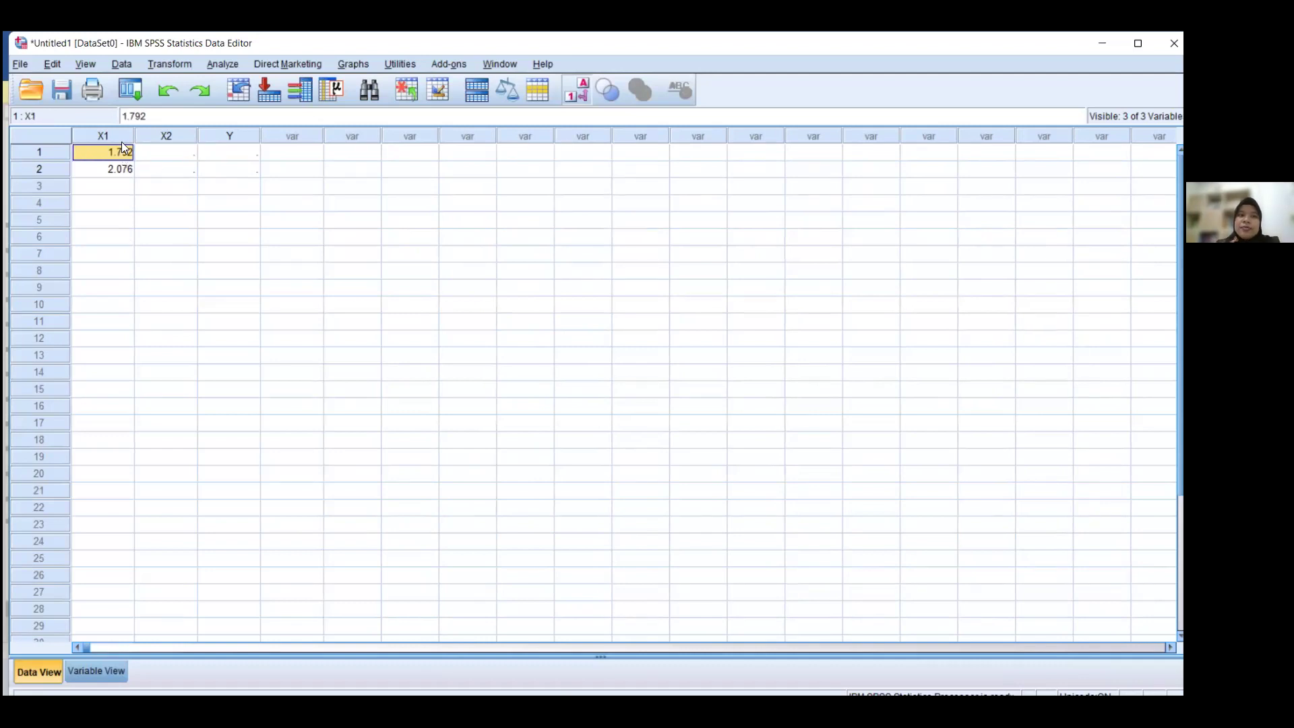
pyautogui.press('Delete')
pyautogui.click(119, 167)
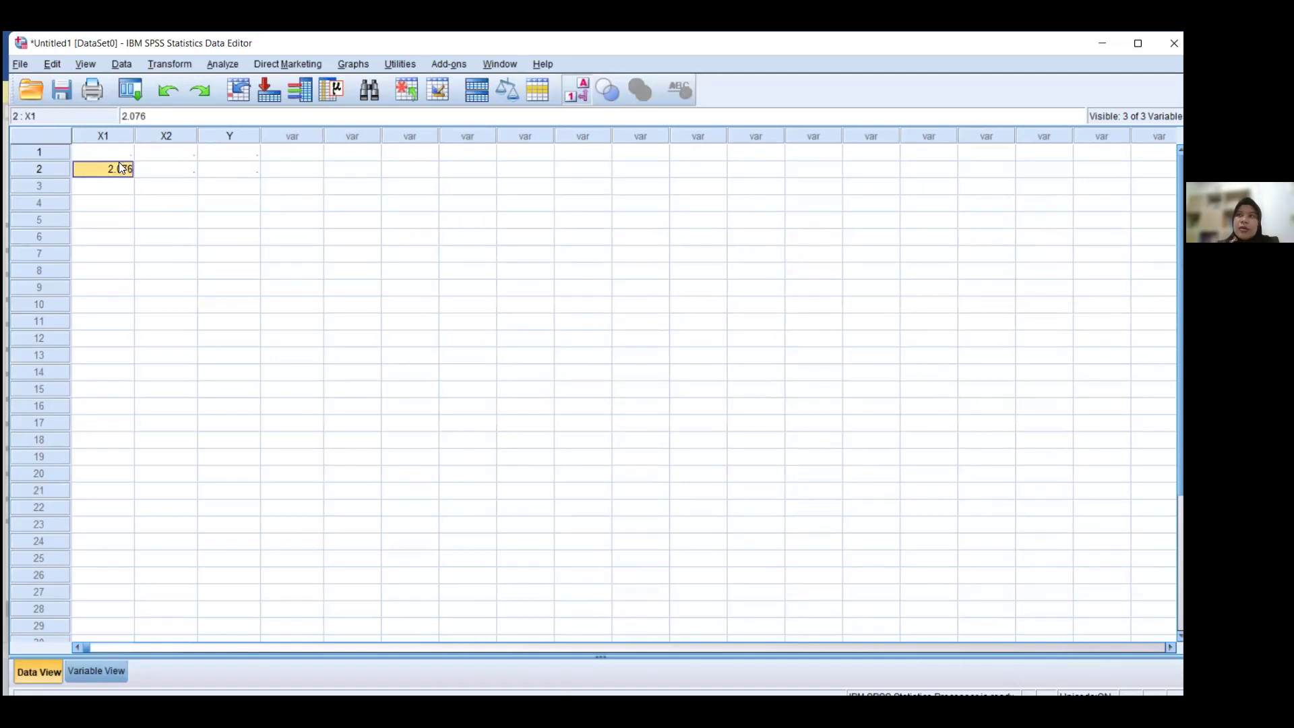
pyautogui.press('Delete')
# Paste the table data again from the first X2 cell and clear the values in Y and the two extra columns
pyautogui.click(145, 155)
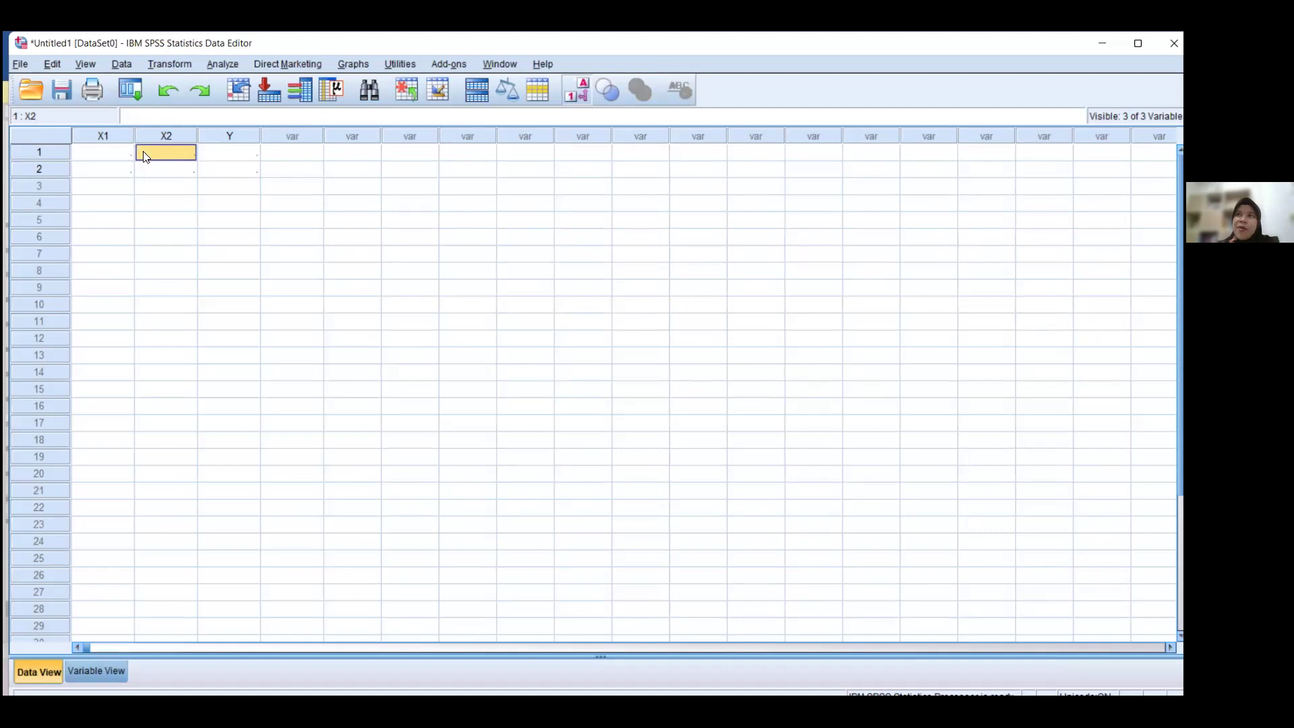
pyautogui.write('1.00\t2\t1512.00\t317.00 2.00\t2\t1546.00\t253.00 3.00\t2\t1578.00\t-12.00 4.00\t3\t1607.00\t274.00 5.00\t2\t1644.00\t361.00 6.00\t2\t1597.00\t219.00 7.00\t3\t1549.00\t395.00 8.00\t3\t1530.00\t326.00 9.00\t3\t1523.00\t481.00 10.00\t4\t1515.00\t451.00 11.00\t4\t1504.00\t506.00 12.00\t5\t1472.00\t599.00')
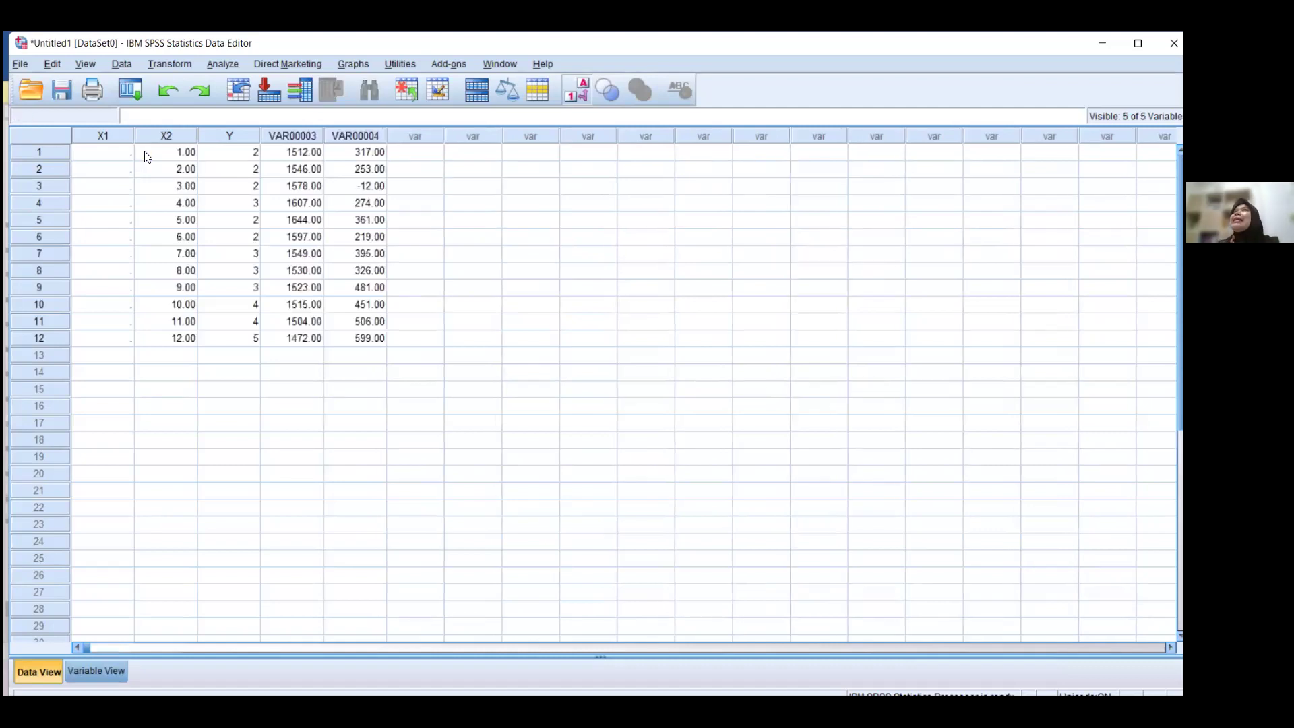
pyautogui.click(312, 255)
pyautogui.moveTo(393, 345); pyautogui.dragTo(259, 148)
pyautogui.press('Delete')
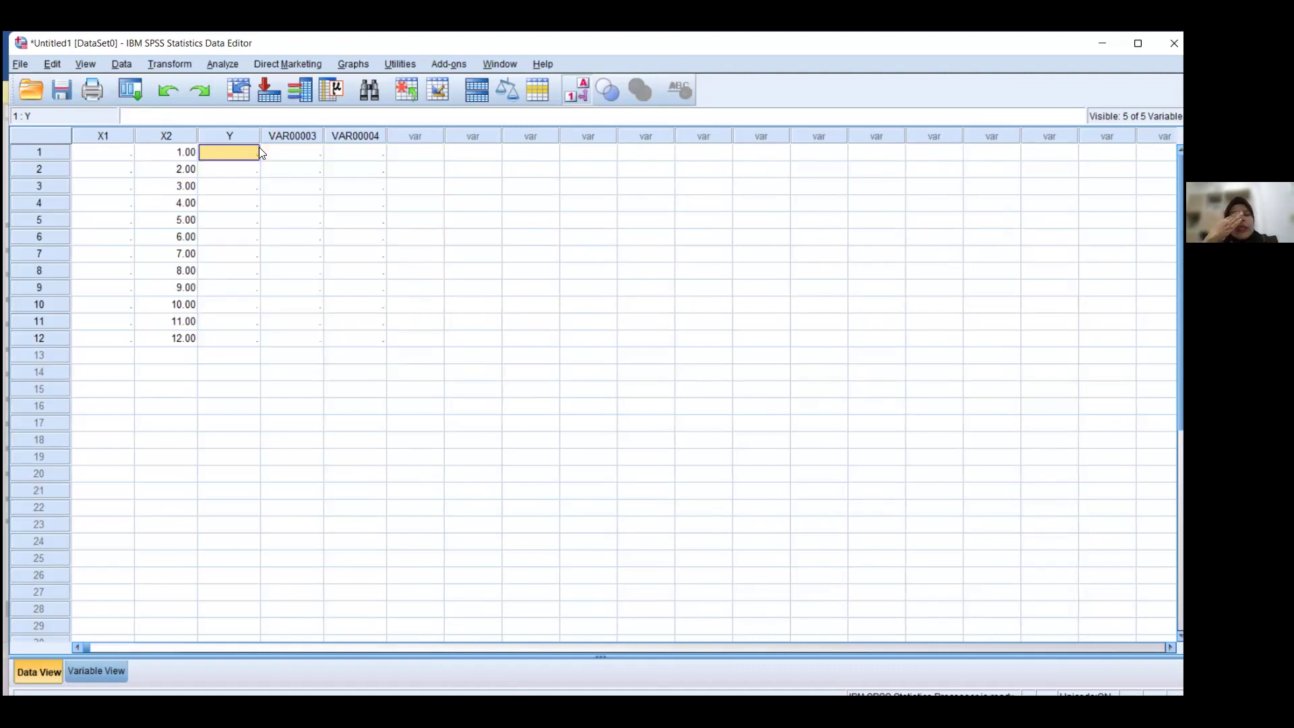
# Try to remove the extra variables VAR00003 and VAR00004 through the variable definitions and an undo, and dismiss the error message
pyautogui.click(178, 155)
pyautogui.click(292, 135)
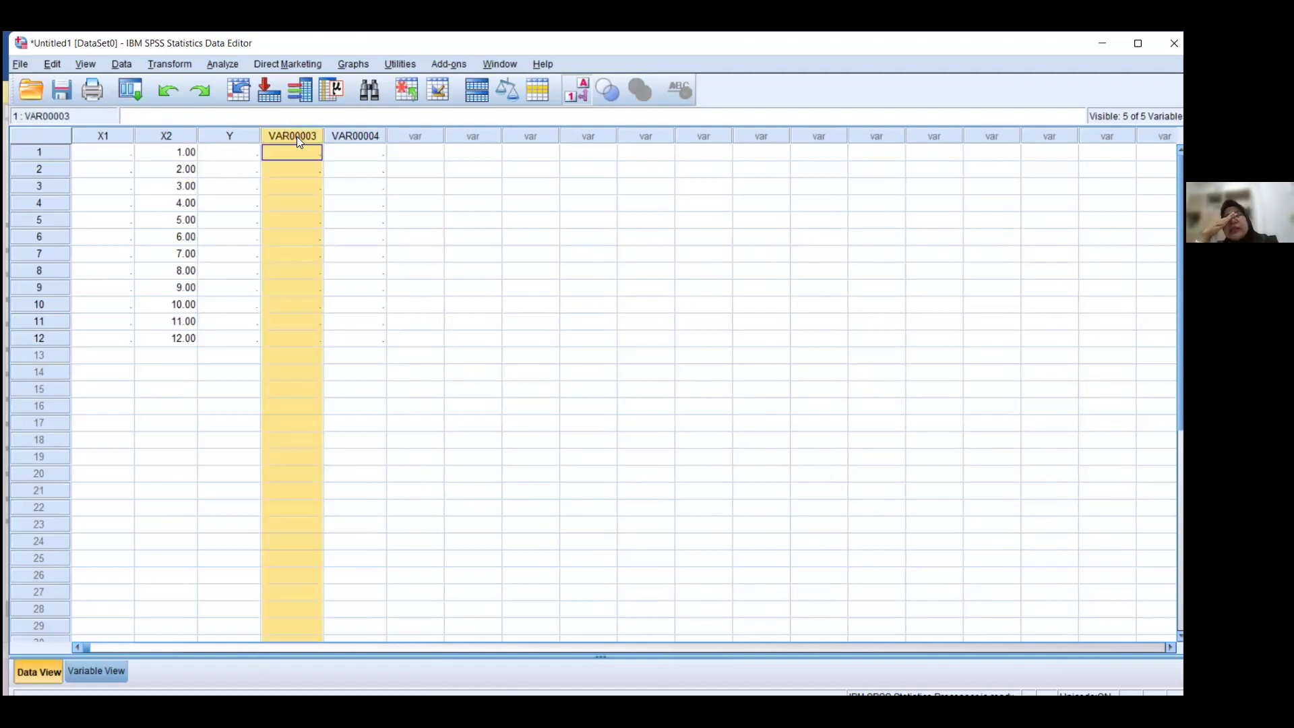
pyautogui.rightClick(297, 136)
pyautogui.click(111, 671)
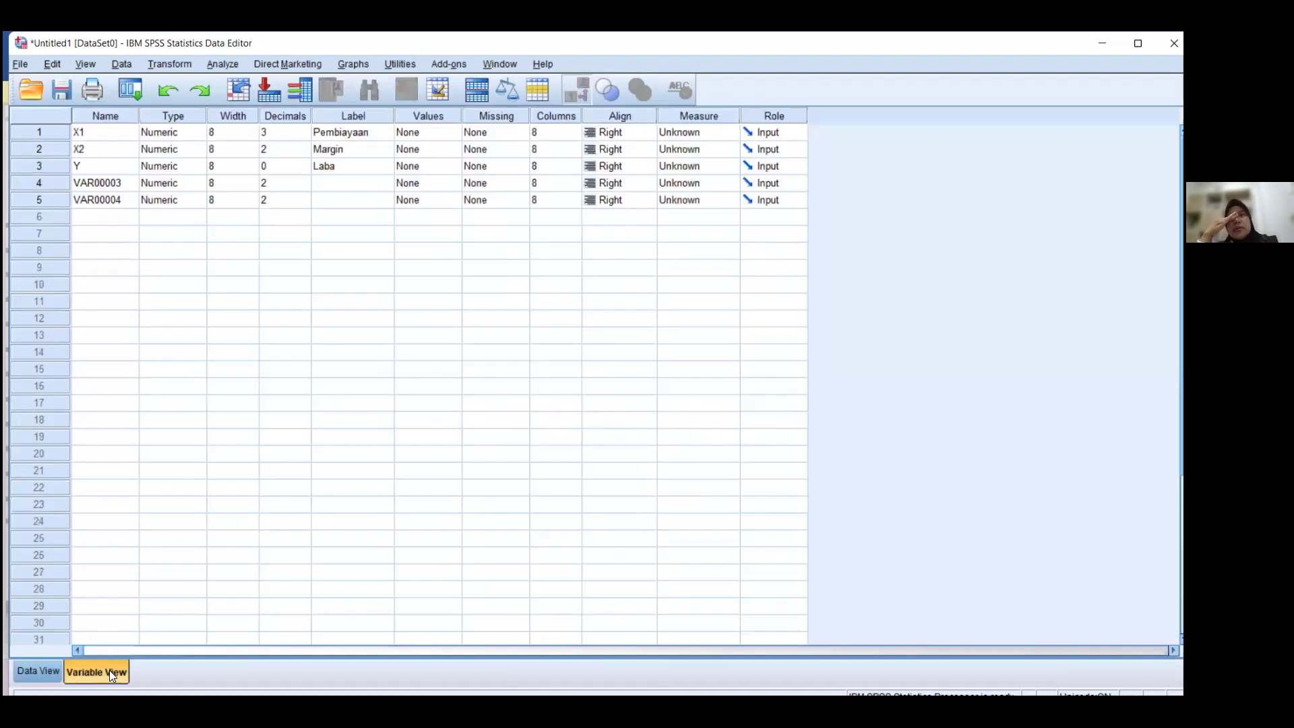
pyautogui.click(91, 182)
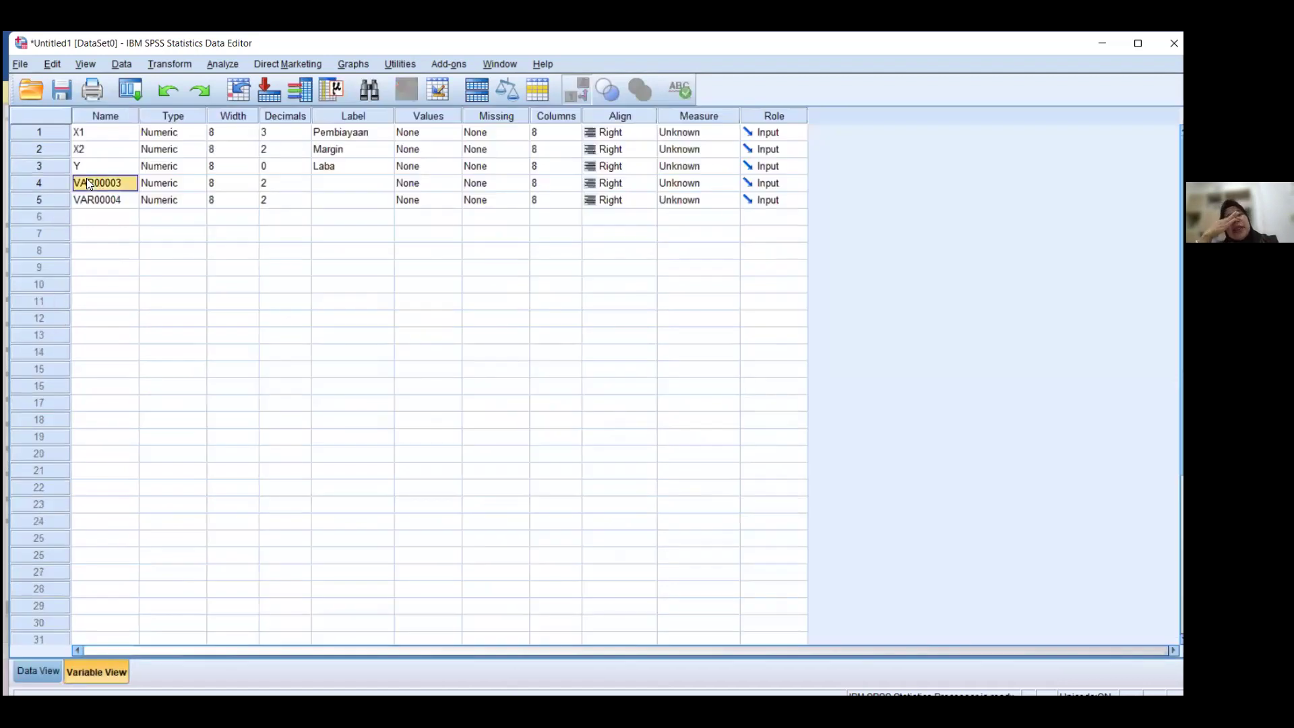
pyautogui.click(132, 200)
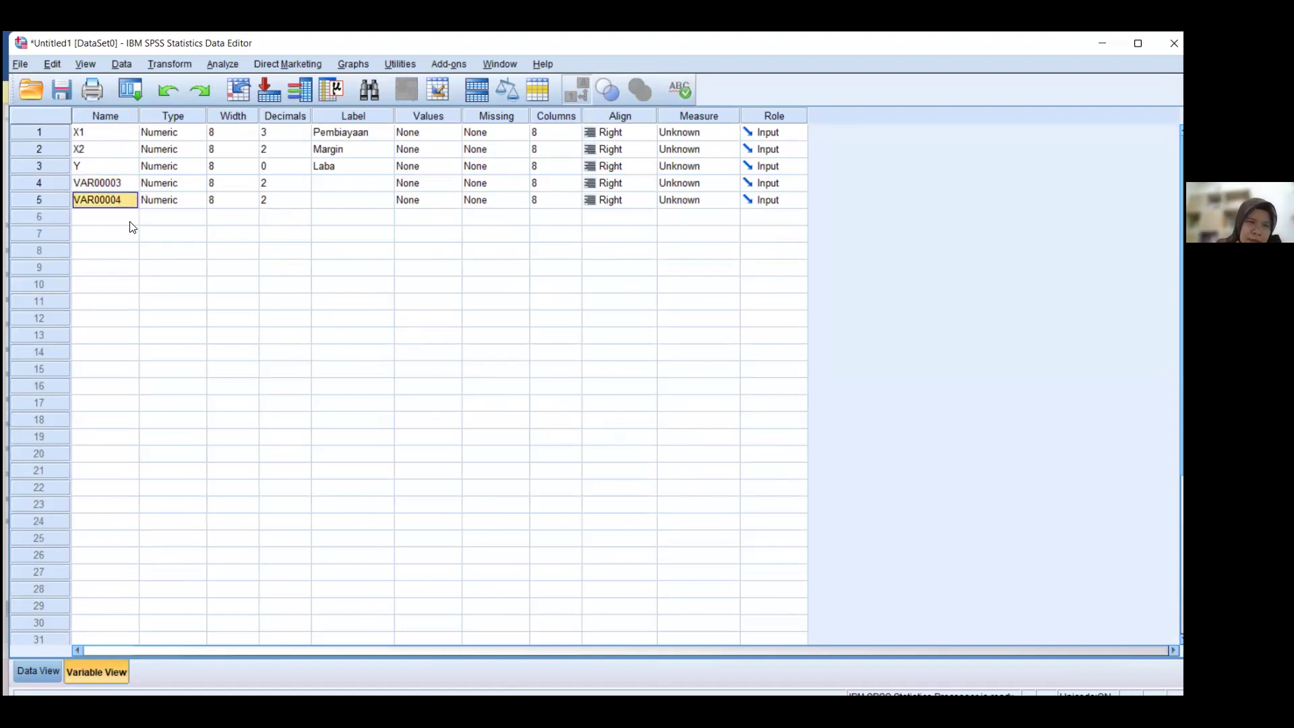
pyautogui.click(113, 187)
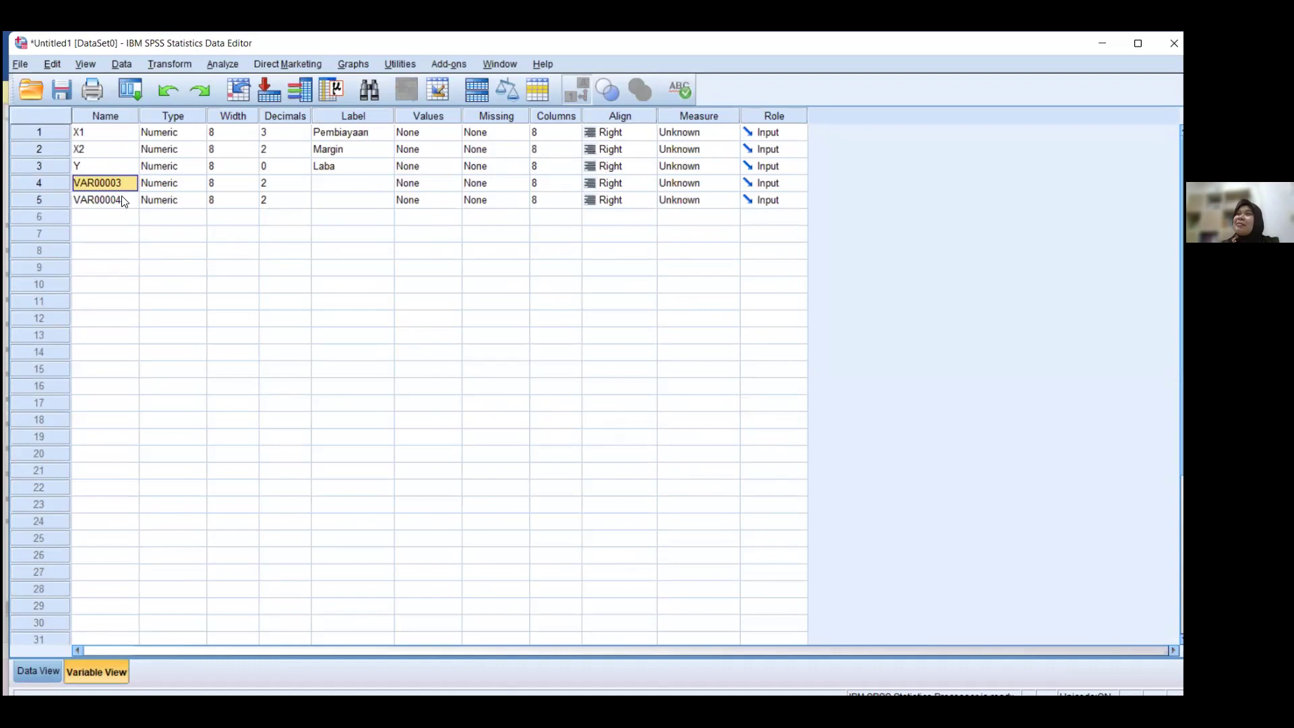
pyautogui.click(122, 199)
pyautogui.hotkey('ctrl', 'z')
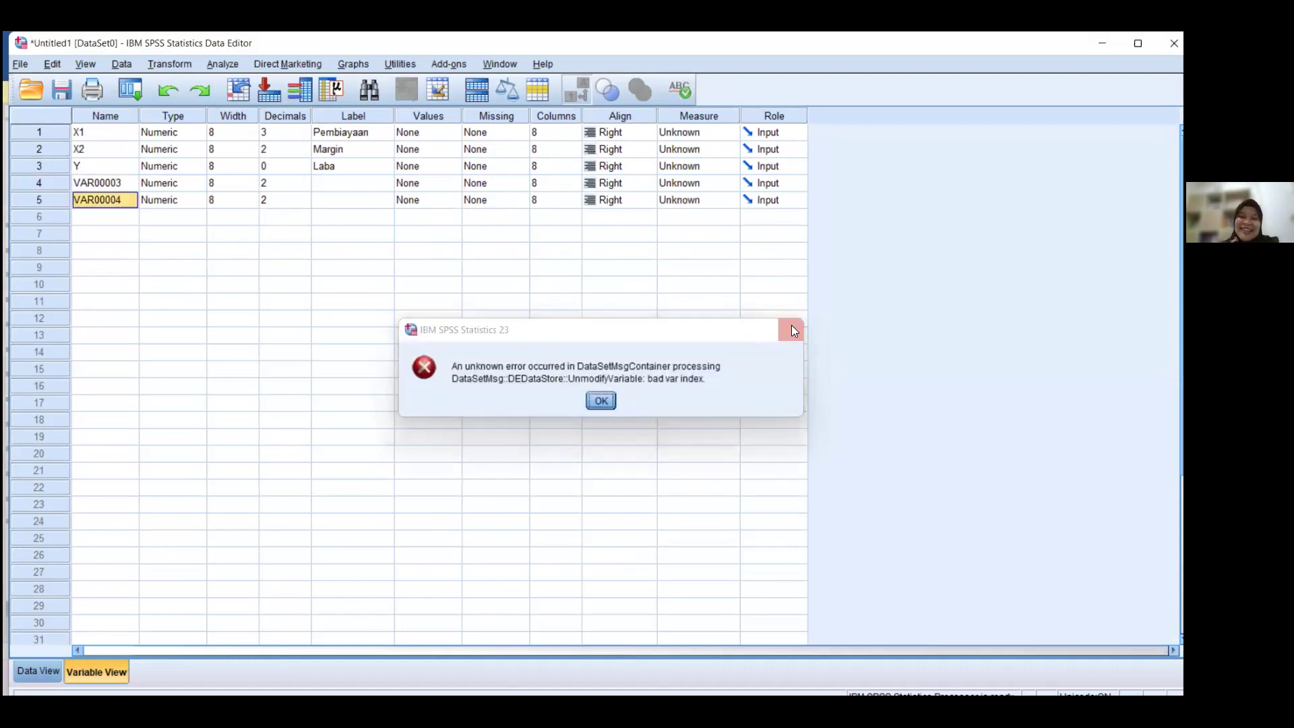
pyautogui.click(791, 329)
# Delete the X2, VAR00003 and VAR00004 columns from the data sheet and check the remaining variable definitions
pyautogui.hotkey('ctrl', 't')
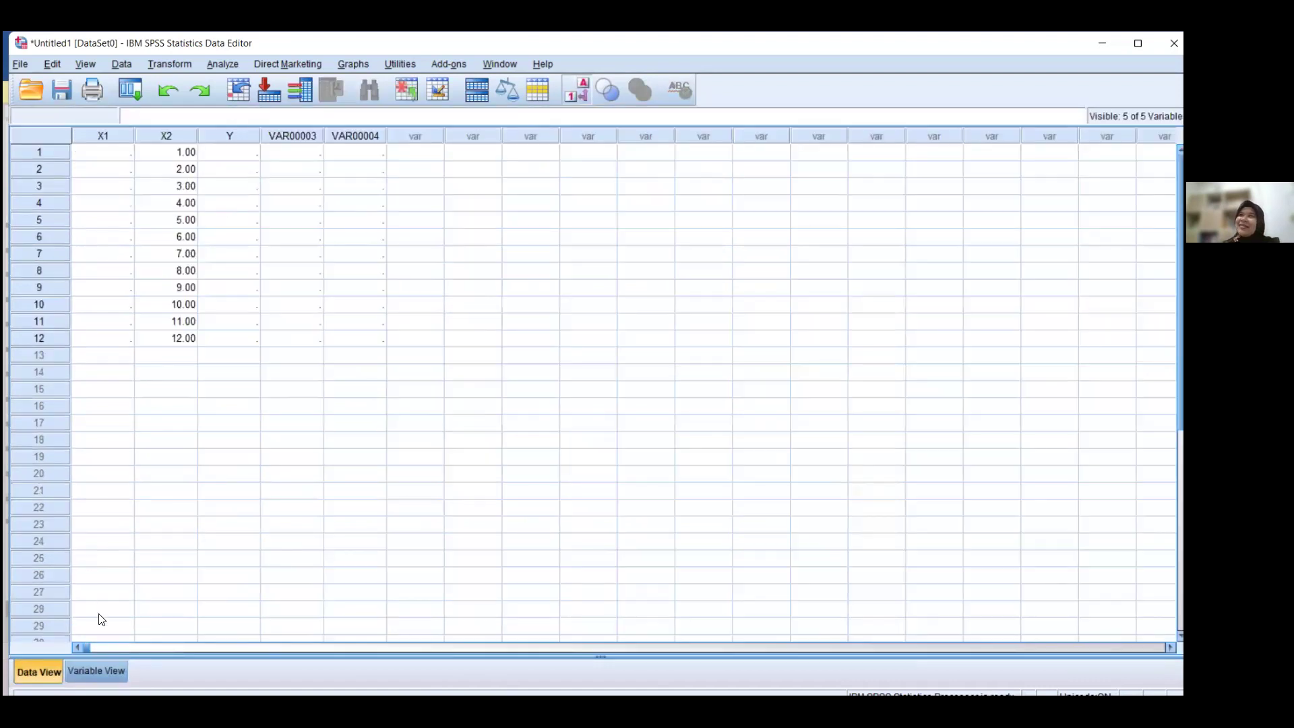
pyautogui.click(179, 135)
pyautogui.press('Delete')
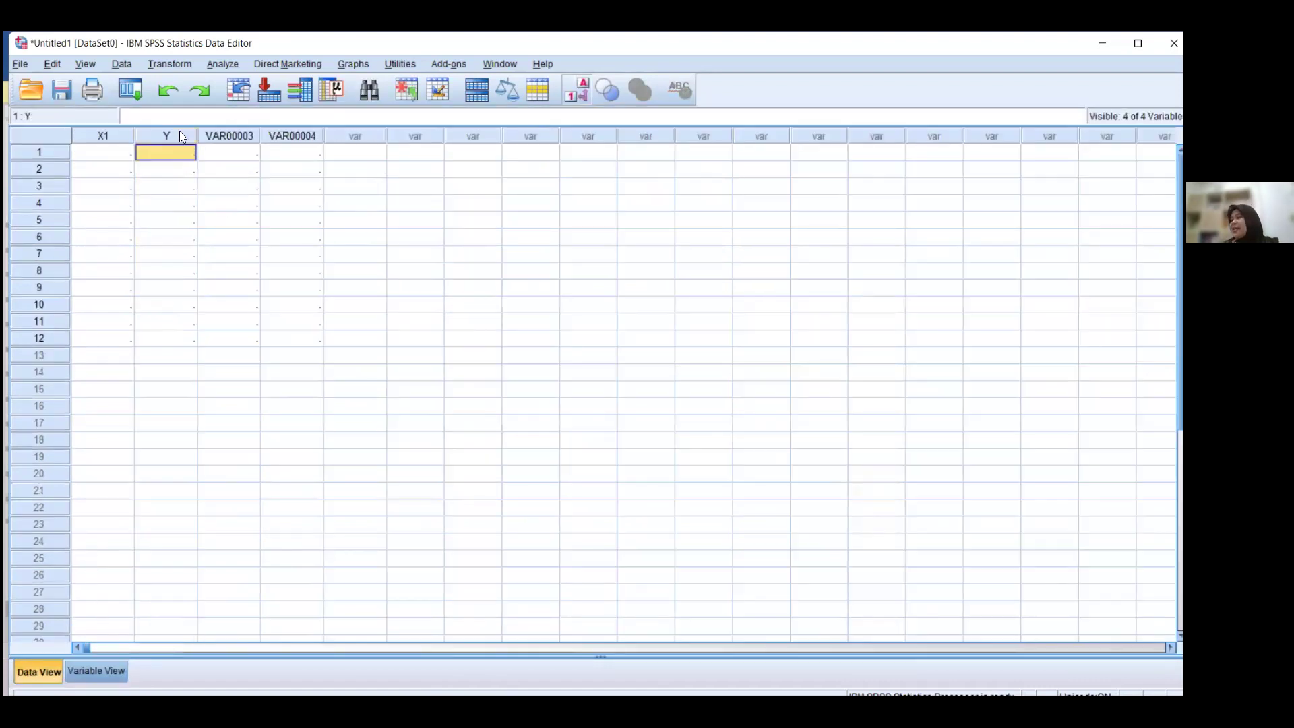
pyautogui.click(220, 135)
pyautogui.press('Delete')
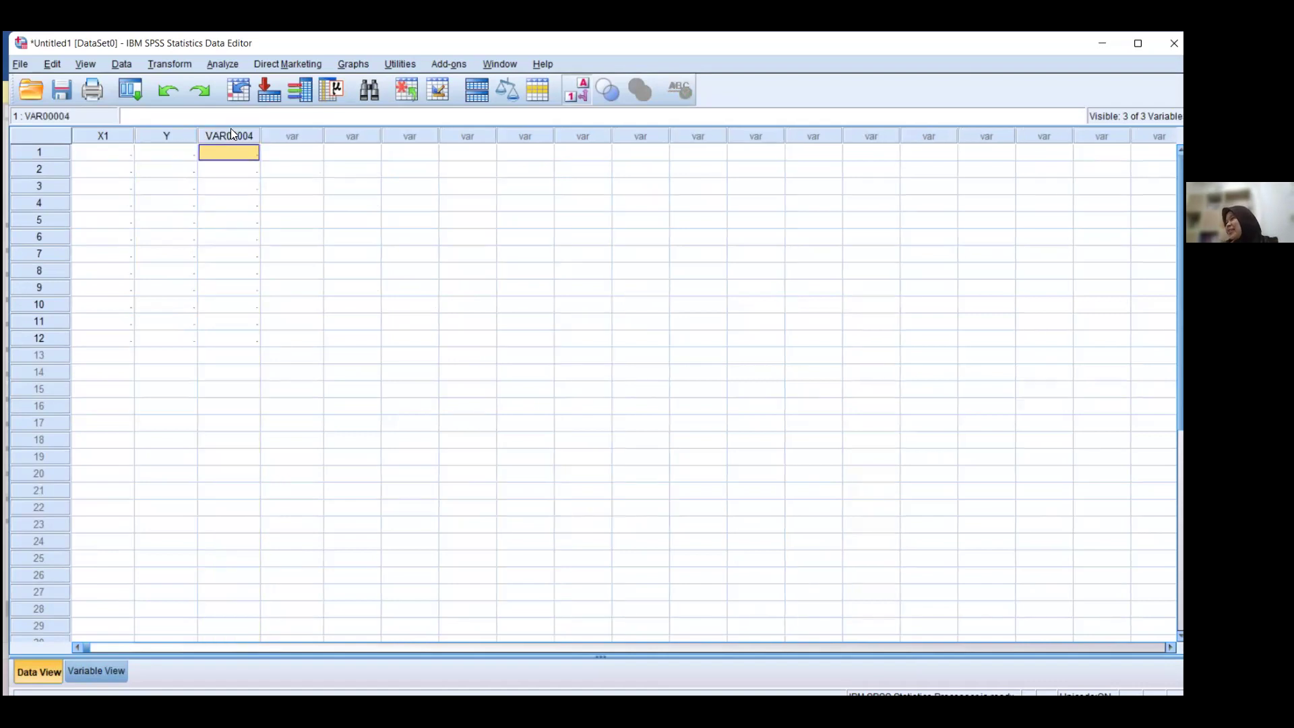
pyautogui.click(230, 134)
pyautogui.press('Delete')
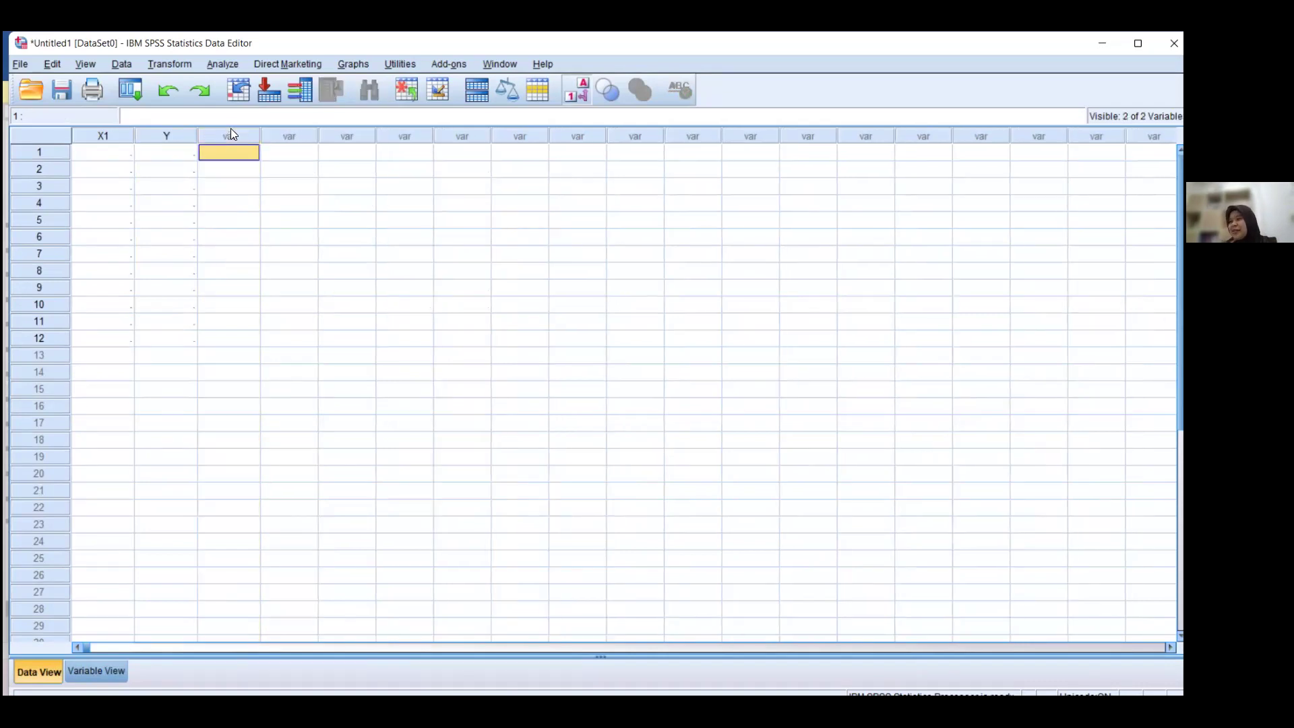
pyautogui.click(86, 668)
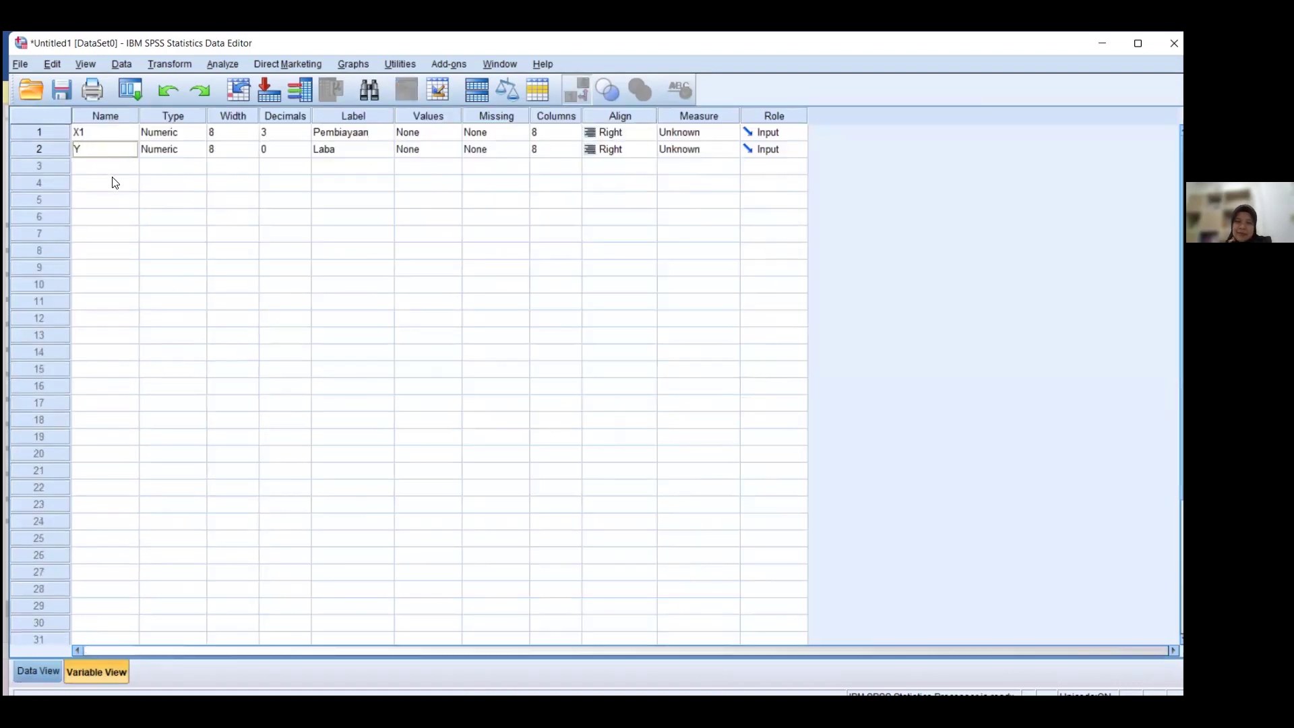
# Review the table in Word, try pasting its data into SPSS from the first X1 cell, and undo the paste
pyautogui.hotkey('alt', 'Tab')
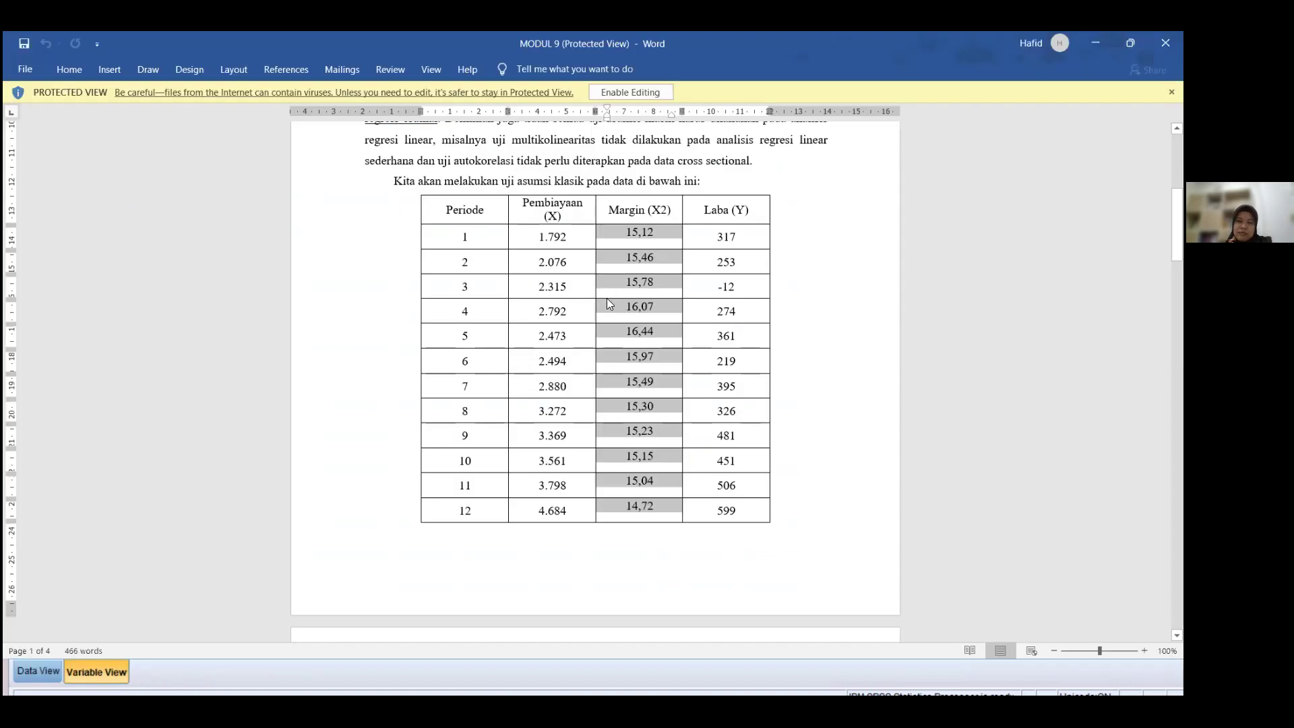
pyautogui.scroll(-3, 608, 279)
pyautogui.scroll(3, 629, 274)
pyautogui.scroll(-5, 637, 279)
pyautogui.scroll(-2, 638, 280)
pyautogui.scroll(4, 638, 317)
pyautogui.hotkey('alt', 'Tab')
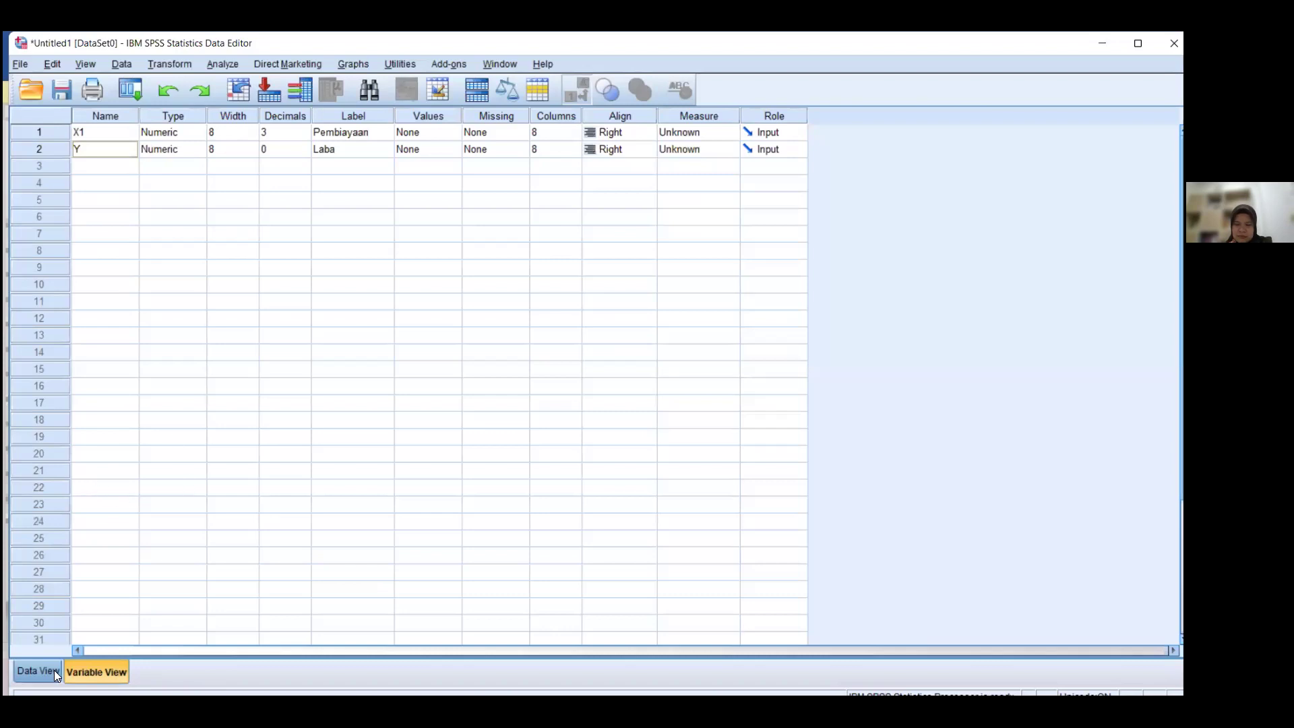
pyautogui.hotkey('ctrl', 't')
pyautogui.click(120, 153)
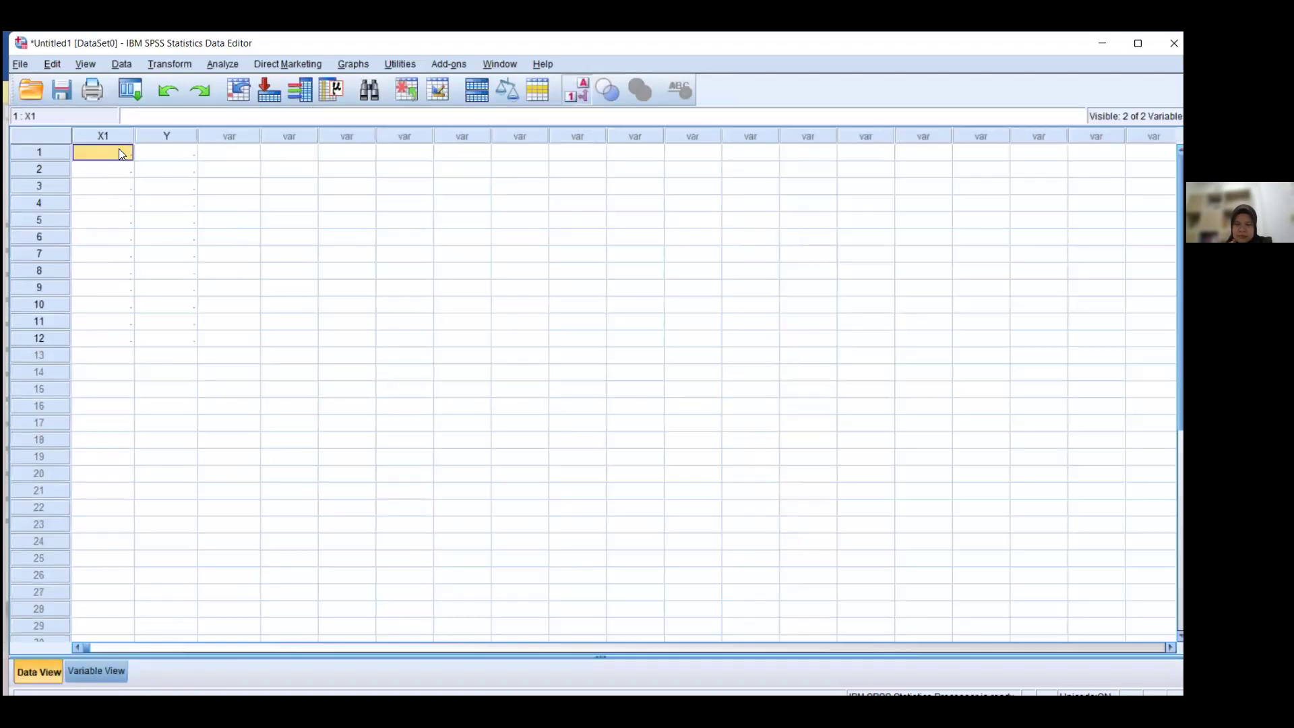
pyautogui.write('1.000\t2\t1512.00\t317.00 2.000\t2\t1546.00\t253.00 3.000\t2\t1578.00\t-12.00 4.000\t3\t1607.00\t274.00 5.000\t2\t1644.00\t341.00 6.000\t2\t1597.00\t219.00 7.000\t3\t1549.00\t395.00 8.000\t3\t1530.00\t326.00 9.000\t3\t1523.00\t481.00 10.000\t4\t1515.00\t451.00 11.000\t4\t1504.00\t506.00 12.000\t5\t1472.00\t599.00')
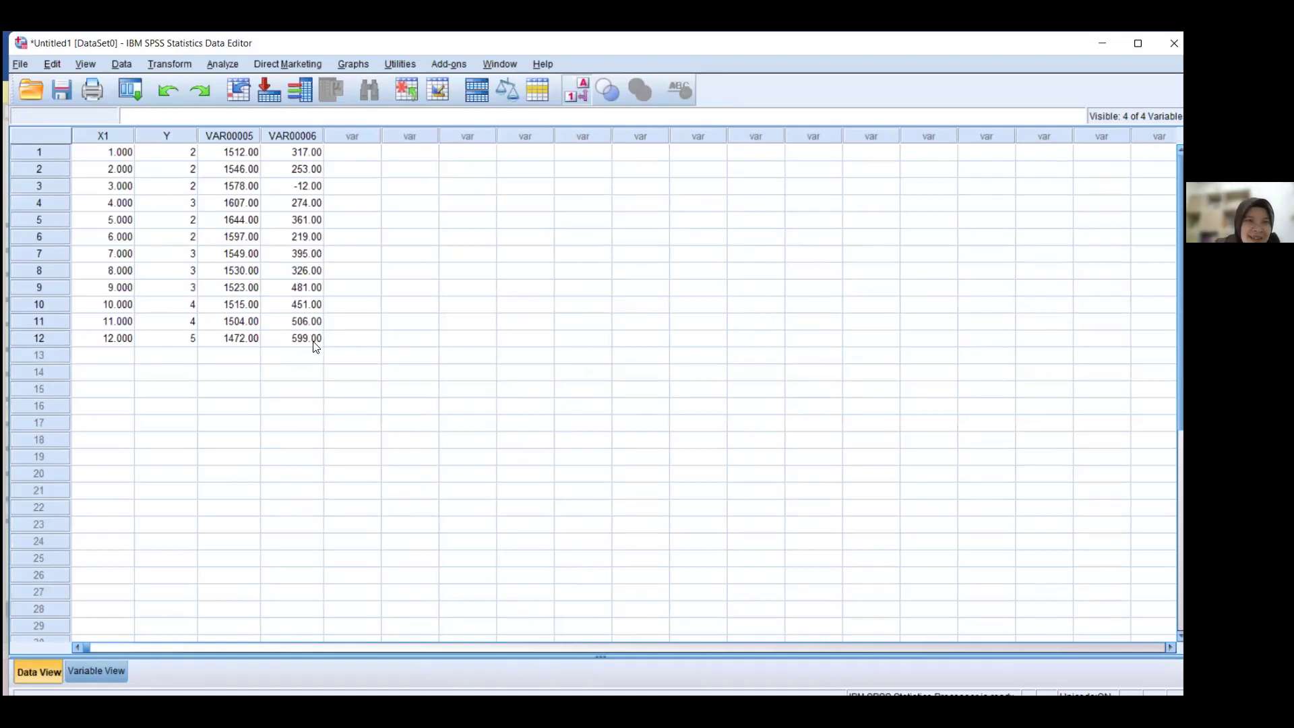
pyautogui.hotkey('ctrl', 'z')
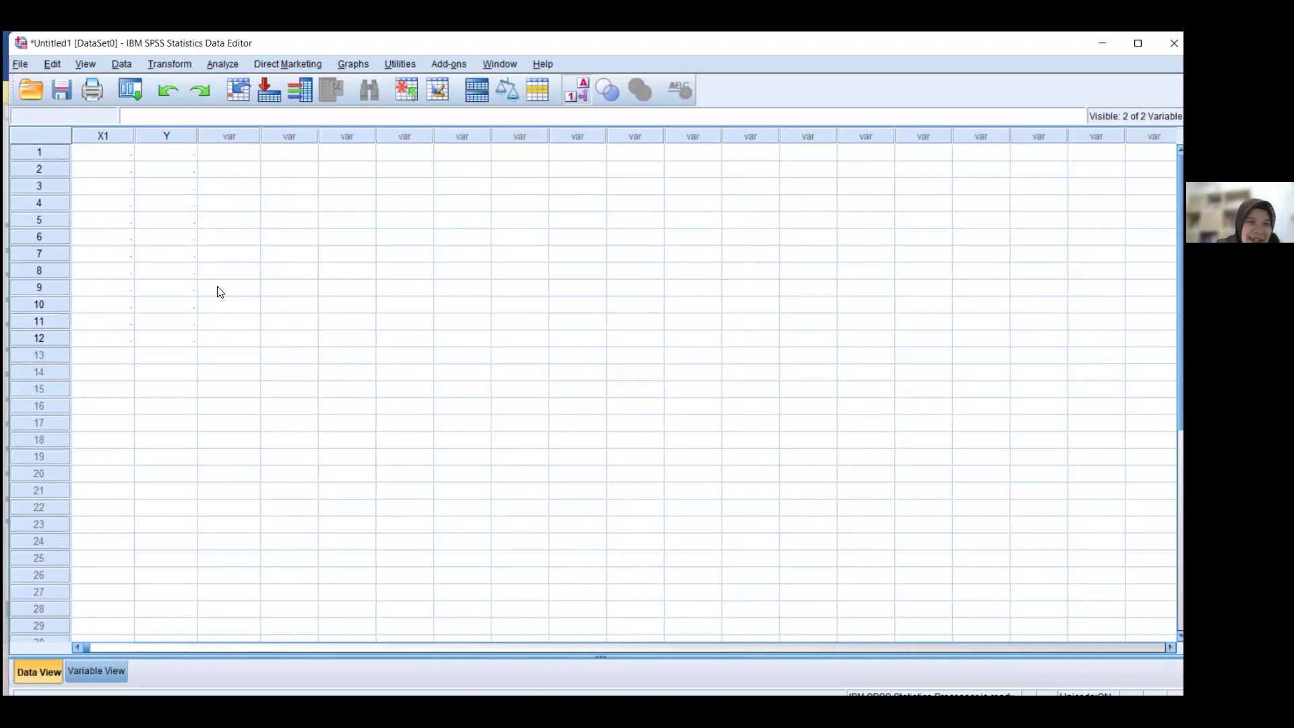
# Rename variable Y as X2 with the label Margin, and set the decimals of X1 to 2
pyautogui.click(119, 136)
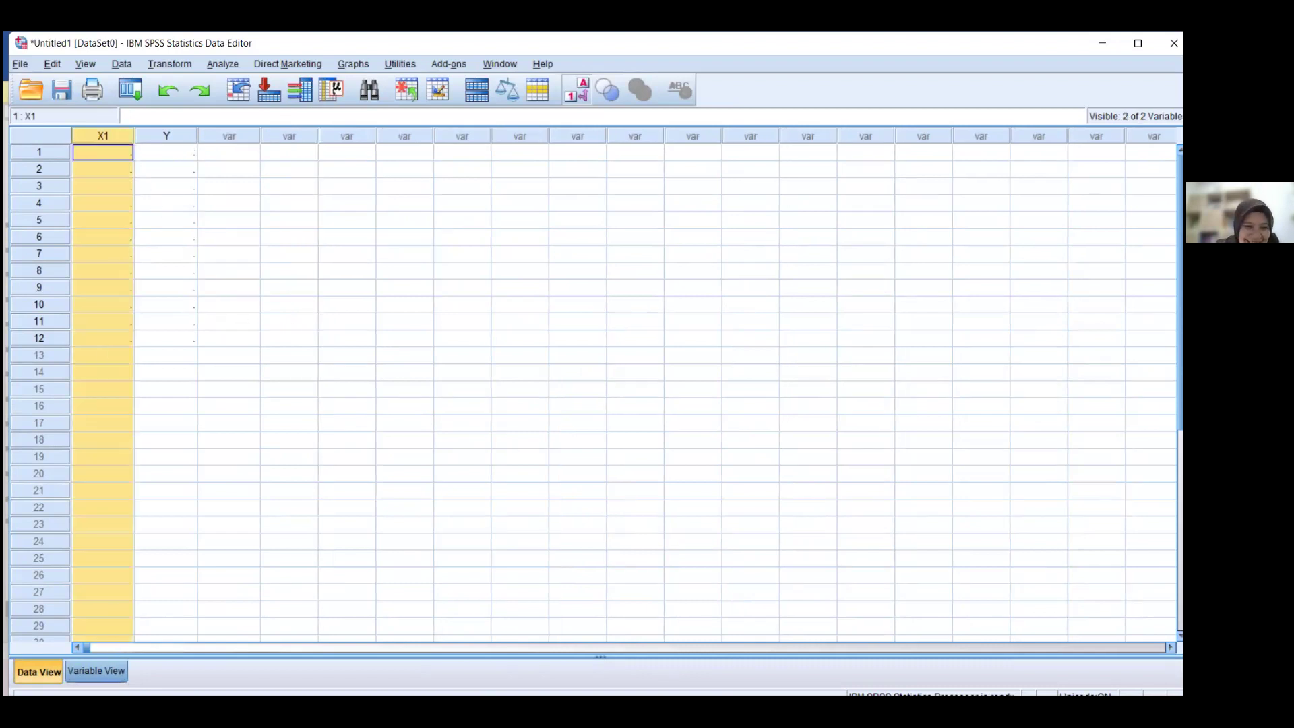
pyautogui.click(96, 671)
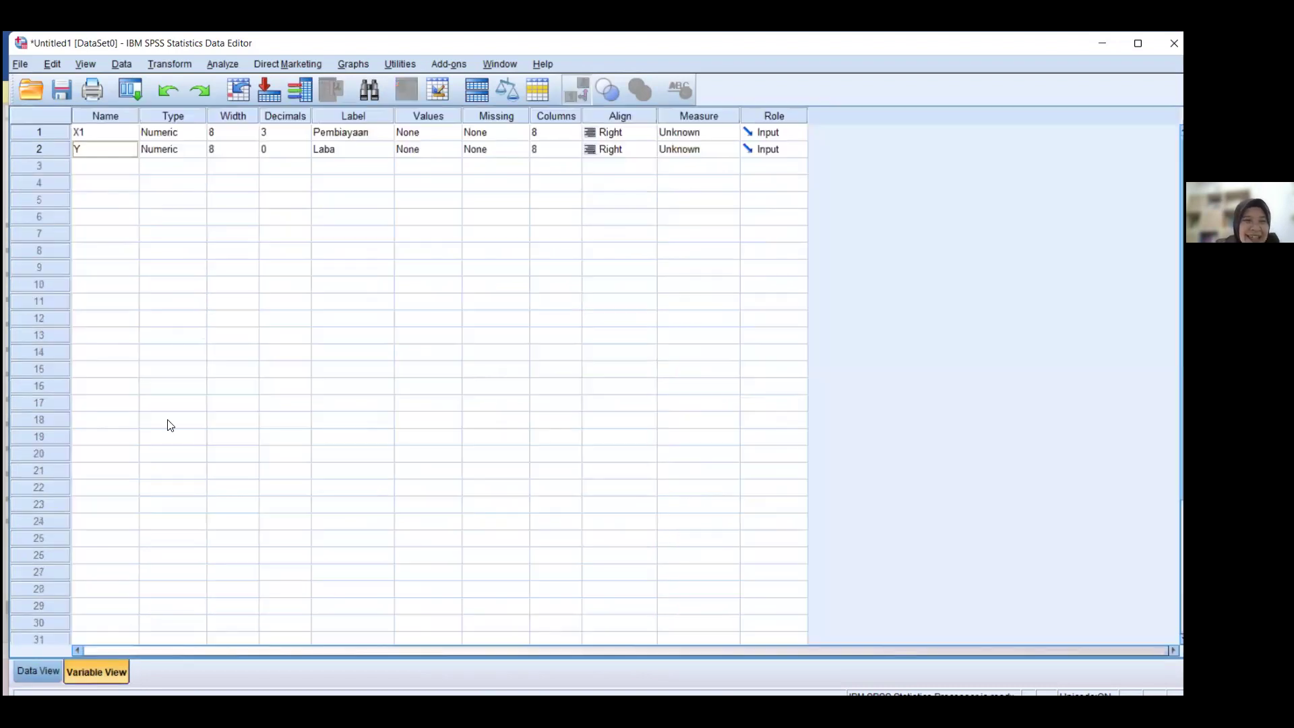
pyautogui.click(116, 138)
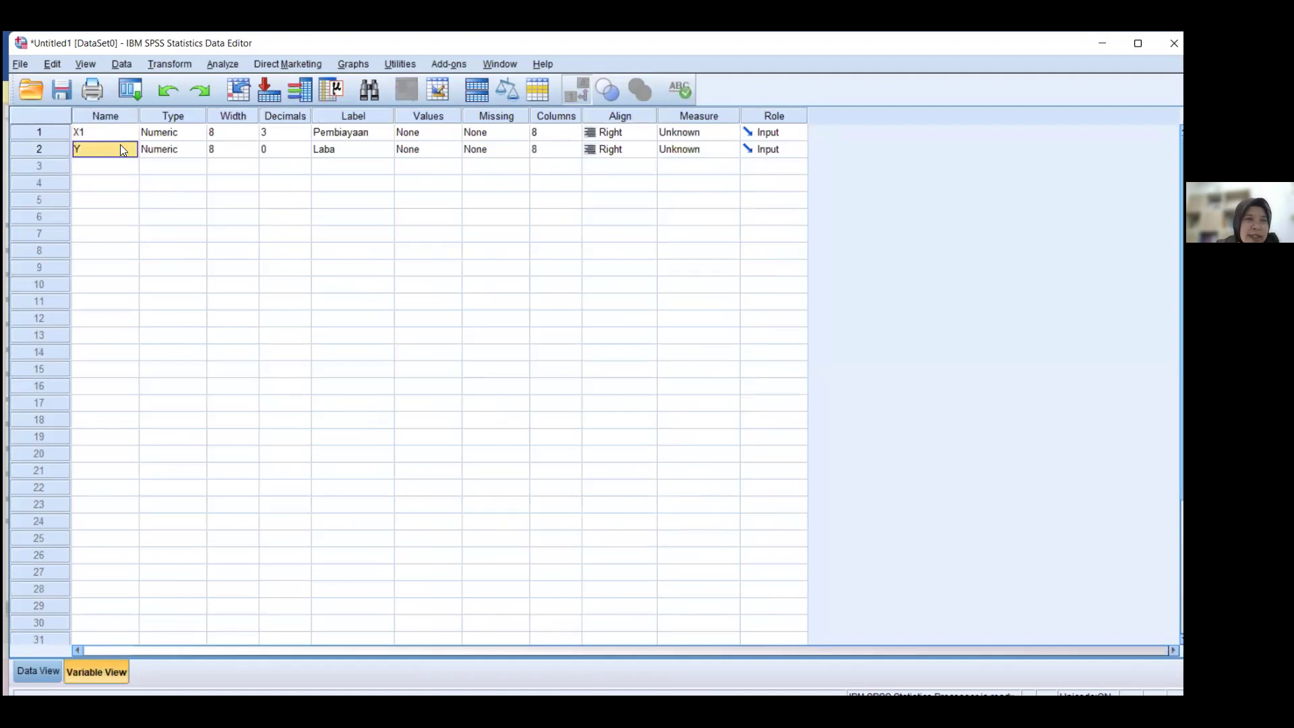
pyautogui.click(122, 129)
pyautogui.click(116, 148)
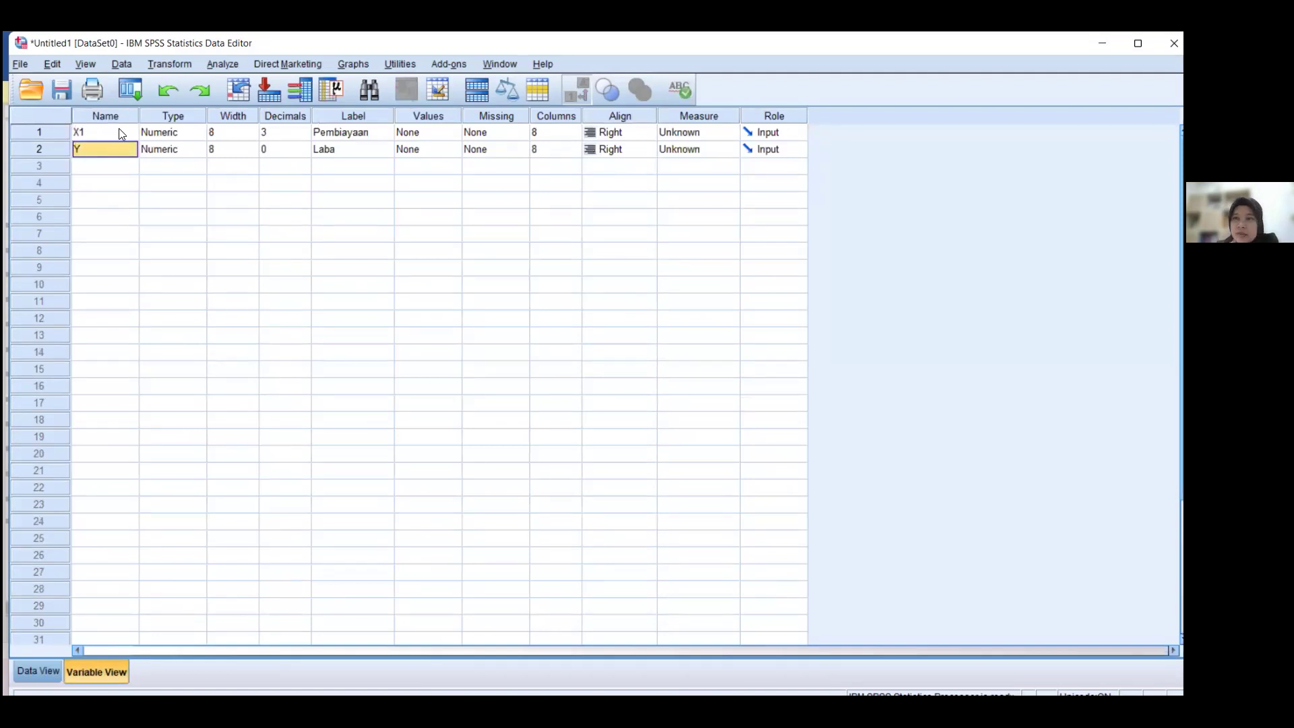
pyautogui.click(119, 133)
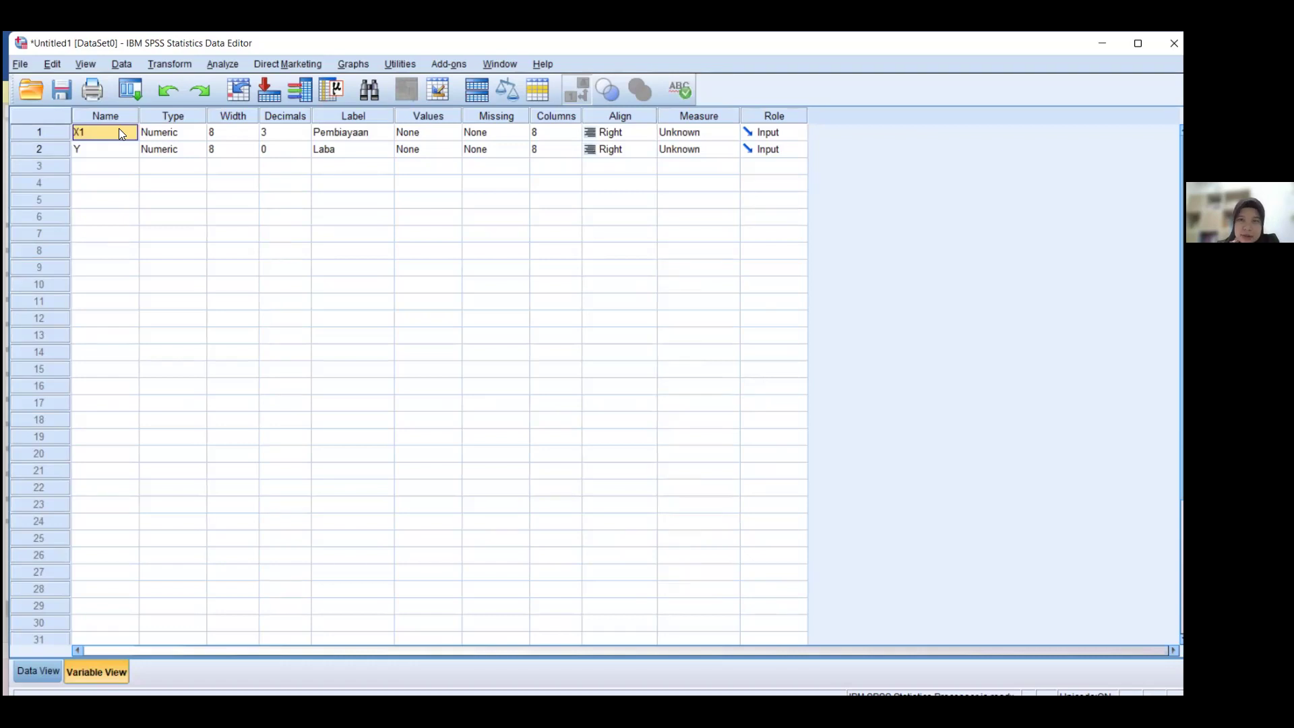
pyautogui.click(127, 147)
pyautogui.write('X2')
pyautogui.click(289, 137)
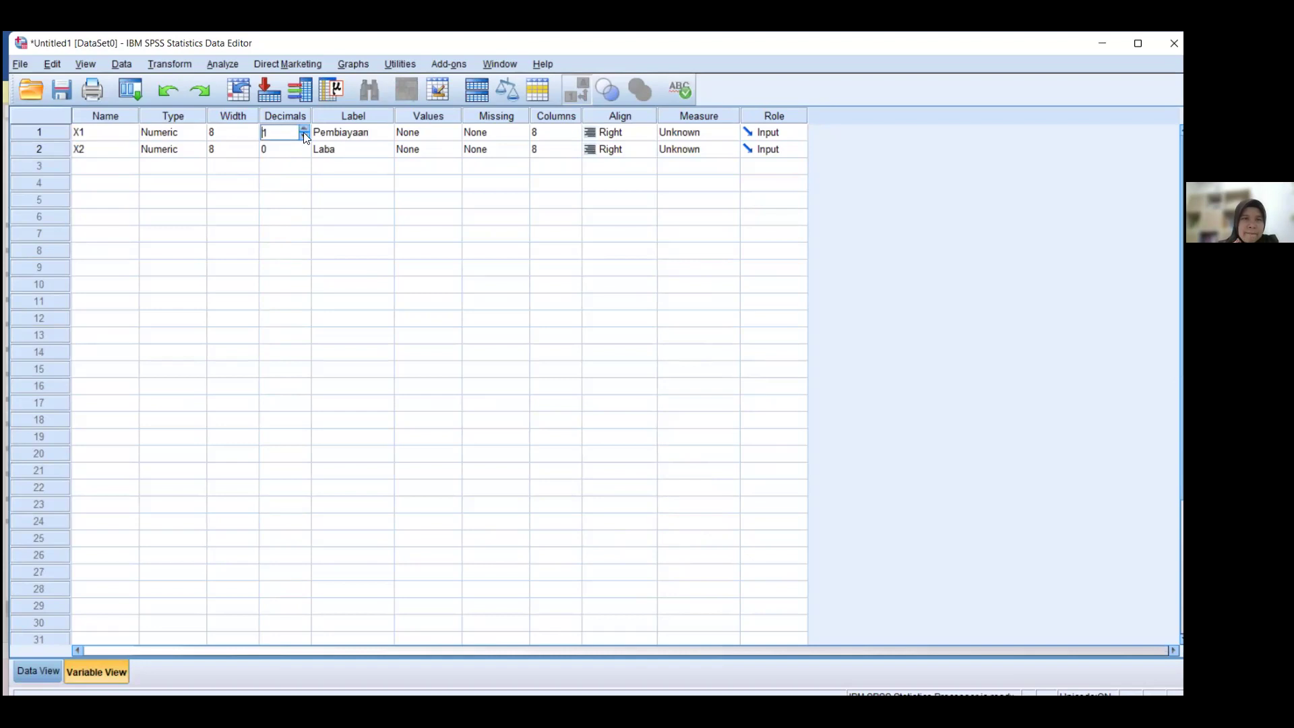
pyautogui.click(337, 153)
pyautogui.write('Margin')
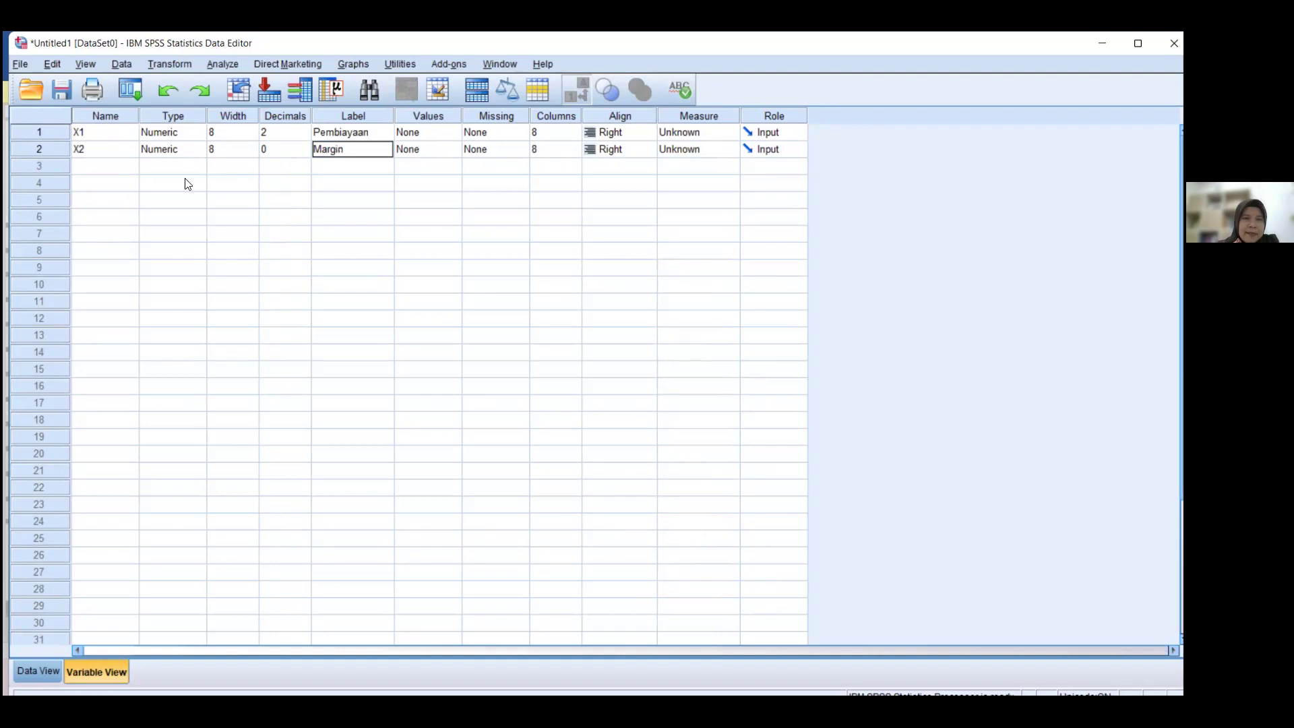
# Add a third variable named Y with the label Laba and return to the data sheet
pyautogui.click(123, 168)
pyautogui.write('Y')
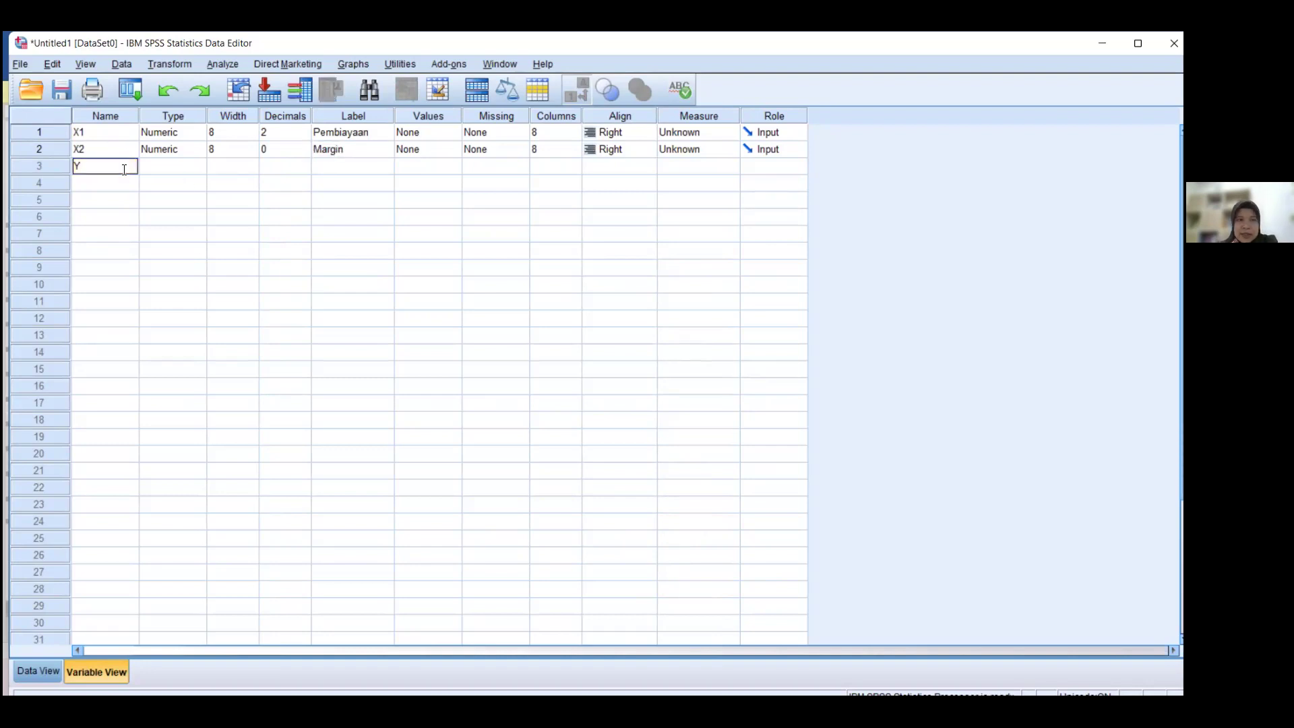
pyautogui.click(329, 165)
pyautogui.write('Laba')
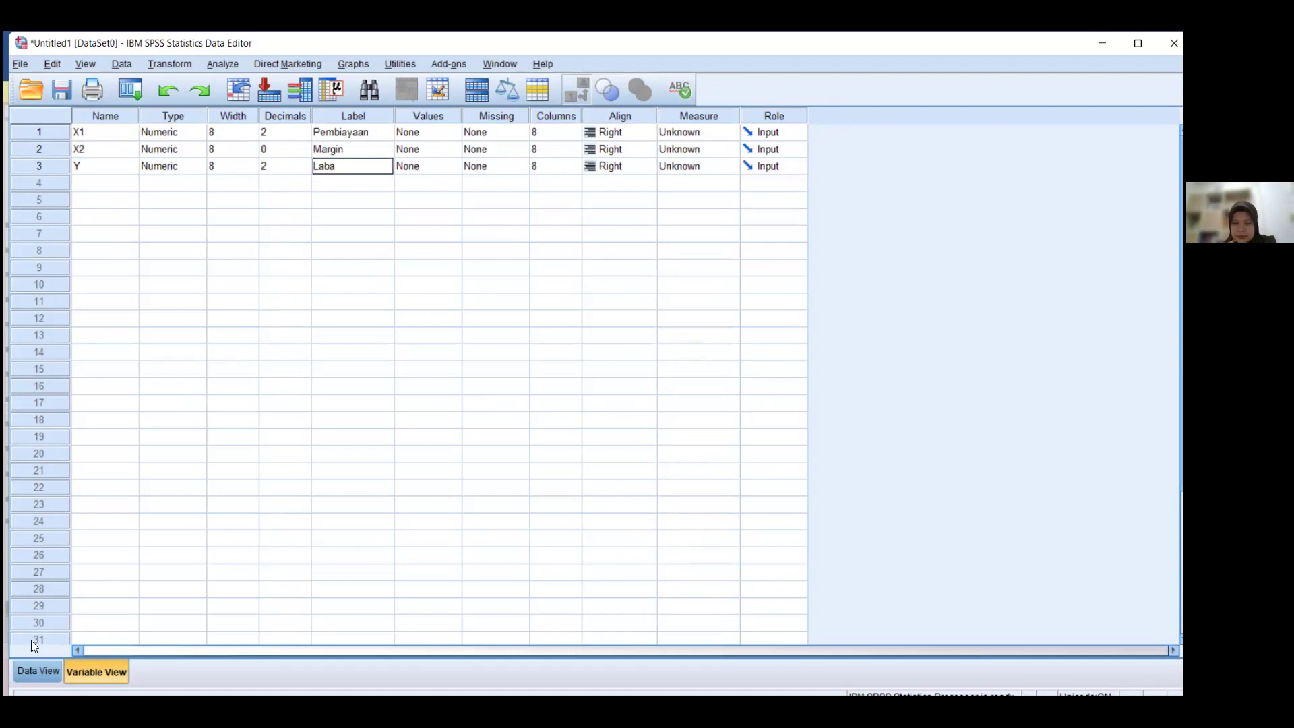
pyautogui.click(38, 671)
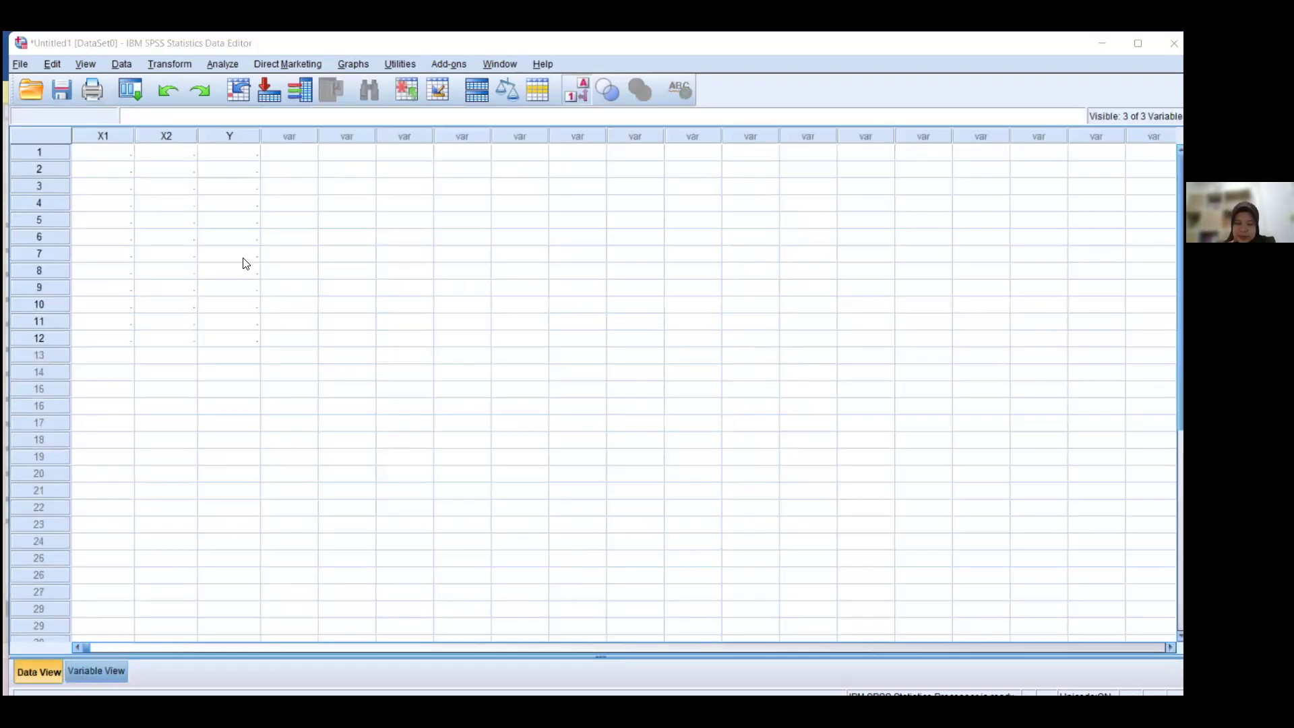
# Try pasting the copied table data from the first X2 cell, and compare the columns with the Word table and the variable definitions
pyautogui.hotkey('alt', 'Tab')
pyautogui.scroll(-3, 596, 249)
pyautogui.scroll(3, 597, 248)
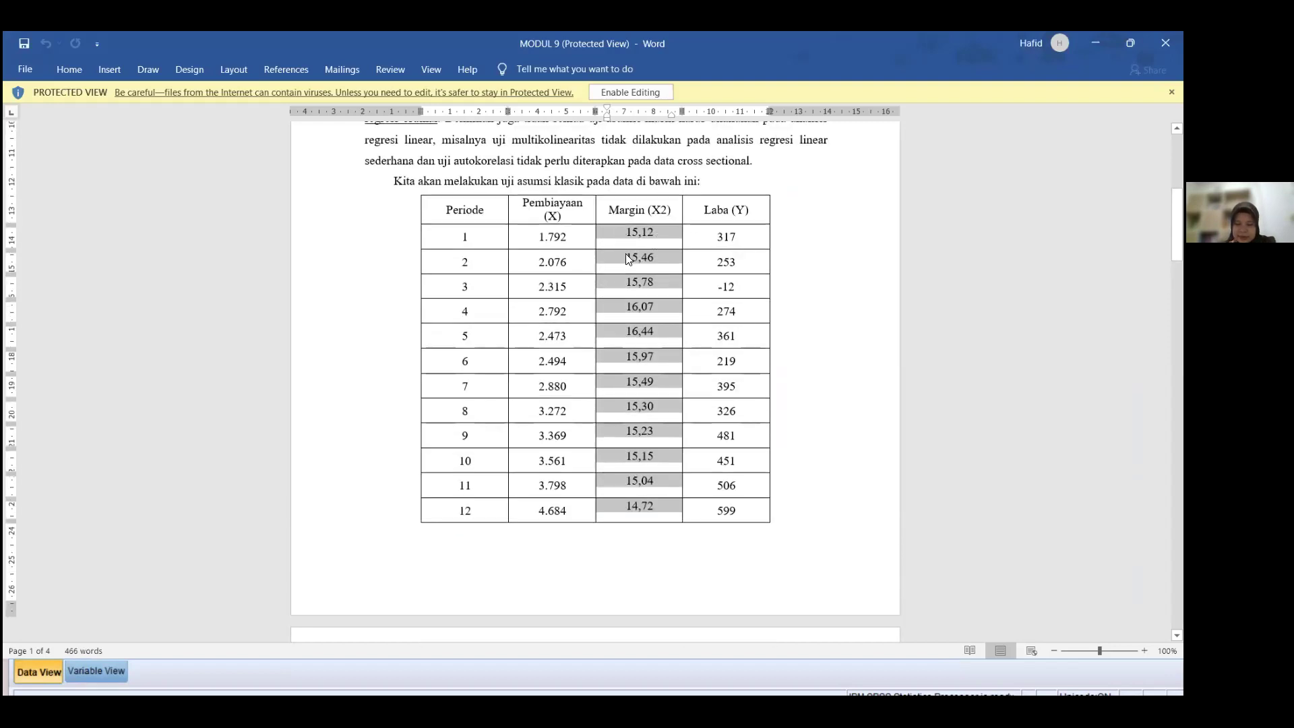
pyautogui.hotkey('alt', 'Tab')
pyautogui.click(166, 151)
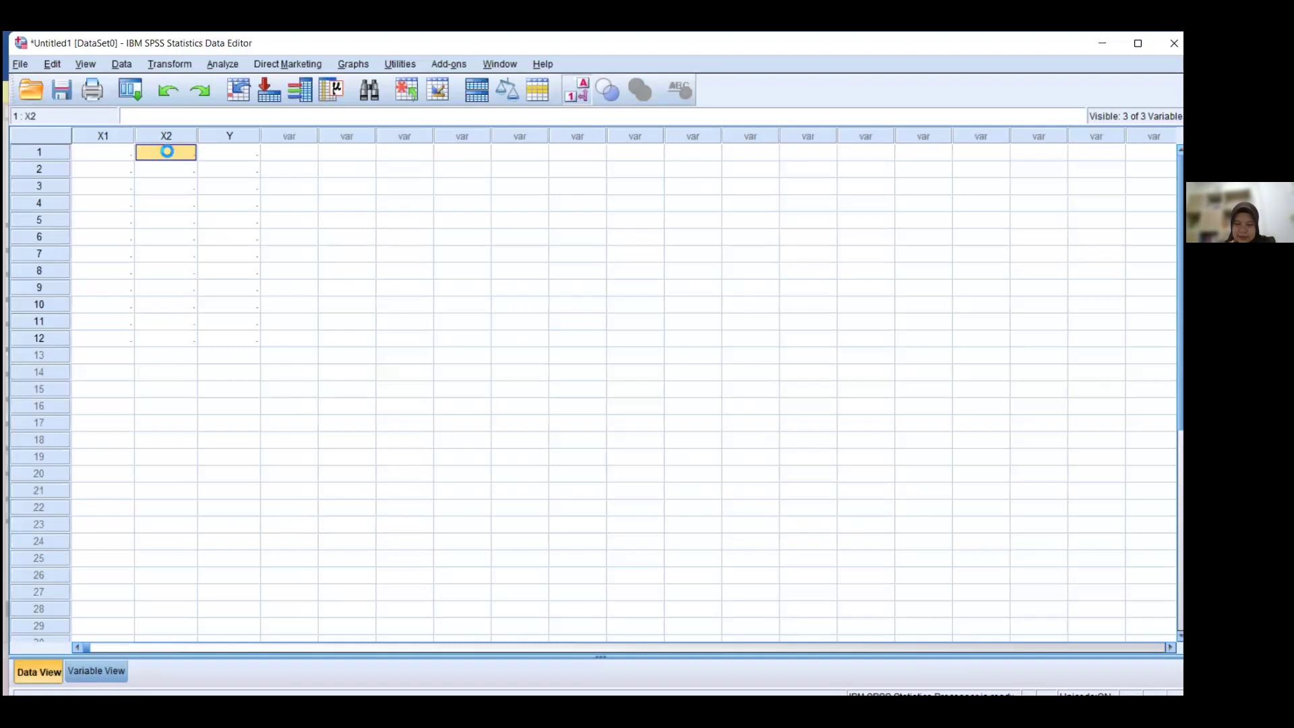
pyautogui.write('1\t1.79\t1512.00\t317.00 2\t2.08\t1546.00\t253.00 3\t2.32\t1578.00\t-12.00 4\t2.79\t1607.00\t274.00 5\t2.47\t1644.00\t361.00 6\t2.49\t1597.00\t219.00 7\t2.88\t1549.00\t395.00 8\t3.27\t1530.00\t326.00 9\t3.37\t1523.00\t481.00 10\t3.56\t1515.00\t451.00 11\t3.80\t1504.00\t506.00 12\t4.68\t1472.00\t599.00')
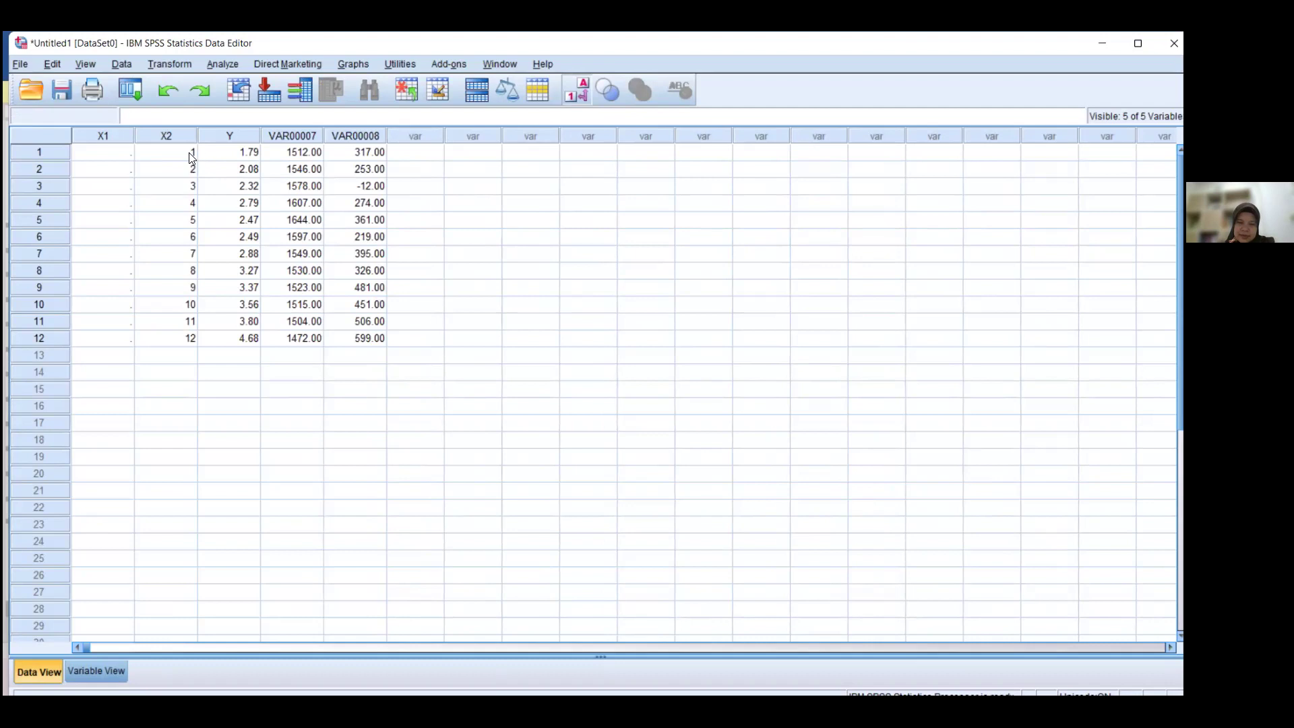
pyautogui.hotkey('alt', 'Tab')
pyautogui.hotkey('alt', 'Tab')
pyautogui.hotkey('alt', 'Tab')
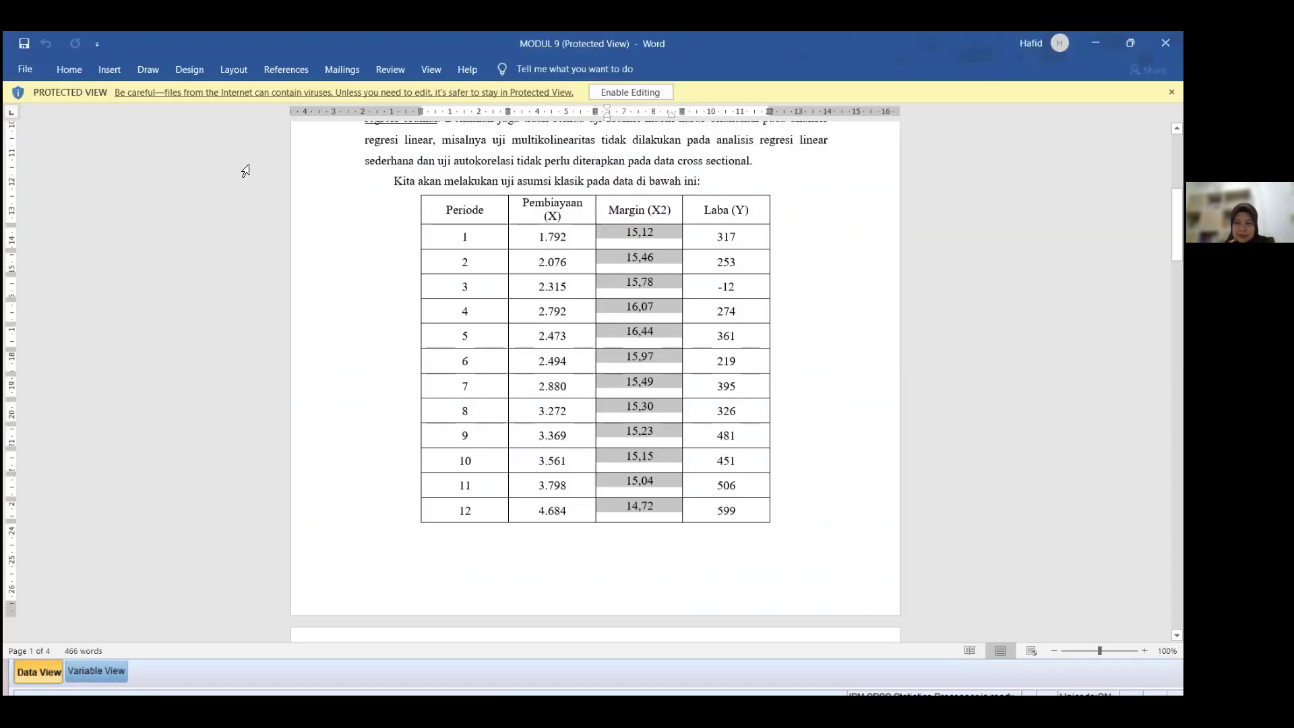
pyautogui.hotkey('alt', 'Tab')
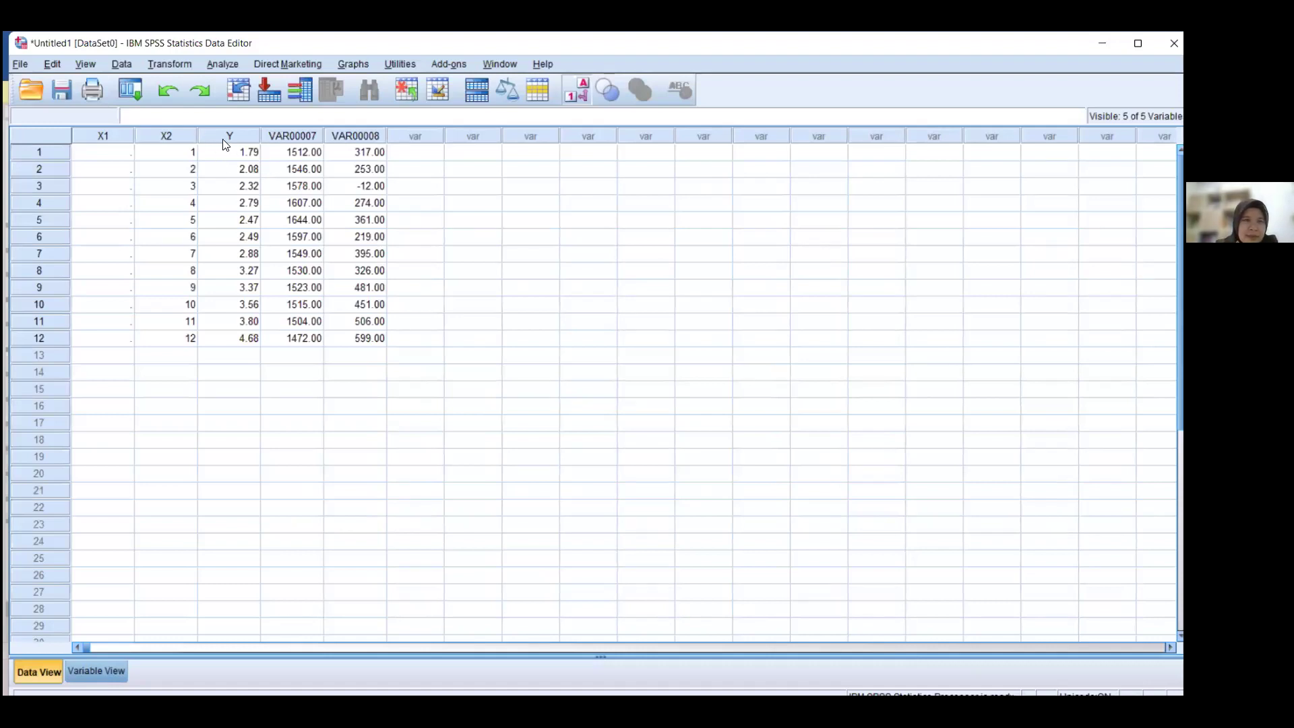
pyautogui.click(108, 671)
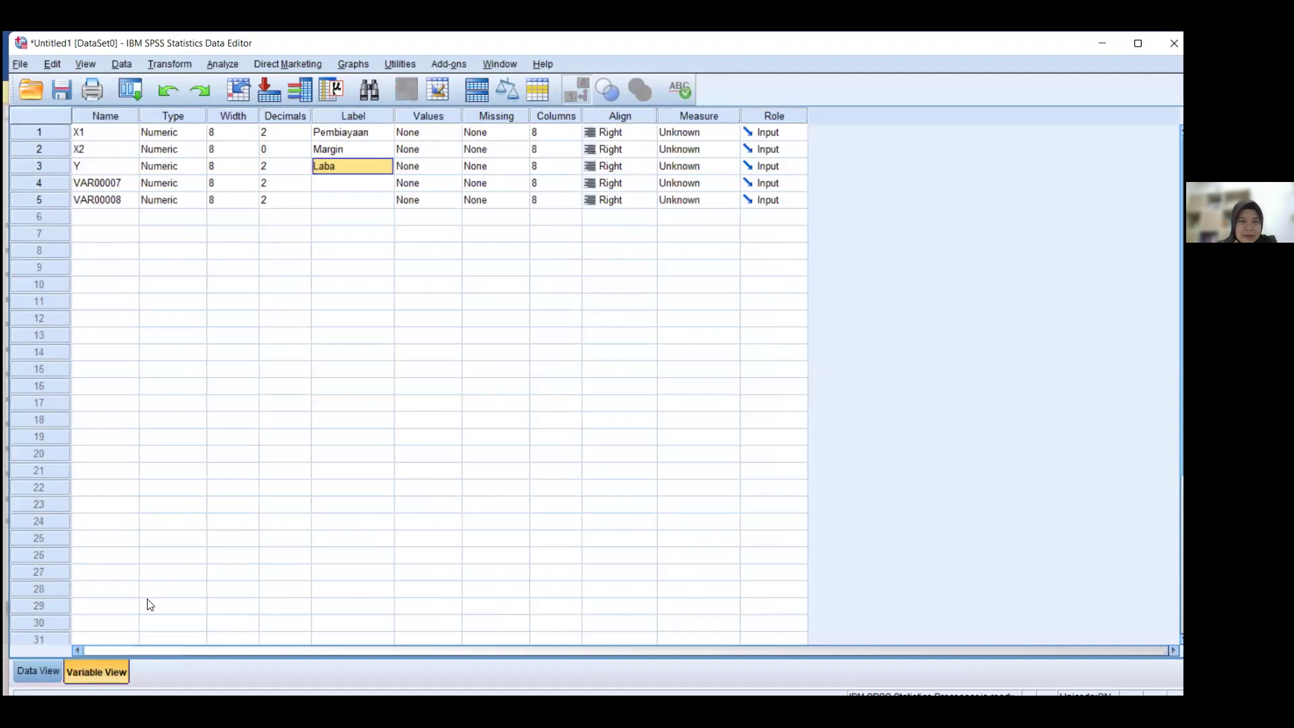
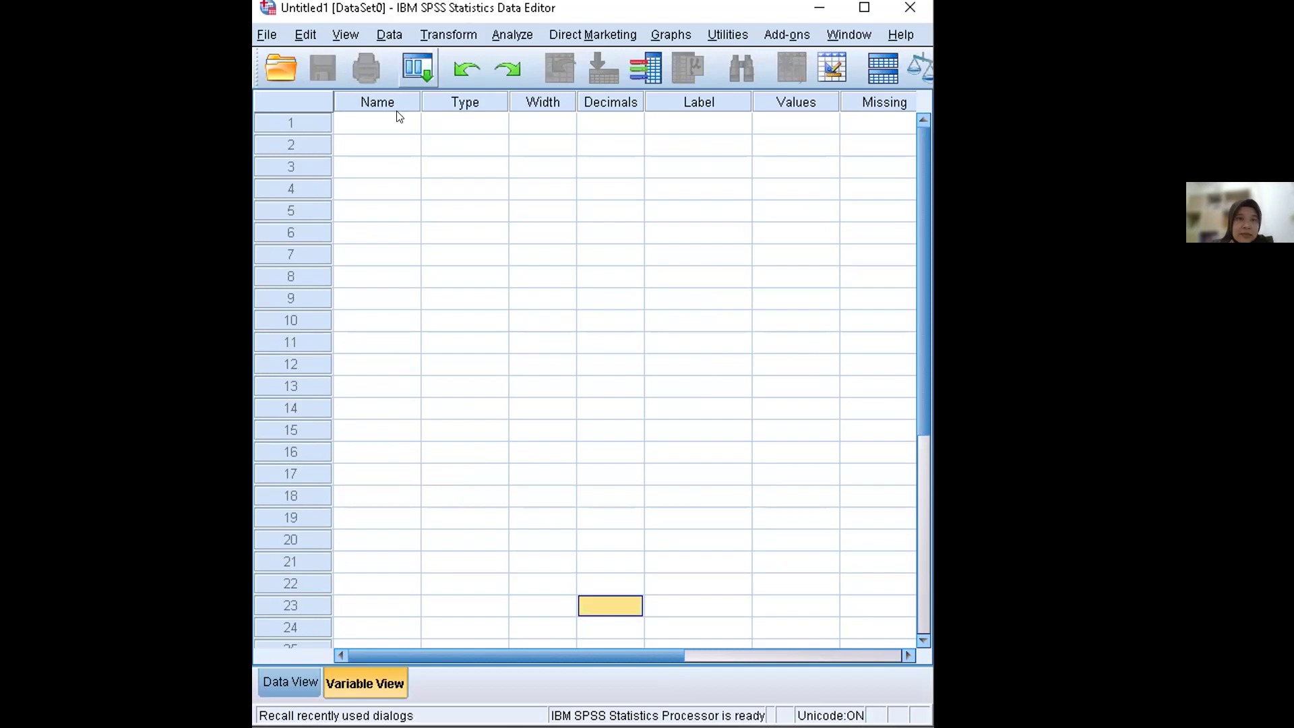
# Define three numeric variables named X1, X2 and Y in the empty dataset
pyautogui.click(388, 123)
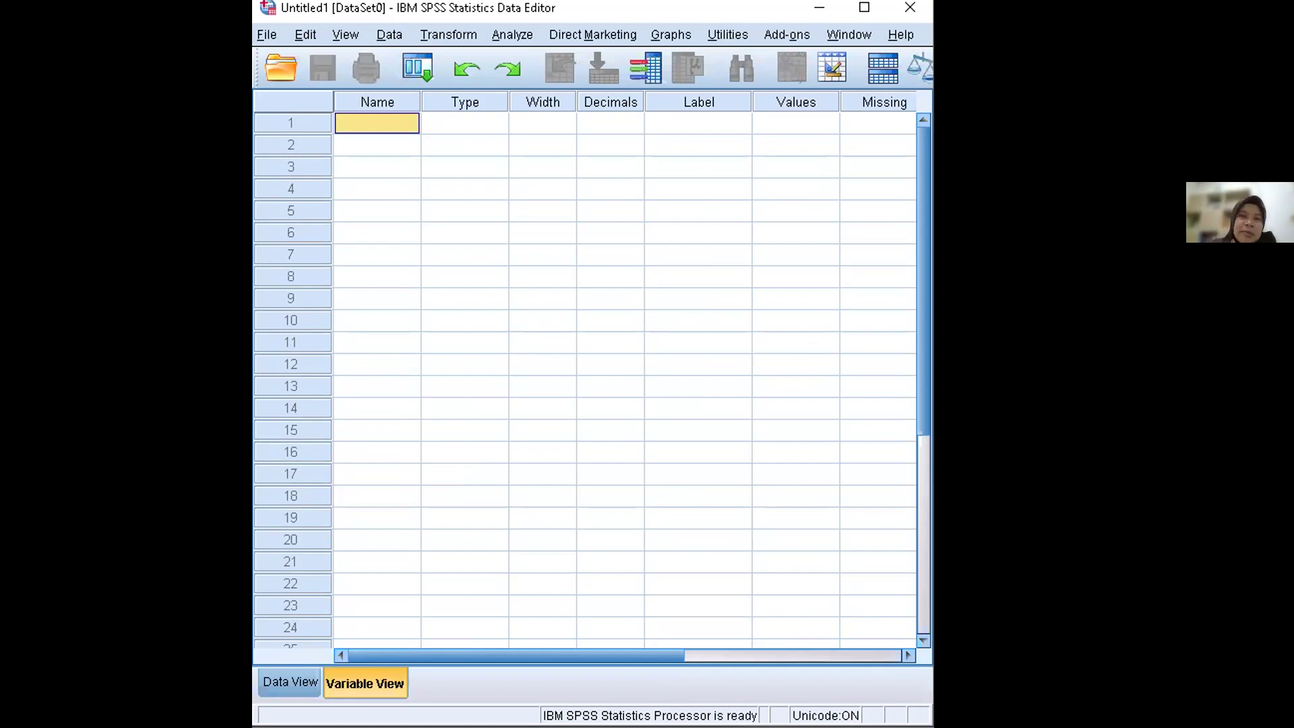
pyautogui.doubleClick(389, 124)
pyautogui.write('X1')
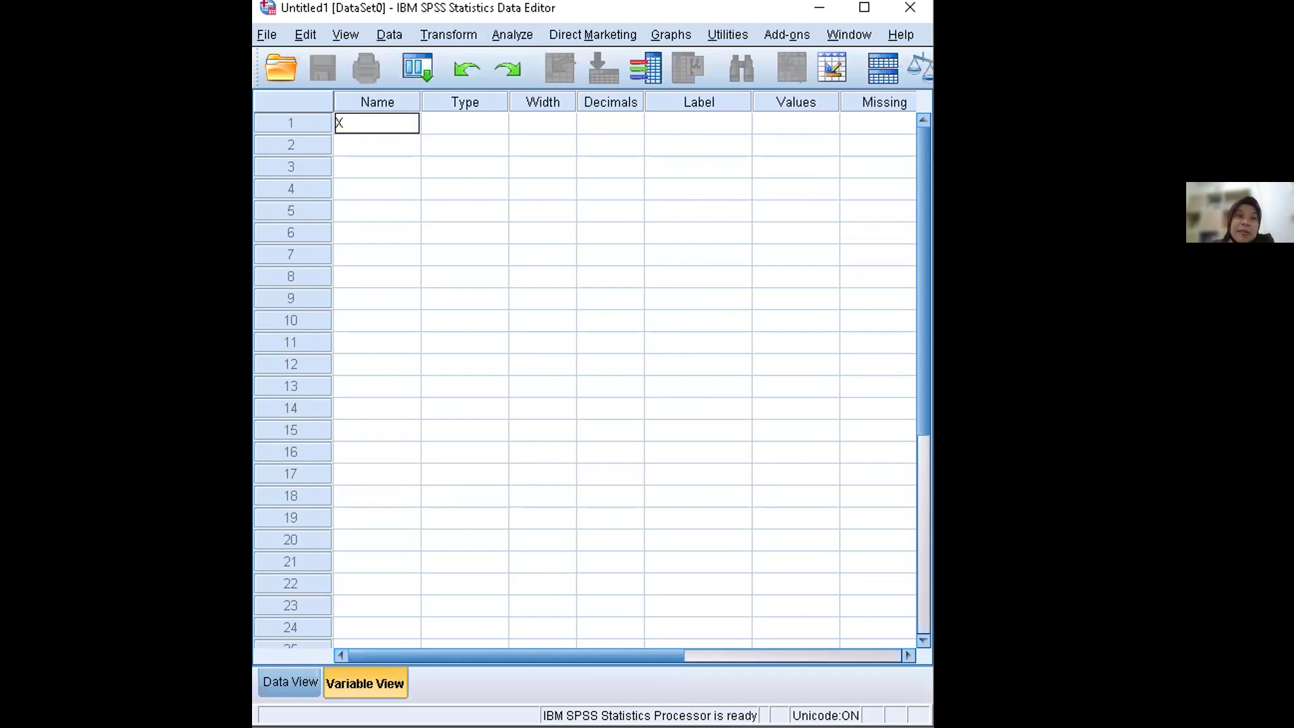
pyautogui.press('Return')
pyautogui.write('X1')
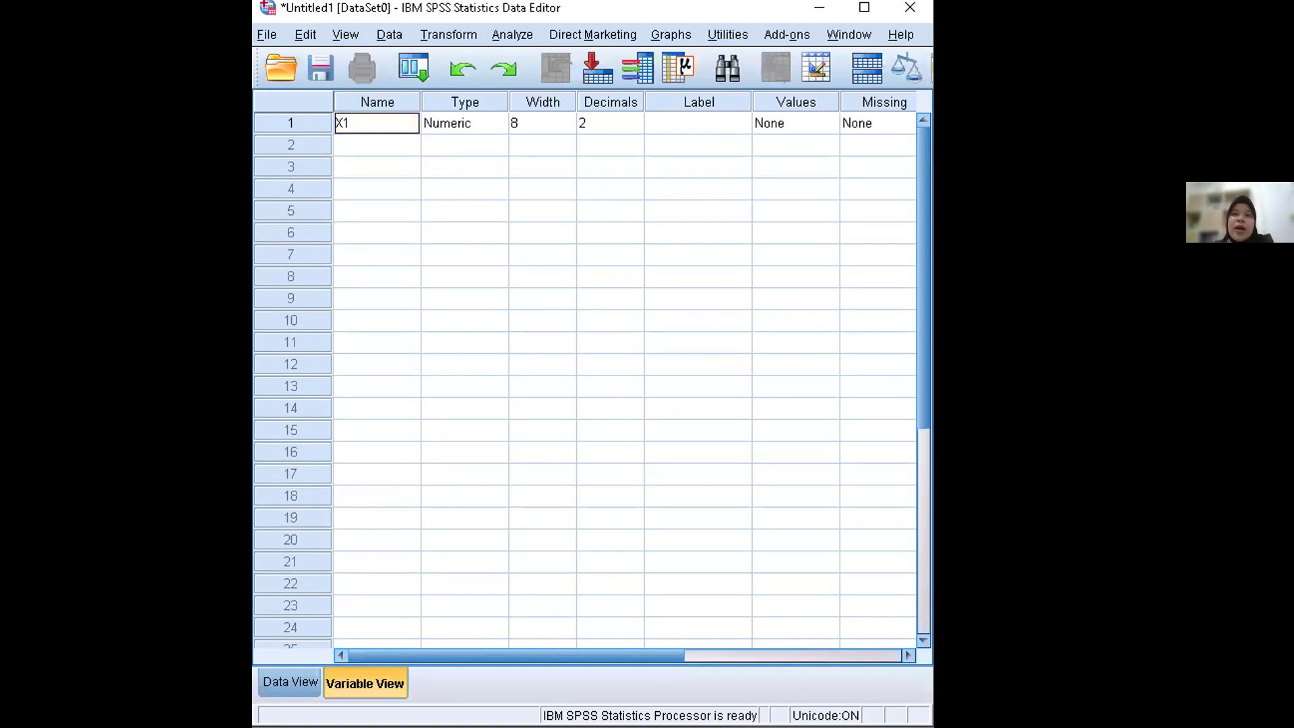
pyautogui.press('Return')
pyautogui.write('X1')
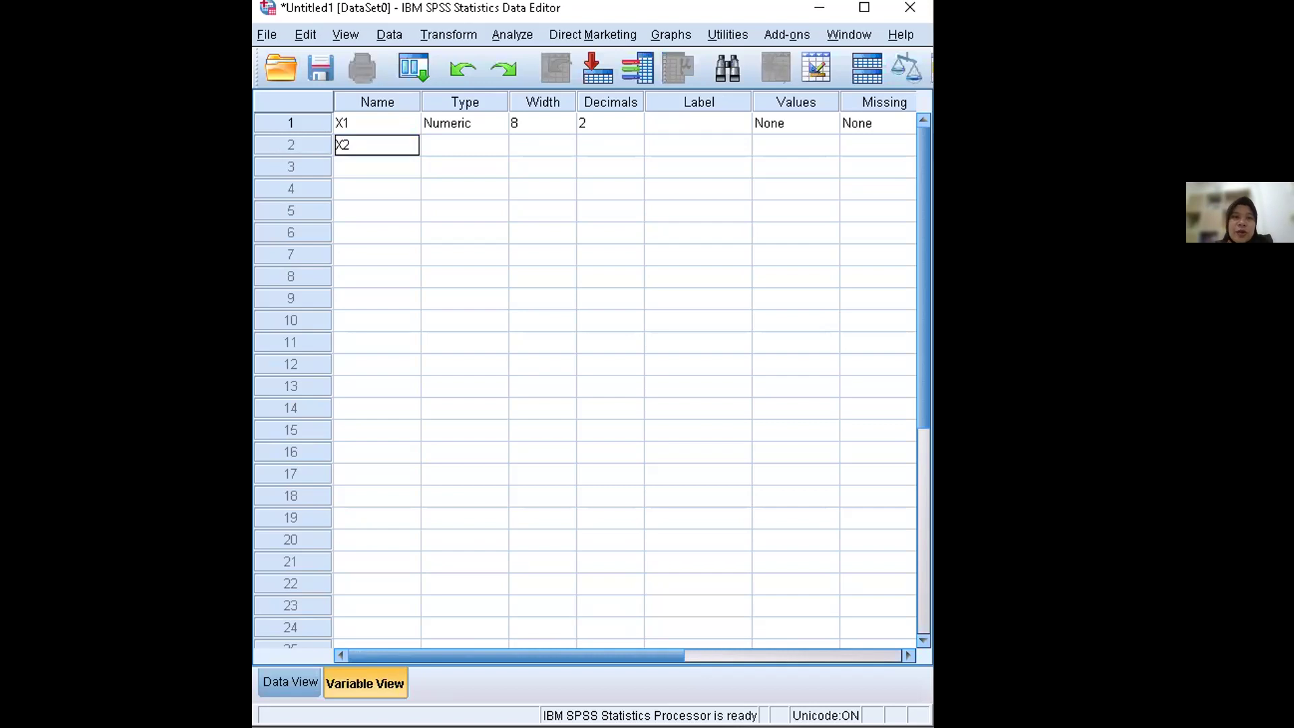
pyautogui.press('Return')
pyautogui.write('Y')
pyautogui.press('Tab')
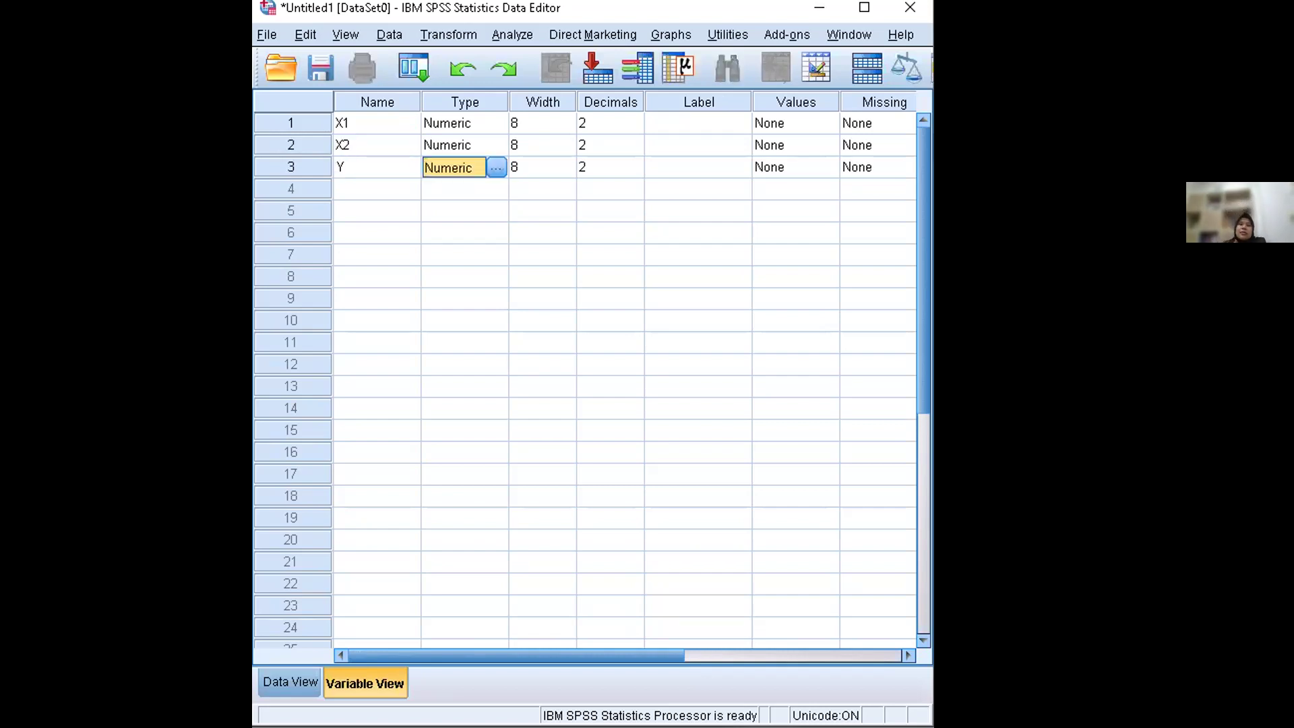
# Set the decimals of variables Y and X1 to 0
pyautogui.press('Tab')
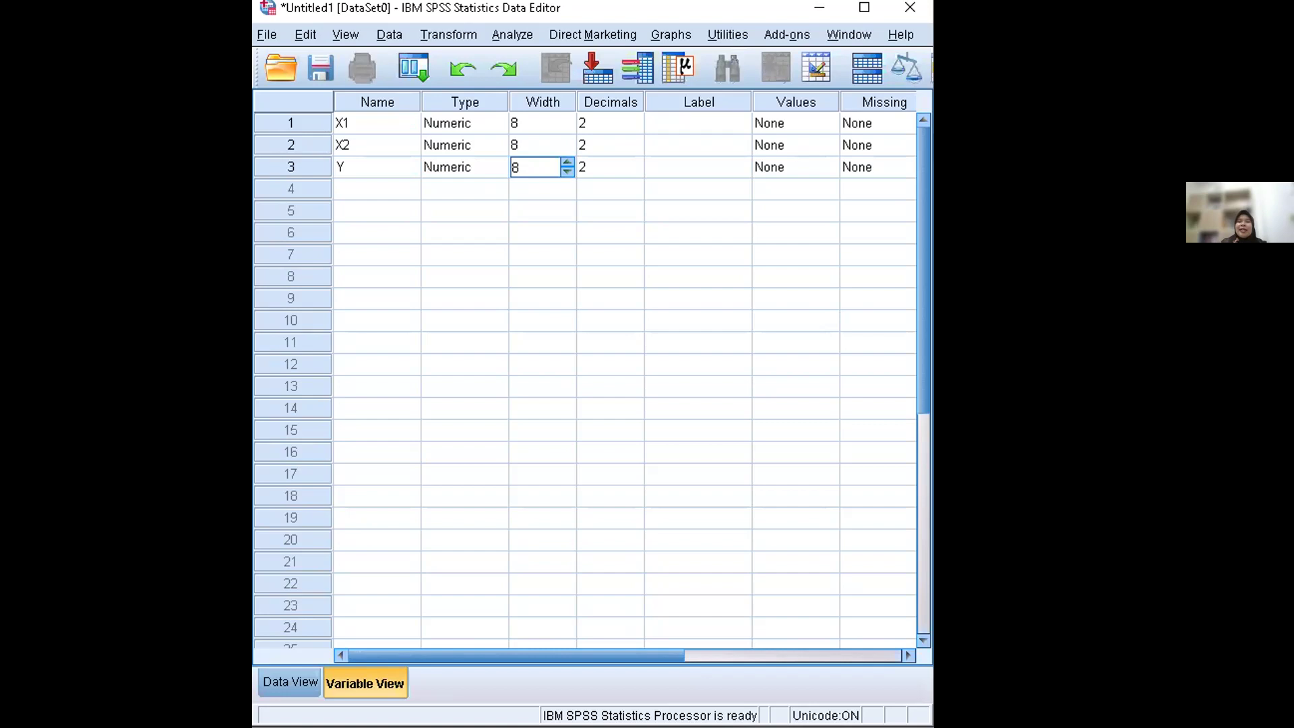
pyautogui.click(628, 169)
pyautogui.click(631, 172)
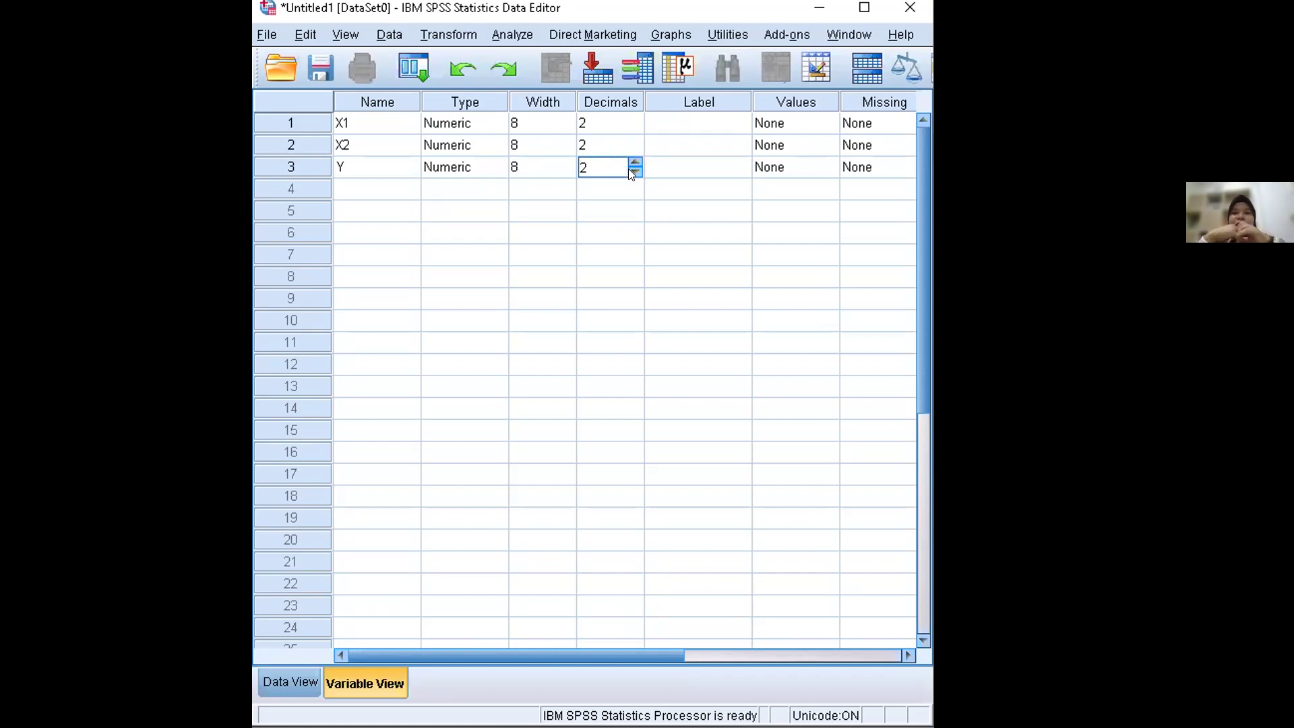
pyautogui.click(625, 142)
pyautogui.click(638, 124)
pyautogui.click(637, 127)
pyautogui.click(637, 127)
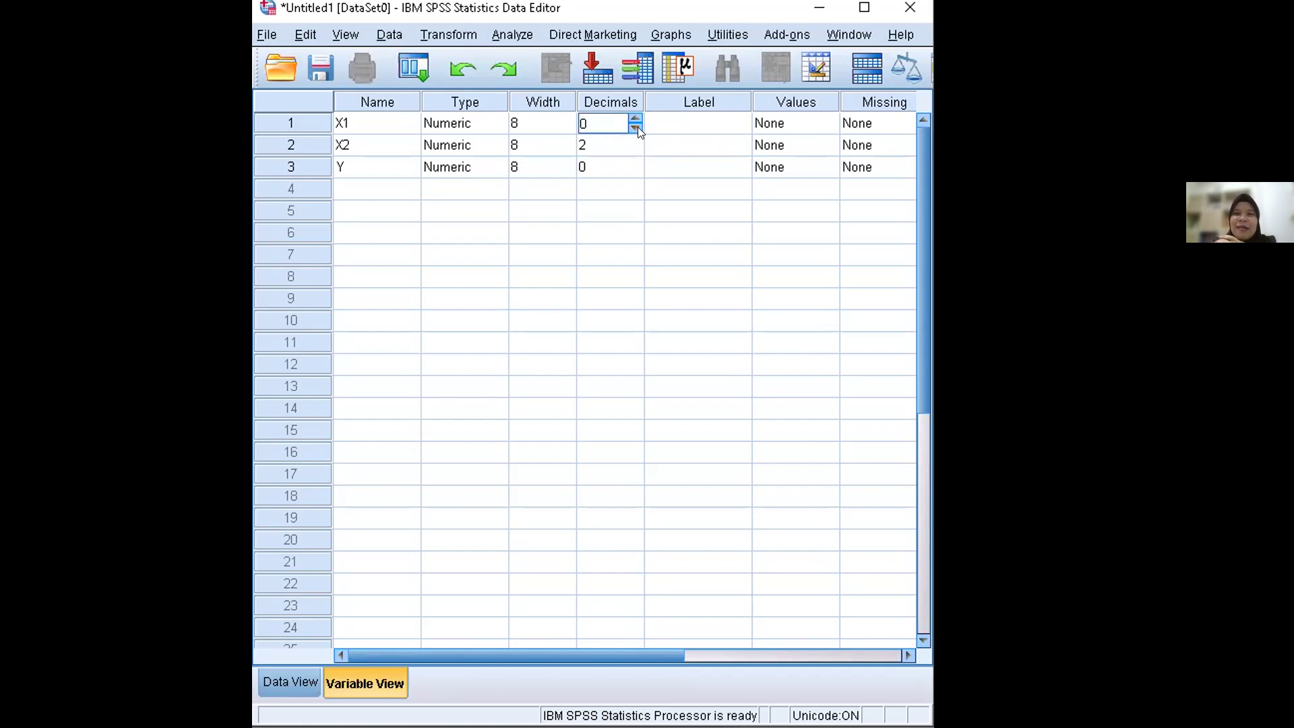
# Label X1 as Pembiayaan, X2 as Margin and Y as Laba
pyautogui.click(671, 123)
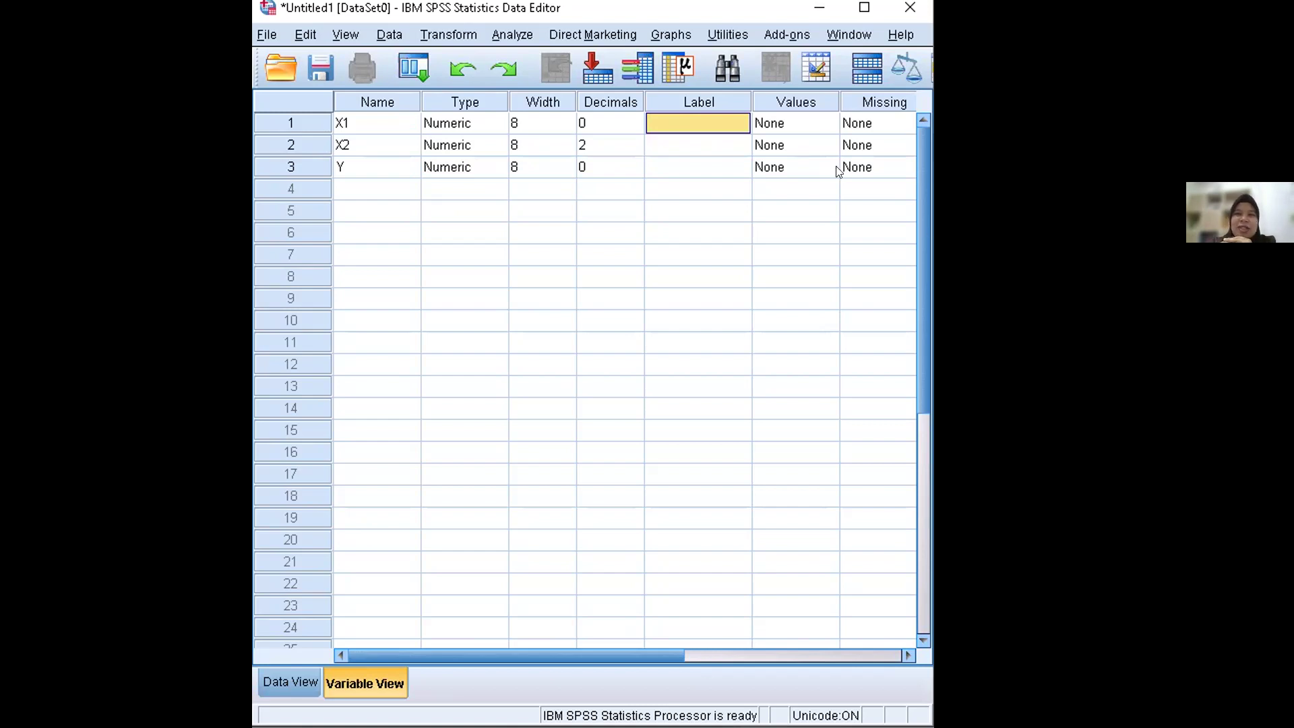
pyautogui.write('Pembiayaan')
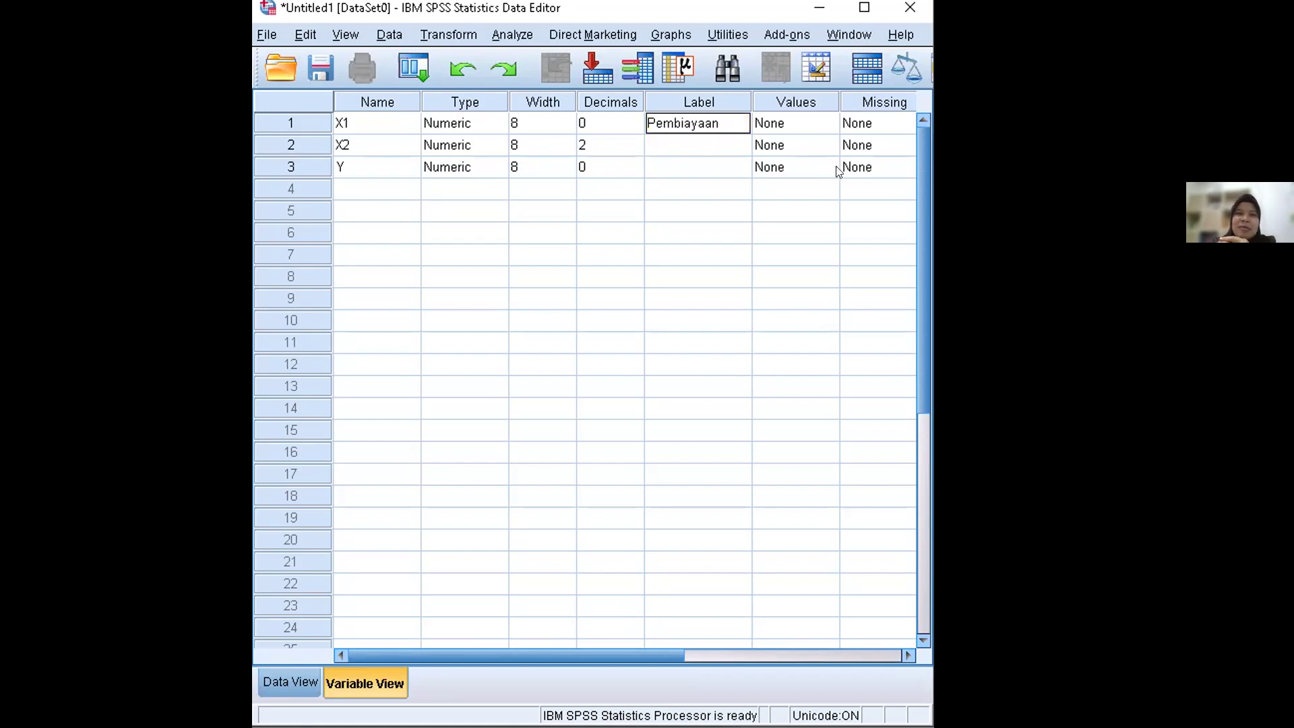
pyautogui.press('Return')
pyautogui.write('Margin')
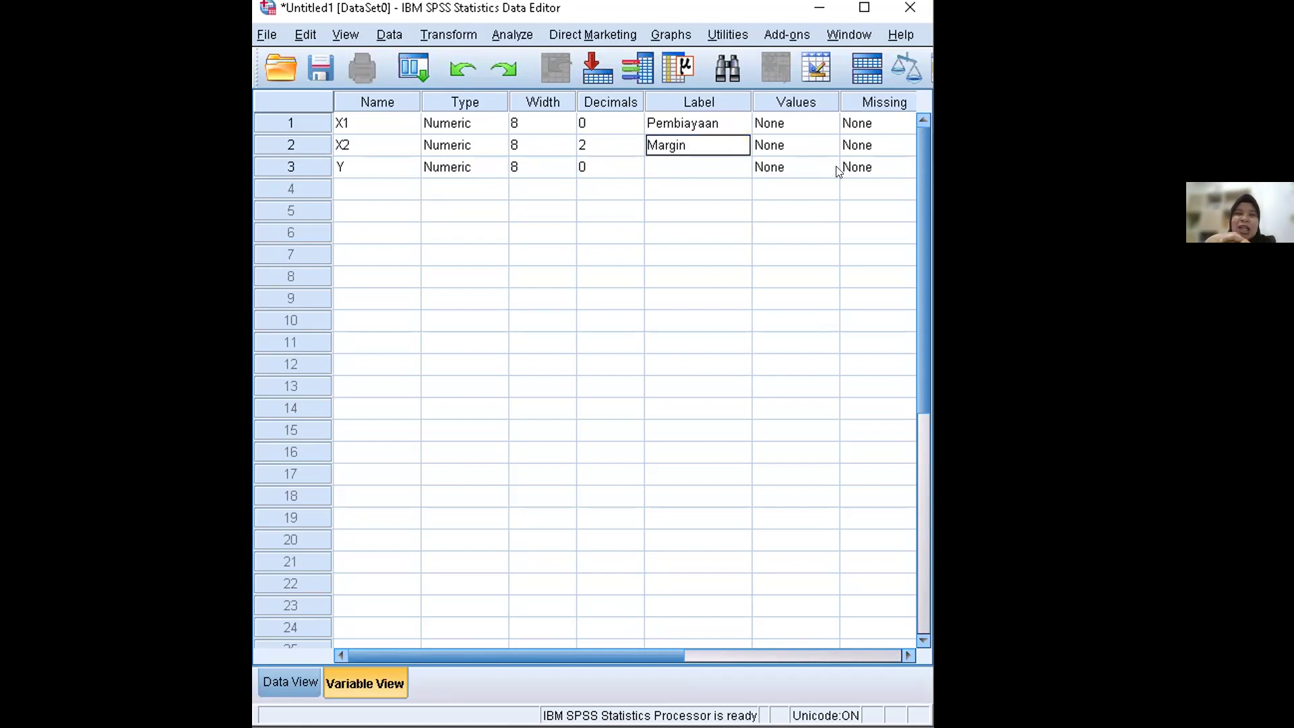
pyautogui.press('Return')
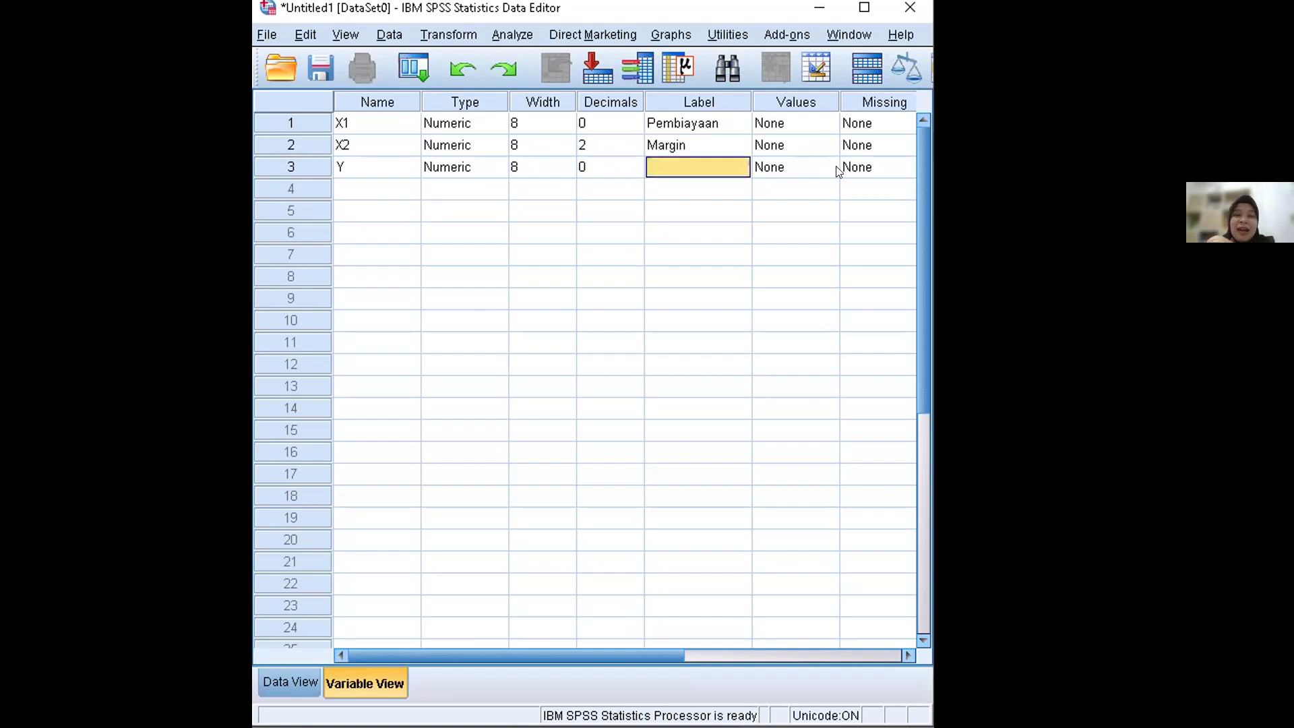
pyautogui.write('Laba')
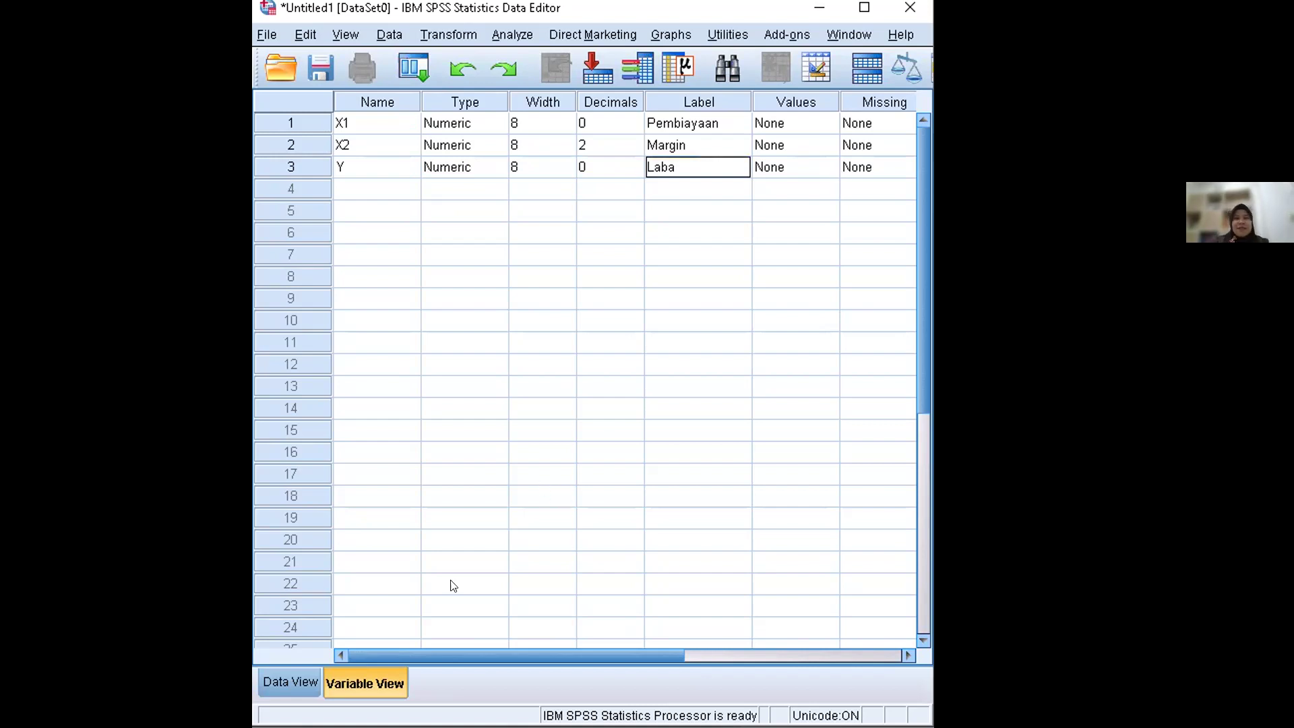
# Set the measurement level of X1, X2 and Y to Scale and switch to the data sheet
pyautogui.moveTo(596, 654); pyautogui.dragTo(778, 644)
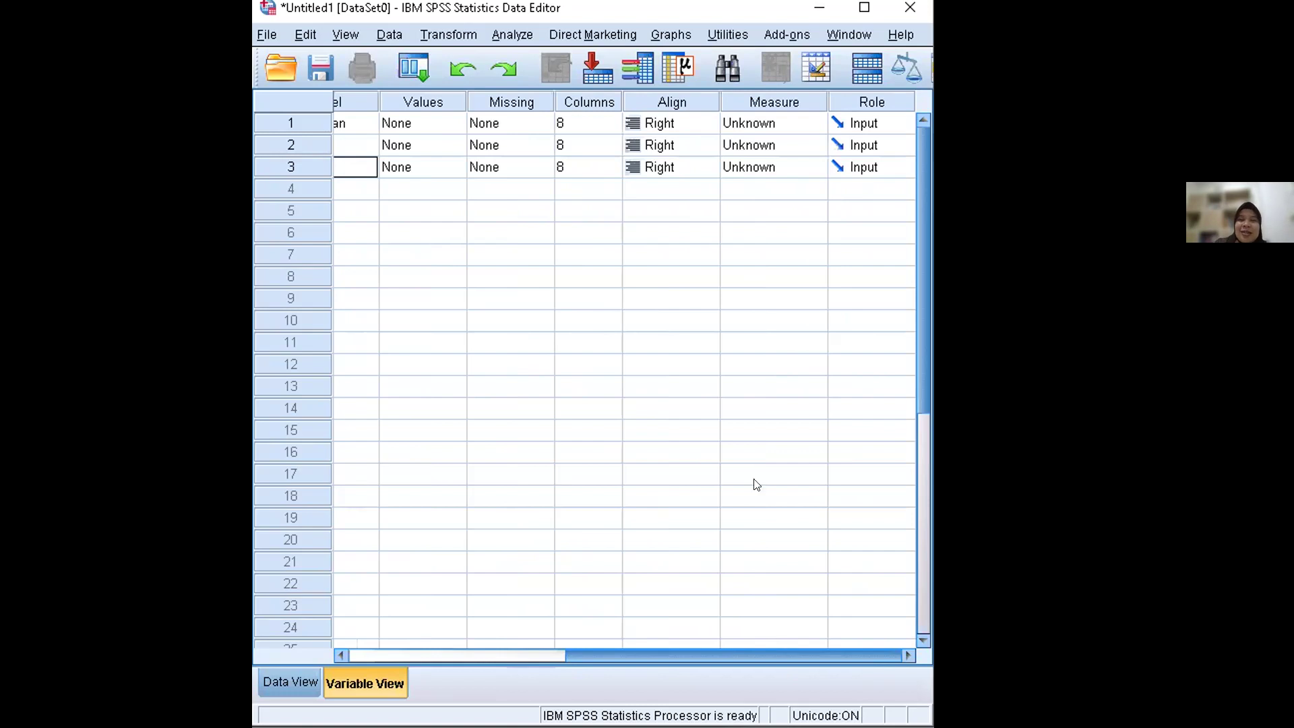
pyautogui.click(787, 122)
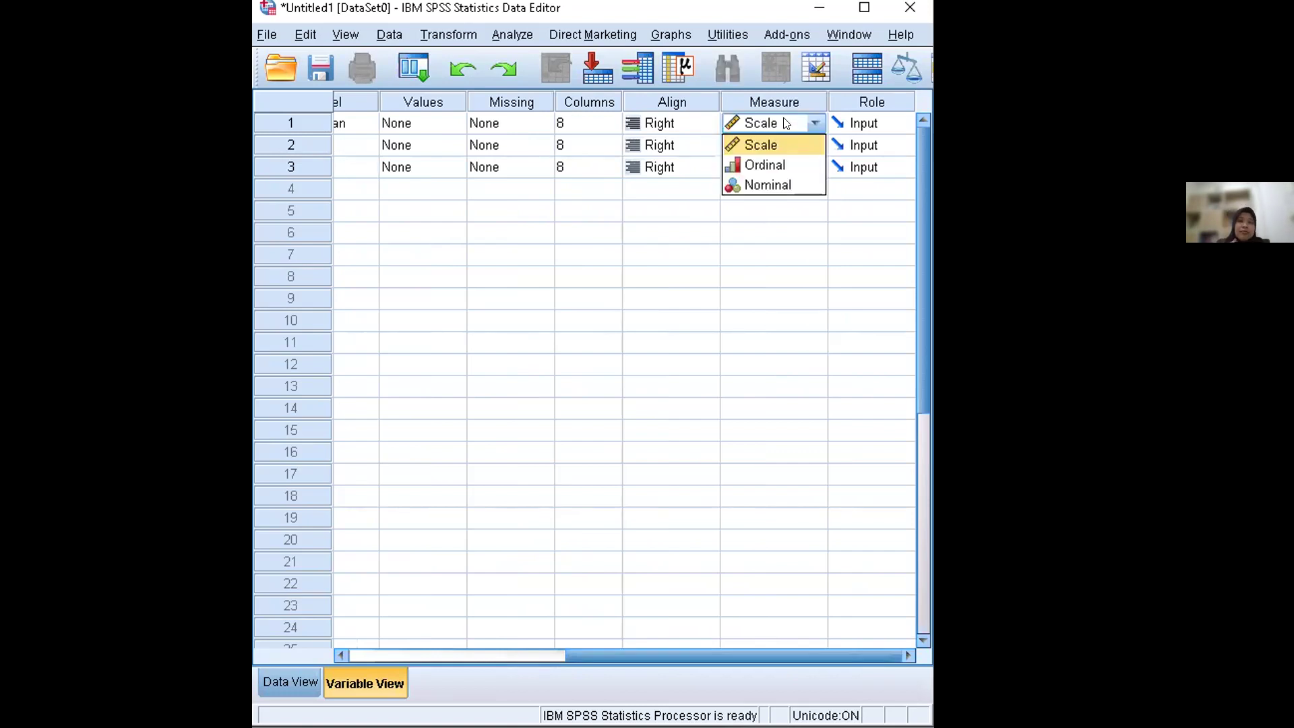
pyautogui.click(790, 147)
pyautogui.click(798, 144)
pyautogui.click(797, 165)
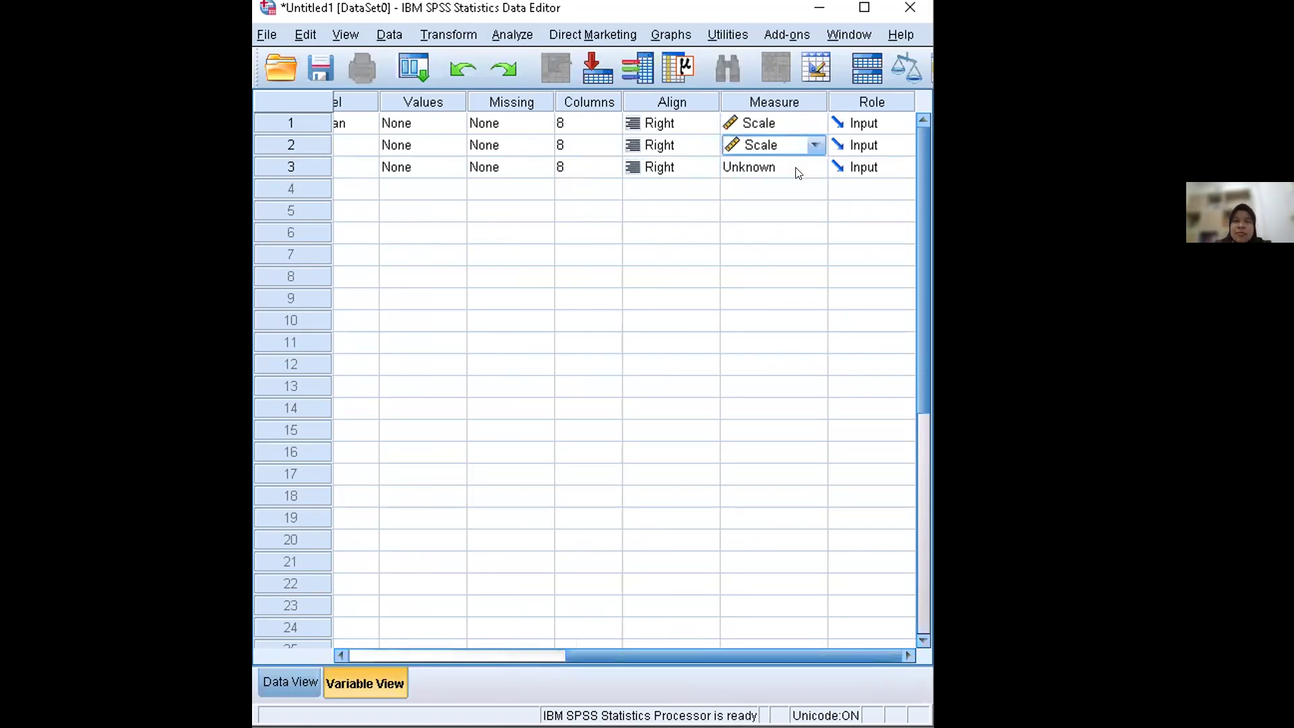
pyautogui.click(795, 168)
pyautogui.click(785, 182)
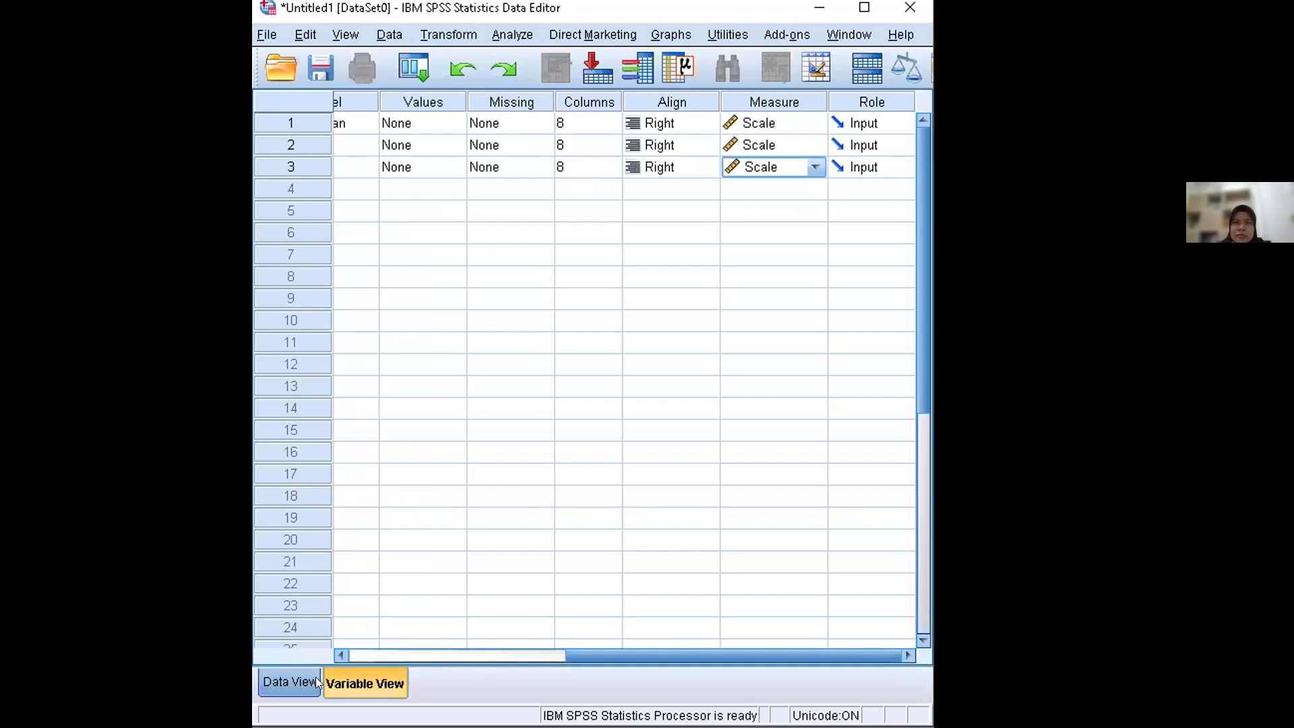
pyautogui.hotkey('ctrl', 't')
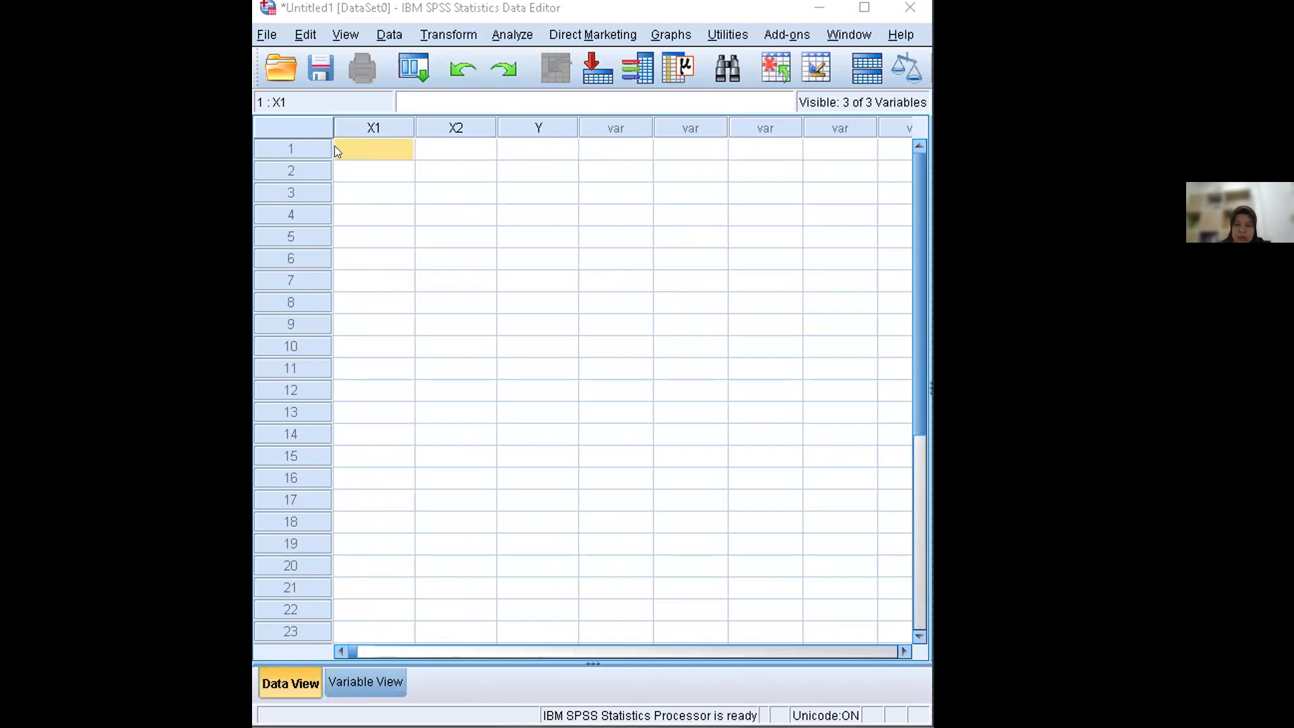
# Paste the twenty Pembiayaan values into rows 1 to 20 of X1 and set that variable's decimals to 3
pyautogui.moveTo(379, 145); pyautogui.dragTo(387, 565)
pyautogui.write('?\t?\t? ?\t?\t? ?\t?\t? ?\t?\t? ?\t?\t? ?\t?\t? ?\t?\t? ?\t?\t? ?\t?\t? ?\t?\t? ?\t?\t? ?\t?\t? ?\t?\t? ?\t?\t? ?\t?\t? ?\t?\t? ?\t?\t? ?\t?\t? ?\t?\t? ?\t?\t?')
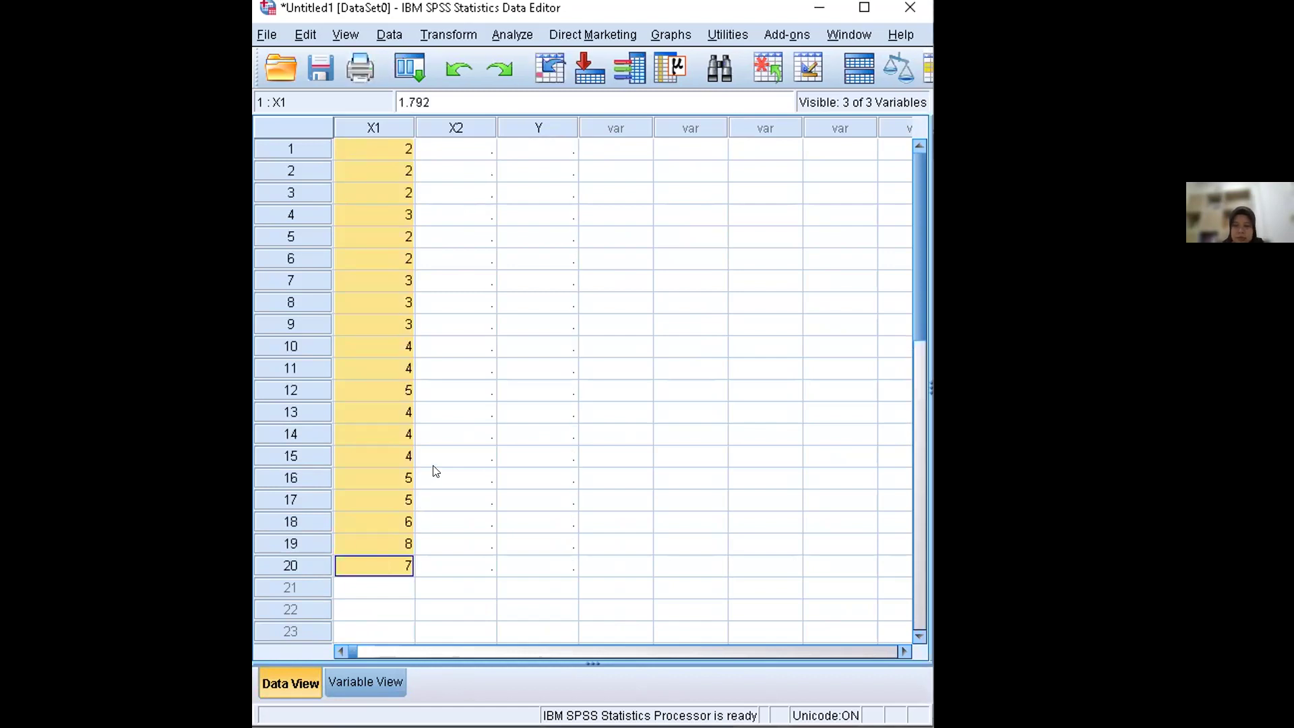
pyautogui.click(343, 681)
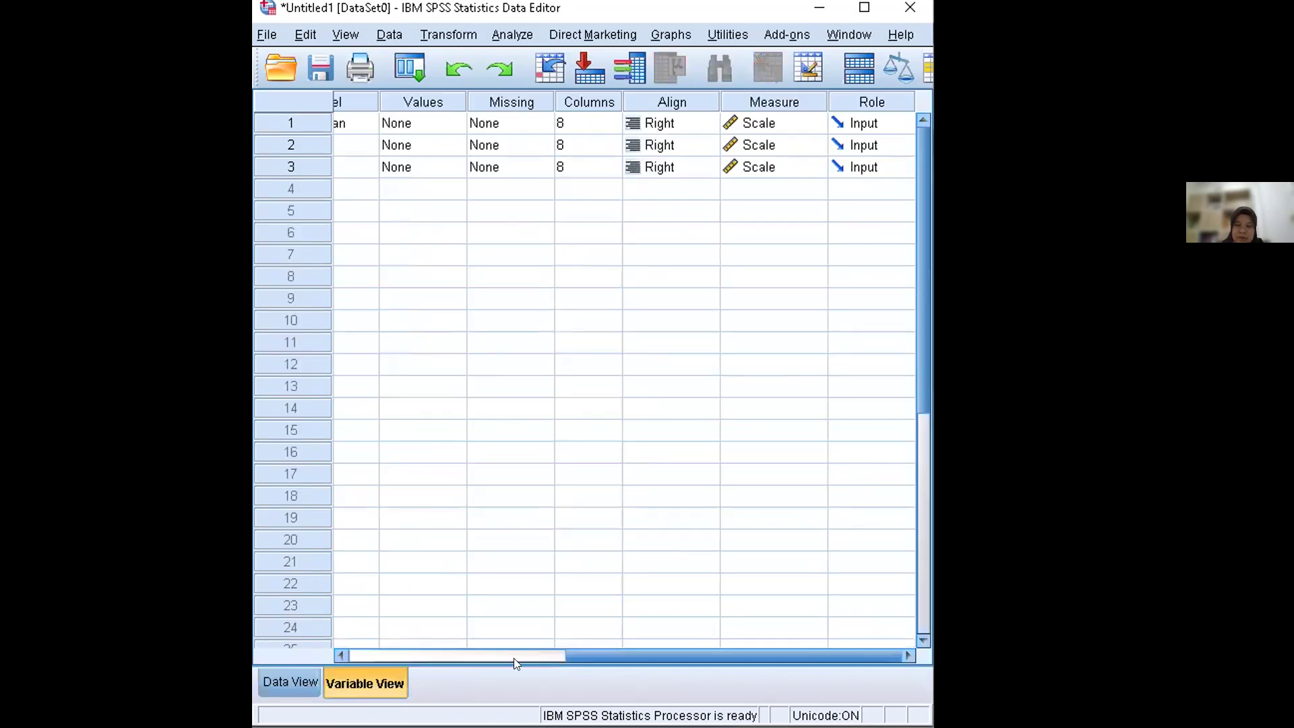
pyautogui.click(432, 659)
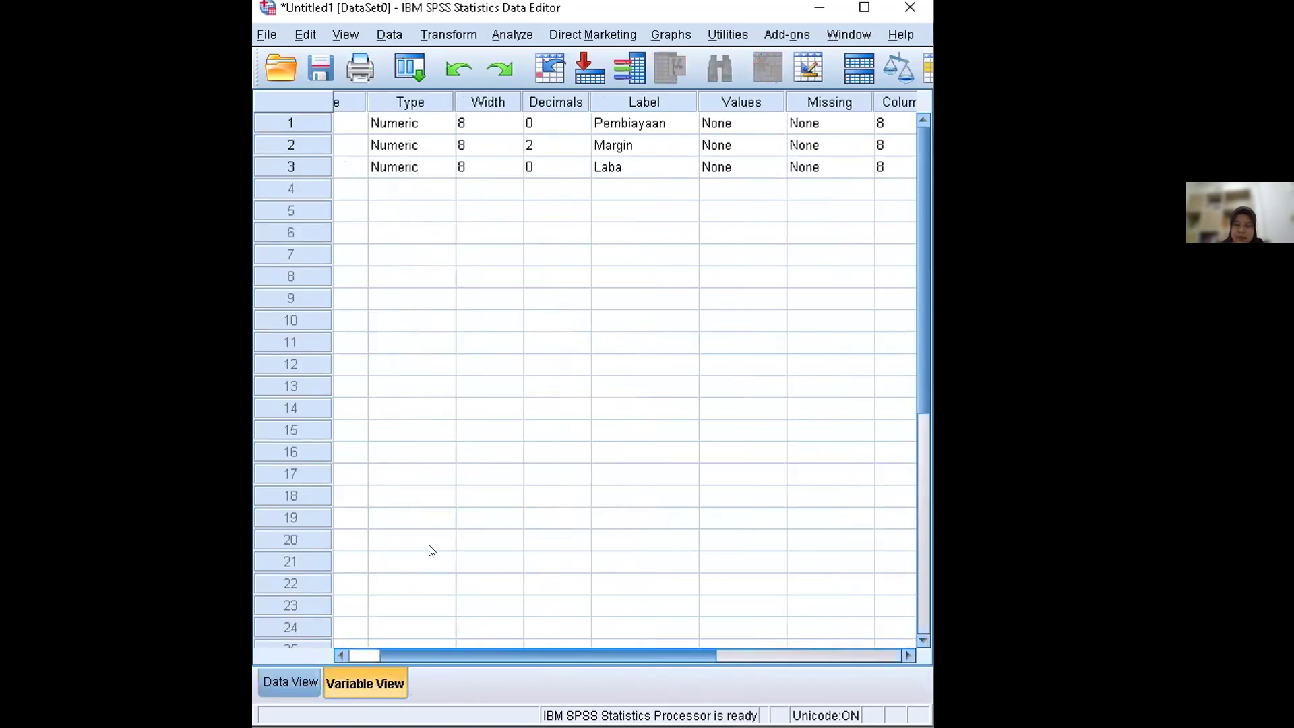
pyautogui.click(432, 659)
pyautogui.click(577, 123)
pyautogui.click(611, 114)
pyautogui.click(611, 115)
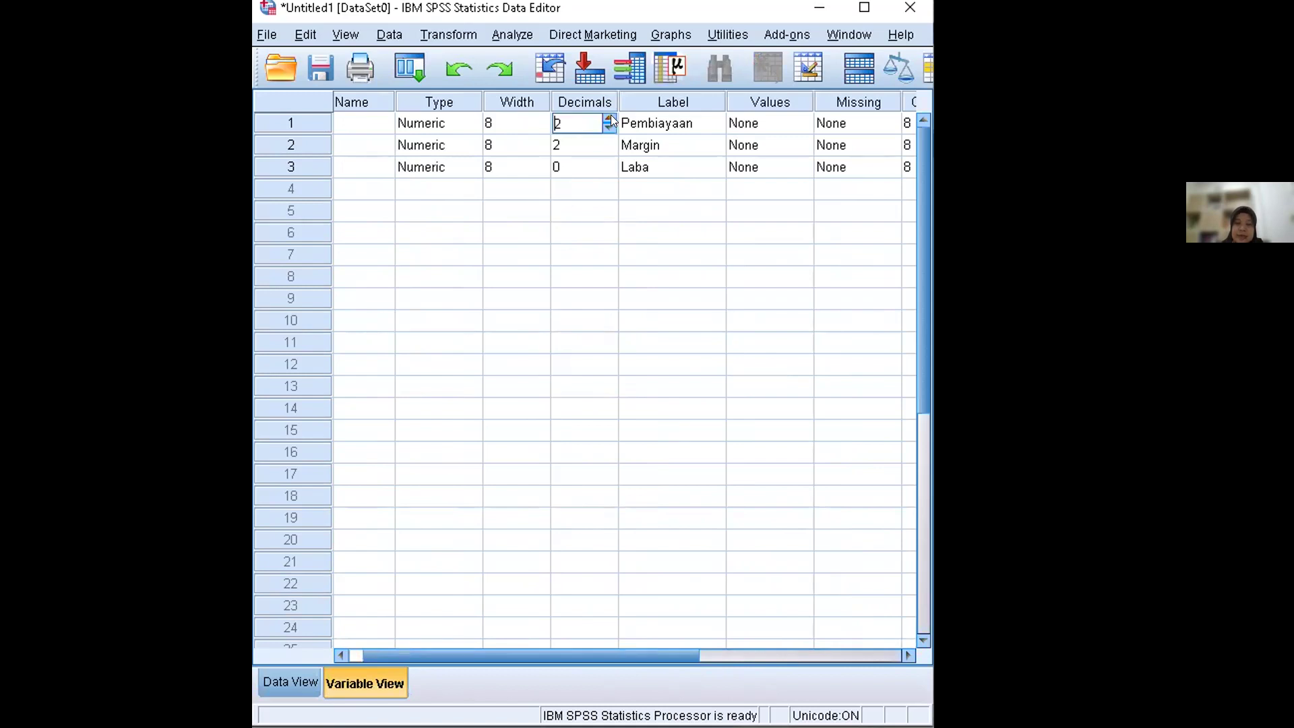
pyautogui.click(609, 111)
pyautogui.click(291, 683)
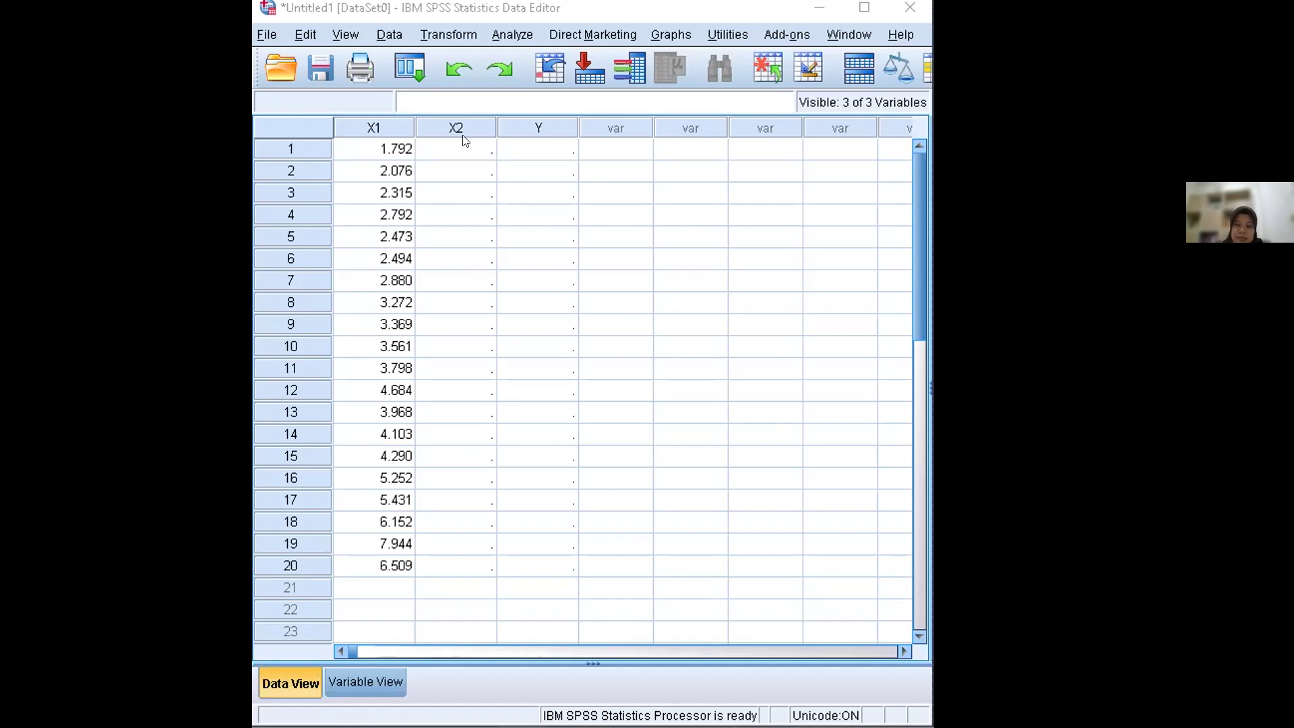
# Paste the twenty Margin values into rows 1 to 20 of X2 and correct row 1 to 15.12
pyautogui.keyDown('shift'); pyautogui.click(465, 570); pyautogui.keyUp('shift')
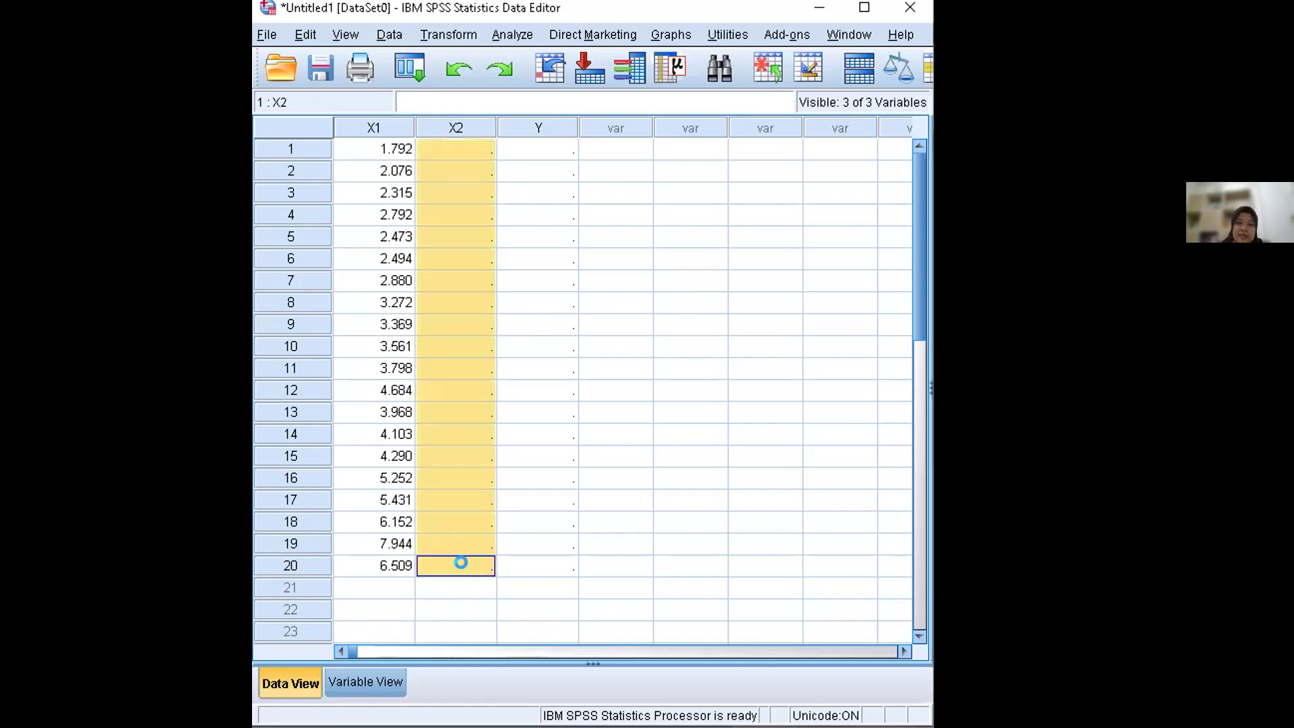
pyautogui.write('1512.00 1546.00 1578.00 1607.00 1644.00 1597.00 1549.00 1530.00 1523.00 1515.00 1504.00 1472.00 1463.00 1421.00 1394.00 1369.00 1357.00 1356.00 1715.00 1220.00')
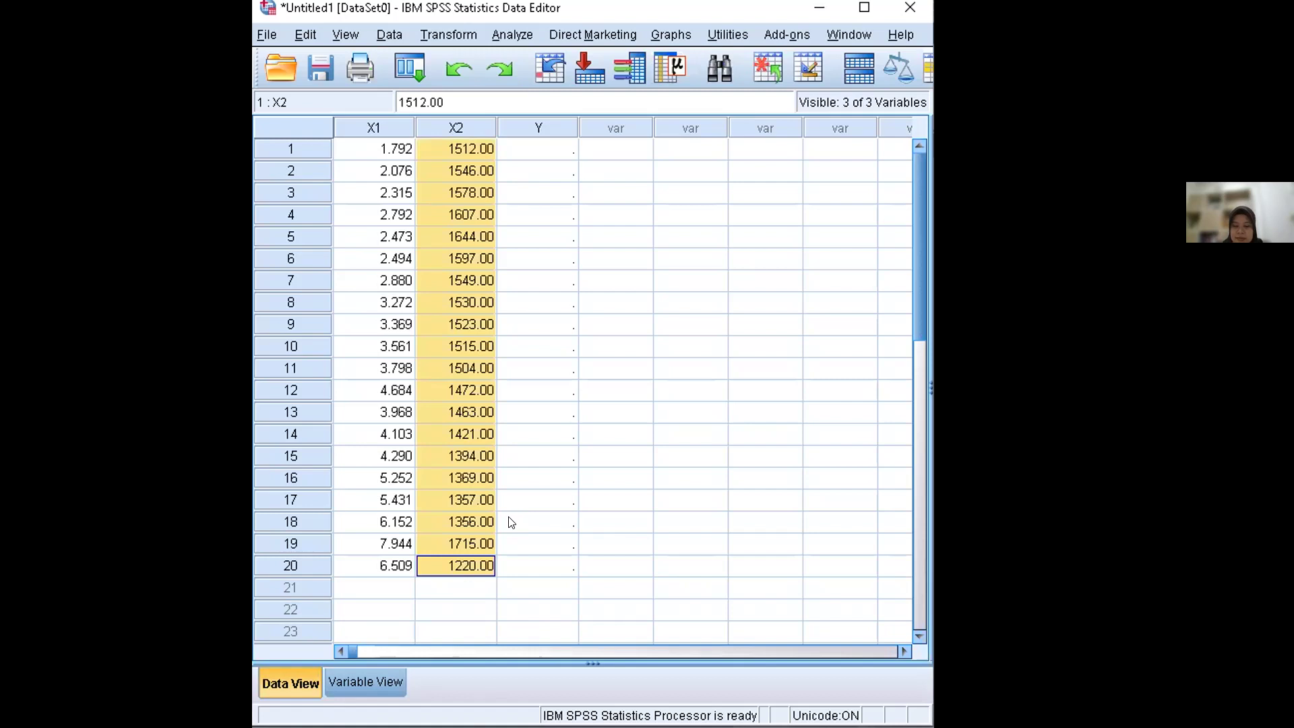
pyautogui.click(419, 101)
pyautogui.press('BackSpace')
pyautogui.press('BackSpace')
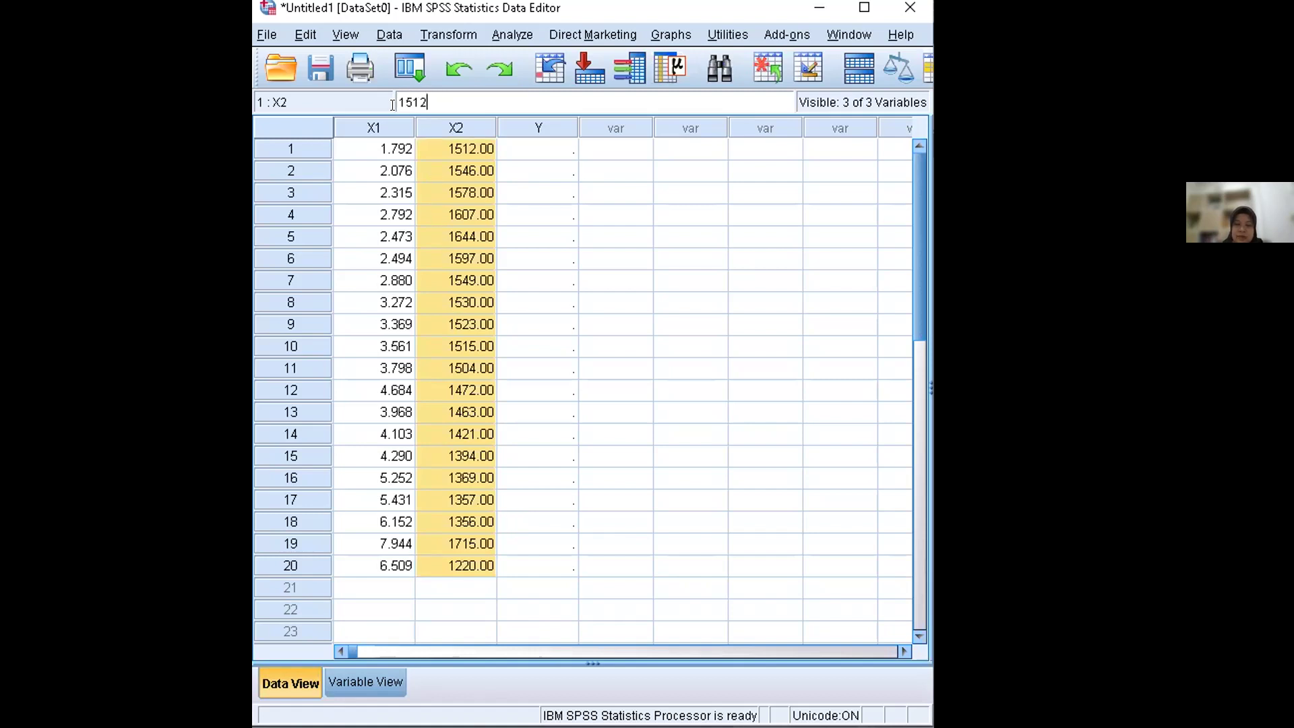
pyautogui.write('.')
pyautogui.click(470, 170)
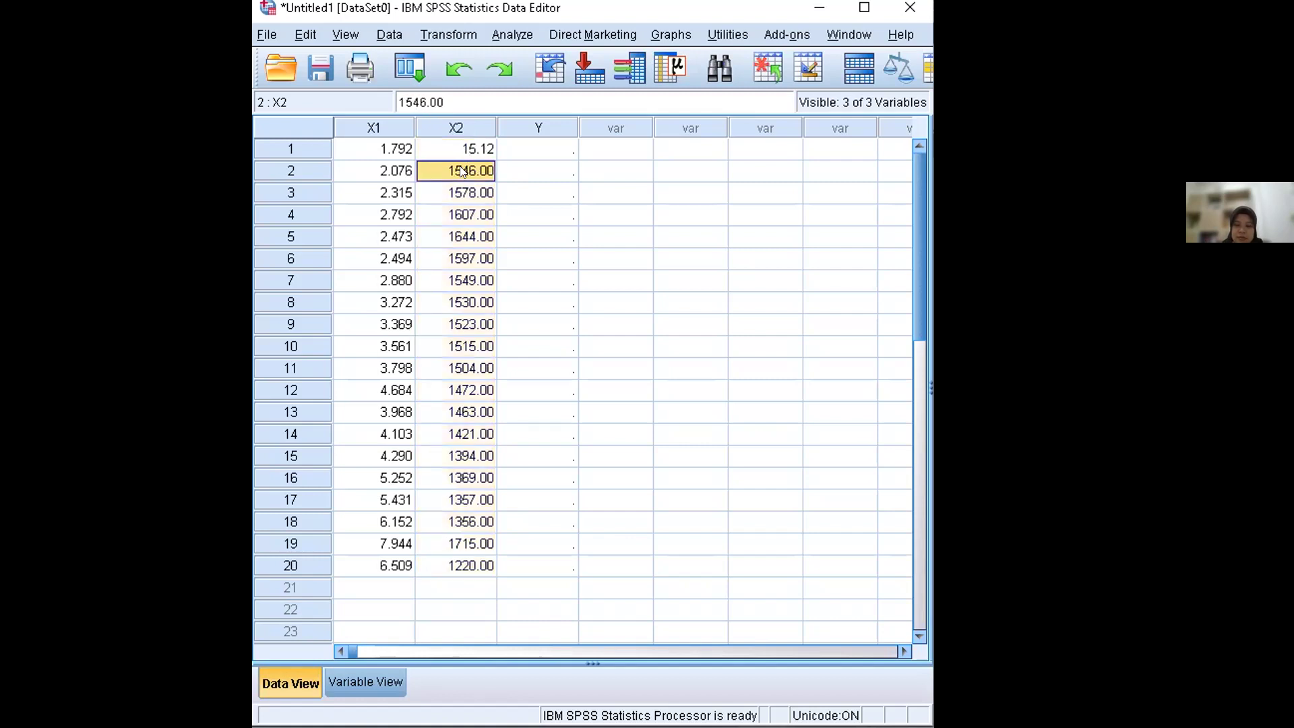
# Correct the X2 value in row 2 to 15.46
pyautogui.click(407, 99)
pyautogui.doubleClick(407, 99)
pyautogui.write('.')
pyautogui.press('BackSpace')
pyautogui.click(450, 194)
pyautogui.click(462, 171)
pyautogui.write('15.')
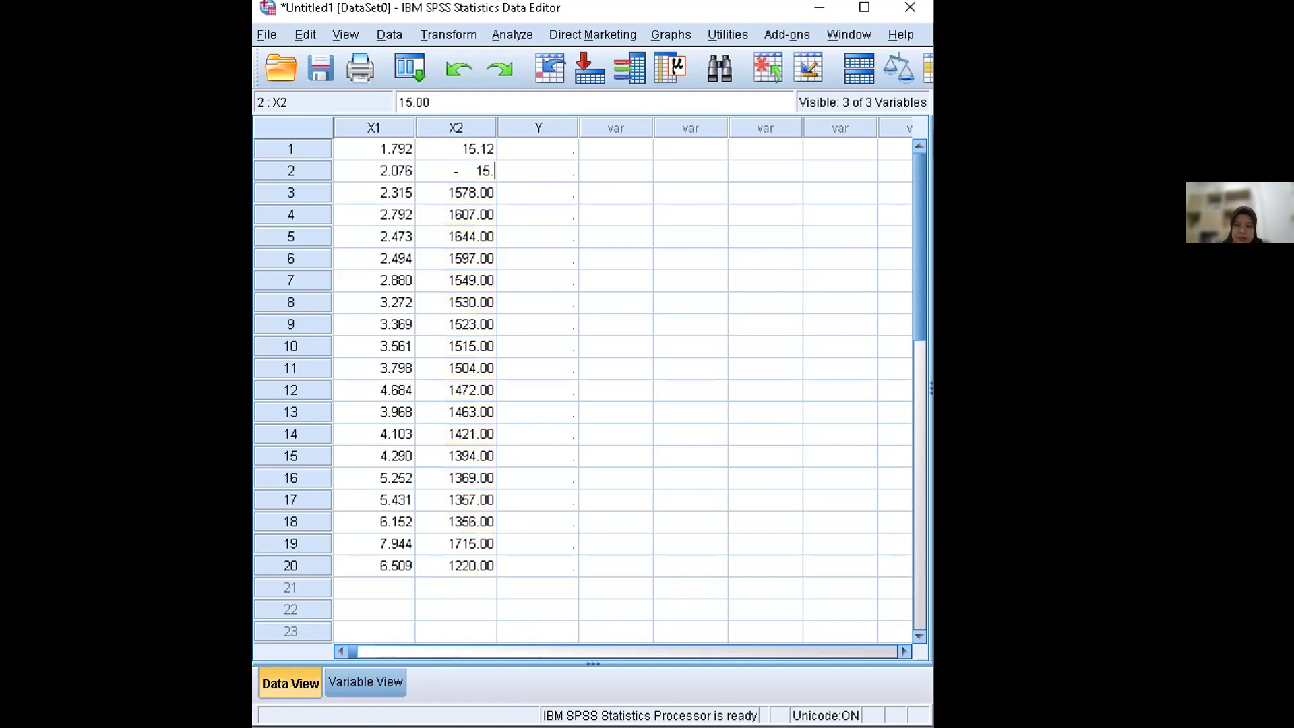
pyautogui.write('466')
pyautogui.press('Return')
pyautogui.click(458, 169)
pyautogui.click(438, 102)
pyautogui.press('BackSpace')
pyautogui.press('Return')
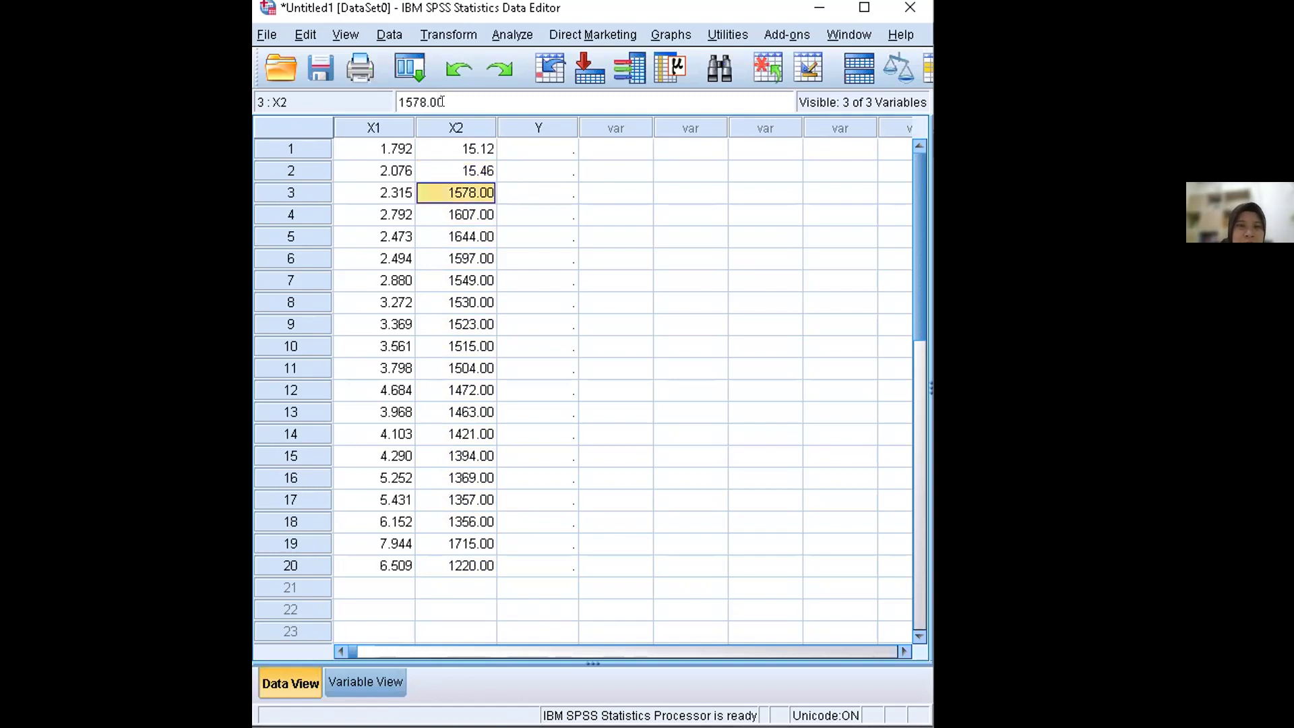
# Correct the X2 value in row 3 to 15.78
pyautogui.click(442, 98)
pyautogui.press('BackSpace')
pyautogui.press('BackSpace')
pyautogui.press('BackSpace')
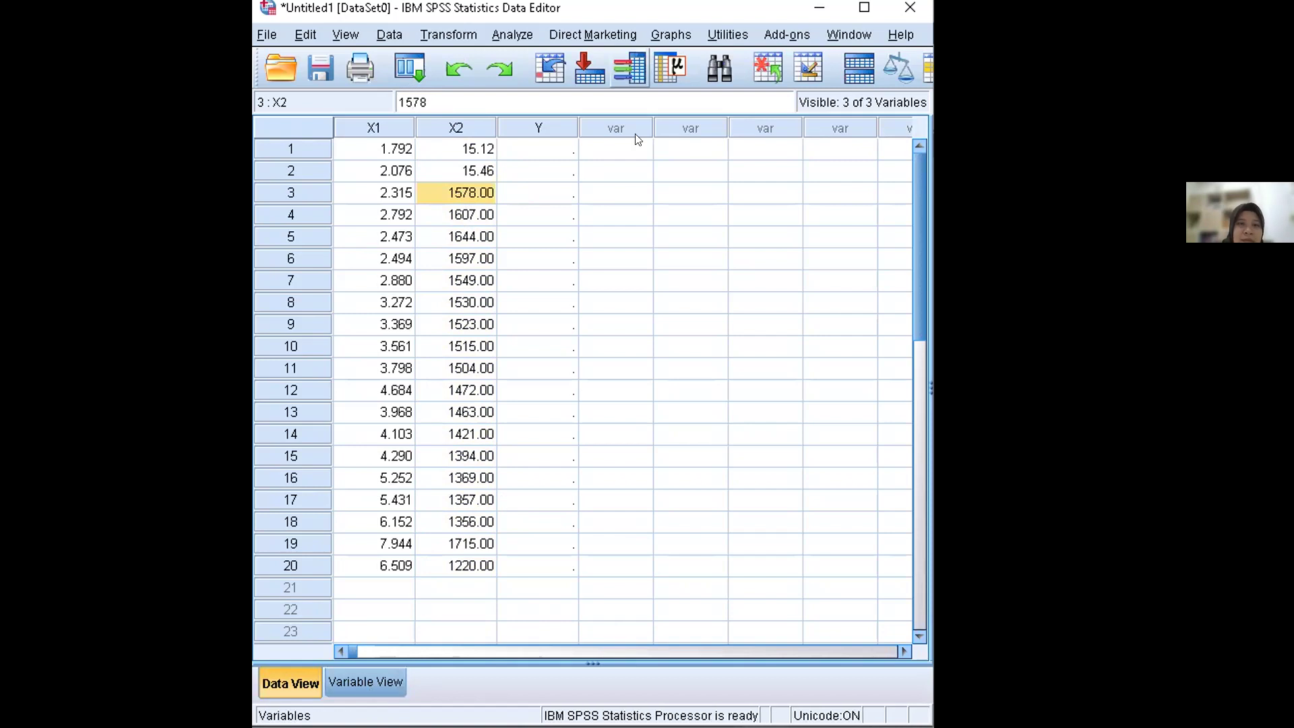
pyautogui.press('Left')
pyautogui.press('Left')
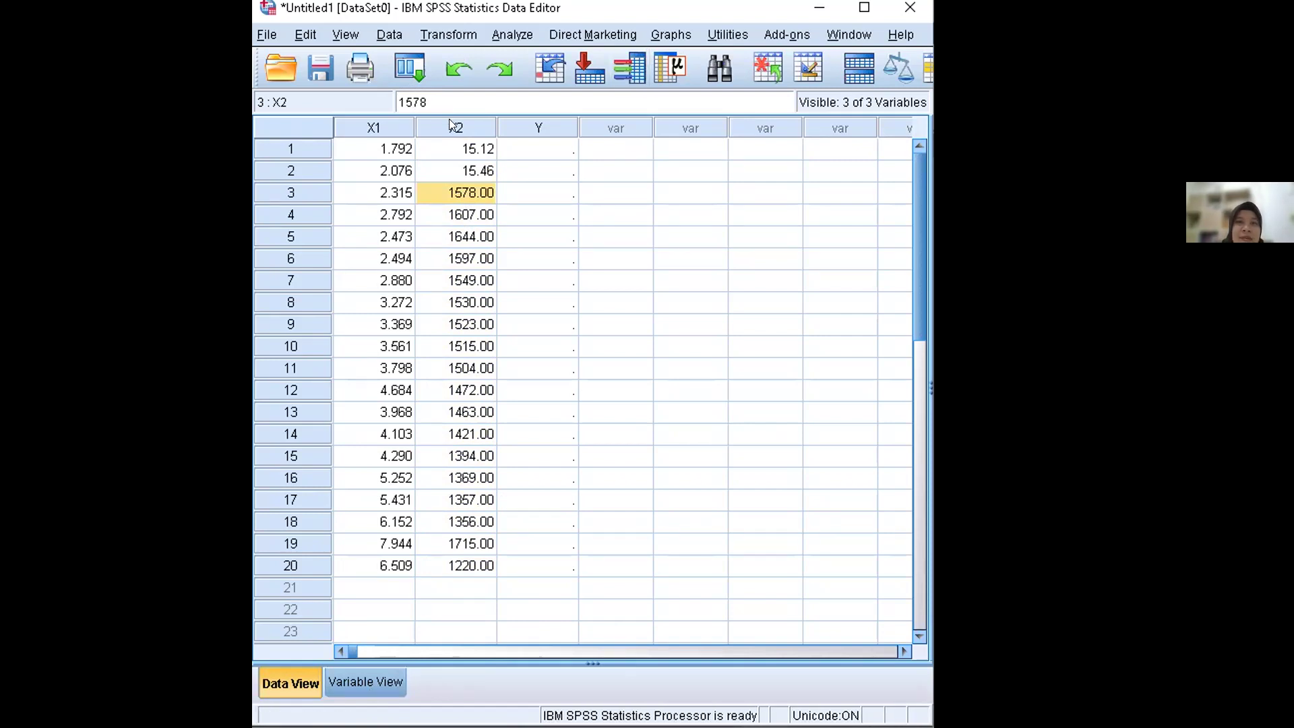
pyautogui.write('.')
pyautogui.press('Return')
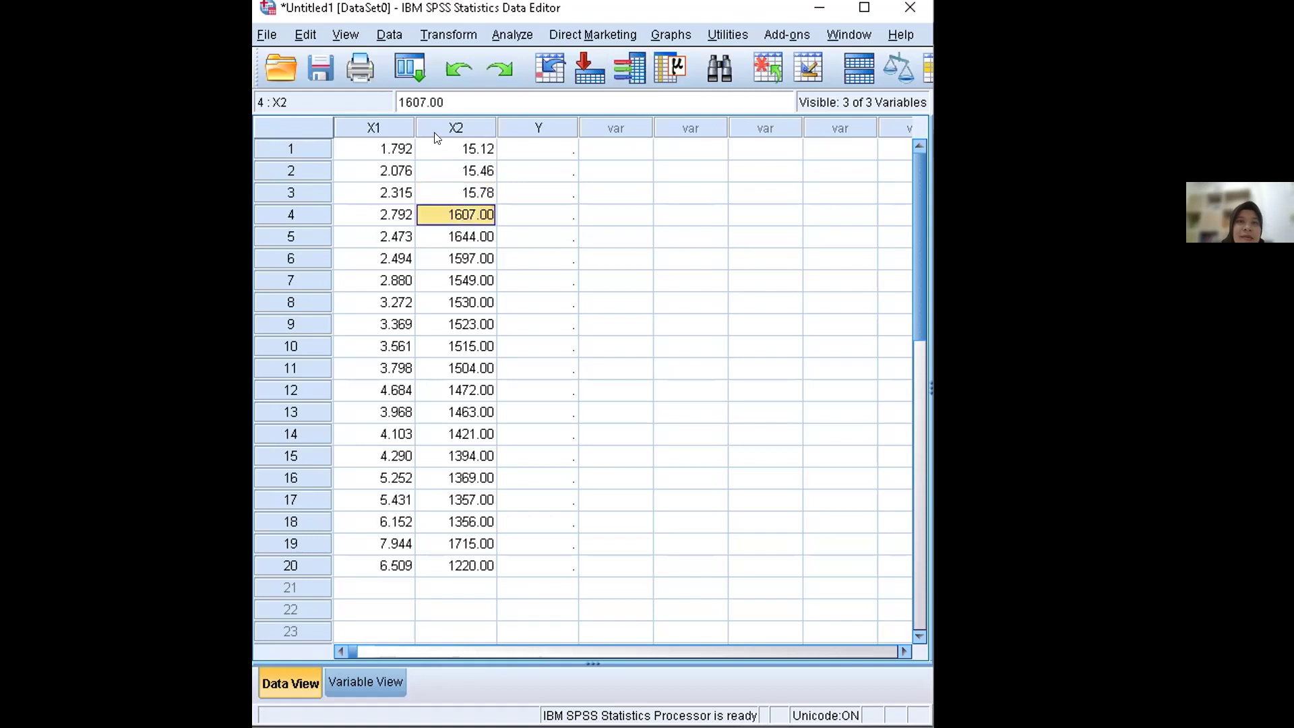
# Correct the X2 value in row 4 to 16.07
pyautogui.click(435, 102)
pyautogui.press('BackSpace')
pyautogui.press('BackSpace')
pyautogui.press('BackSpace')
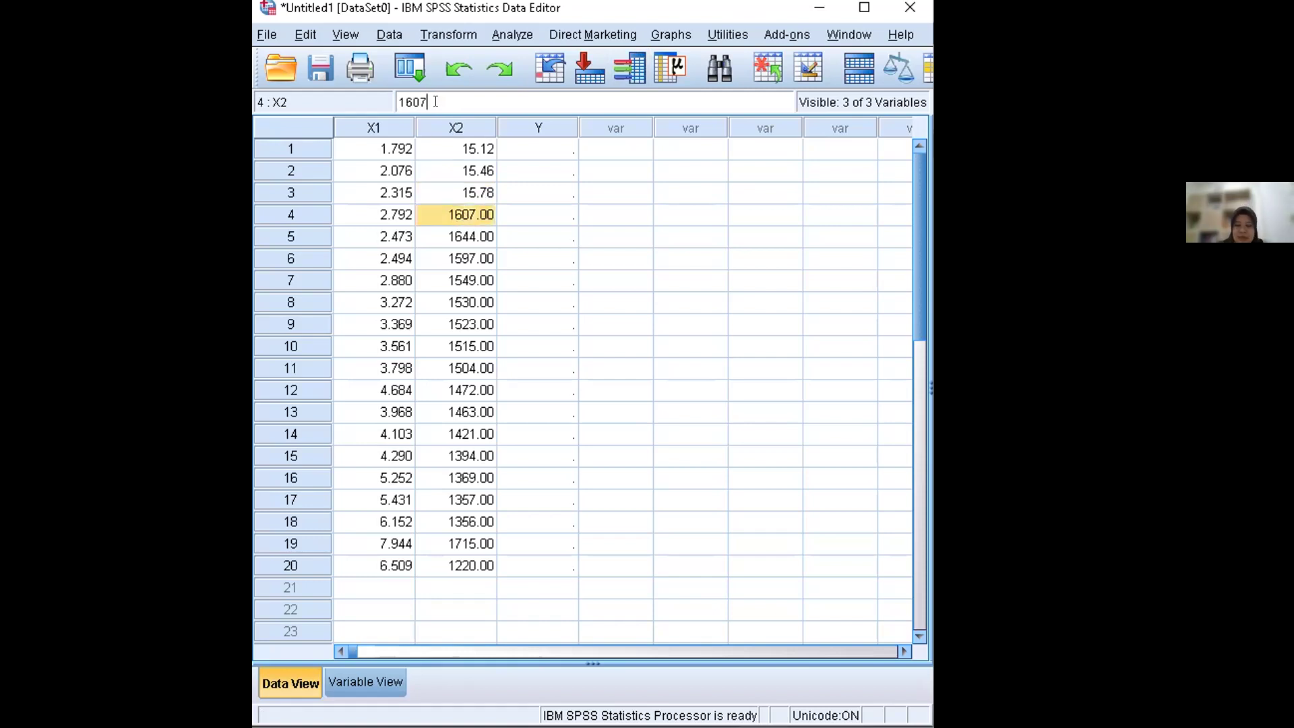
pyautogui.click(409, 100)
pyautogui.write('.')
pyautogui.press('Return')
# Correct the X2 value in row 5 to 16.44
pyautogui.click(440, 102)
pyautogui.press('BackSpace')
pyautogui.press('BackSpace')
pyautogui.press('BackSpace')
pyautogui.click(410, 102)
pyautogui.write('.')
pyautogui.press('Return')
# Correct the X2 value in row 6 to 15.97
pyautogui.click(452, 95)
pyautogui.press('BackSpace')
pyautogui.press('BackSpace')
pyautogui.press('BackSpace')
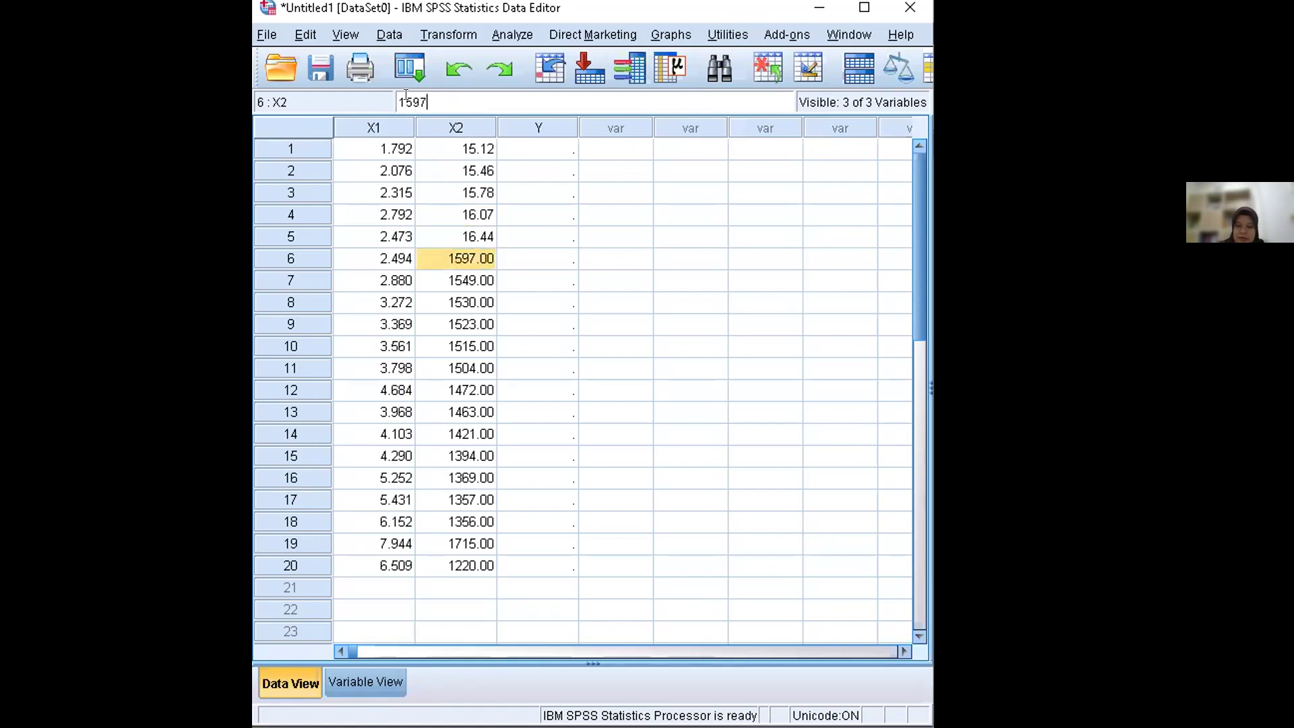
pyautogui.press('Left')
pyautogui.press('Left')
pyautogui.write('.')
pyautogui.press('Return')
# Correct the X2 value in row 7 to 15.49
pyautogui.click(451, 103)
pyautogui.press('BackSpace')
pyautogui.press('BackSpace')
pyautogui.press('BackSpace')
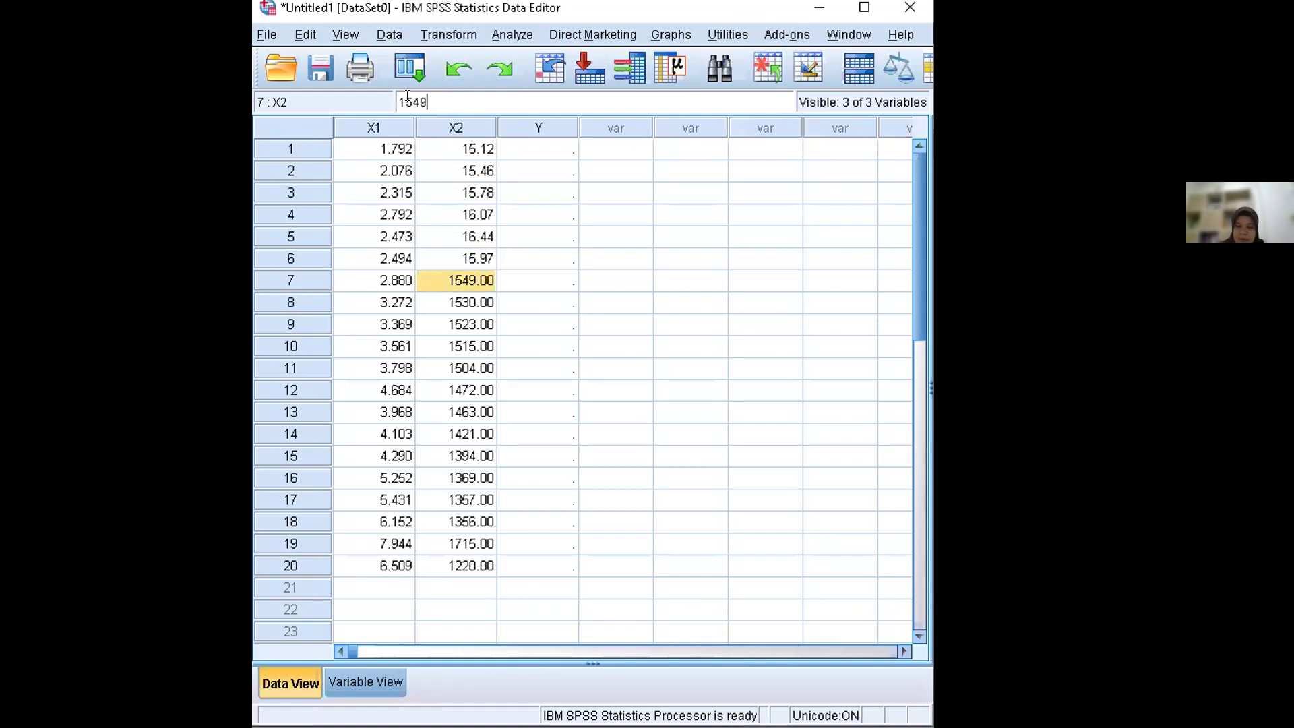
pyautogui.press('Return')
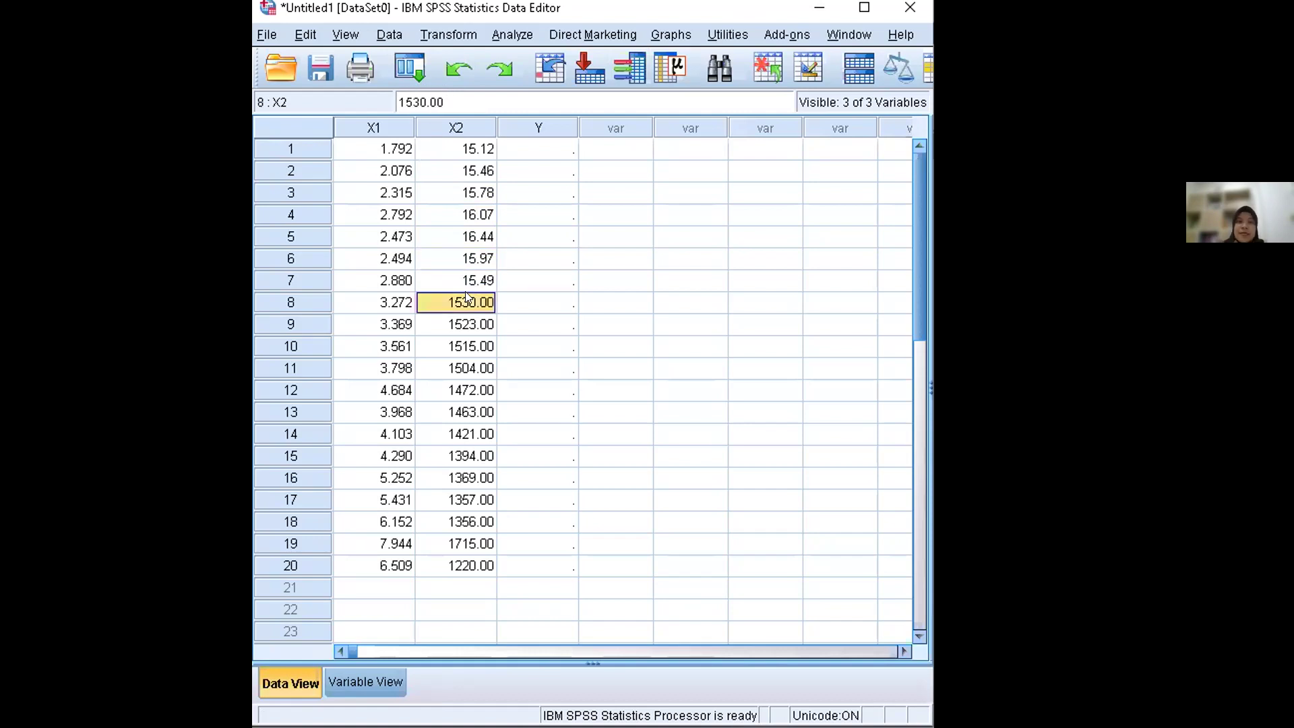
# Correct the X2 values in rows 8 and 9 to 15.30 and 15.23
pyautogui.click(438, 96)
pyautogui.press('BackSpace')
pyautogui.press('BackSpace')
pyautogui.press('BackSpace')
pyautogui.click(410, 98)
pyautogui.write('.')
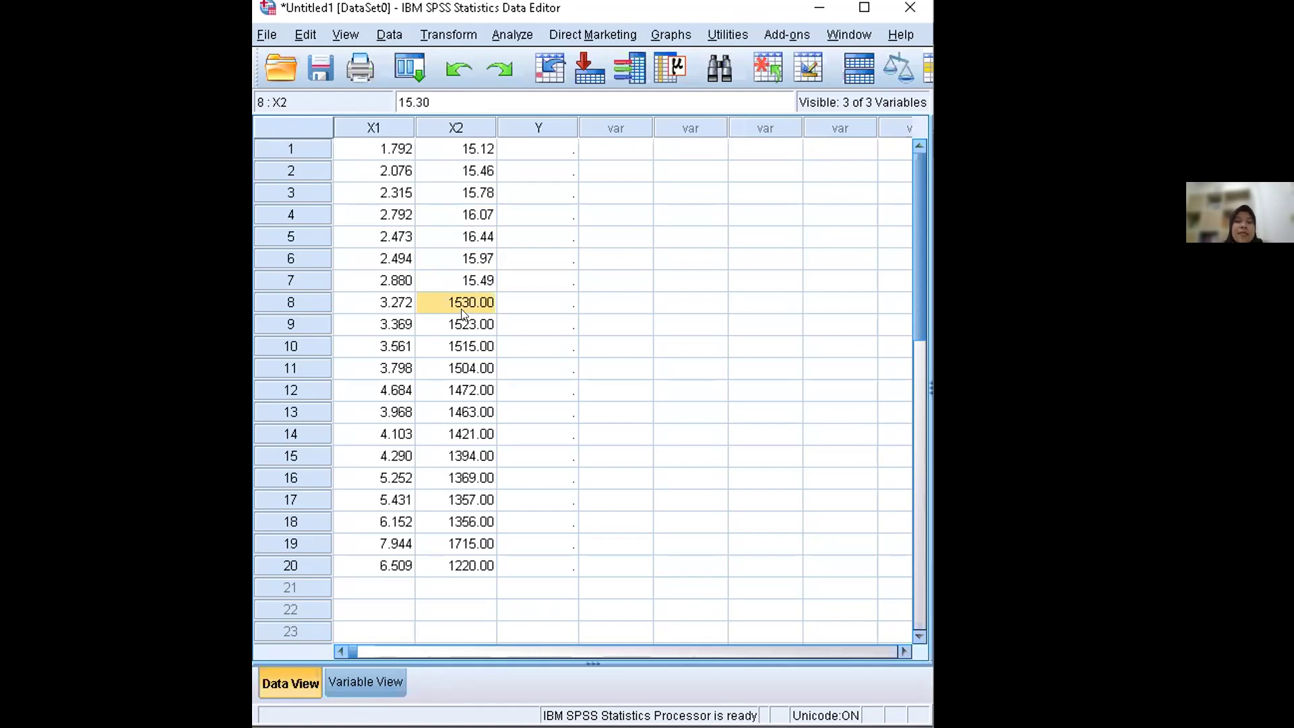
pyautogui.press('Return')
pyautogui.click(444, 103)
pyautogui.press('BackSpace')
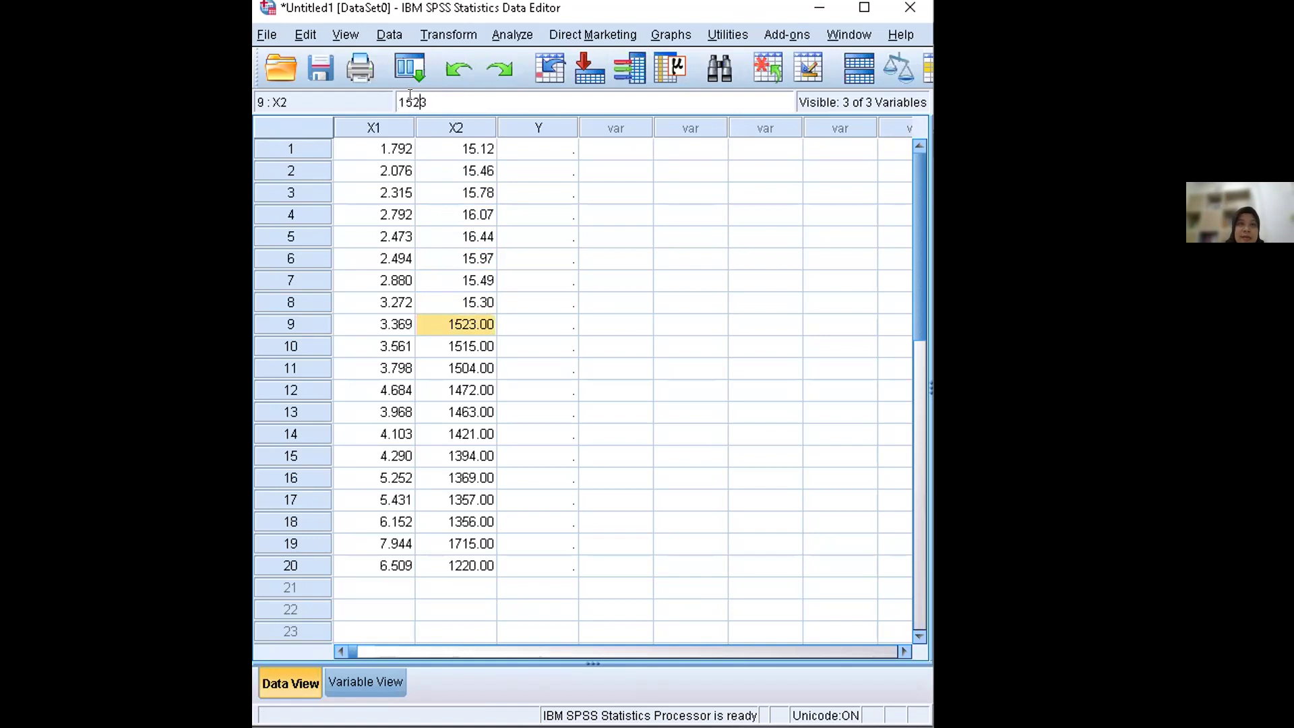
pyautogui.write('.')
pyautogui.click(460, 353)
# Correct the X2 value in row 10 to 15.15
pyautogui.click(441, 102)
pyautogui.press('BackSpace')
pyautogui.press('BackSpace')
pyautogui.press('BackSpace')
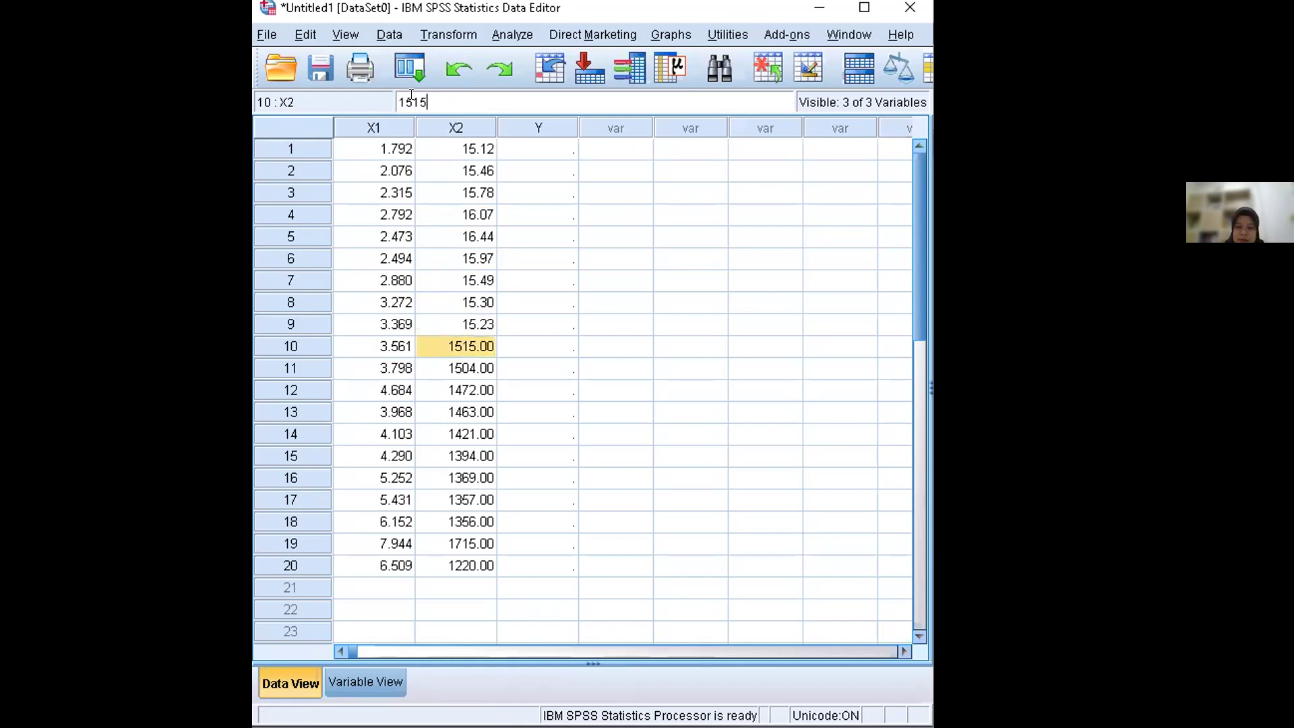
pyautogui.click(412, 102)
pyautogui.write('.')
pyautogui.press('Return')
# Correct the X2 value in row 11 to 15.04
pyautogui.click(408, 102)
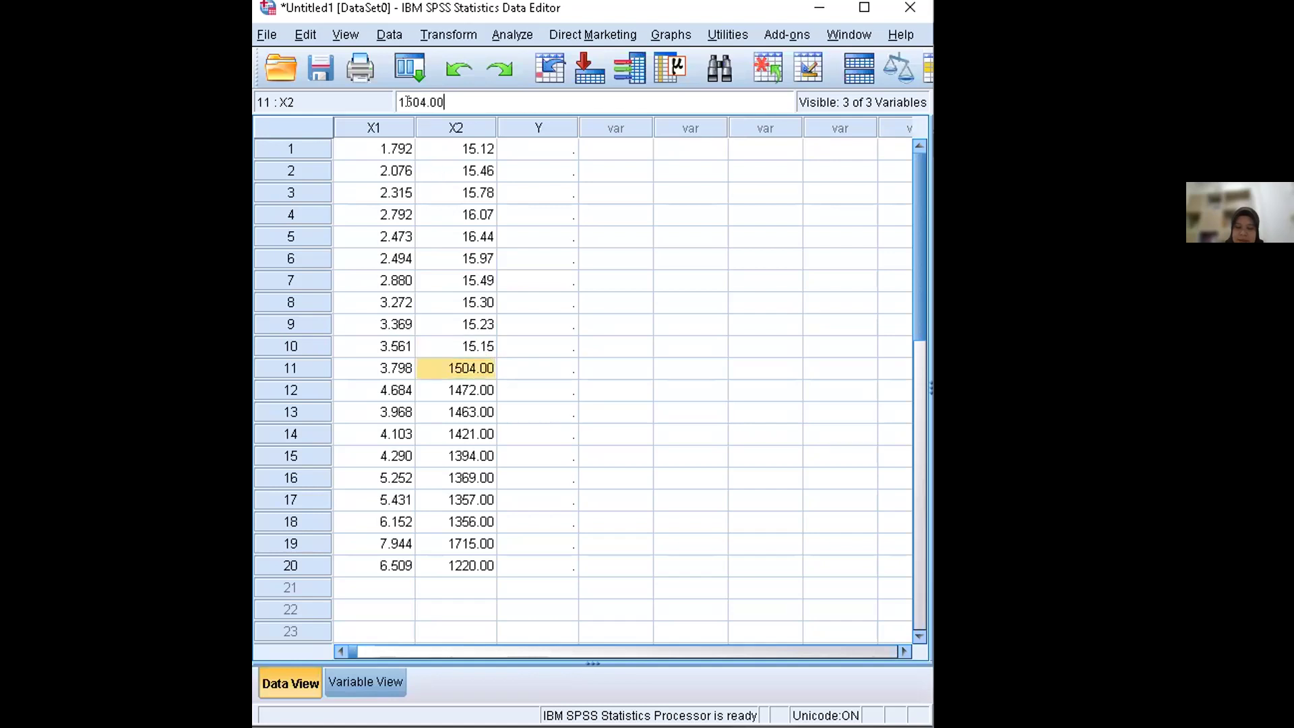
pyautogui.doubleClick(408, 98)
pyautogui.click(456, 96)
pyautogui.press('BackSpace')
pyautogui.press('BackSpace')
pyautogui.press('BackSpace')
pyautogui.write('.')
pyautogui.press('Return')
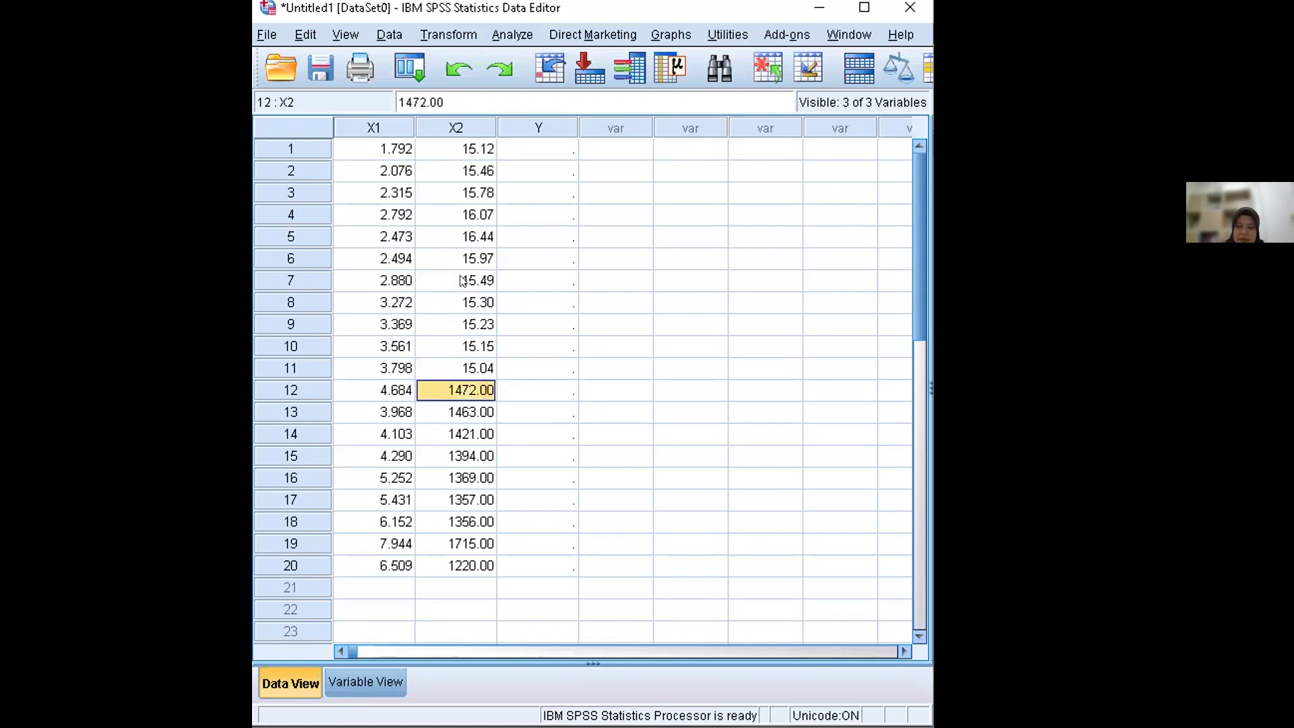
# Correct the X2 value in row 12 to 14.72
pyautogui.click(456, 103)
pyautogui.press('BackSpace')
pyautogui.press('BackSpace')
pyautogui.press('BackSpace')
pyautogui.press('Left')
pyautogui.write('.')
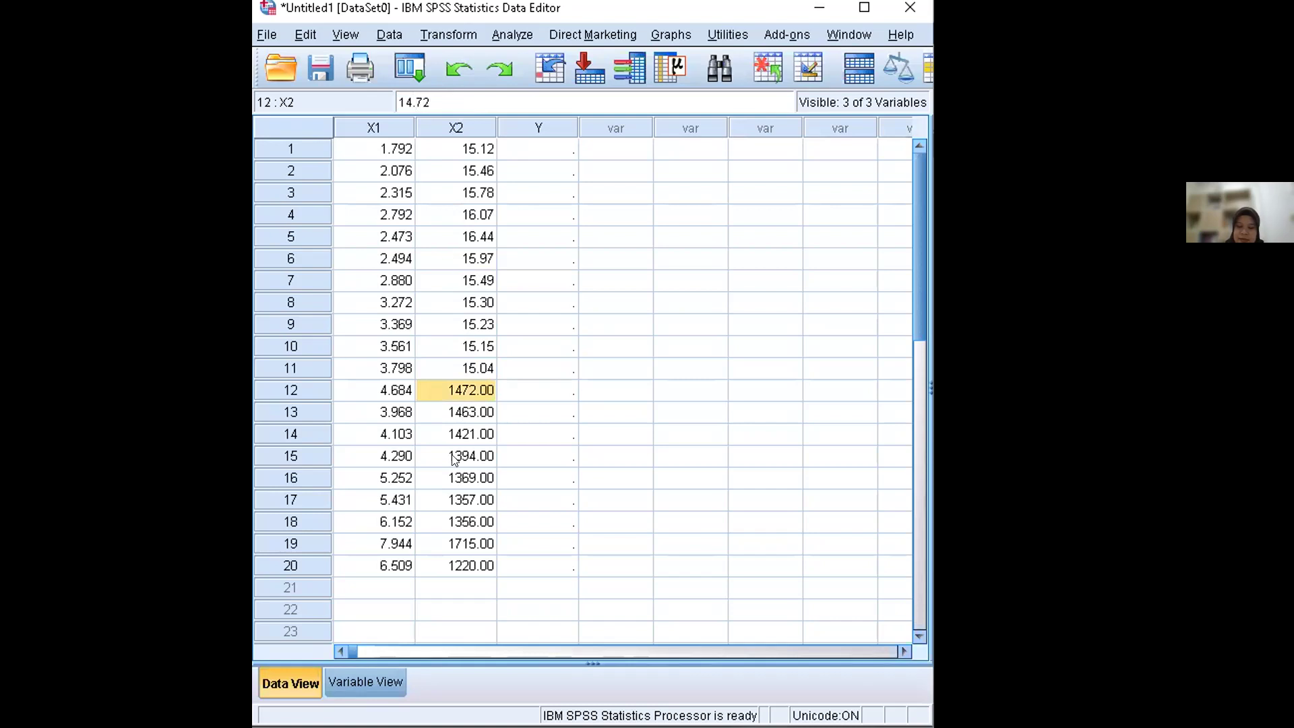
pyautogui.press('Return')
# Correct the X2 value in row 13 to 14.63
pyautogui.click(456, 97)
pyautogui.press('BackSpace')
pyautogui.press('BackSpace')
pyautogui.press('Left')
pyautogui.press('Left')
pyautogui.write('.')
pyautogui.press('Return')
# Correct the X2 value in row 14 to 14.21
pyautogui.click(456, 89)
pyautogui.press('BackSpace')
pyautogui.press('BackSpace')
pyautogui.press('BackSpace')
pyautogui.press('Left')
pyautogui.press('Left')
pyautogui.write('.')
pyautogui.press('Return')
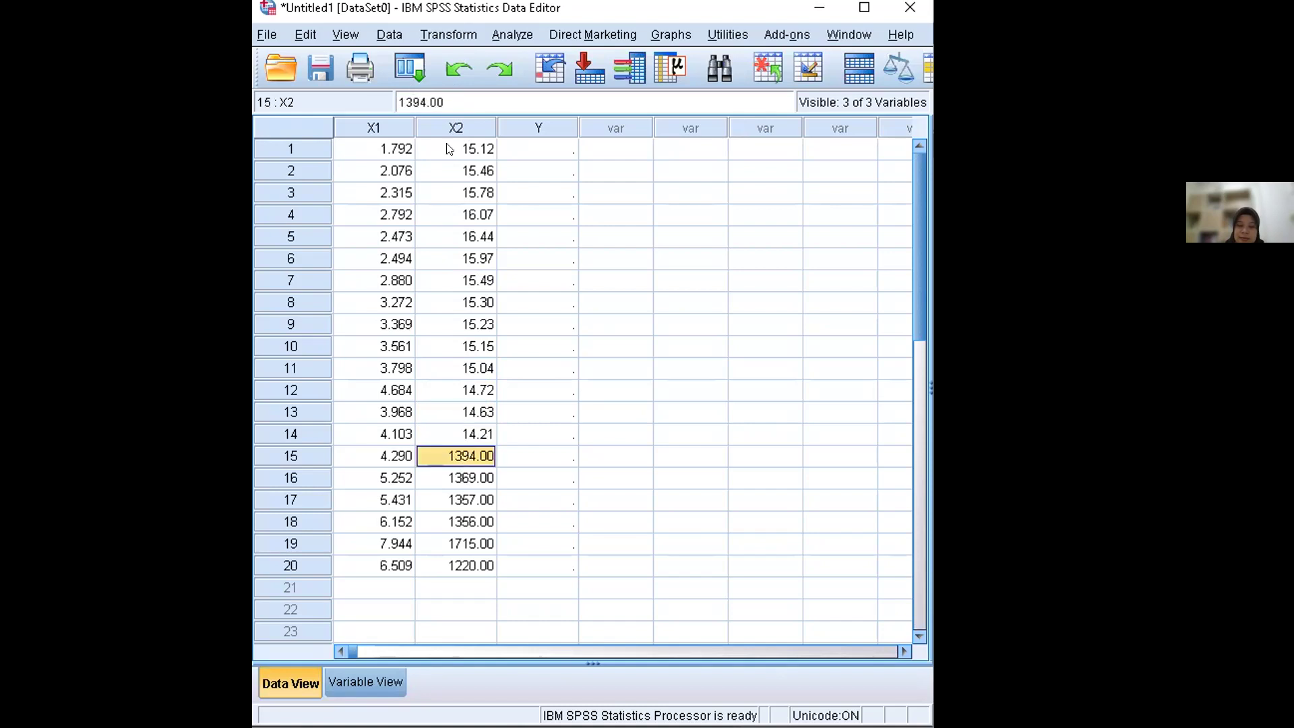
# Correct the X2 value in row 15 to 13.94
pyautogui.click(454, 89)
pyautogui.press('BackSpace')
pyautogui.press('BackSpace')
pyautogui.press('BackSpace')
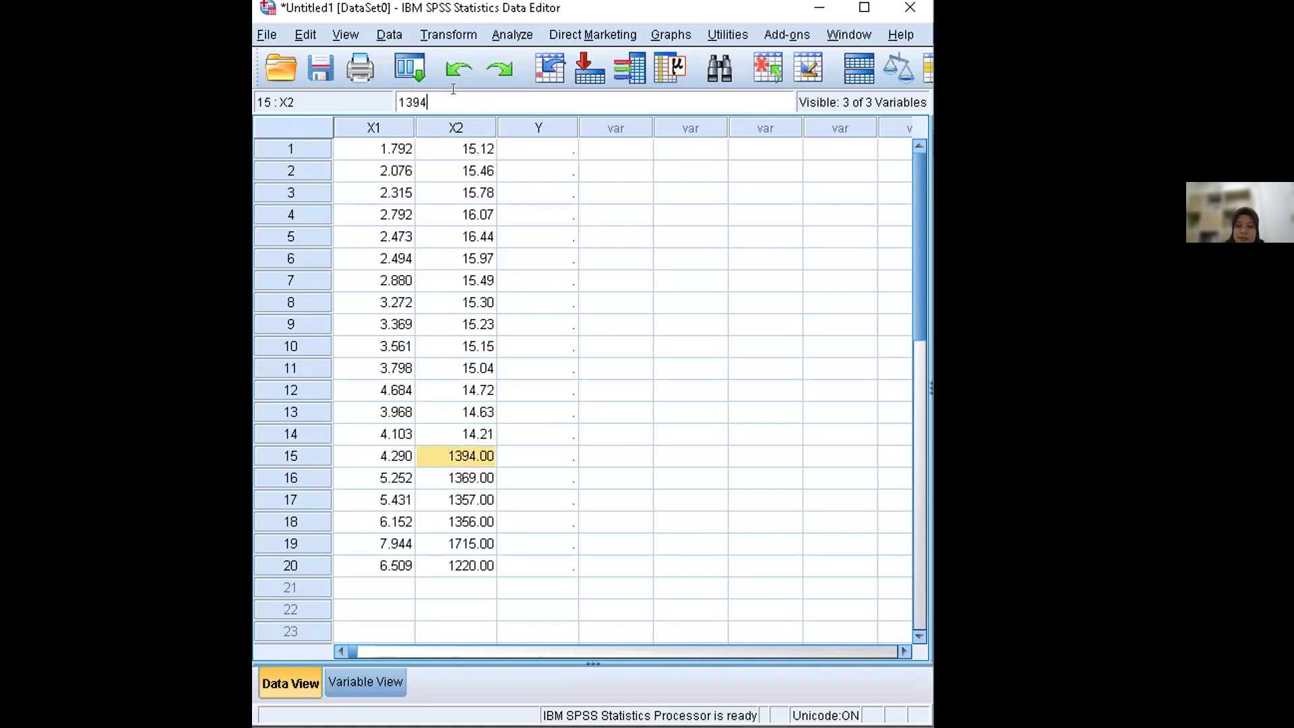
pyautogui.write('.')
pyautogui.press('Return')
# Change the X2 value in row 16 to 136.90
pyautogui.click(444, 96)
pyautogui.press('BackSpace')
pyautogui.press('BackSpace')
pyautogui.press('BackSpace')
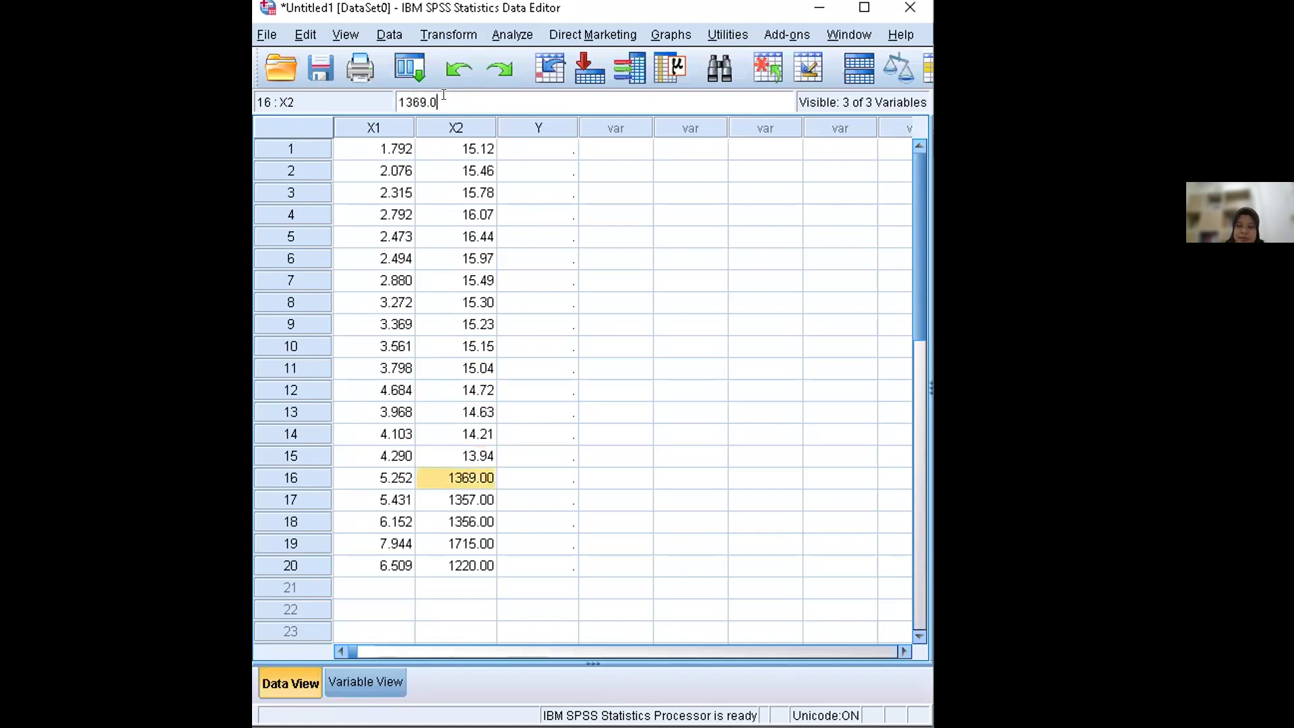
pyautogui.press('Left')
pyautogui.write('.')
pyautogui.press('Return')
# Correct the X2 value in row 17 to 13.57
pyautogui.click(455, 95)
pyautogui.press('BackSpace')
pyautogui.press('BackSpace')
pyautogui.press('BackSpace')
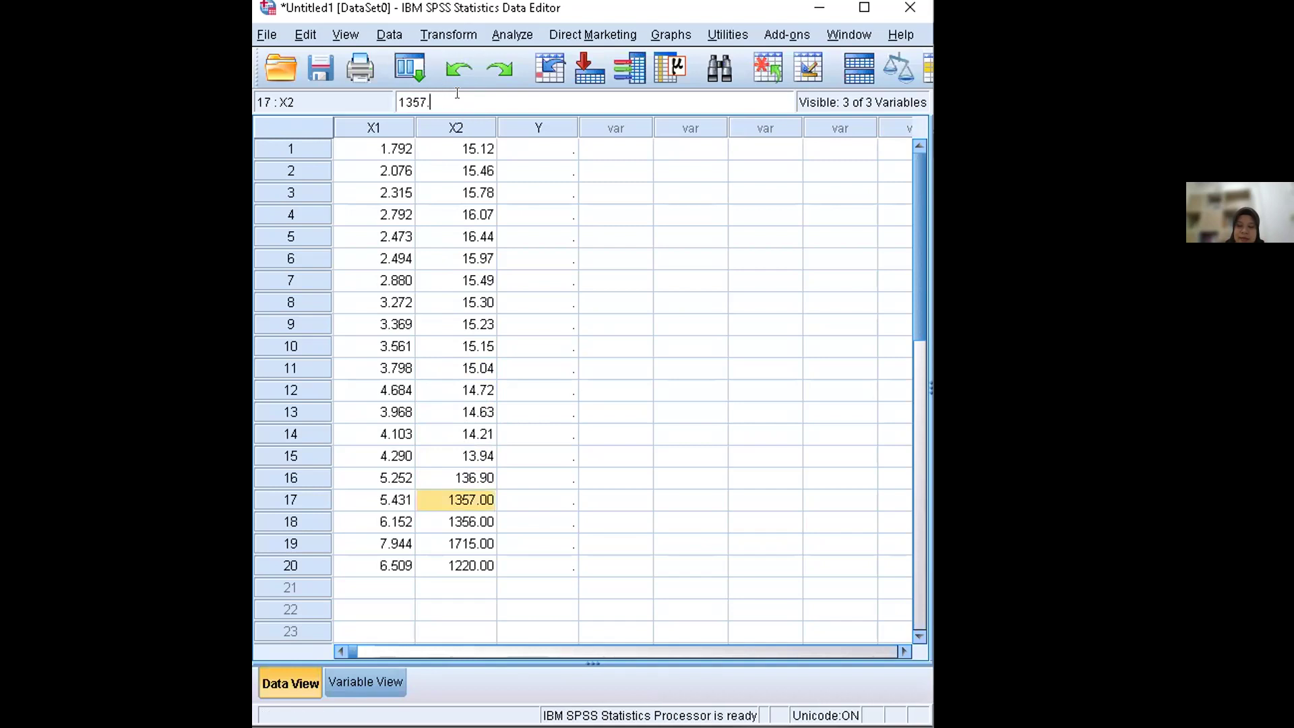
pyautogui.press('Left')
pyautogui.press('Left')
pyautogui.write('.')
pyautogui.press('Return')
# Correct the X2 value in row 18 to 13.56
pyautogui.click(455, 94)
pyautogui.press('BackSpace')
pyautogui.press('BackSpace')
pyautogui.press('BackSpace')
pyautogui.press('Left')
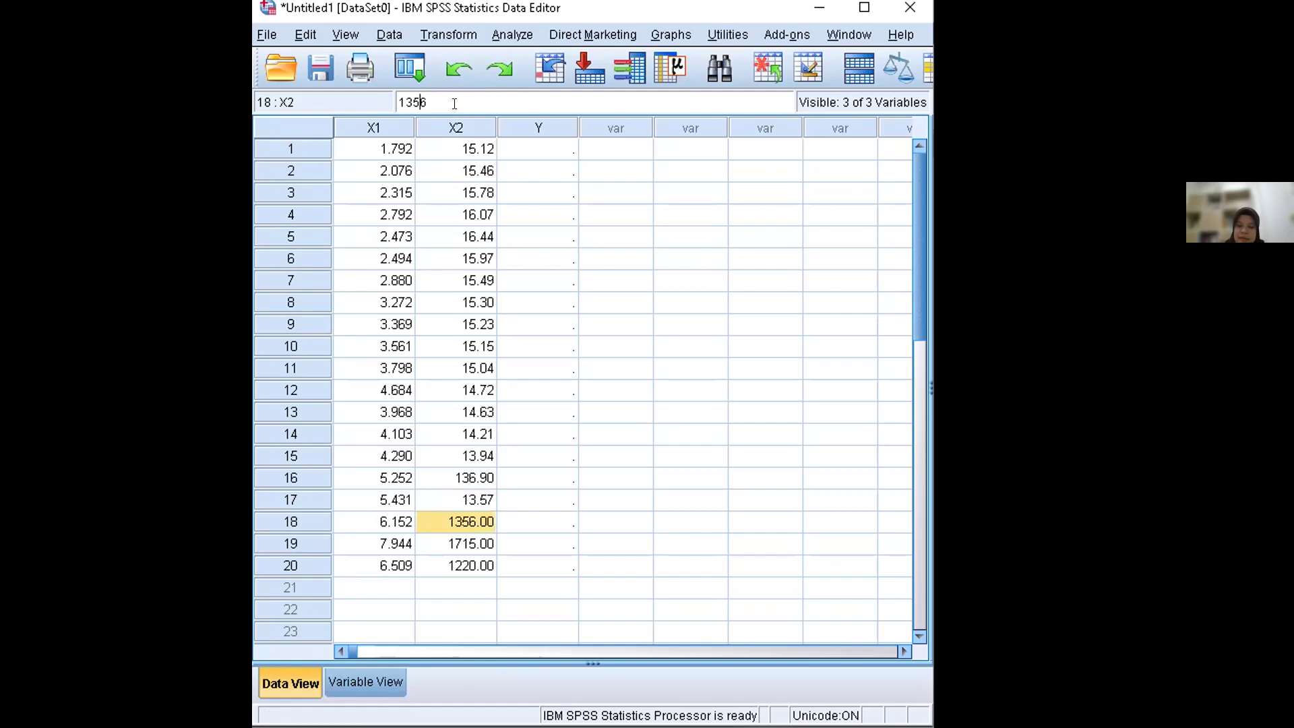
pyautogui.press('Left')
pyautogui.write('.')
pyautogui.press('Return')
# Correct the X2 value in row 19 to 17.15
pyautogui.press('BackSpace')
pyautogui.press('BackSpace')
pyautogui.press('BackSpace')
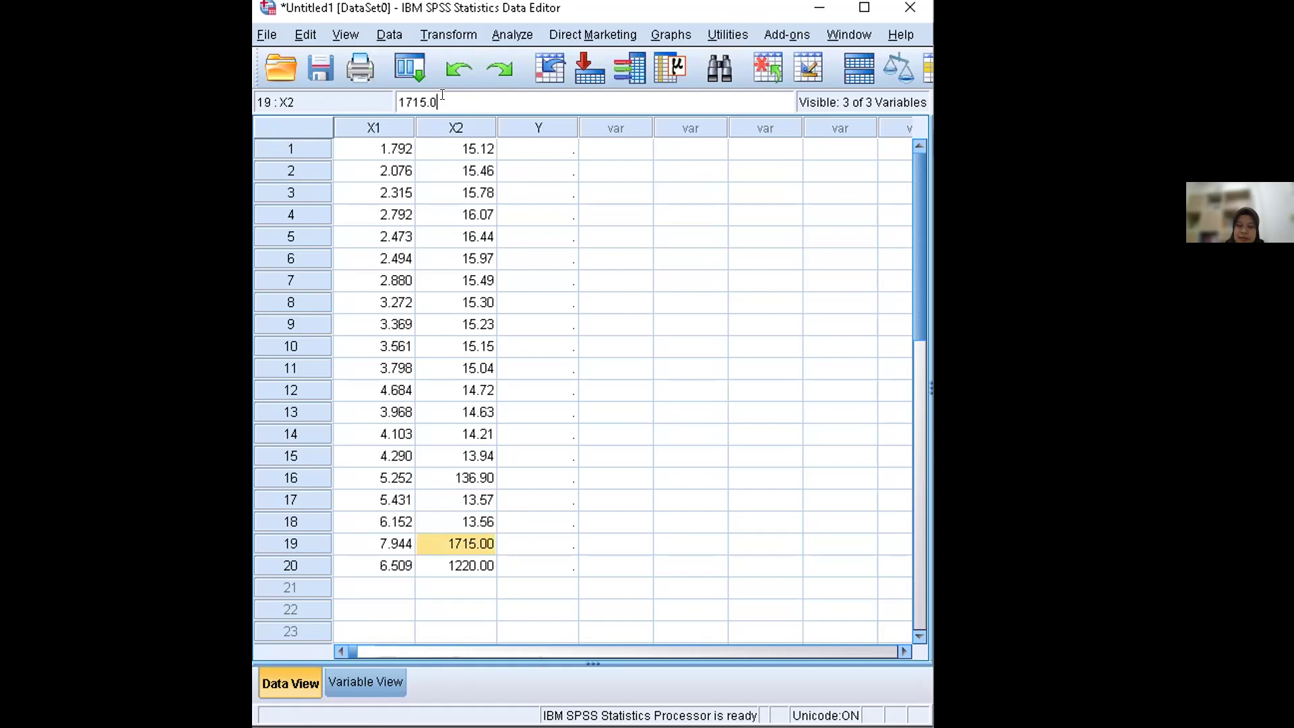
pyautogui.press('Left')
pyautogui.press('Left')
pyautogui.write('.')
pyautogui.click(459, 565)
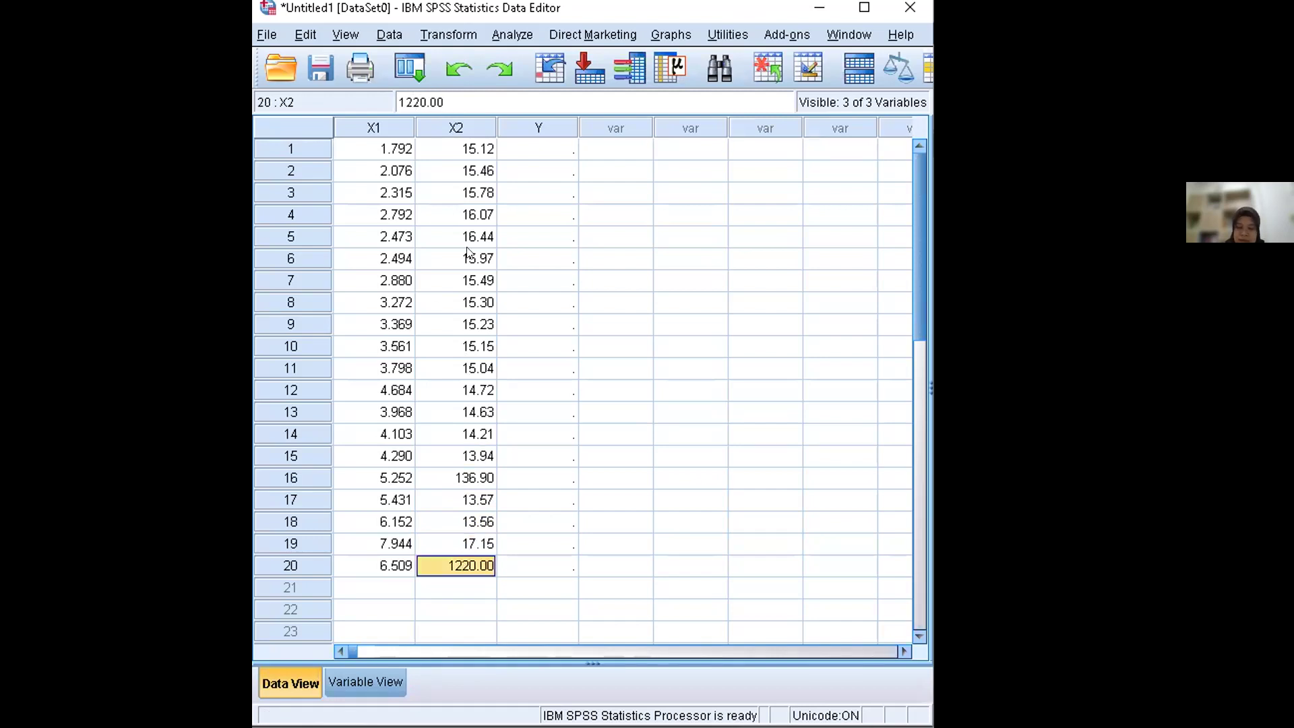
# Correct the X2 value in row 20 to 12.20
pyautogui.click(458, 102)
pyautogui.press('BackSpace')
pyautogui.press('BackSpace')
pyautogui.press('BackSpace')
pyautogui.write('.')
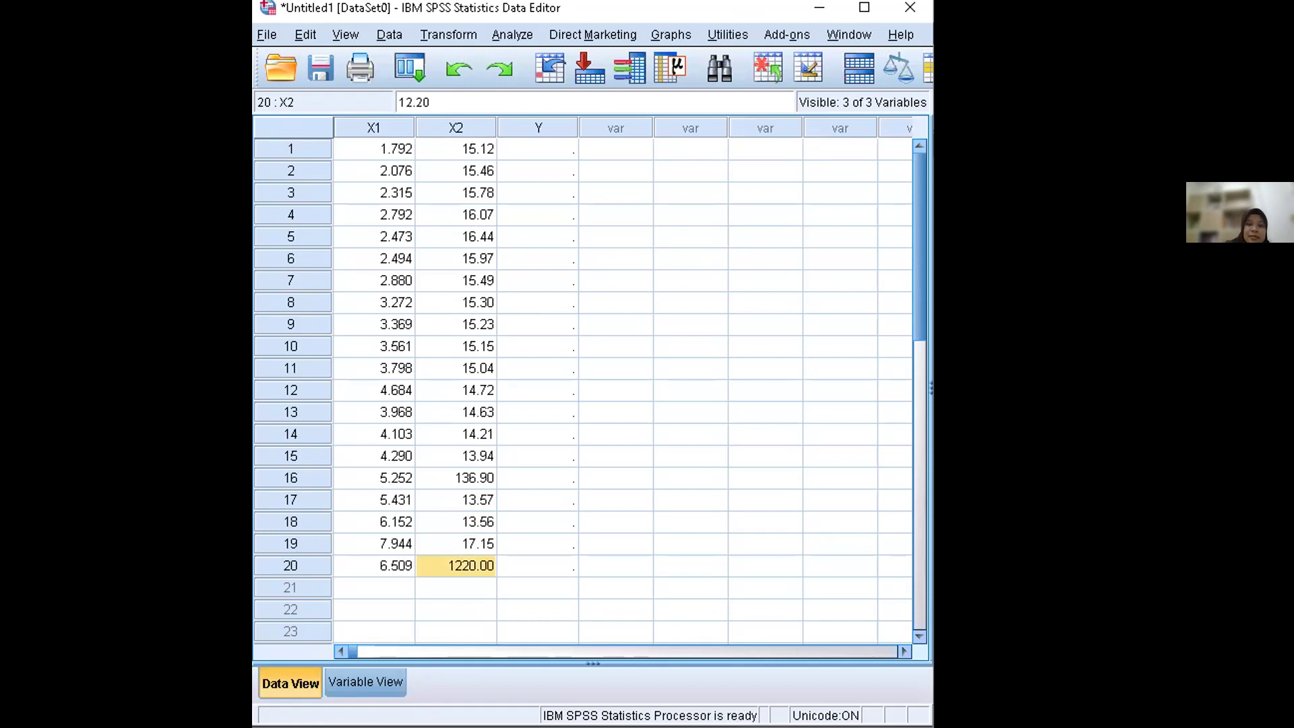
# Paste the twenty Laba values from the source data into rows 1 to 20 of Y
pyautogui.hotkey('alt', 'Tab')
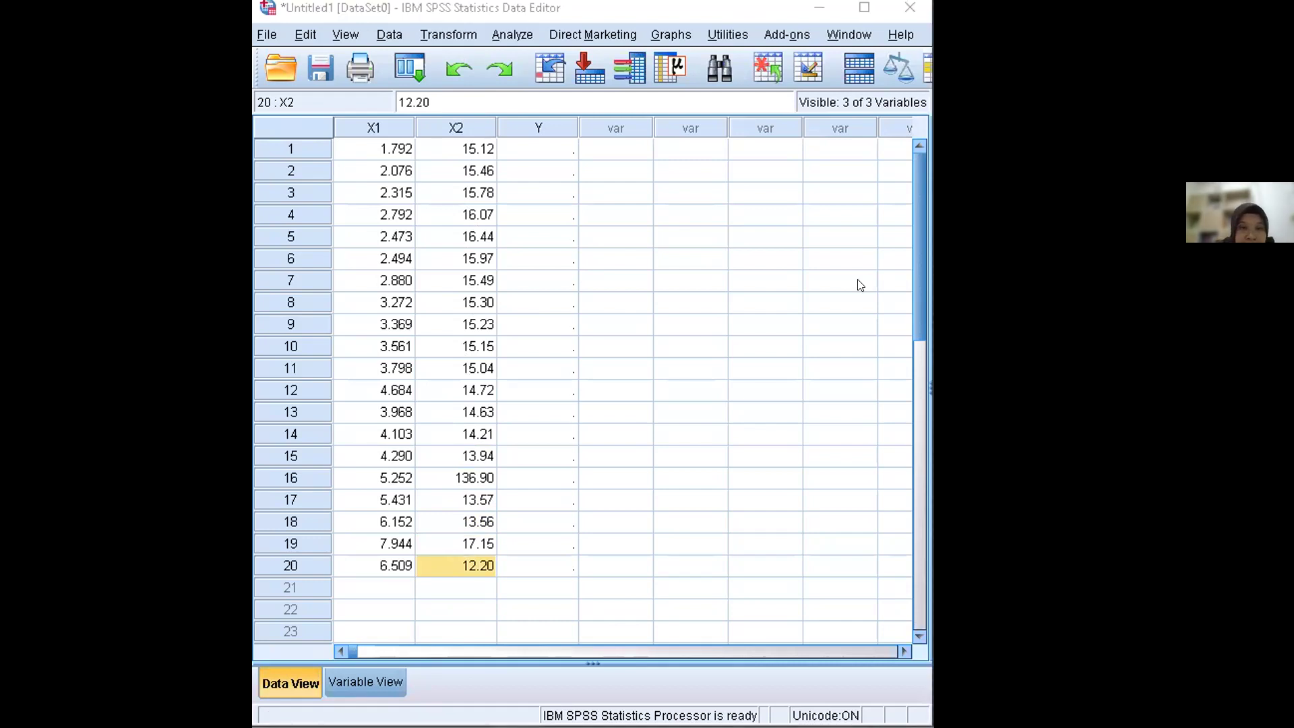
pyautogui.moveTo(534, 154); pyautogui.dragTo(542, 565)
pyautogui.hotkey('ctrl', 'v')
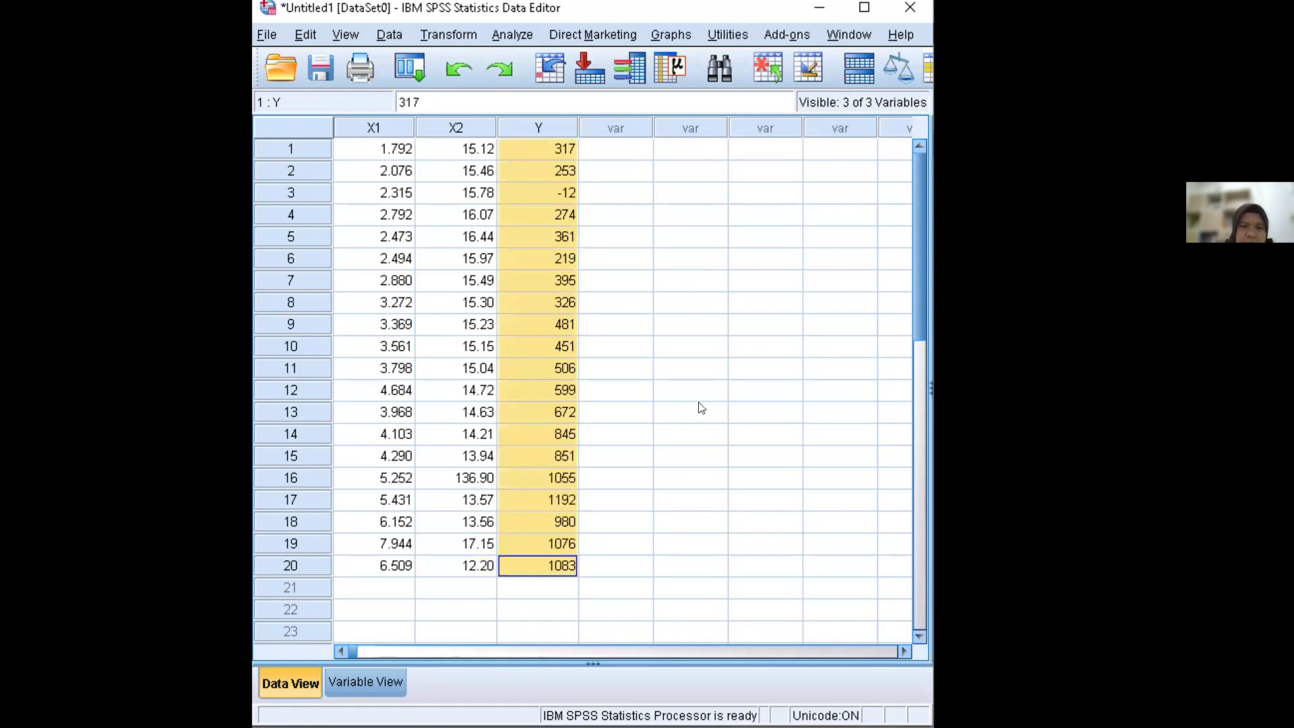
pyautogui.click(695, 410)
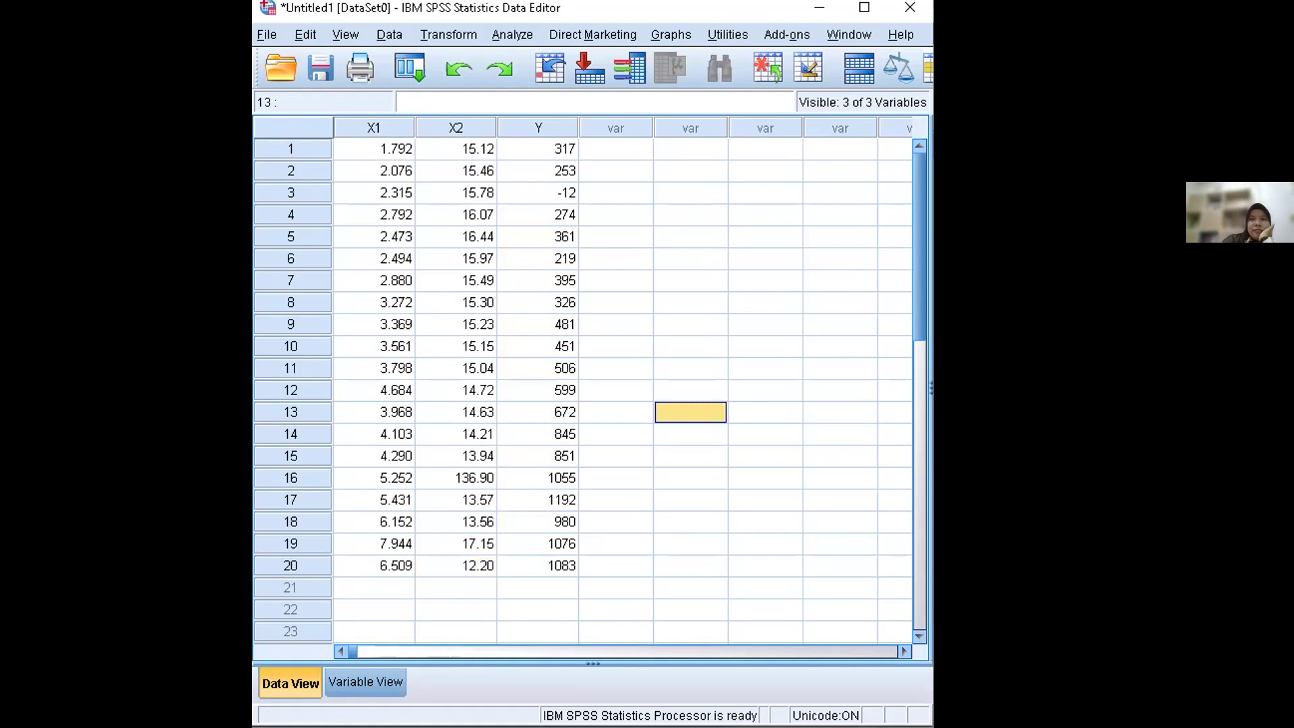
pyautogui.click(860, 68)
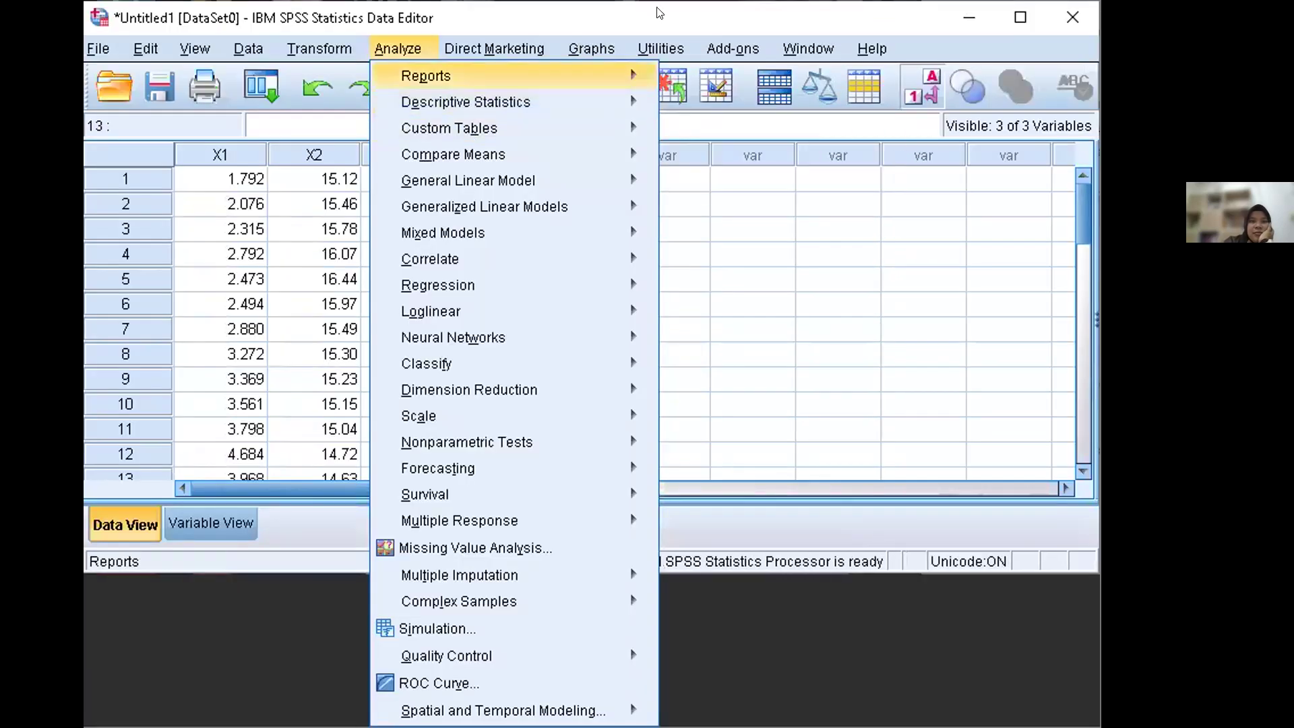
pyautogui.click(591, 49)
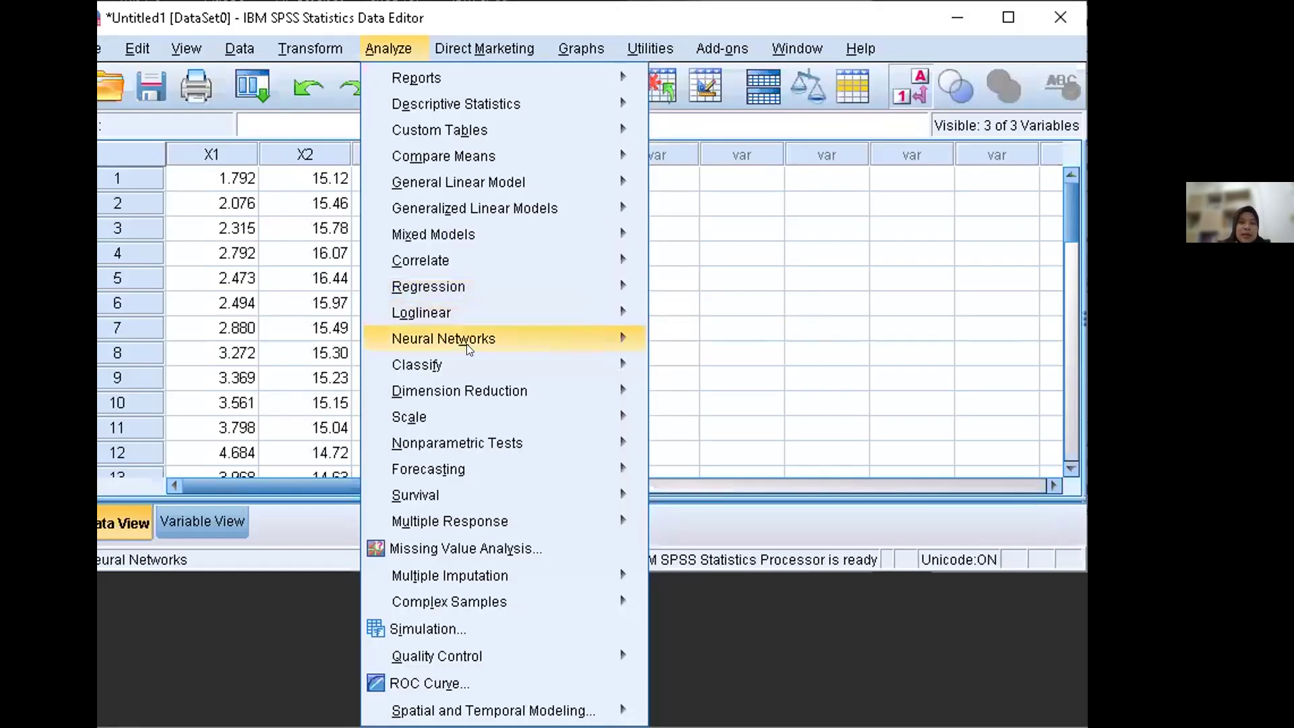
pyautogui.moveTo(463, 292)
pyautogui.click(691, 309)
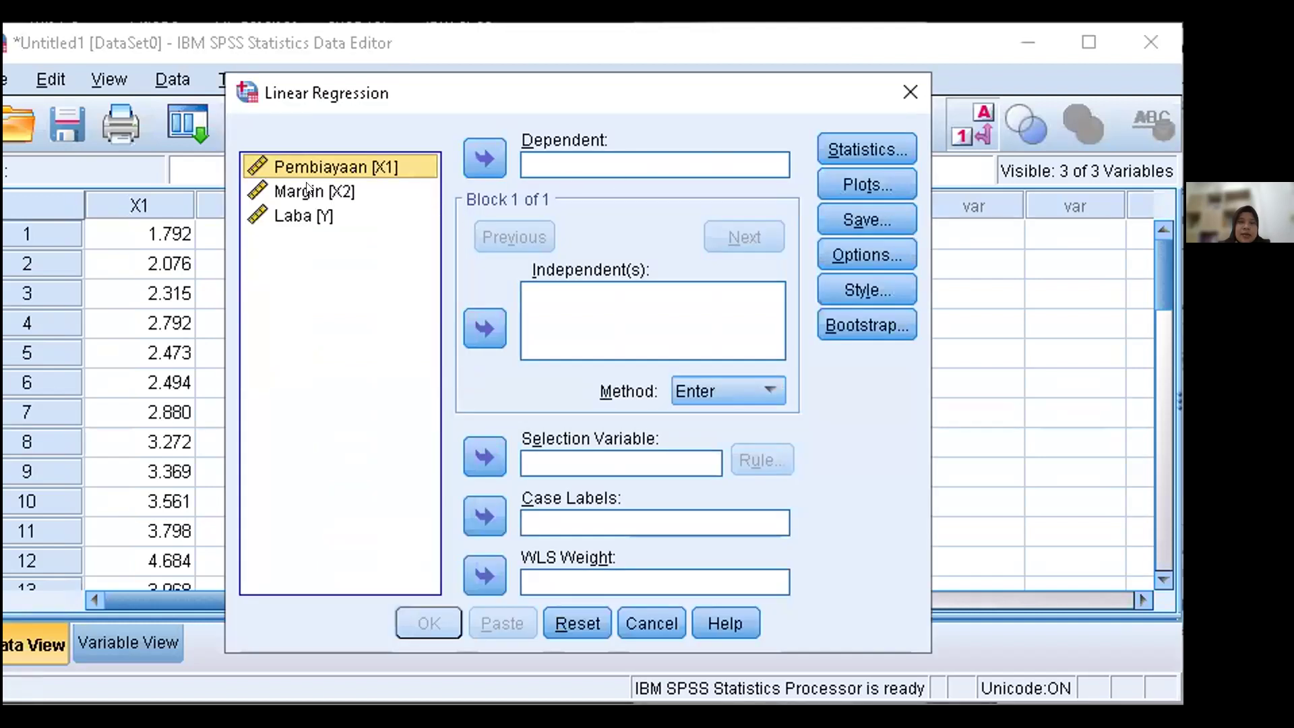
pyautogui.click(303, 215)
pyautogui.click(485, 157)
pyautogui.click(359, 165)
pyautogui.click(485, 328)
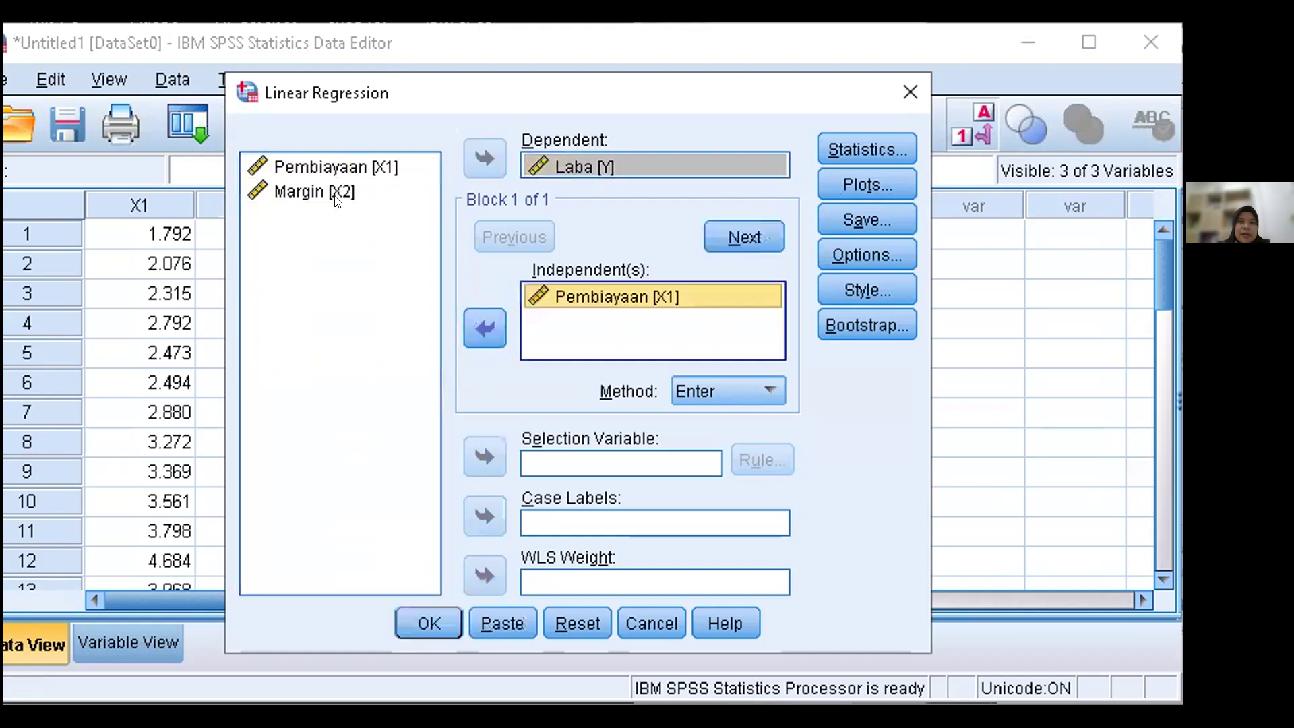
pyautogui.click(484, 329)
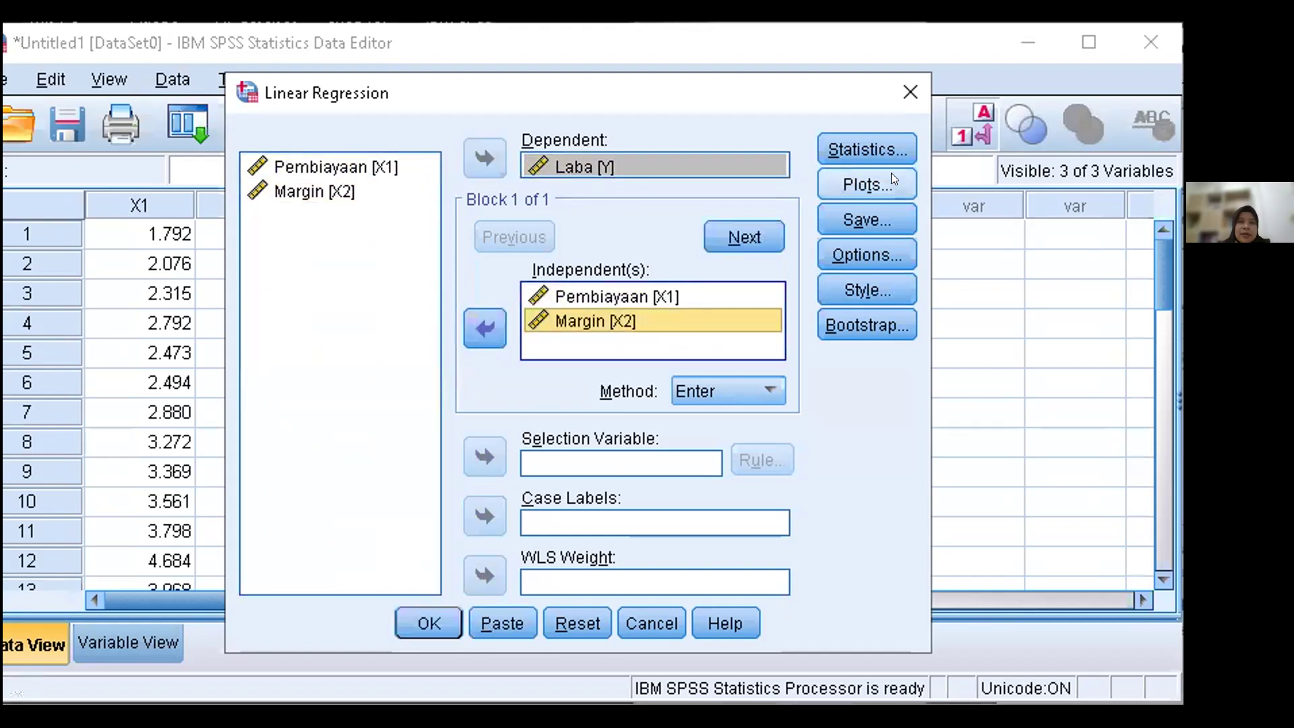
pyautogui.click(868, 183)
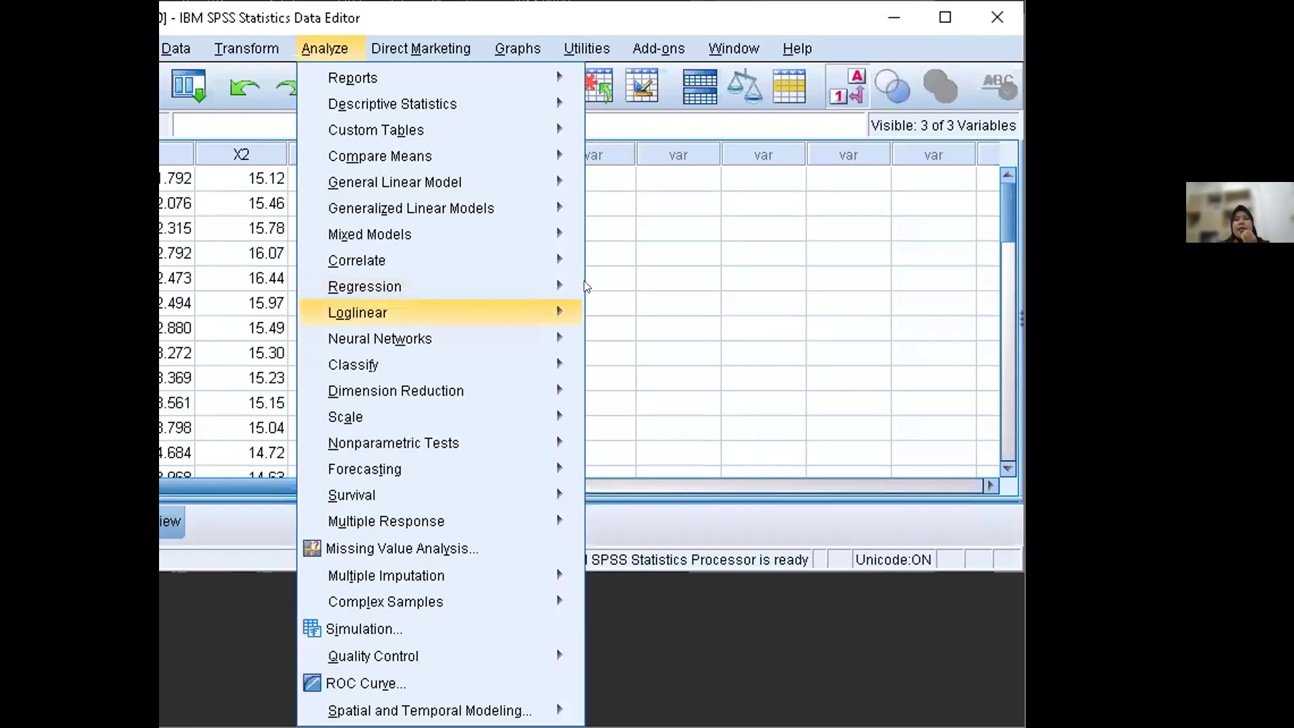
# Set up a linear regression with Laba as the dependent variable and Pembiayaan and Margin as the independent variables
pyautogui.moveTo(587, 286)
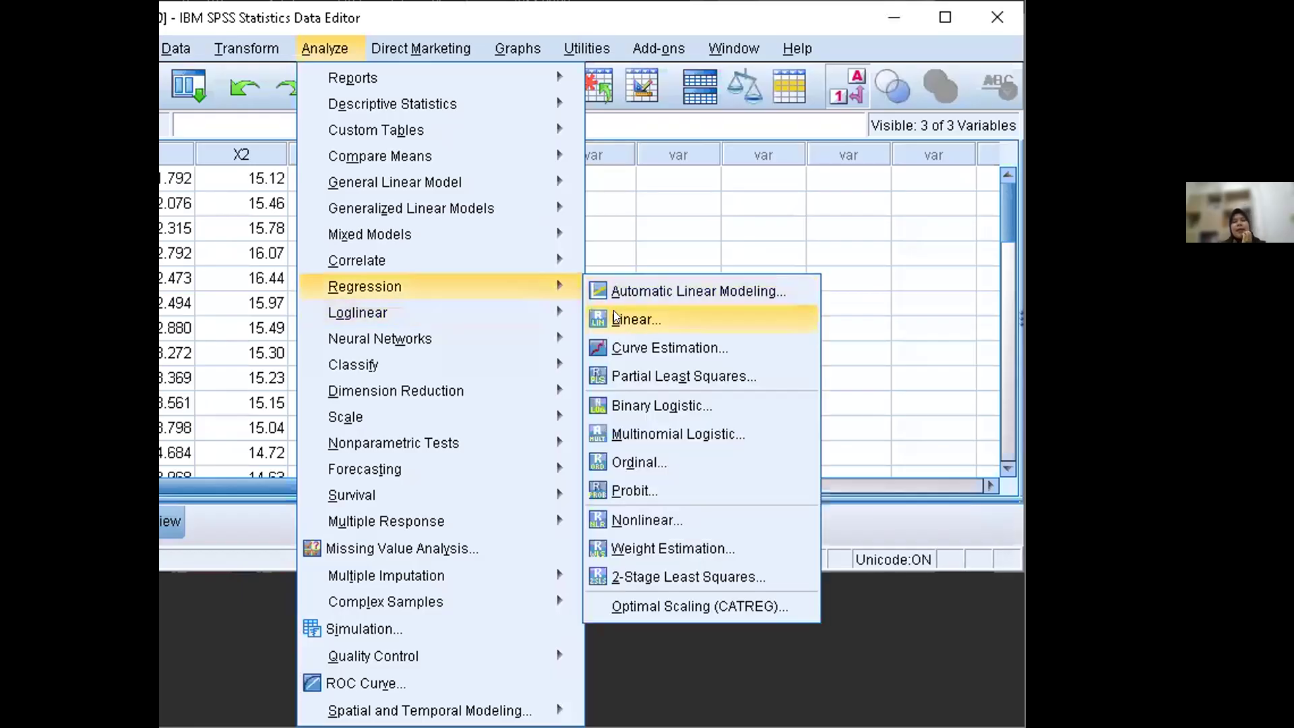
pyautogui.click(604, 317)
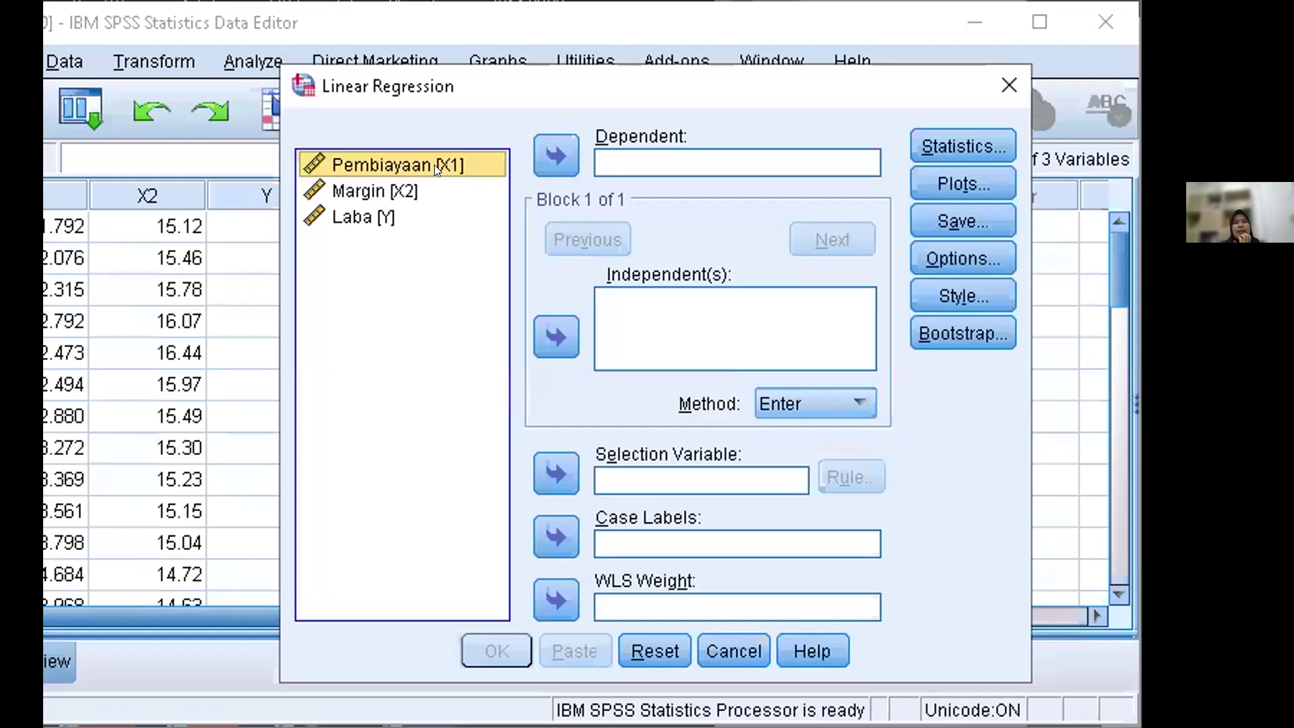
pyautogui.click(364, 217)
pyautogui.click(534, 163)
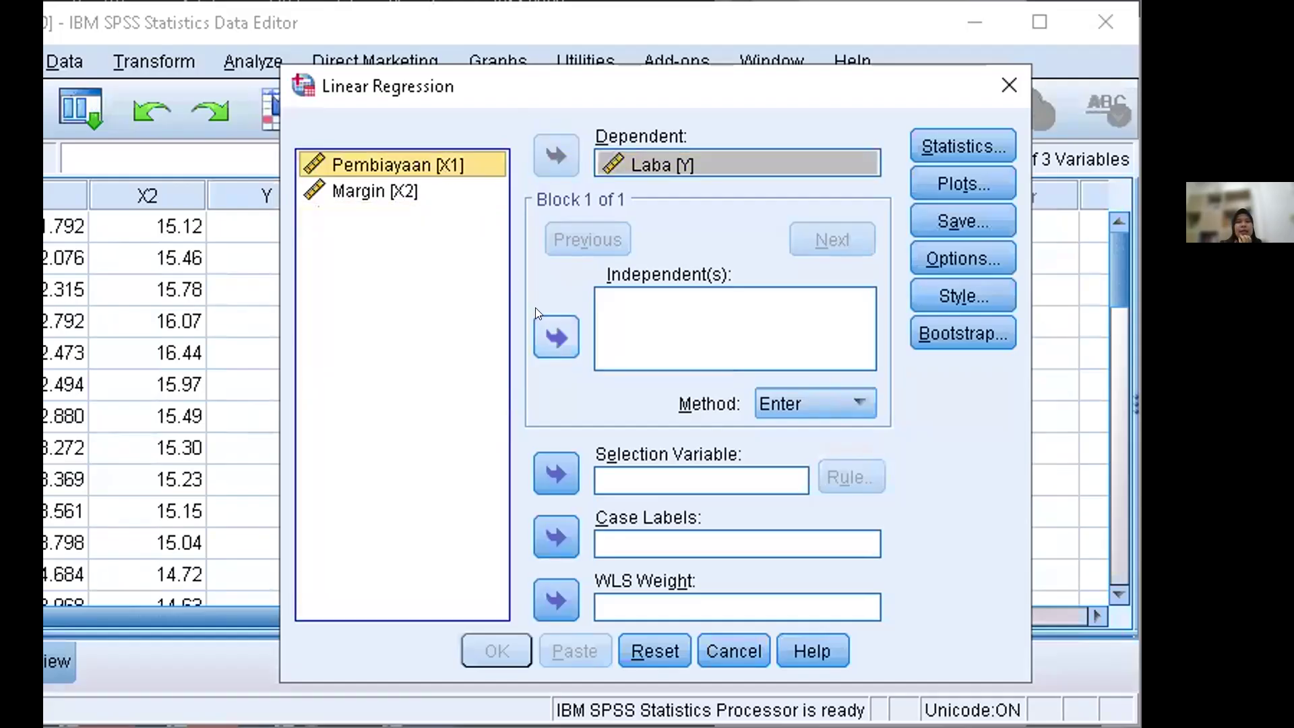
pyautogui.click(556, 338)
pyautogui.click(375, 191)
pyautogui.click(556, 337)
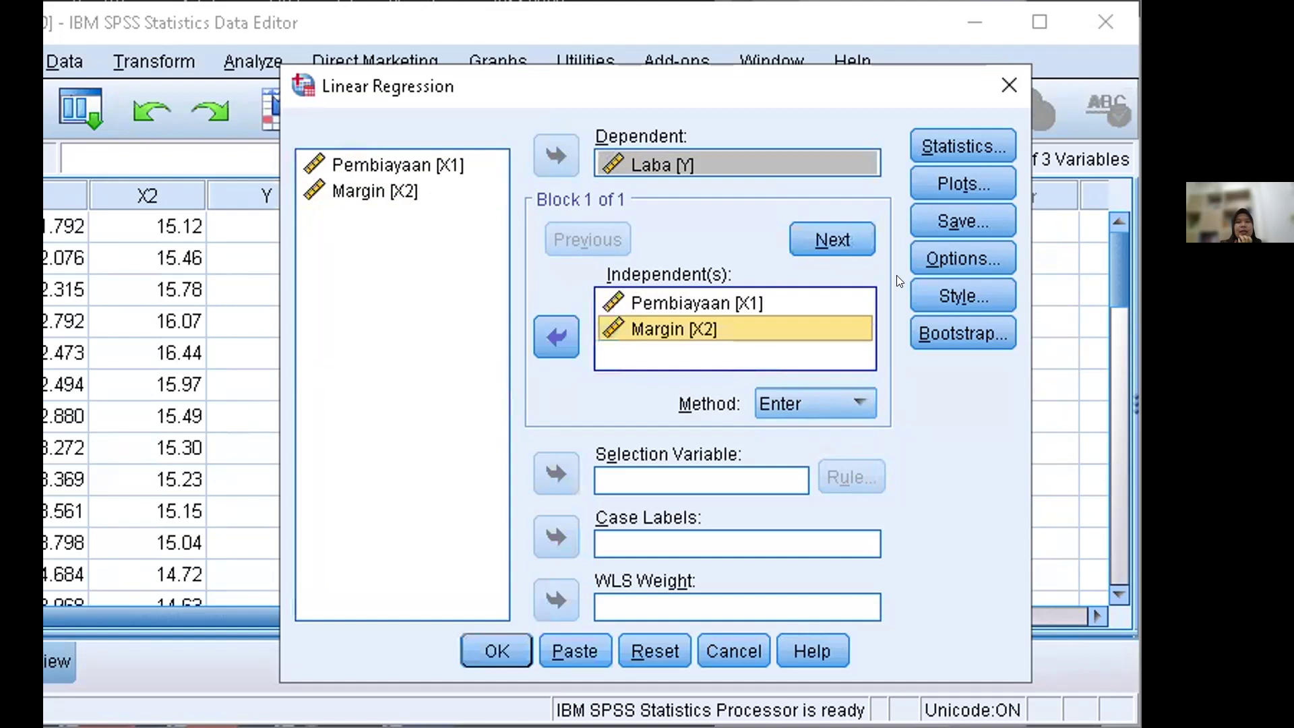
# Include a normal probability plot of the standardized residuals in the regression
pyautogui.click(949, 170)
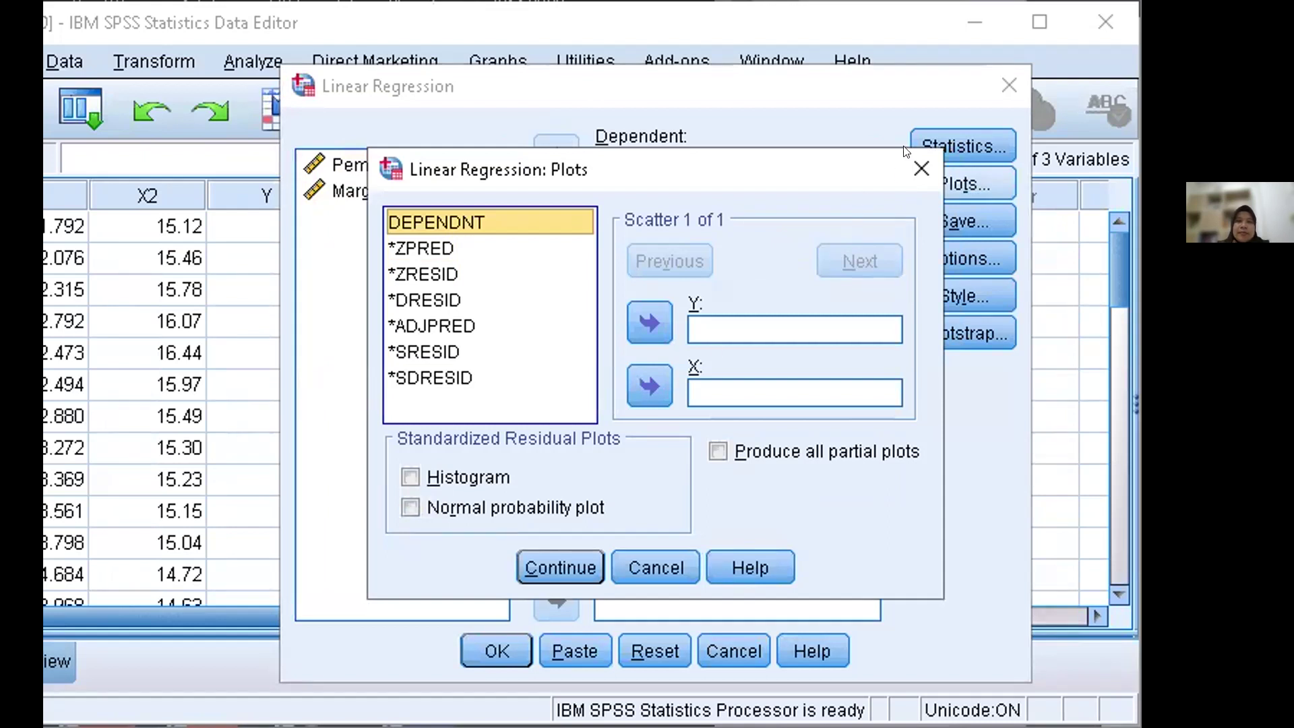
pyautogui.click(415, 507)
pyautogui.click(528, 580)
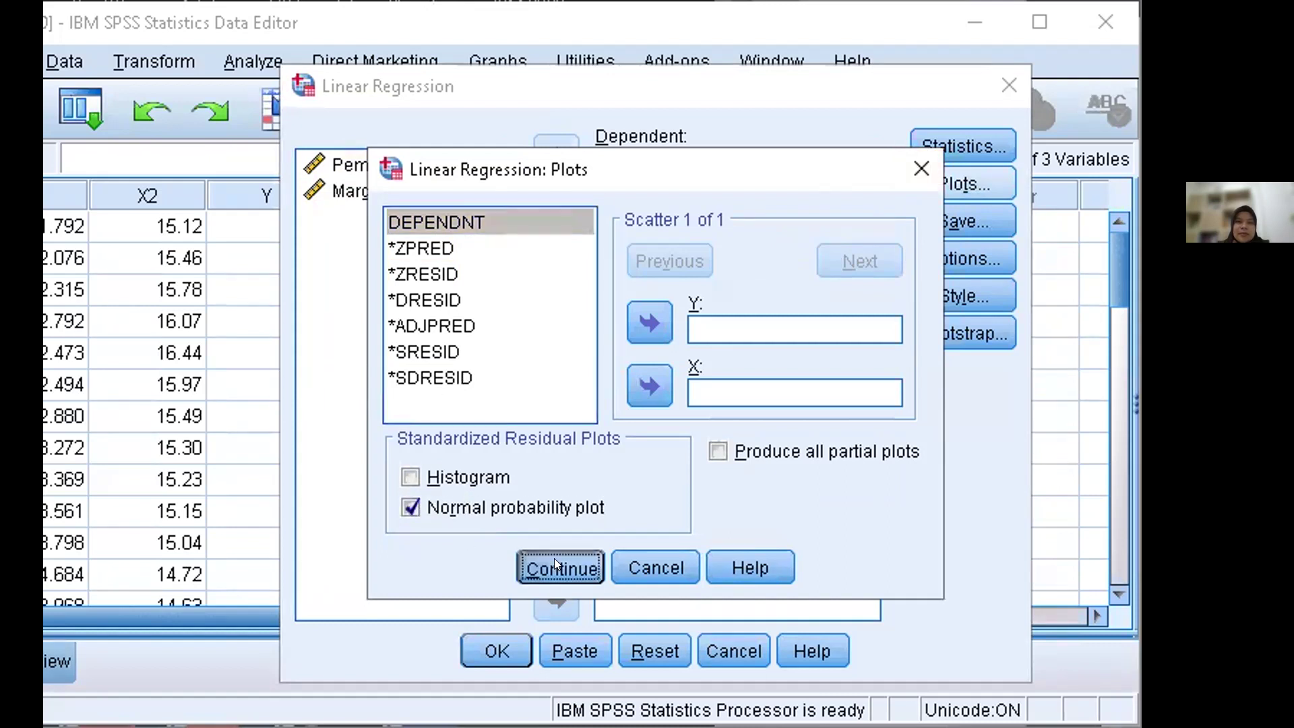
# Save the unstandardized predicted values and unstandardized residuals, run the regression and review its output
pyautogui.click(944, 221)
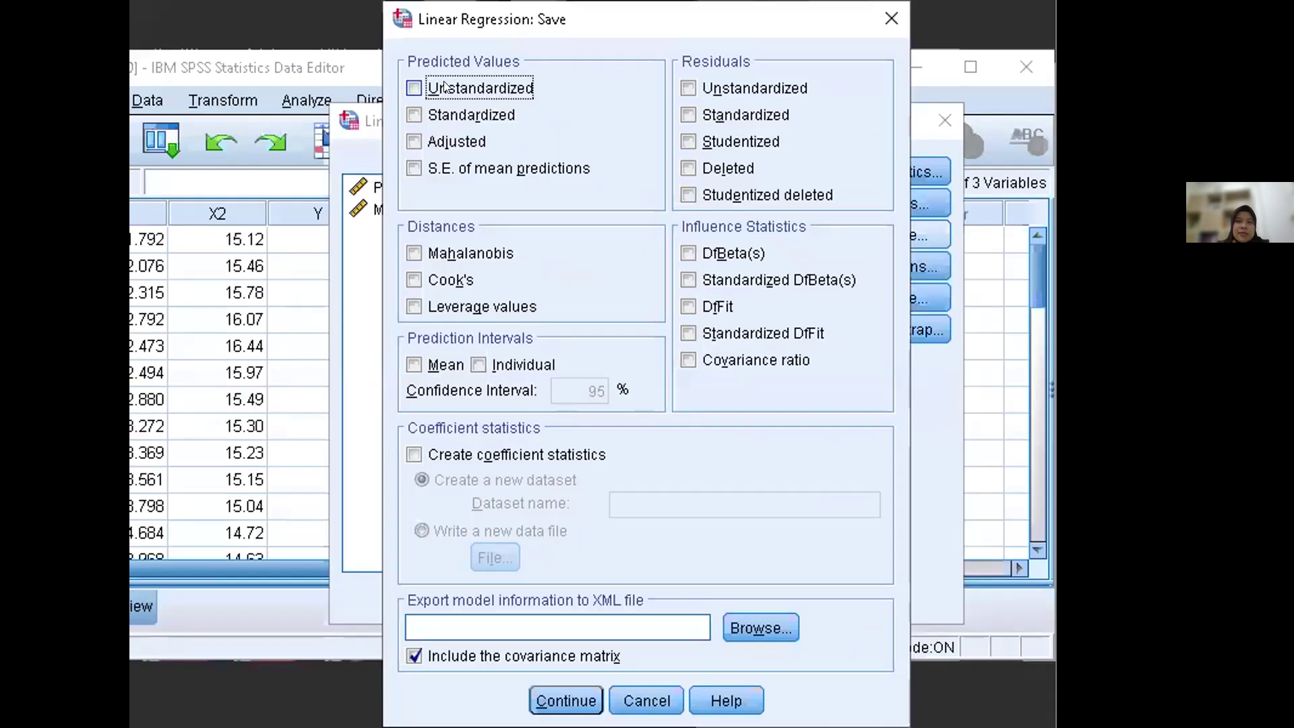
pyautogui.click(380, 46)
pyautogui.click(703, 46)
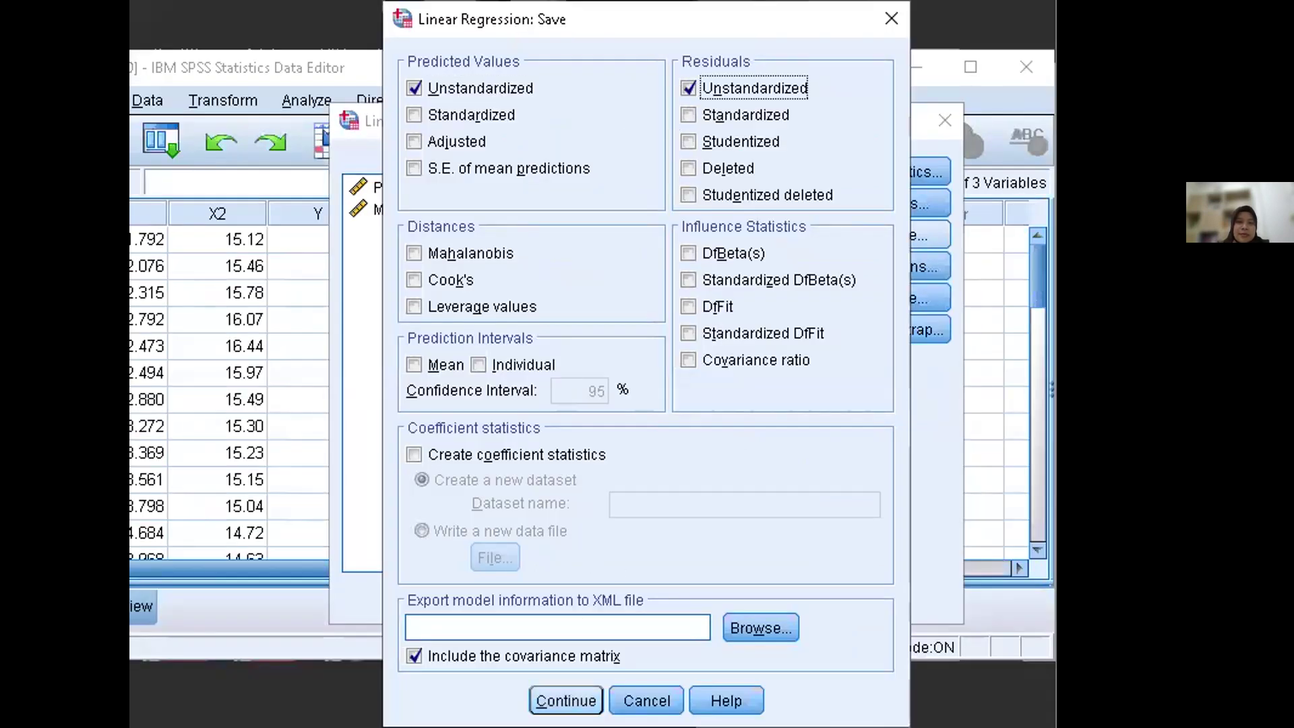
pyautogui.click(566, 701)
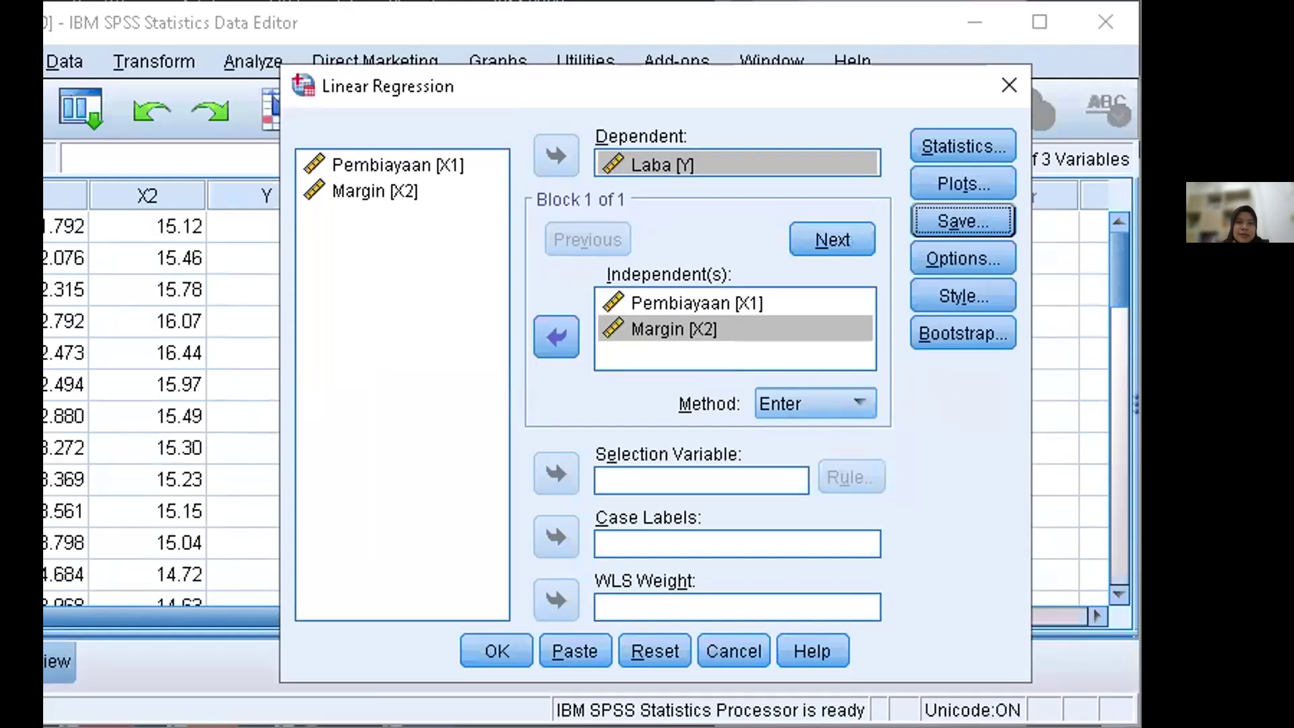
pyautogui.click(506, 651)
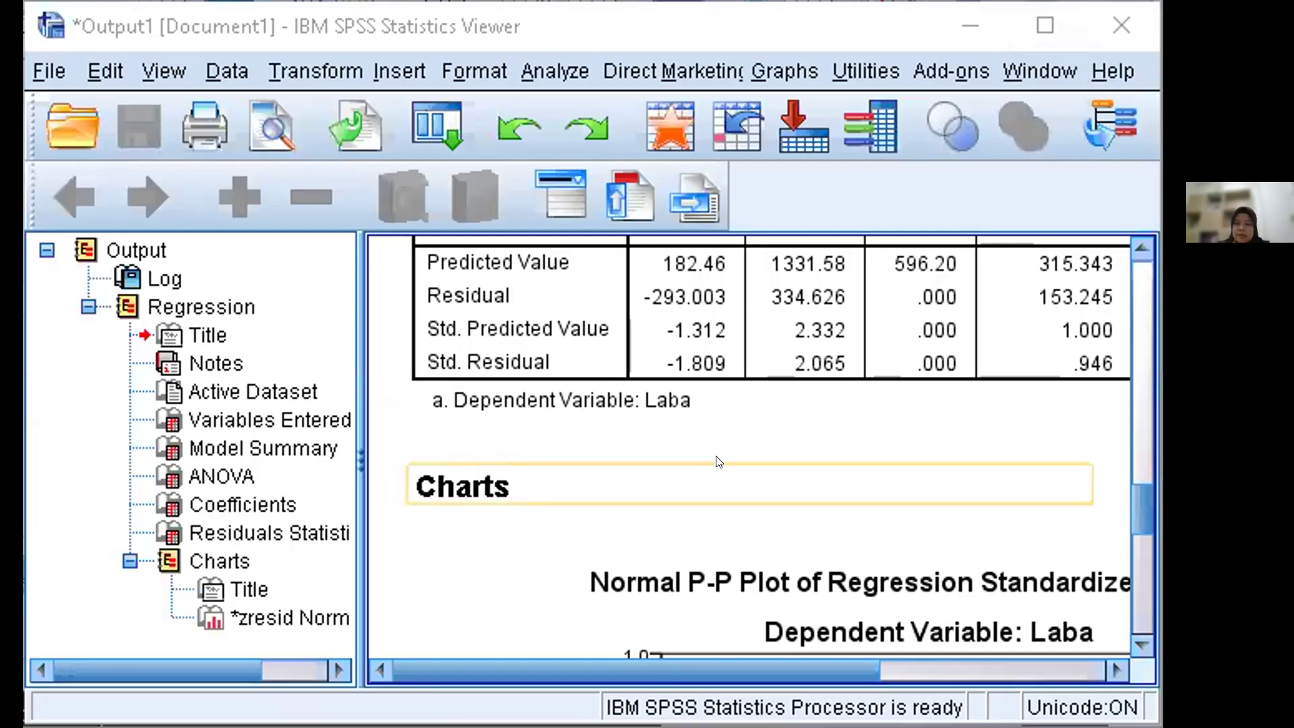
pyautogui.click(716, 463)
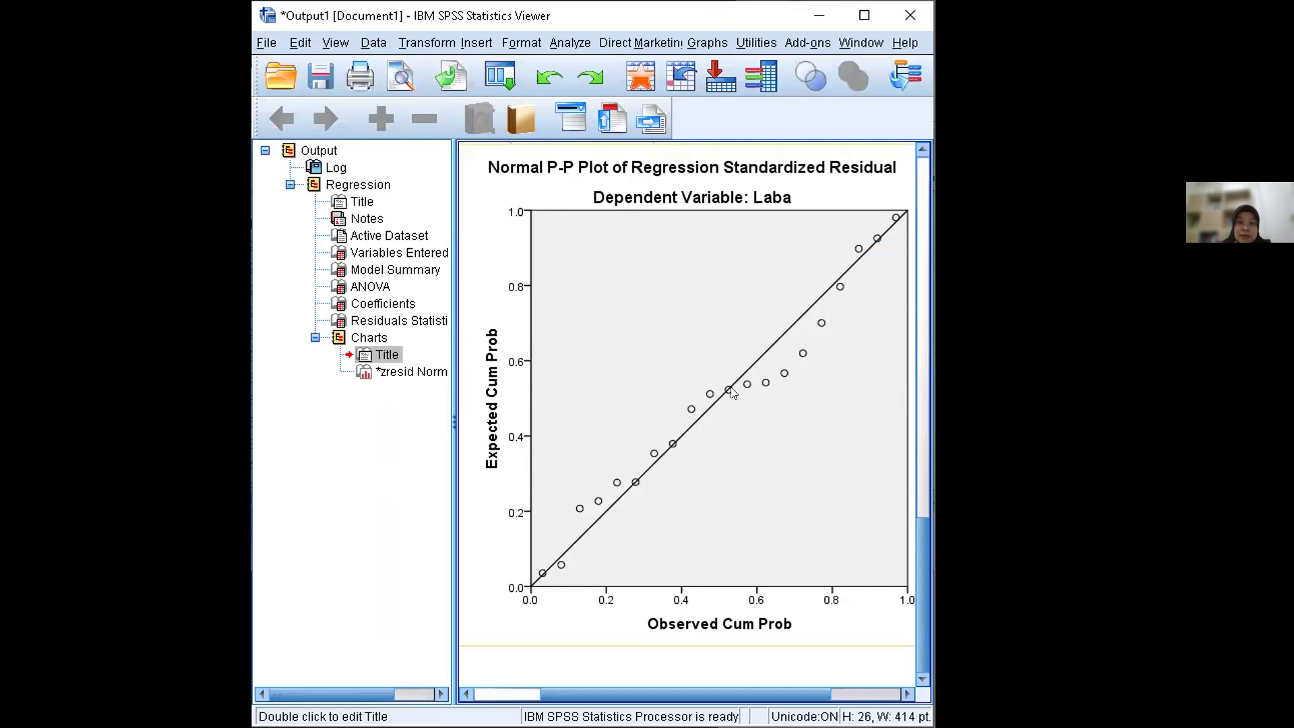
pyautogui.scroll(10, 731, 336)
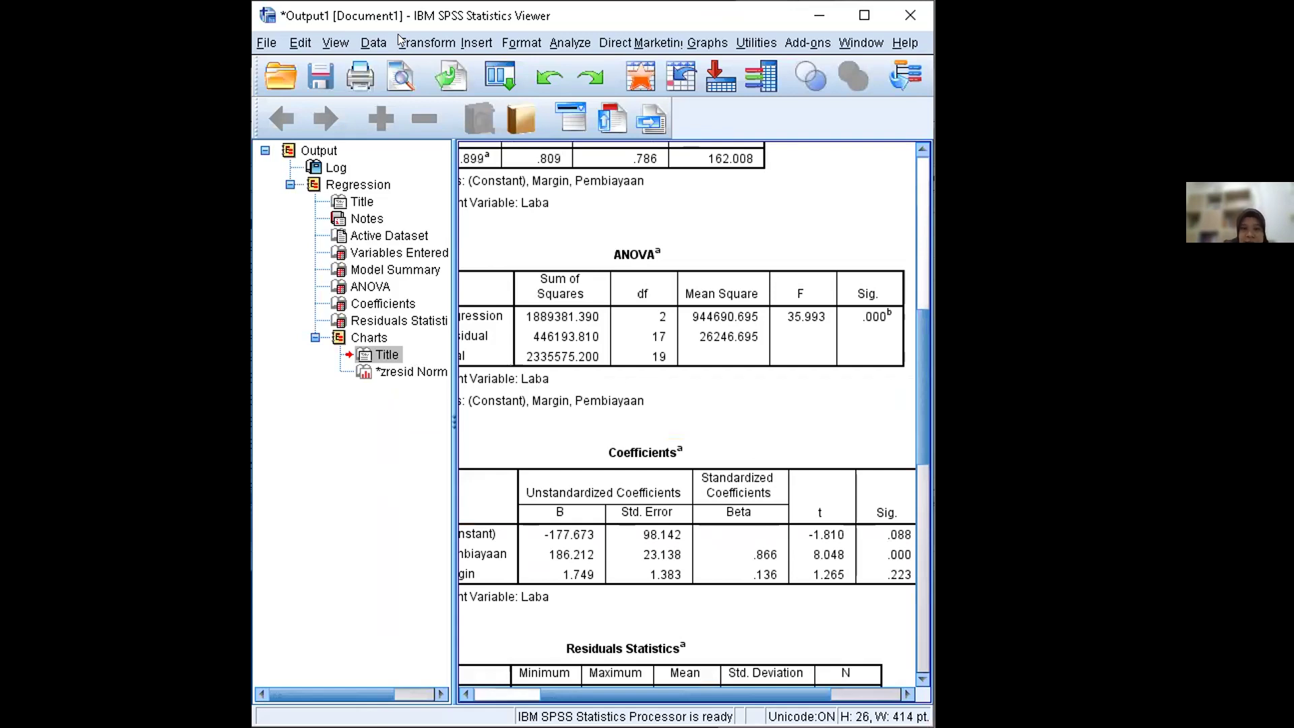
# Run a legacy one-sample Kolmogorov-Smirnov test of the unstandardized residual against the normal distribution
pyautogui.click(561, 42)
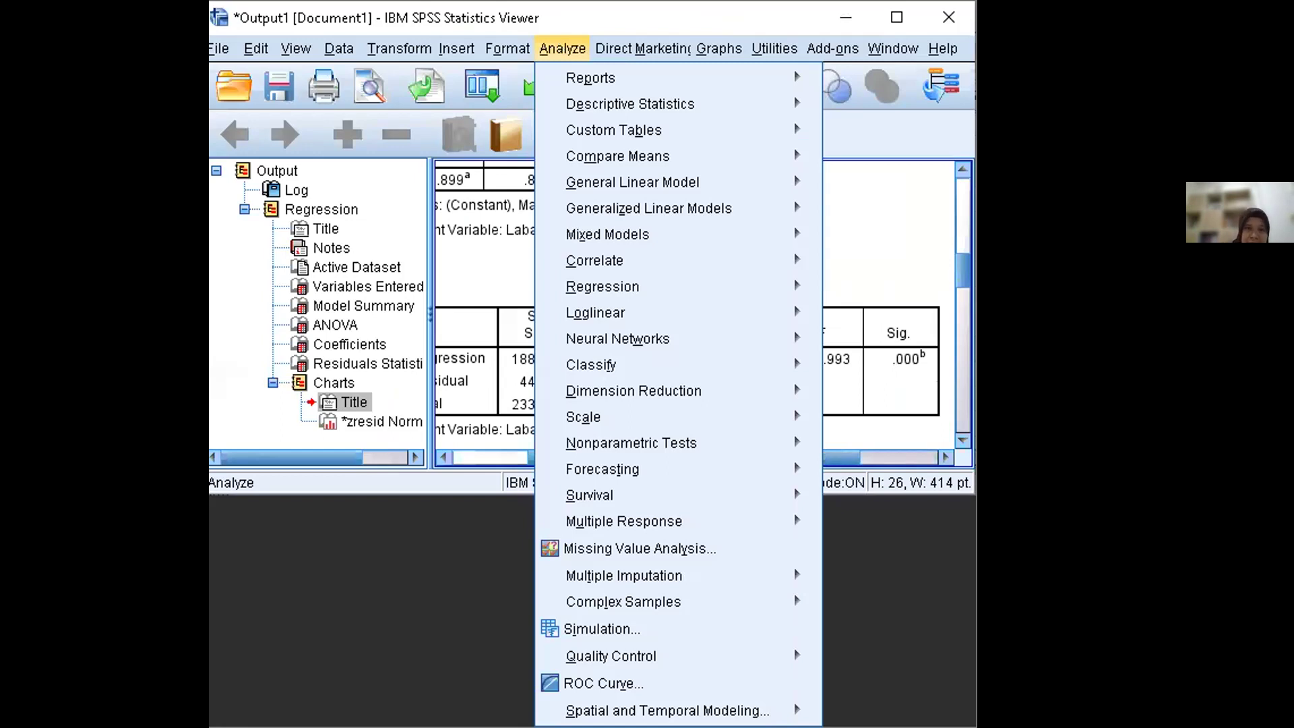
pyautogui.press('Escape')
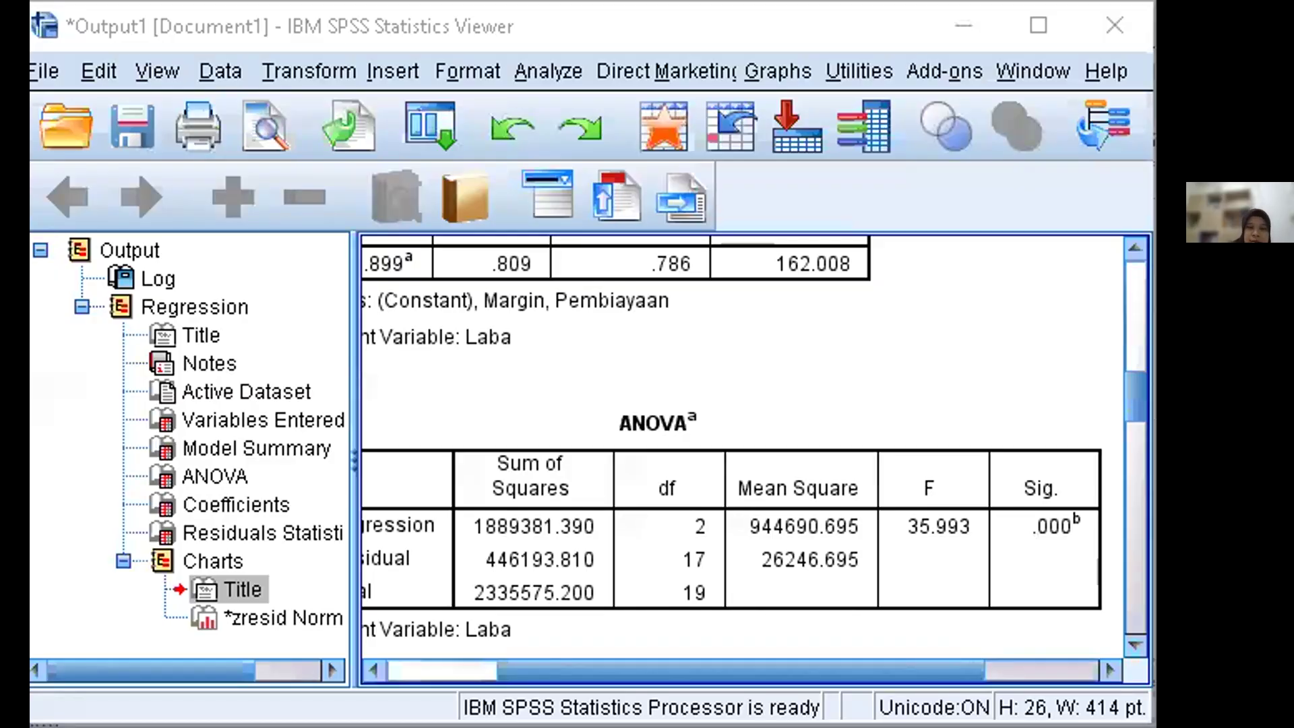
pyautogui.click(537, 68)
pyautogui.moveTo(650, 649)
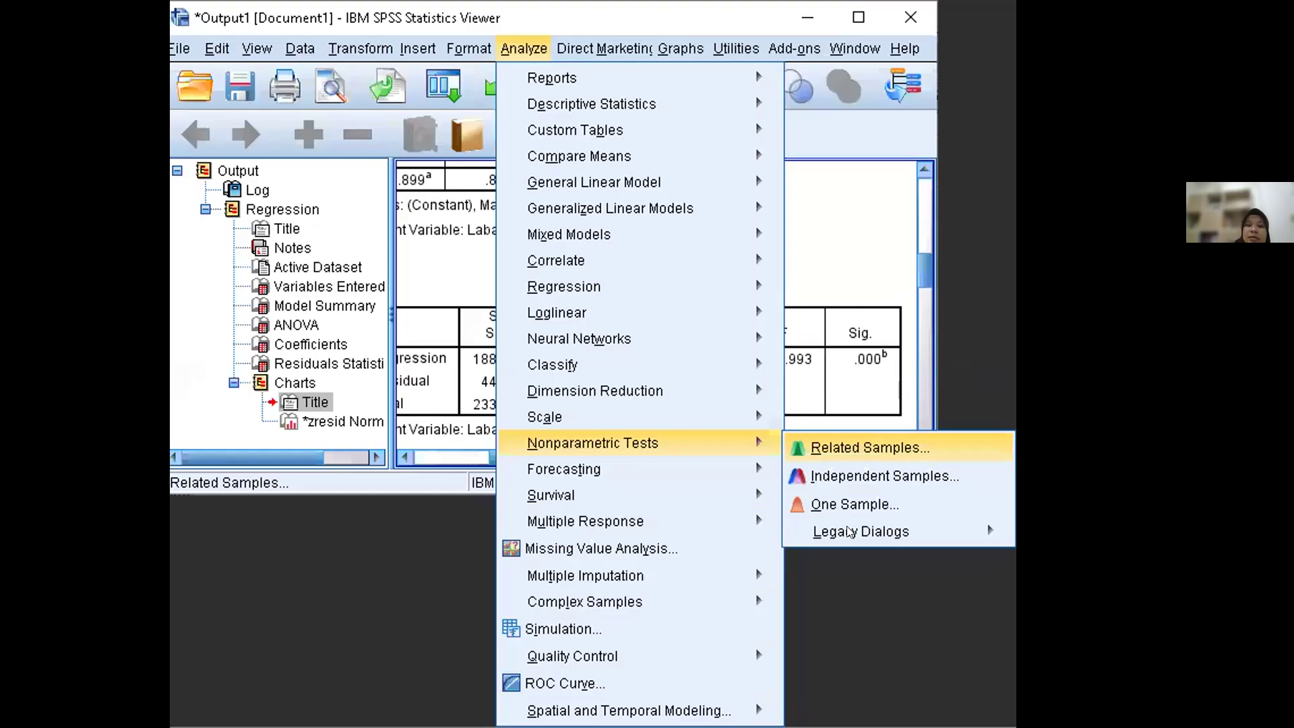
pyautogui.moveTo(862, 531)
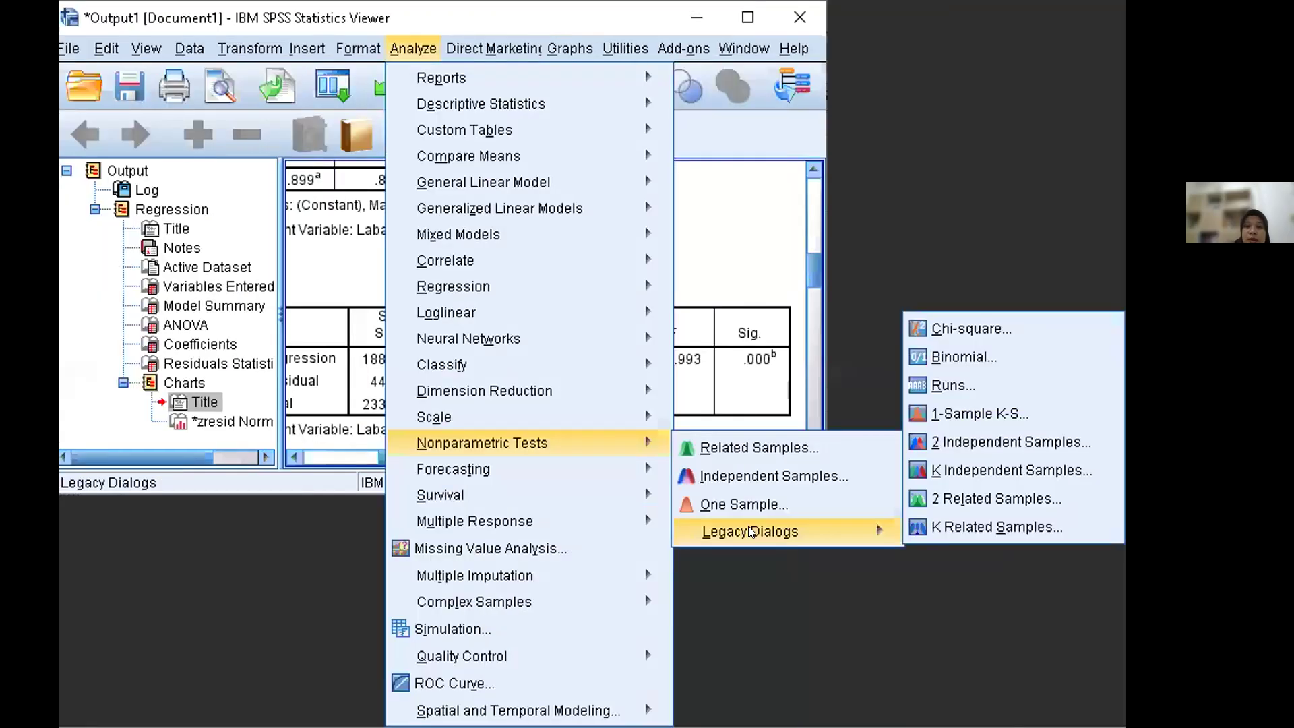
pyautogui.click(981, 414)
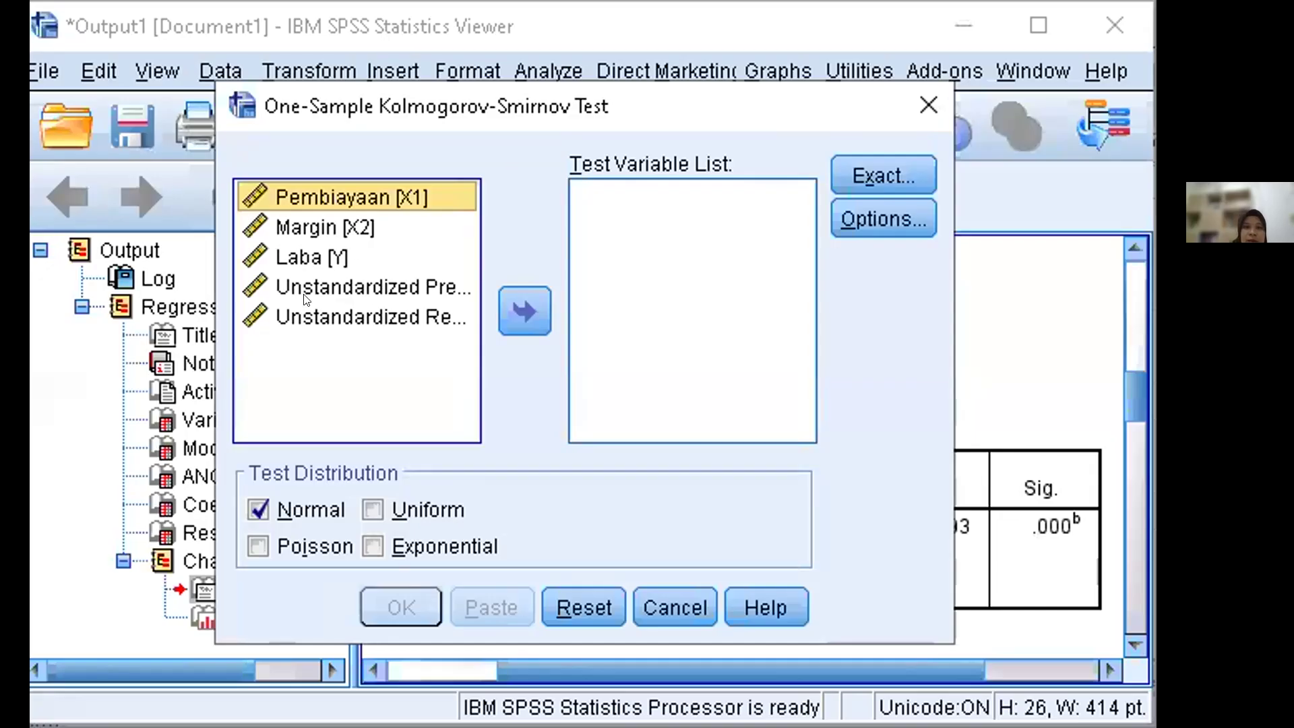
pyautogui.click(352, 325)
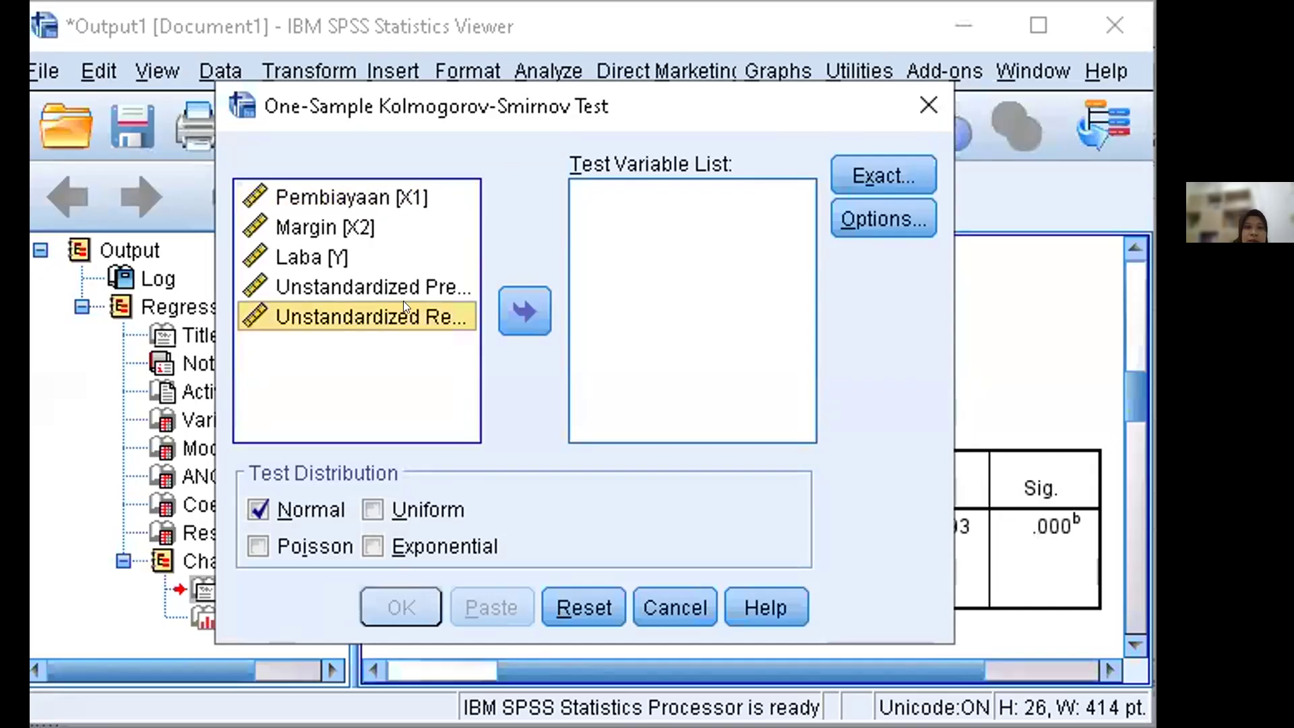
pyautogui.click(513, 298)
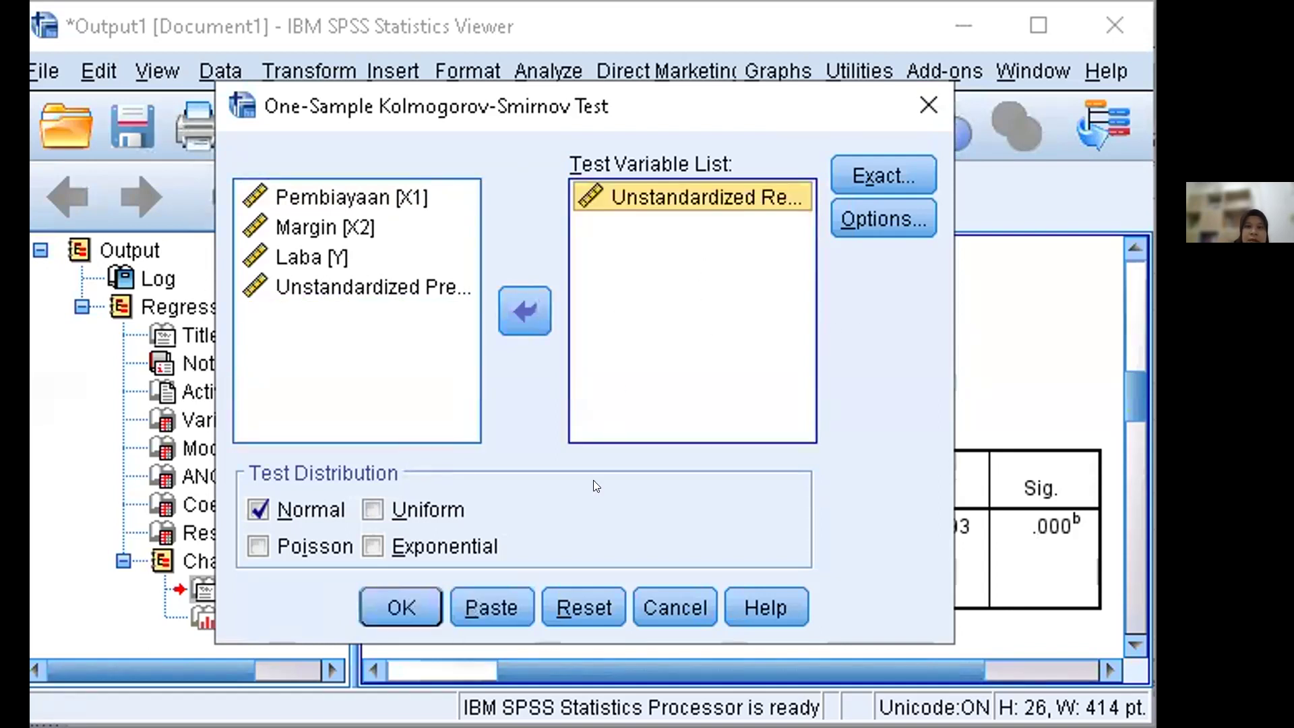
pyautogui.click(403, 589)
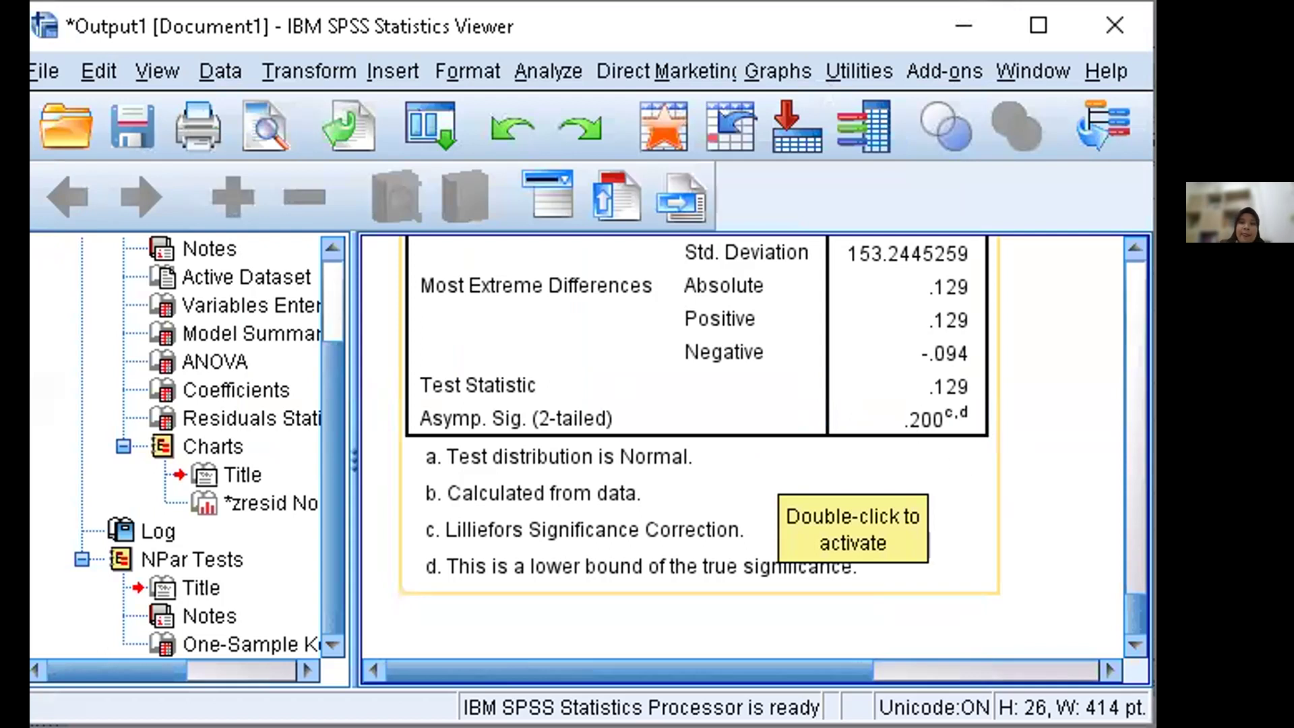
# Examine the Normal P-P plot of the residuals and the One-Sample Kolmogorov-Smirnov Test table for normality
pyautogui.scroll(5, 742, 445)
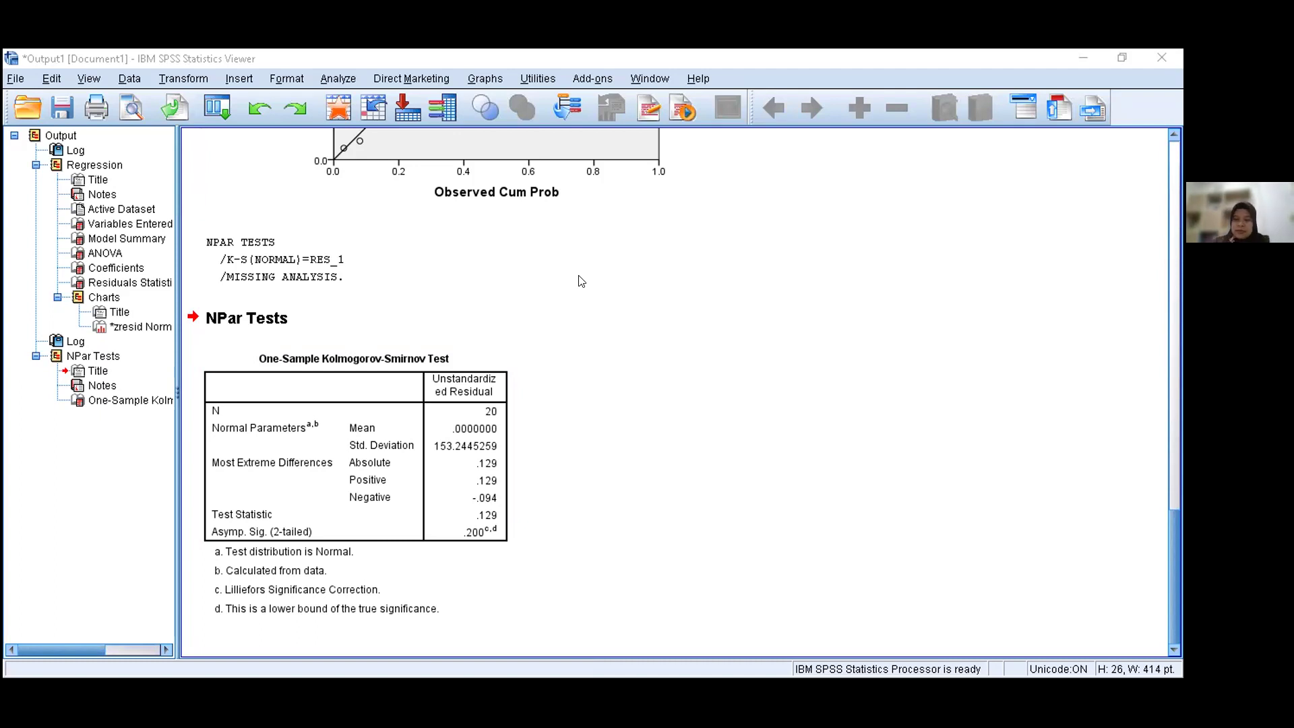
pyautogui.scroll(5, 328, 316)
pyautogui.scroll(2, 328, 316)
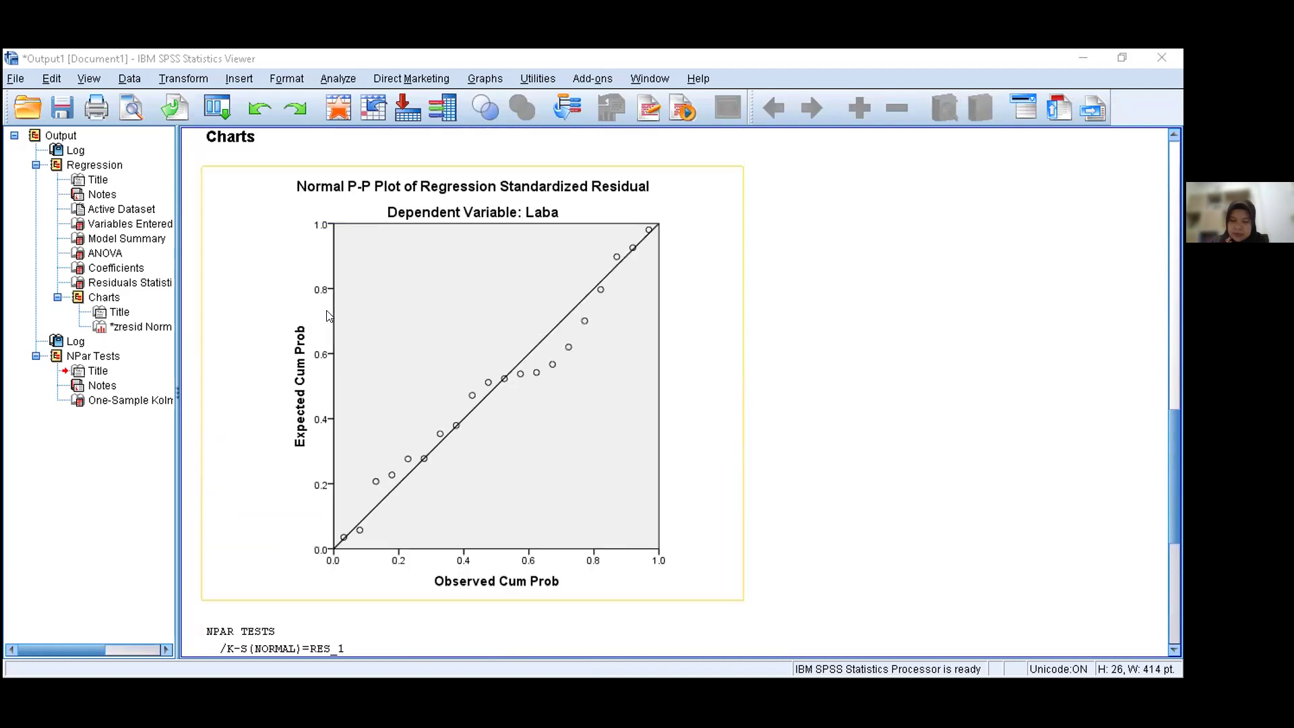
pyautogui.click(243, 137)
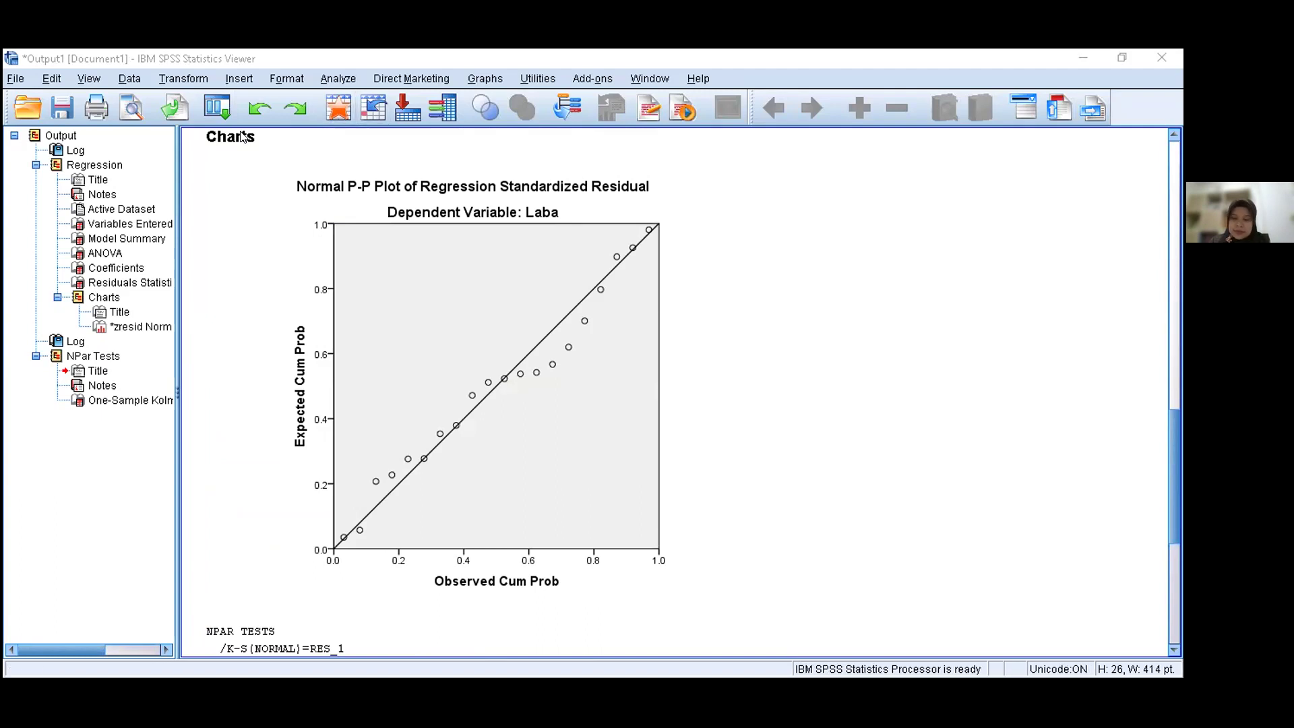
pyautogui.click(601, 366)
pyautogui.scroll(-6, 600, 384)
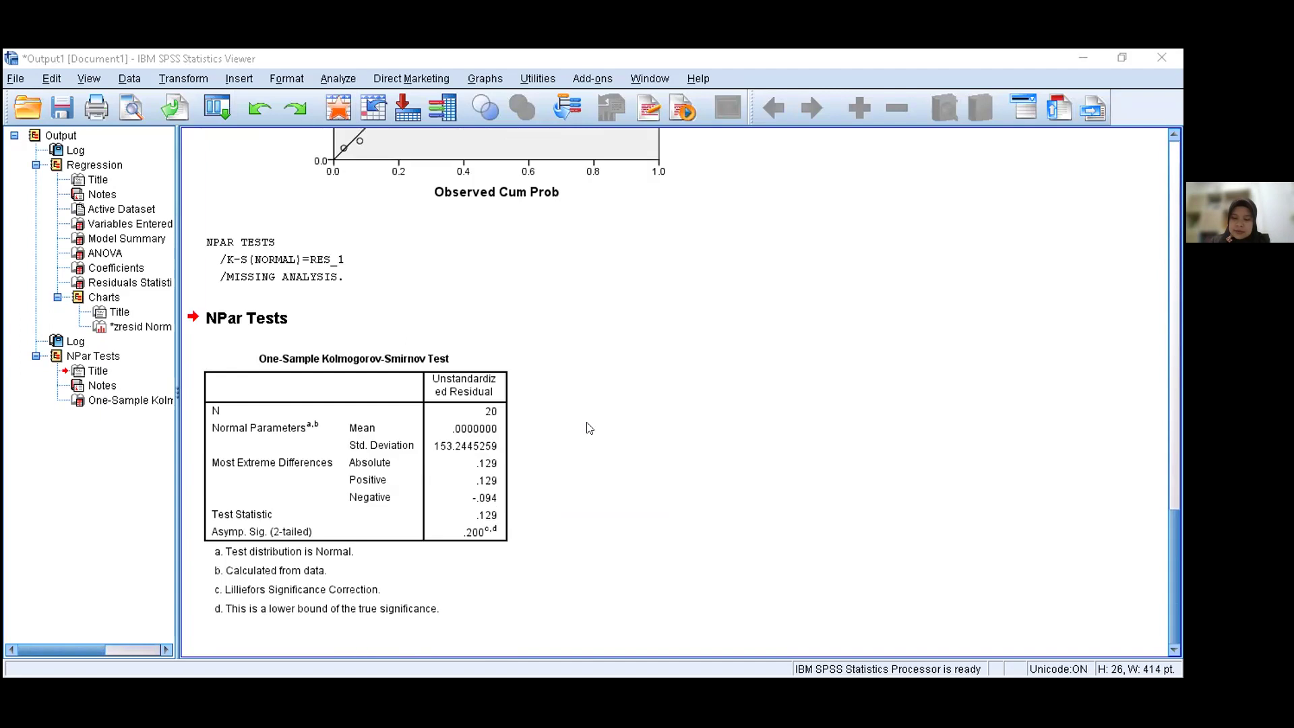